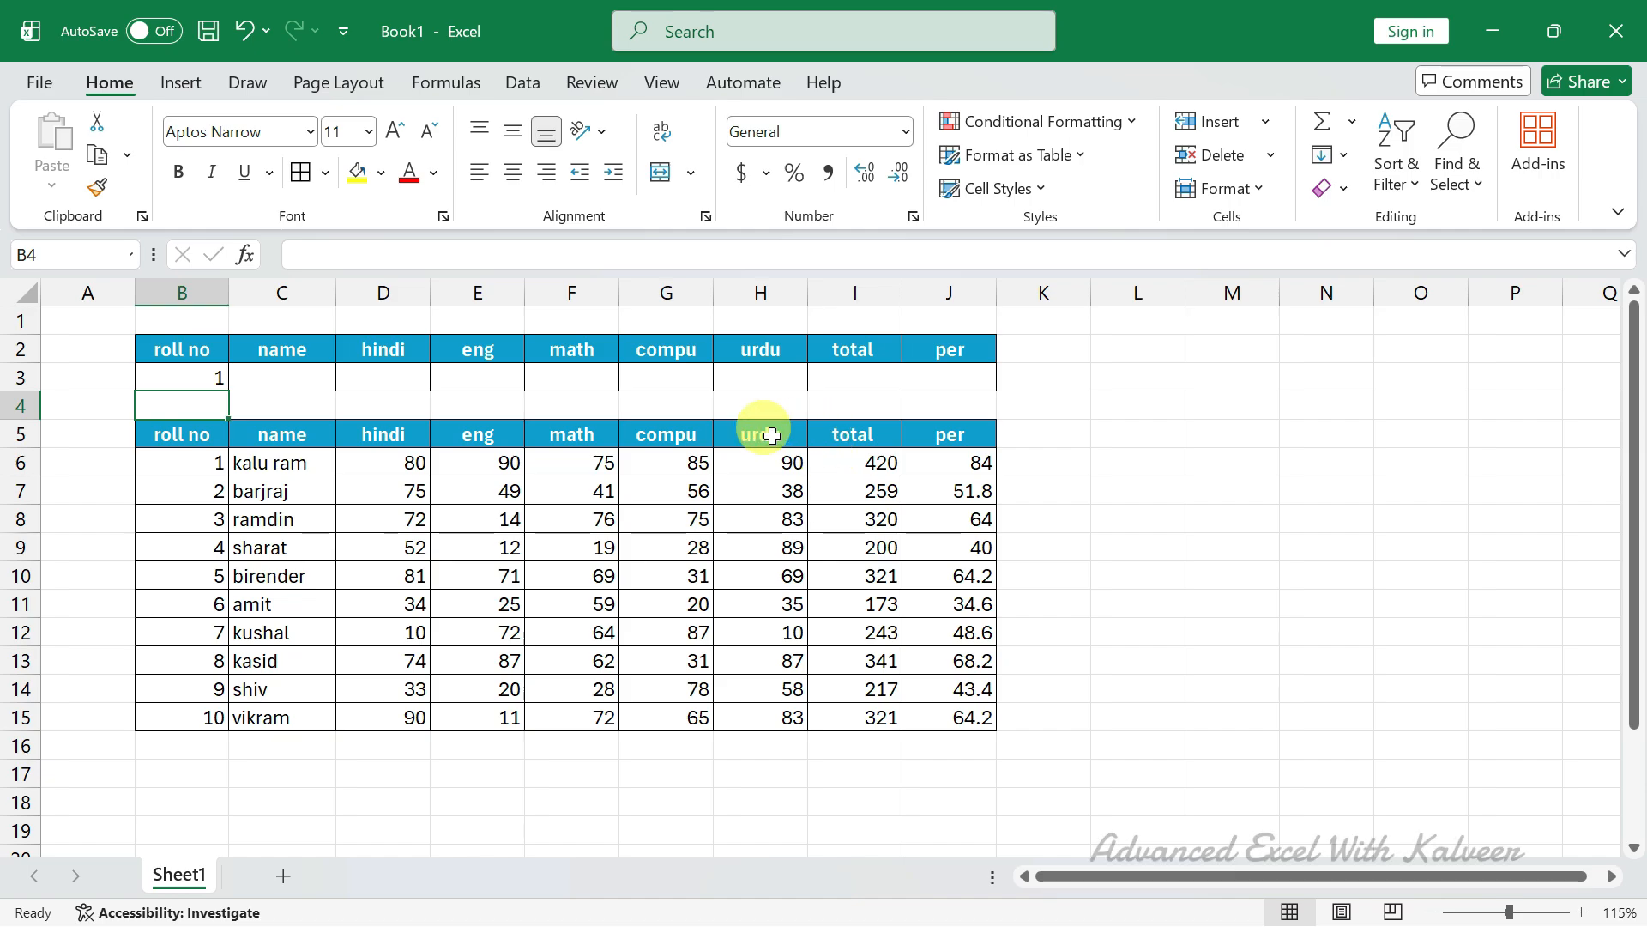
pyautogui.moveTo(301, 381); pyautogui.dragTo(981, 377)
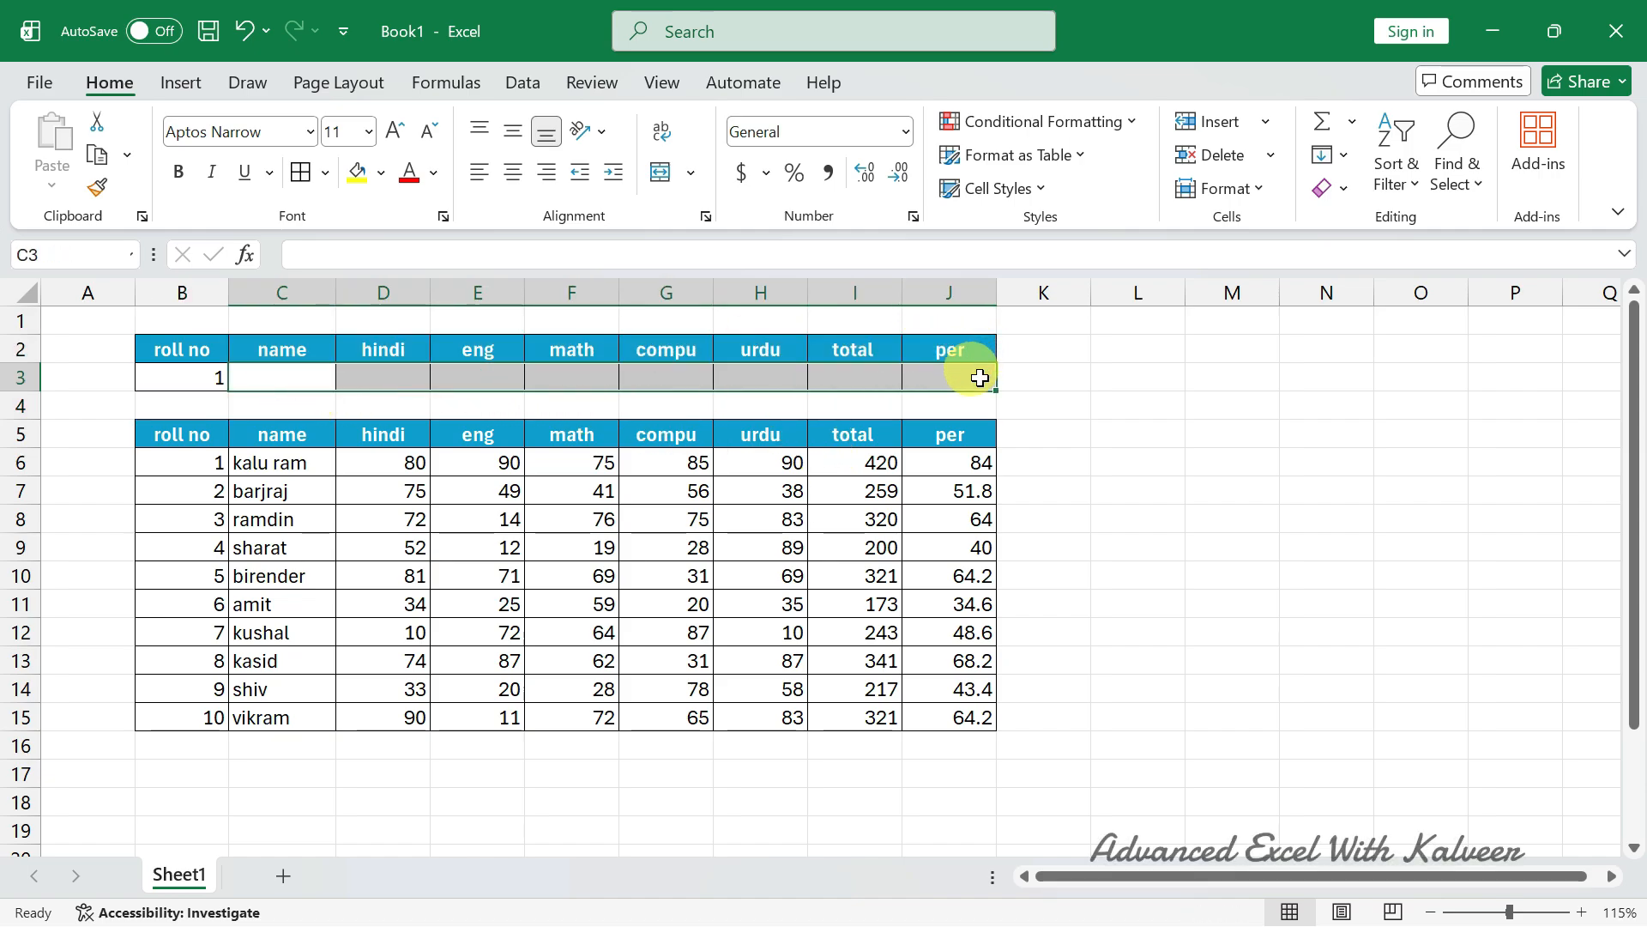
pyautogui.click(209, 378)
pyautogui.moveTo(324, 460); pyautogui.dragTo(933, 463)
pyautogui.click(278, 376)
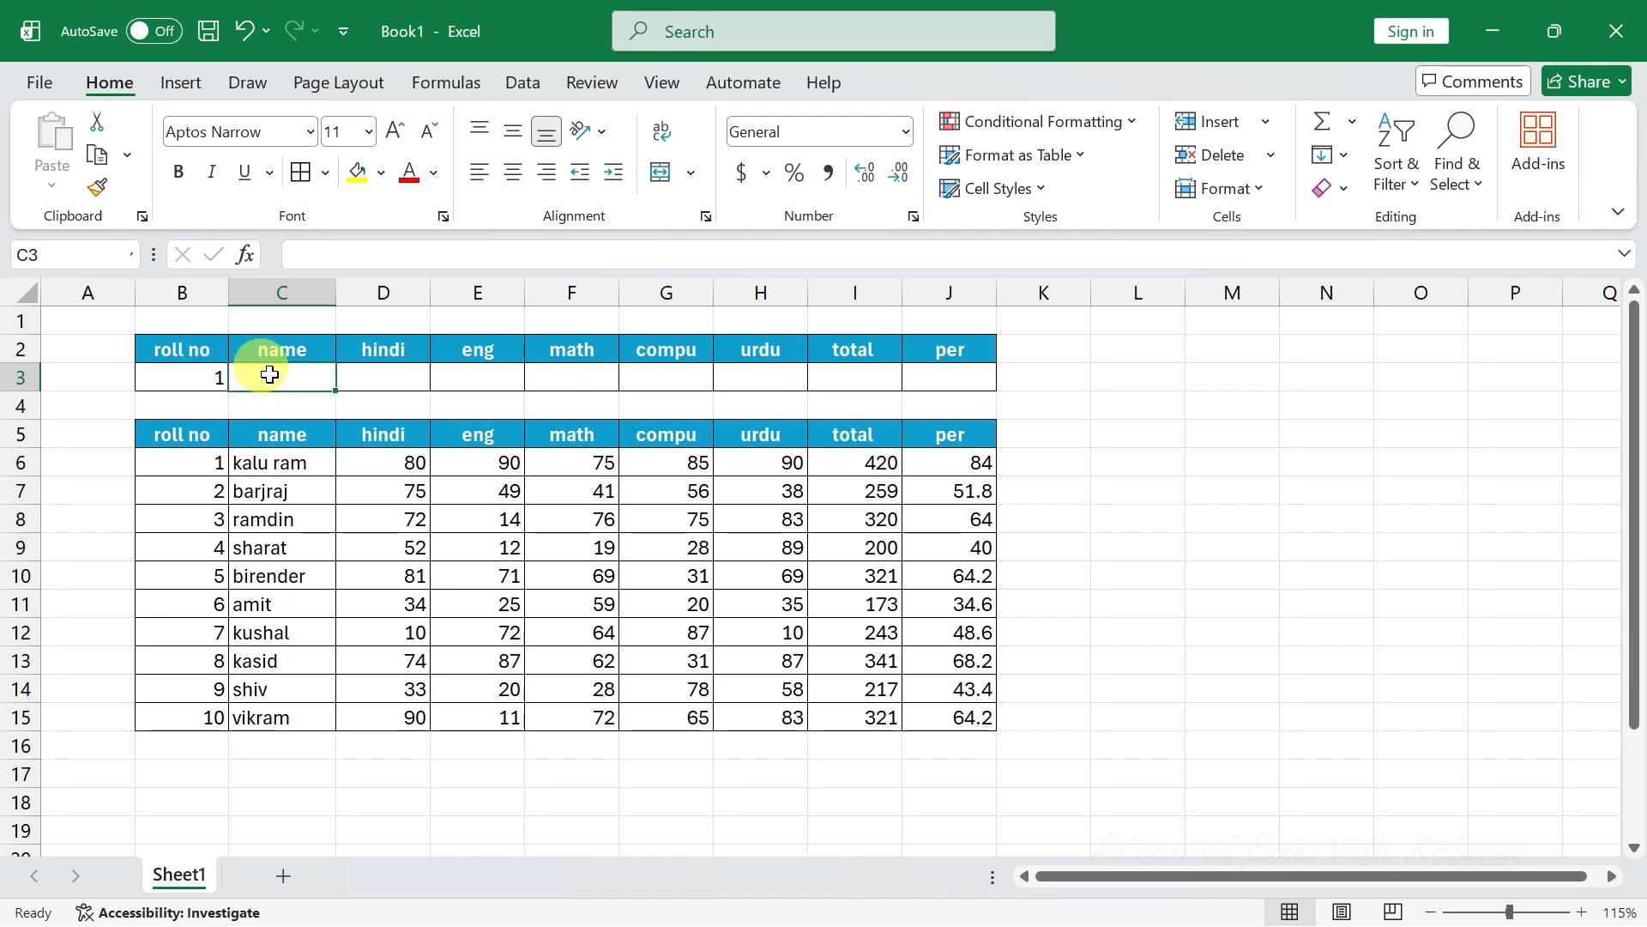
# Step: Set the roll number in B3 to 5 and examine the matching record in row 10 of the marks table
pyautogui.click(167, 378)
pyautogui.write('5')
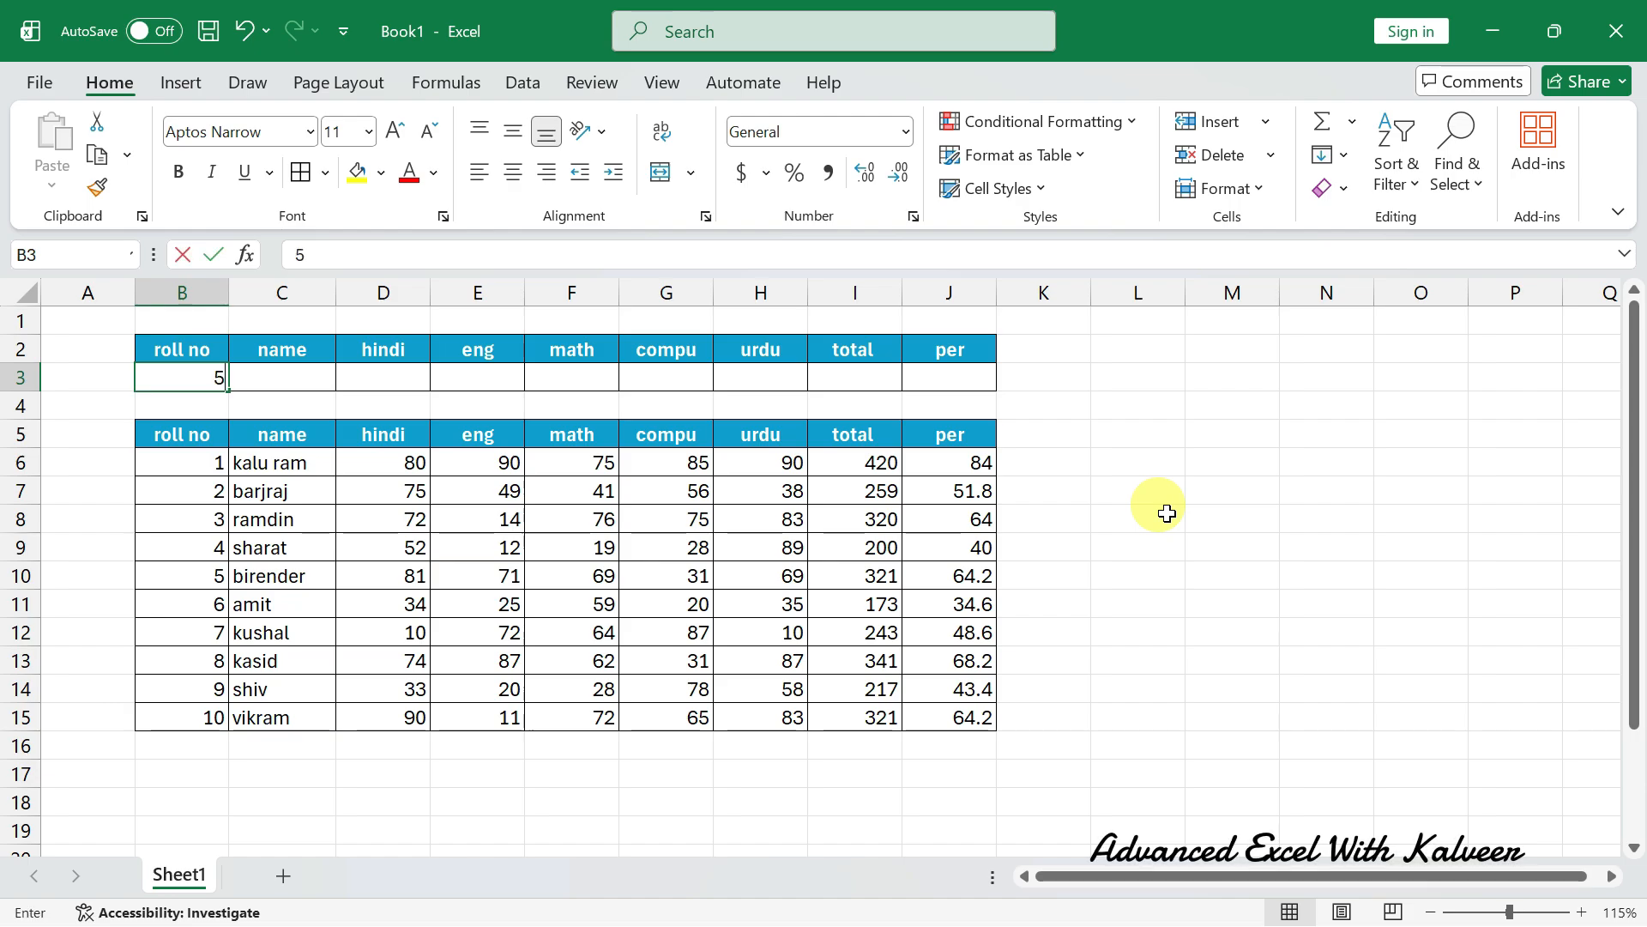
pyautogui.press('Return')
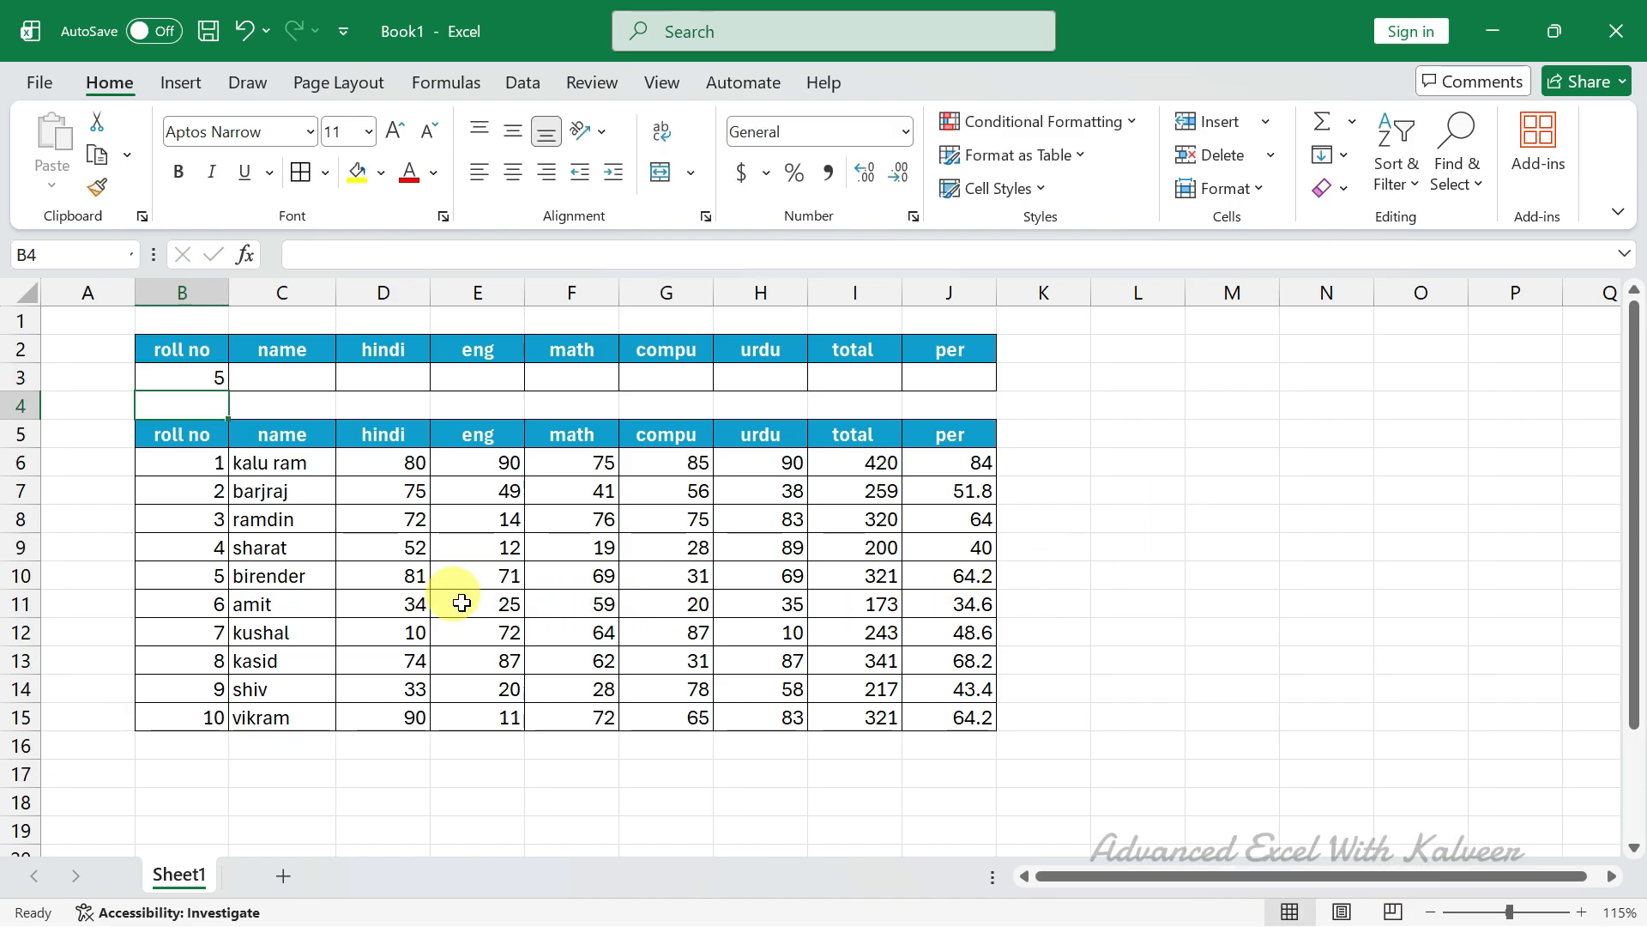
pyautogui.moveTo(285, 380); pyautogui.dragTo(956, 376)
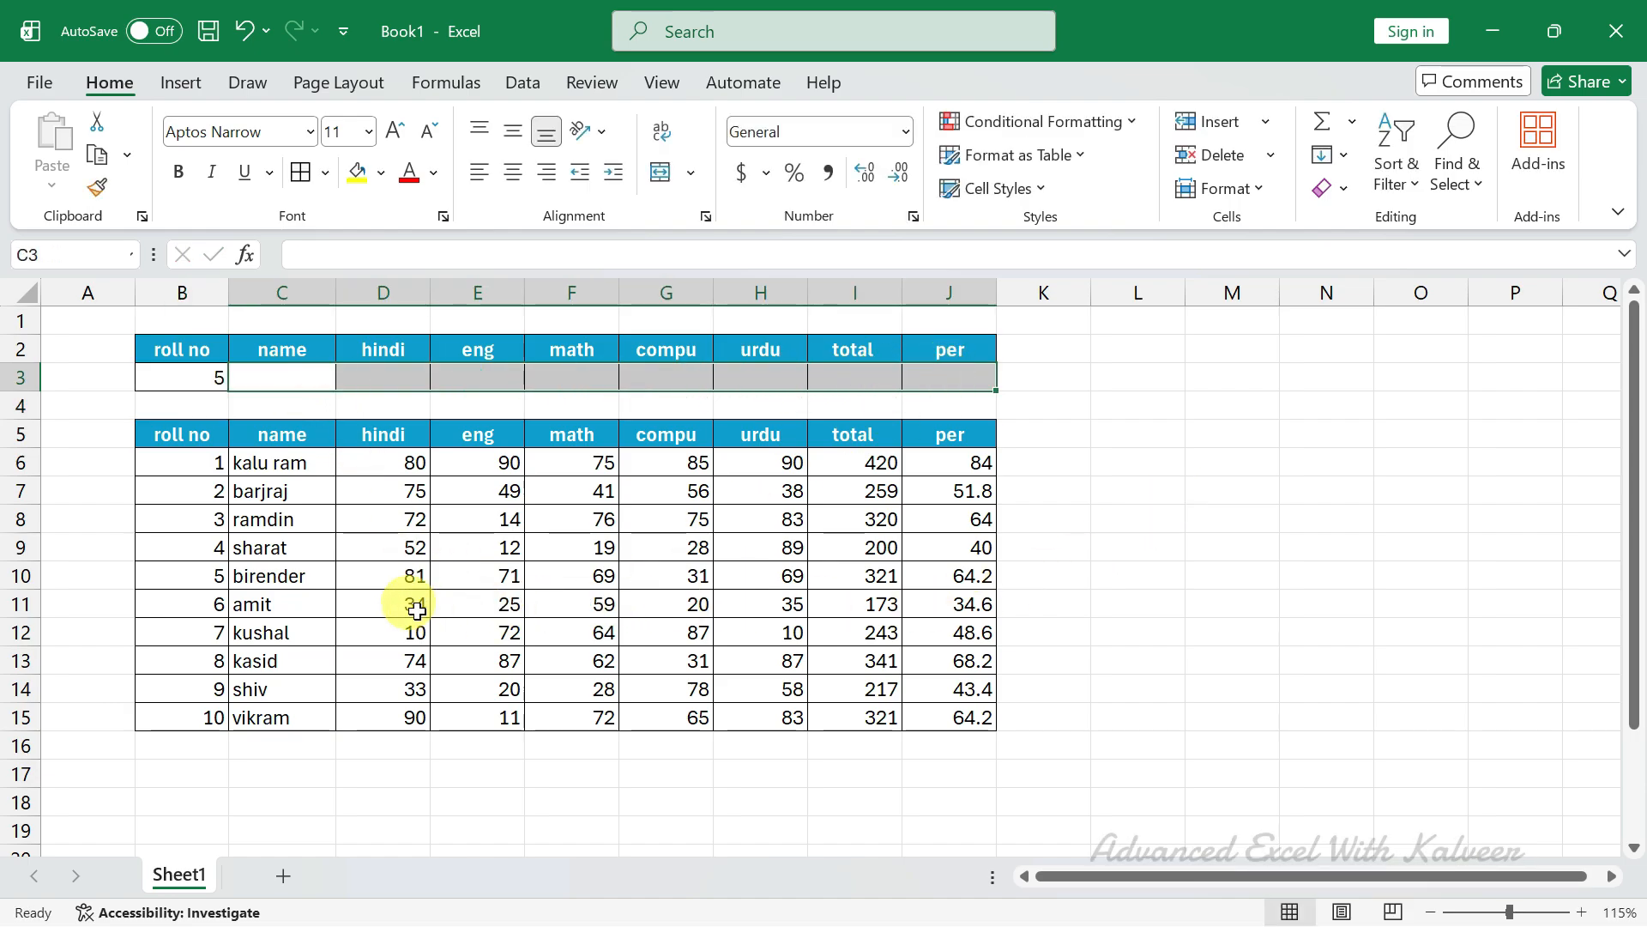
pyautogui.moveTo(214, 573); pyautogui.dragTo(948, 569)
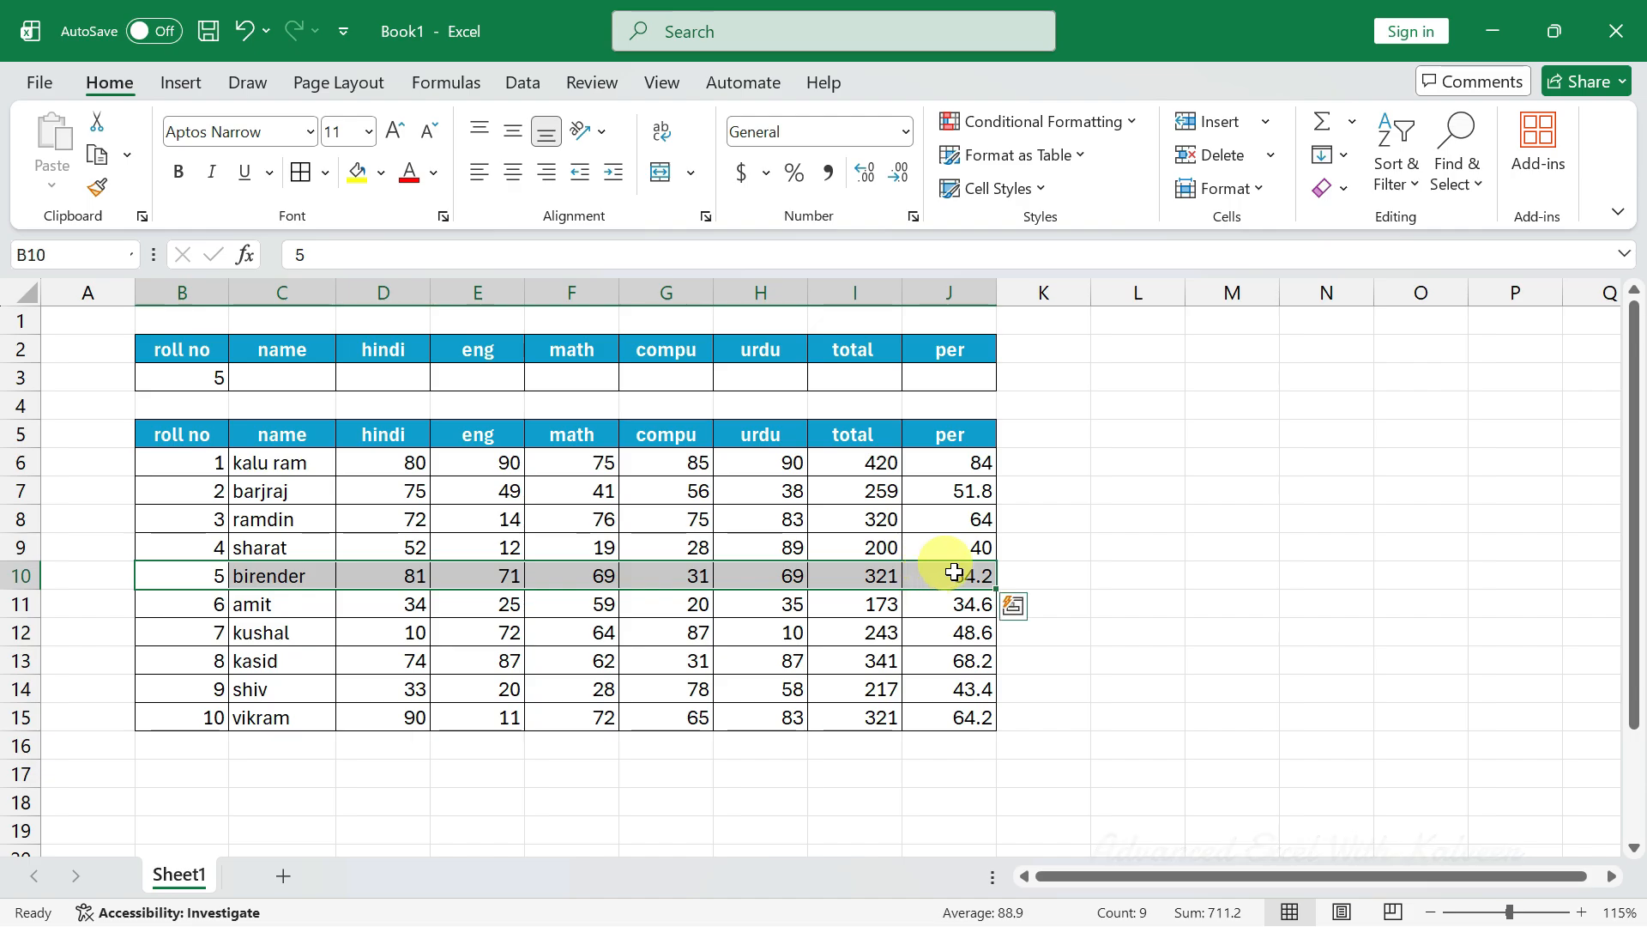
pyautogui.click(209, 378)
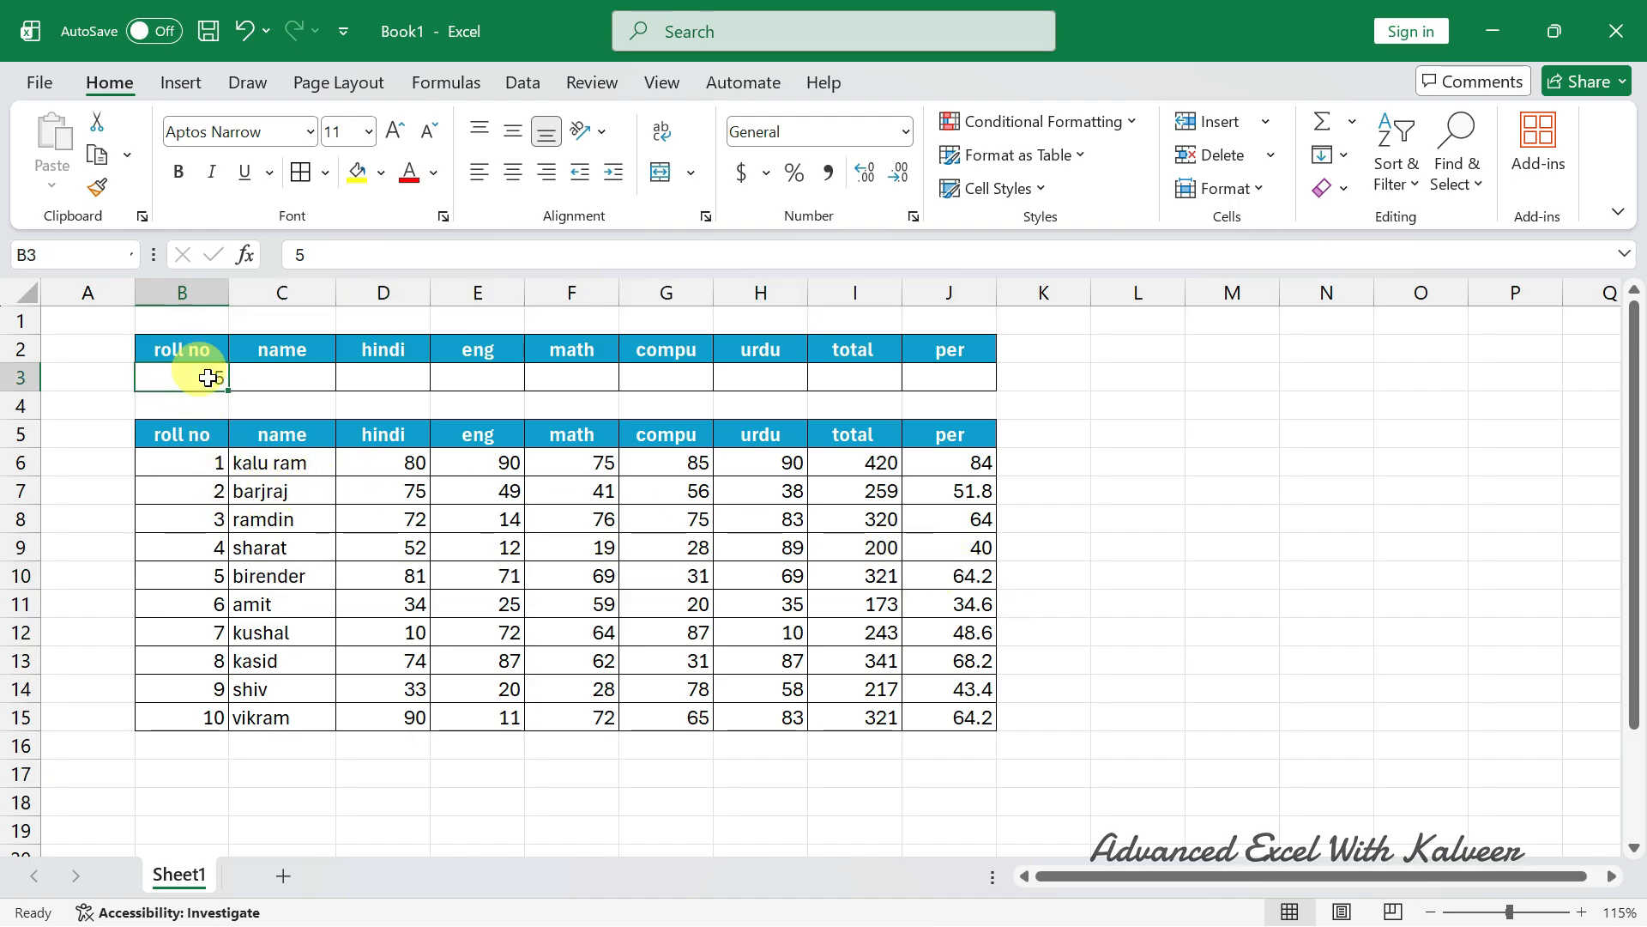
pyautogui.moveTo(213, 576); pyautogui.dragTo(968, 566)
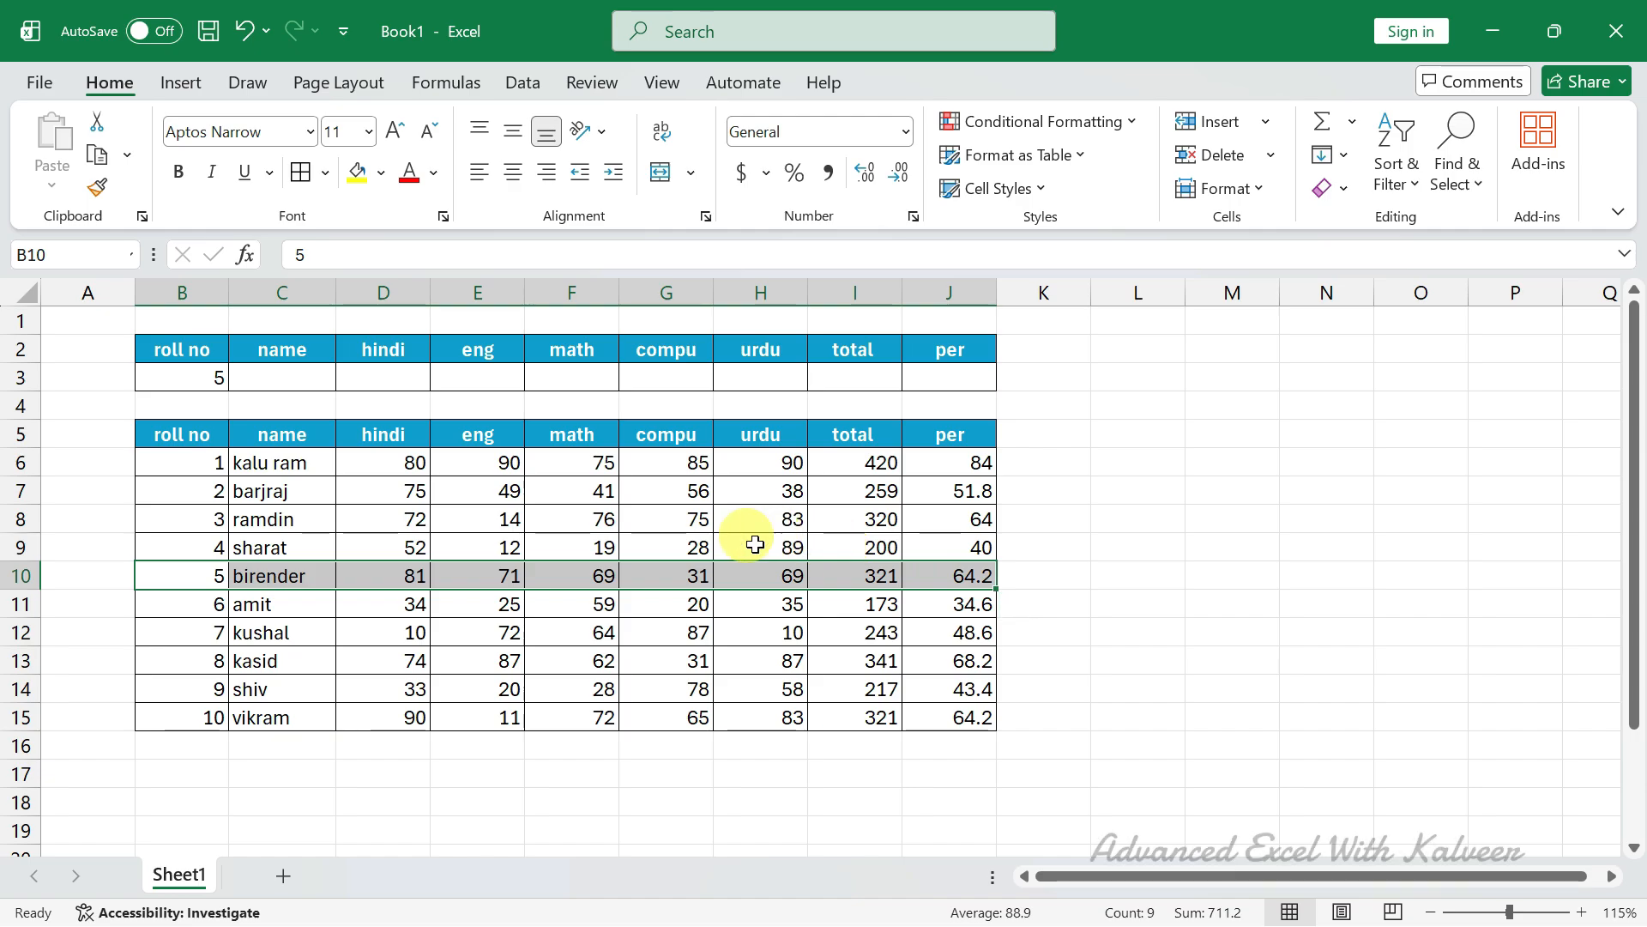
pyautogui.click(216, 375)
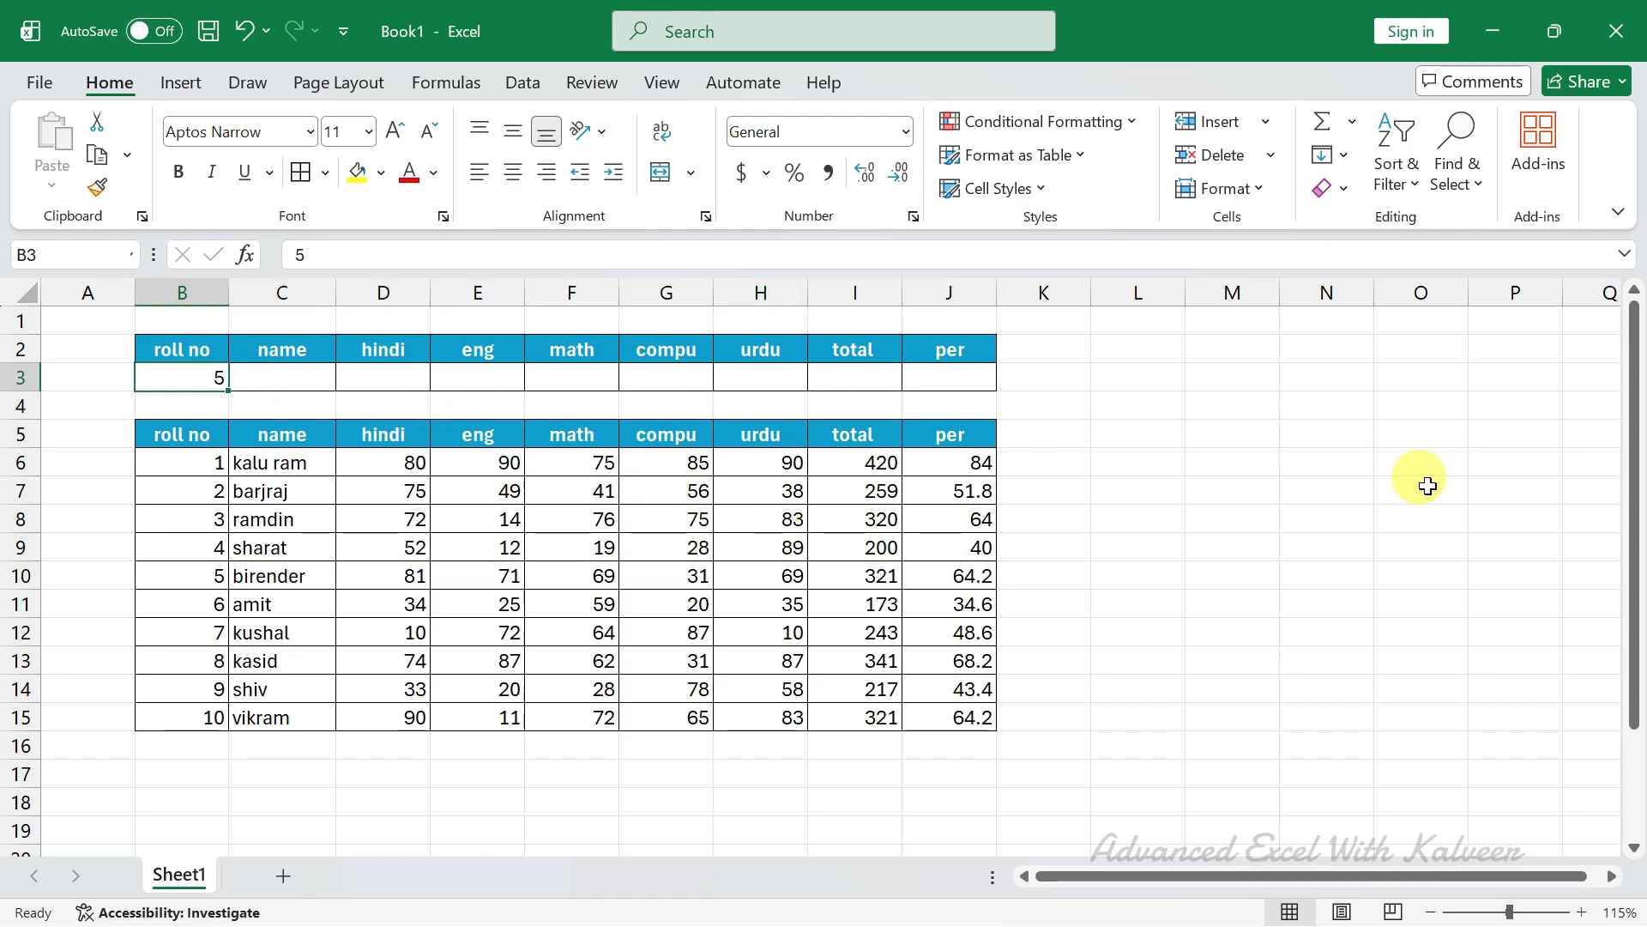
# Step: Clear the roll number in B3 and enter 1 instead
pyautogui.press('Delete')
pyautogui.write('1')
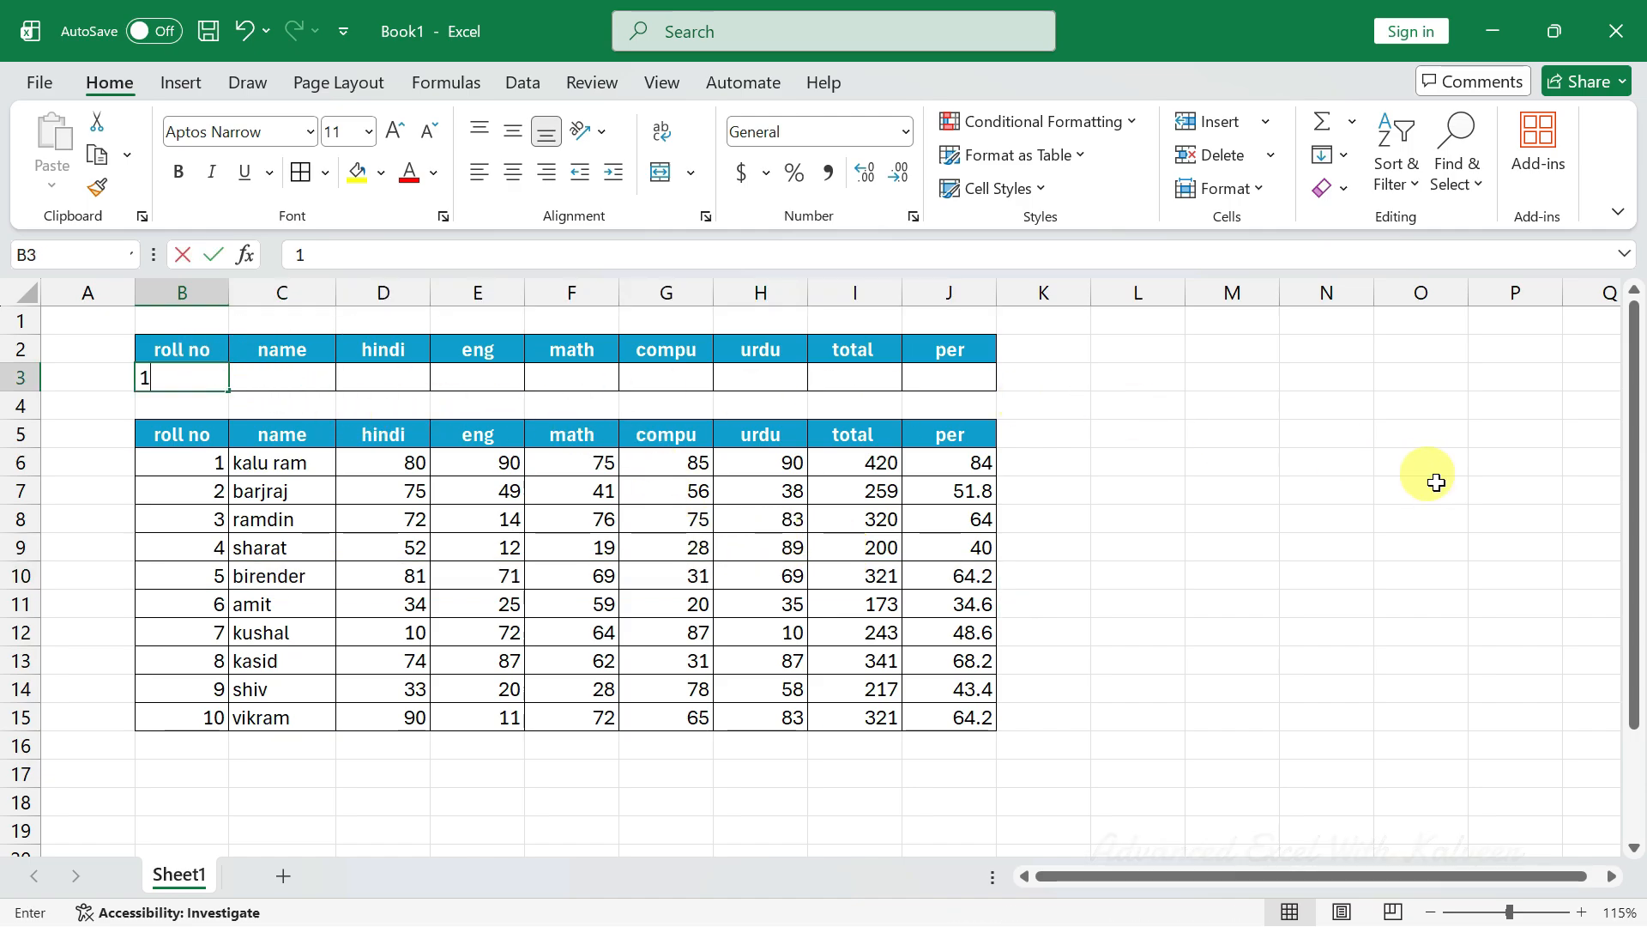
pyautogui.press('Return')
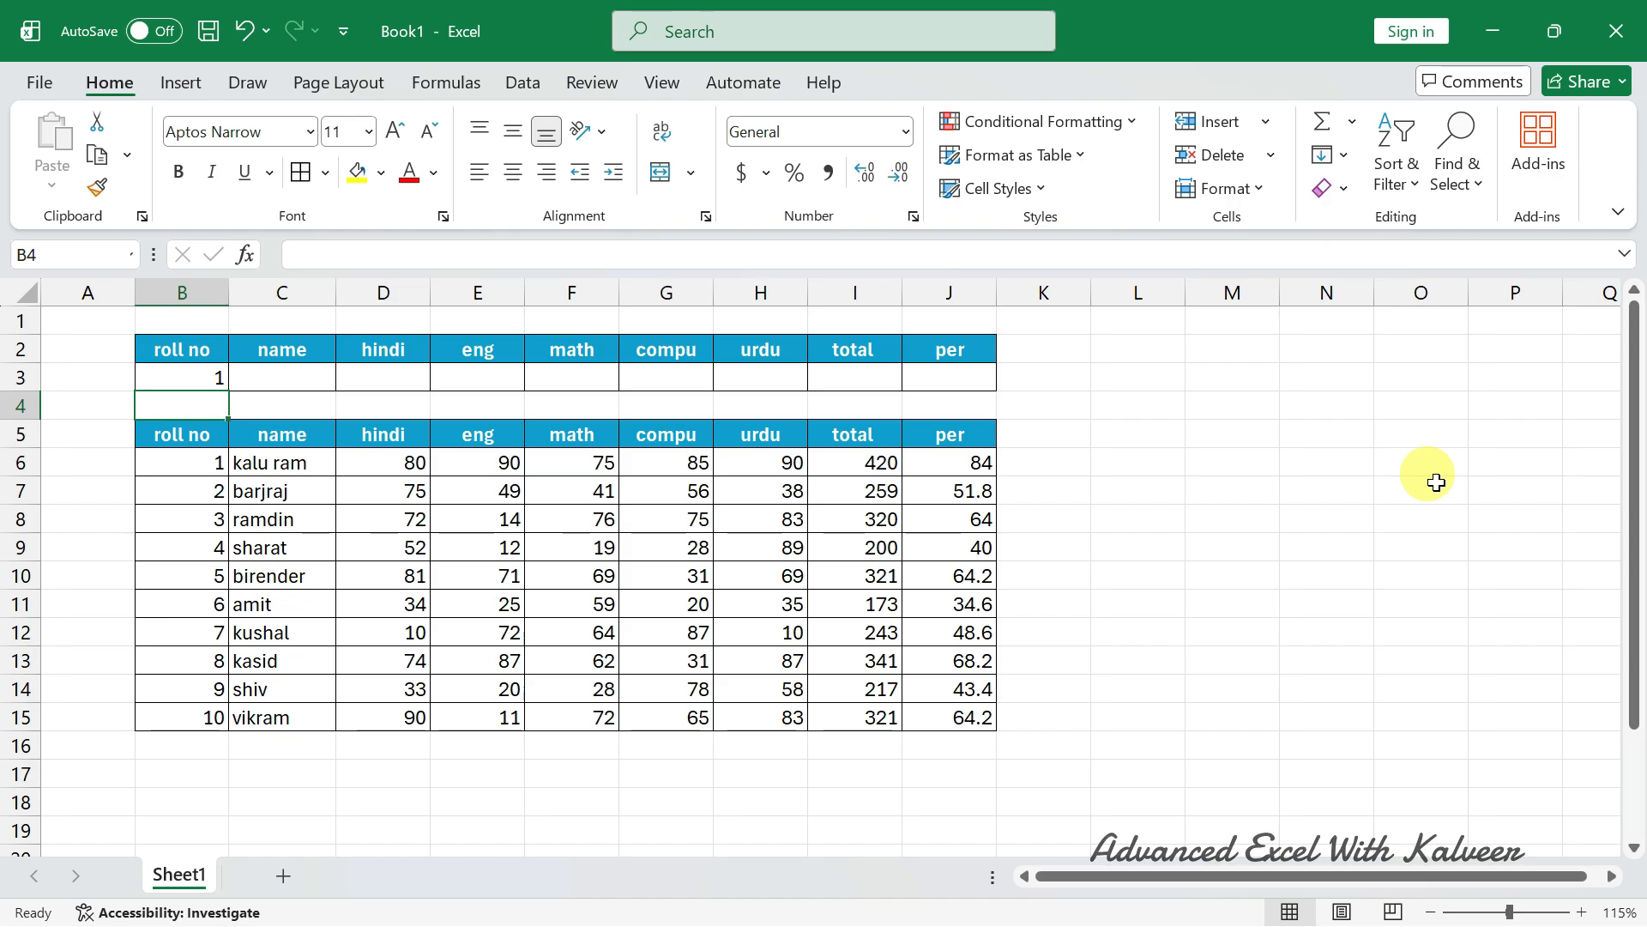
# Step: Enter =VLOOKUP(B3,B5:J15,2,0) in C3 to look up the student name by roll number
pyautogui.click(293, 386)
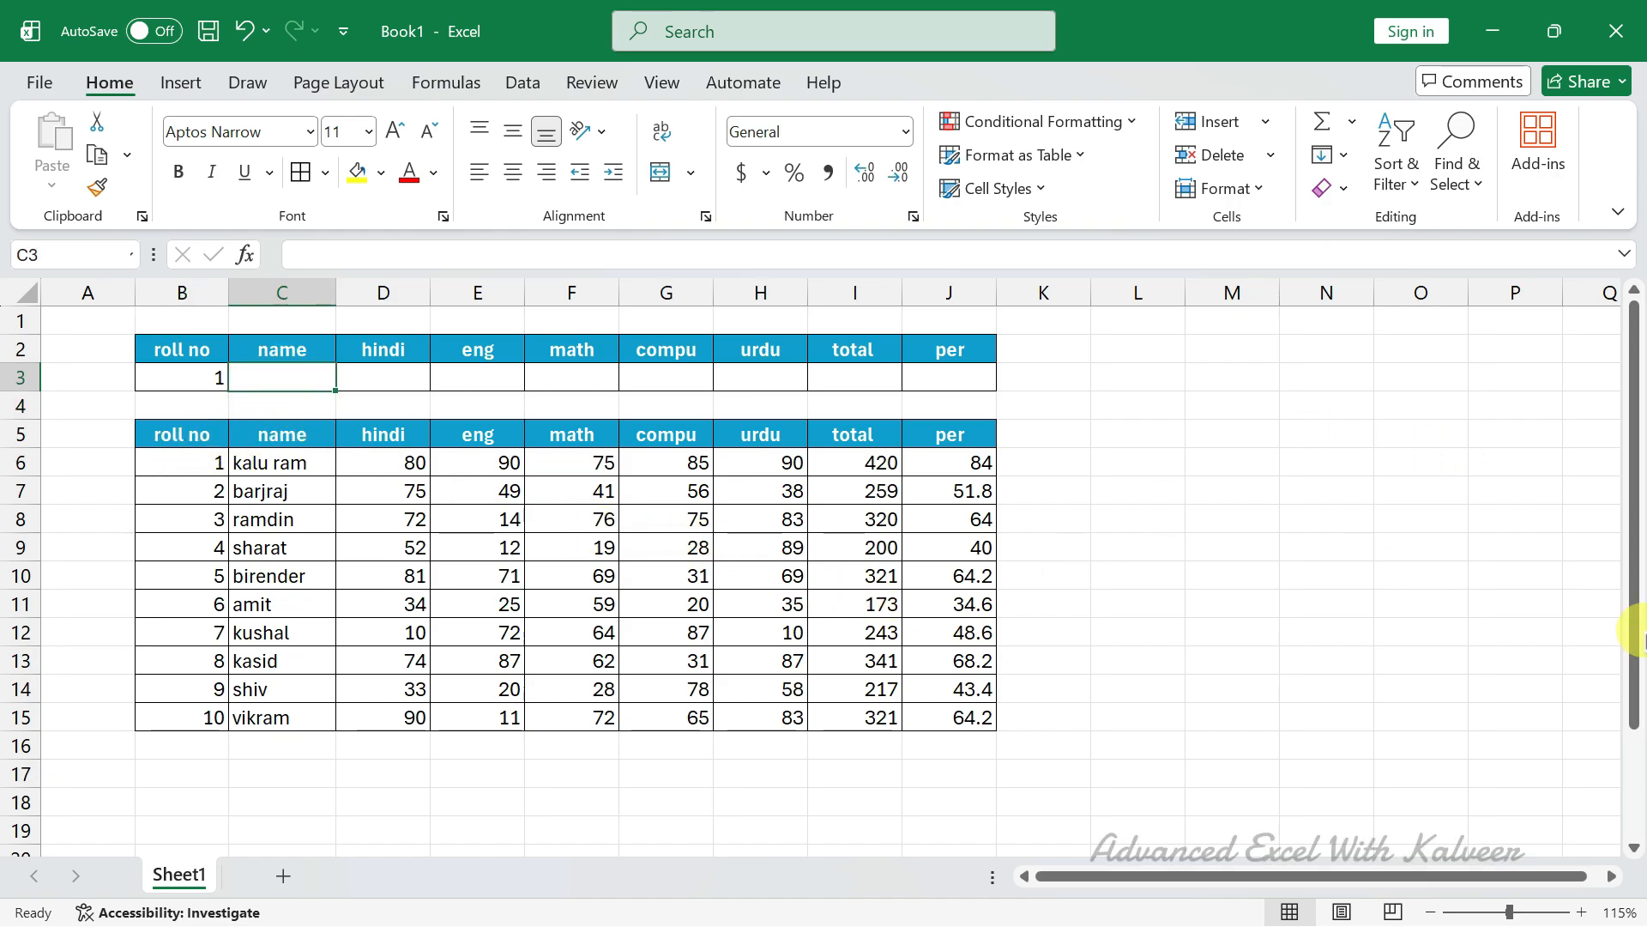
pyautogui.write('=vl')
pyautogui.press('Tab')
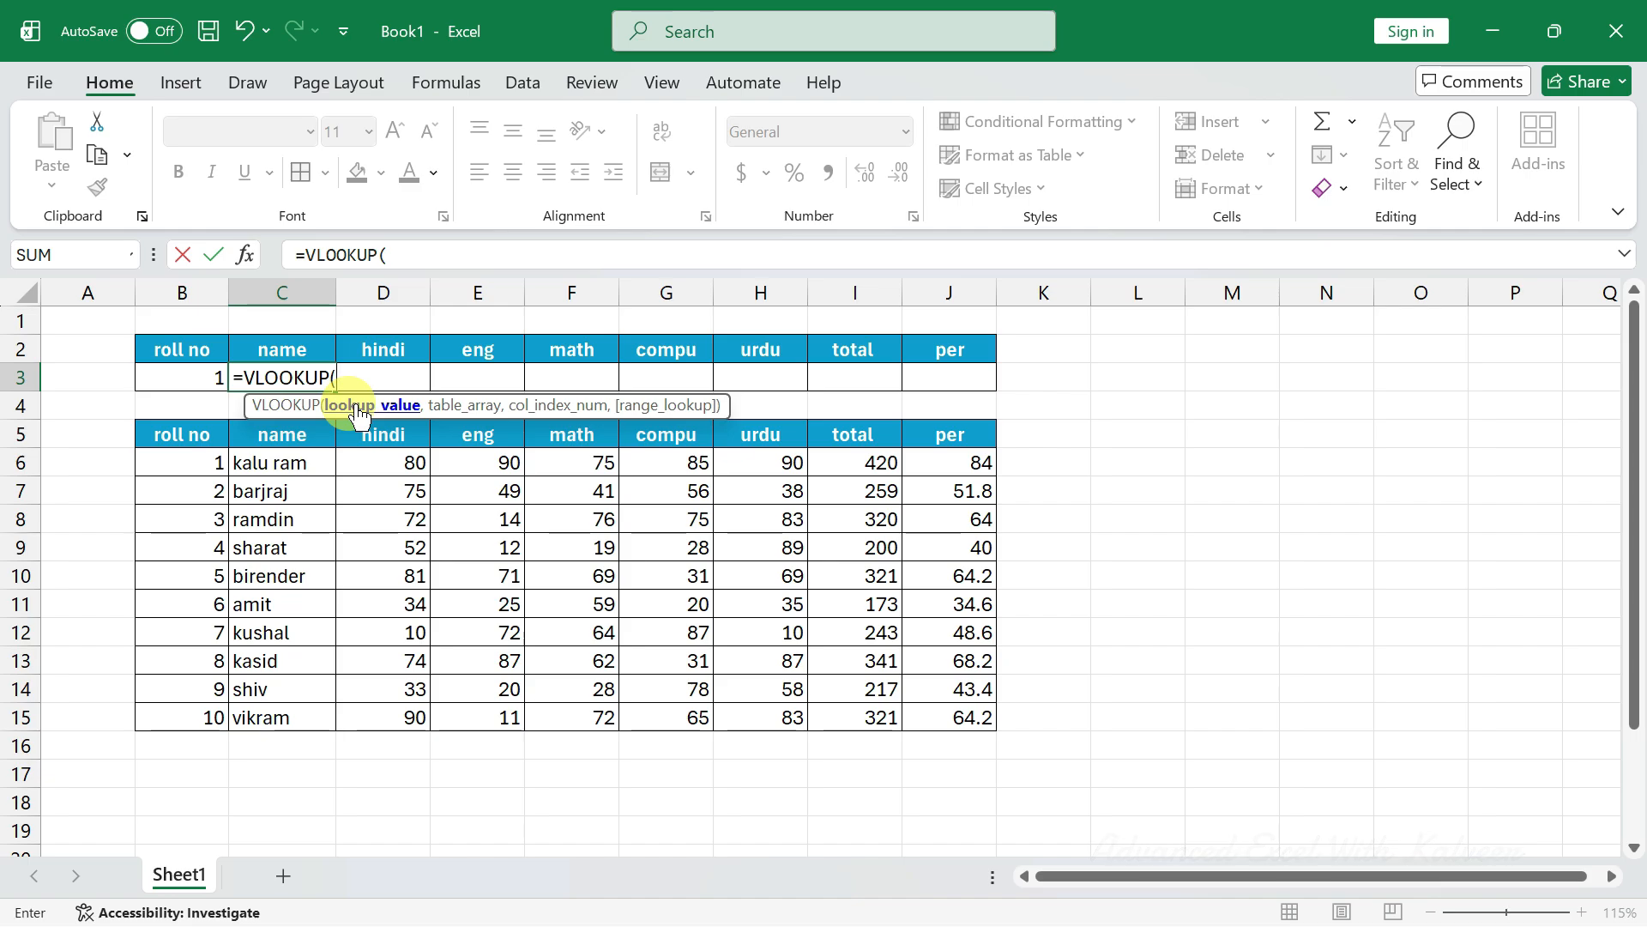
pyautogui.click(193, 374)
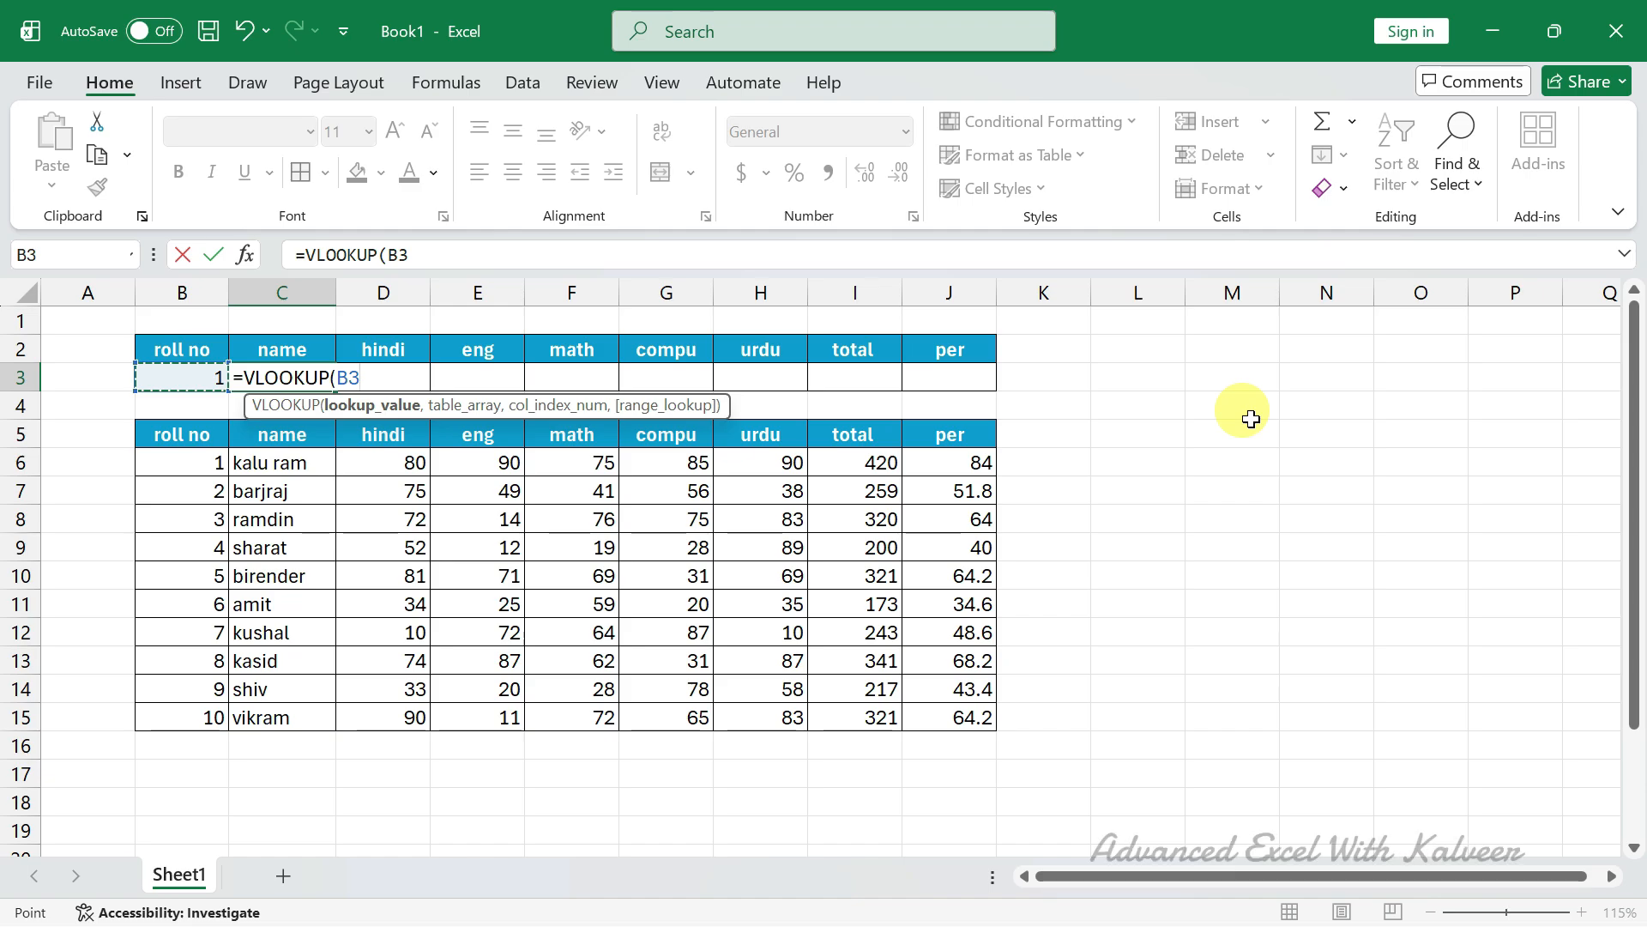
pyautogui.write(',')
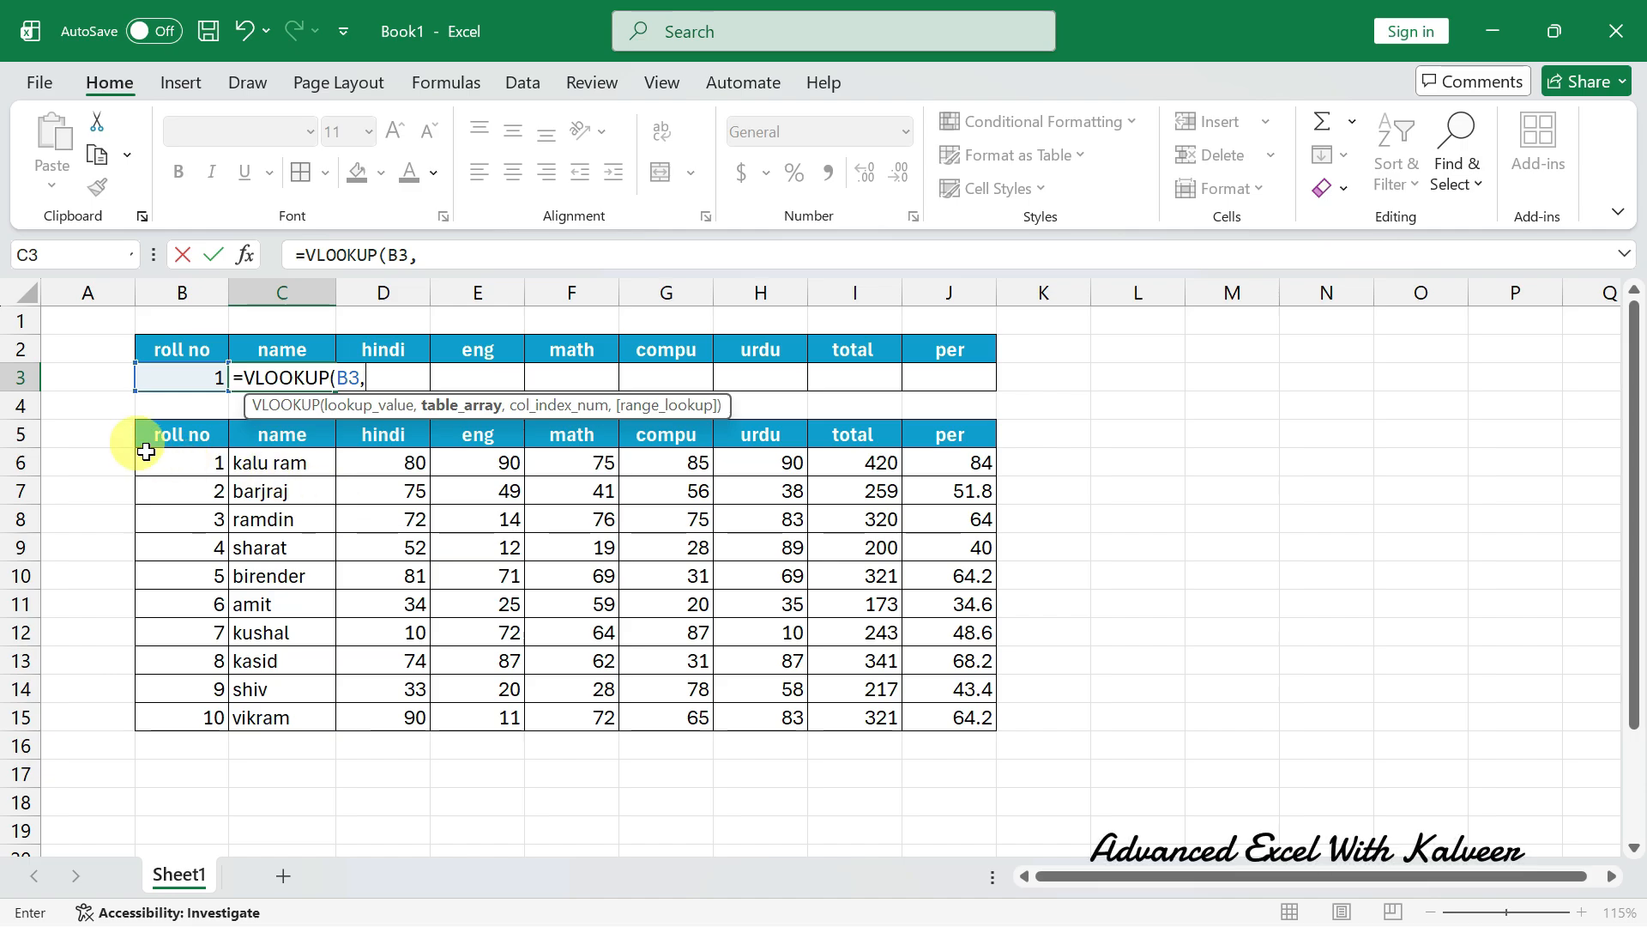
pyautogui.moveTo(172, 435); pyautogui.dragTo(965, 717)
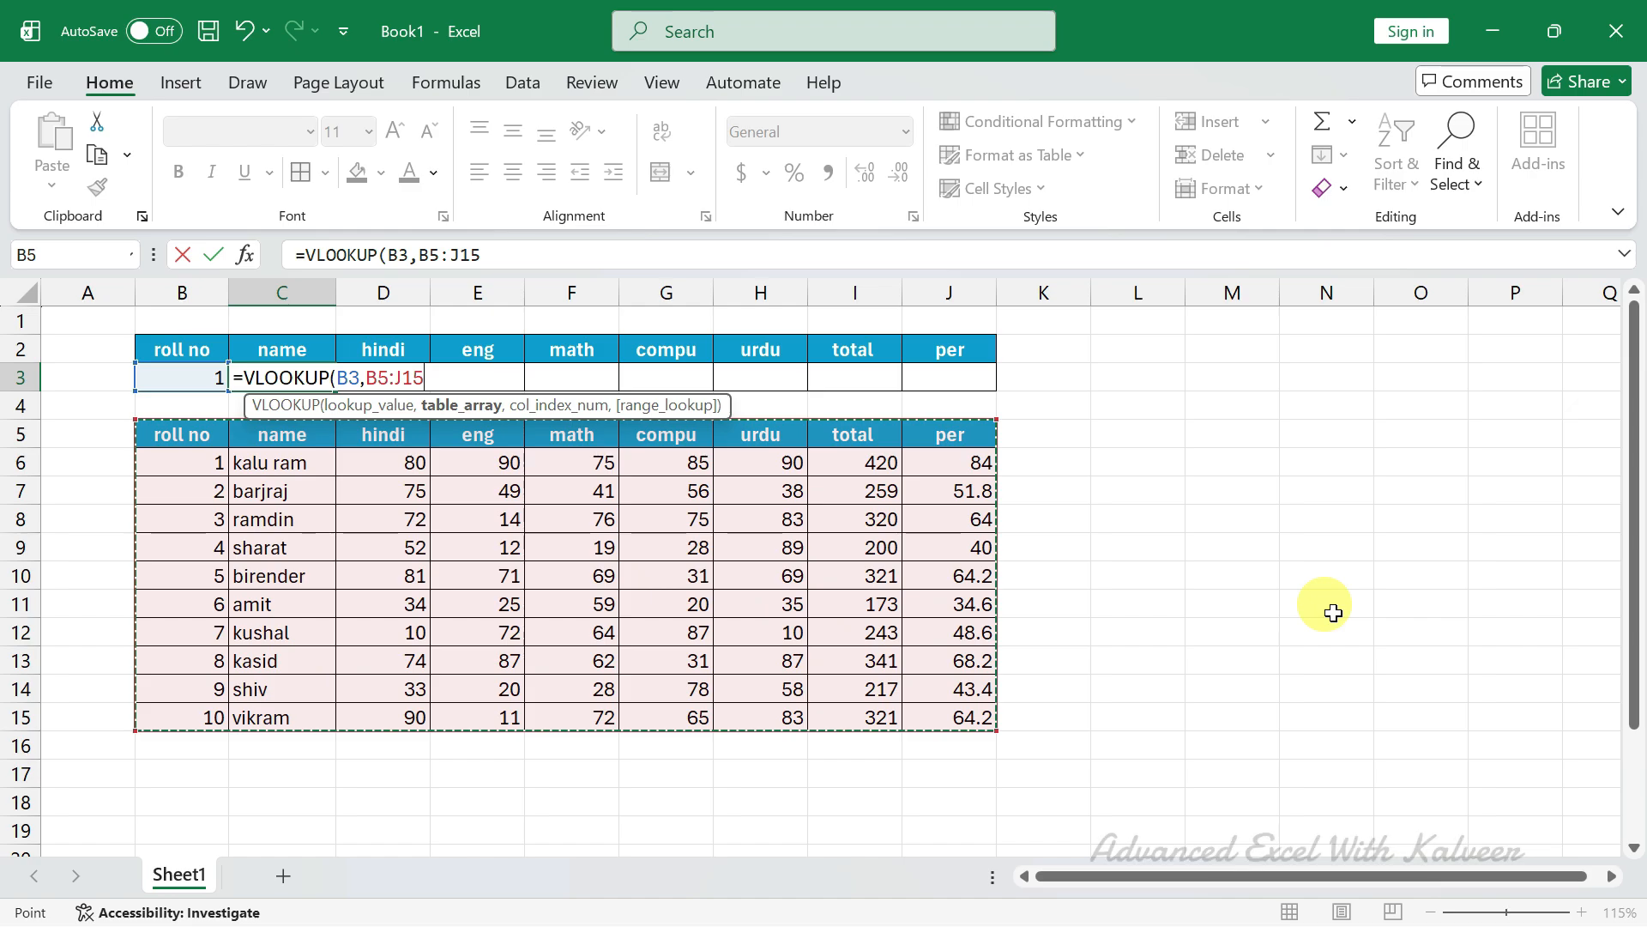
pyautogui.write(',2')
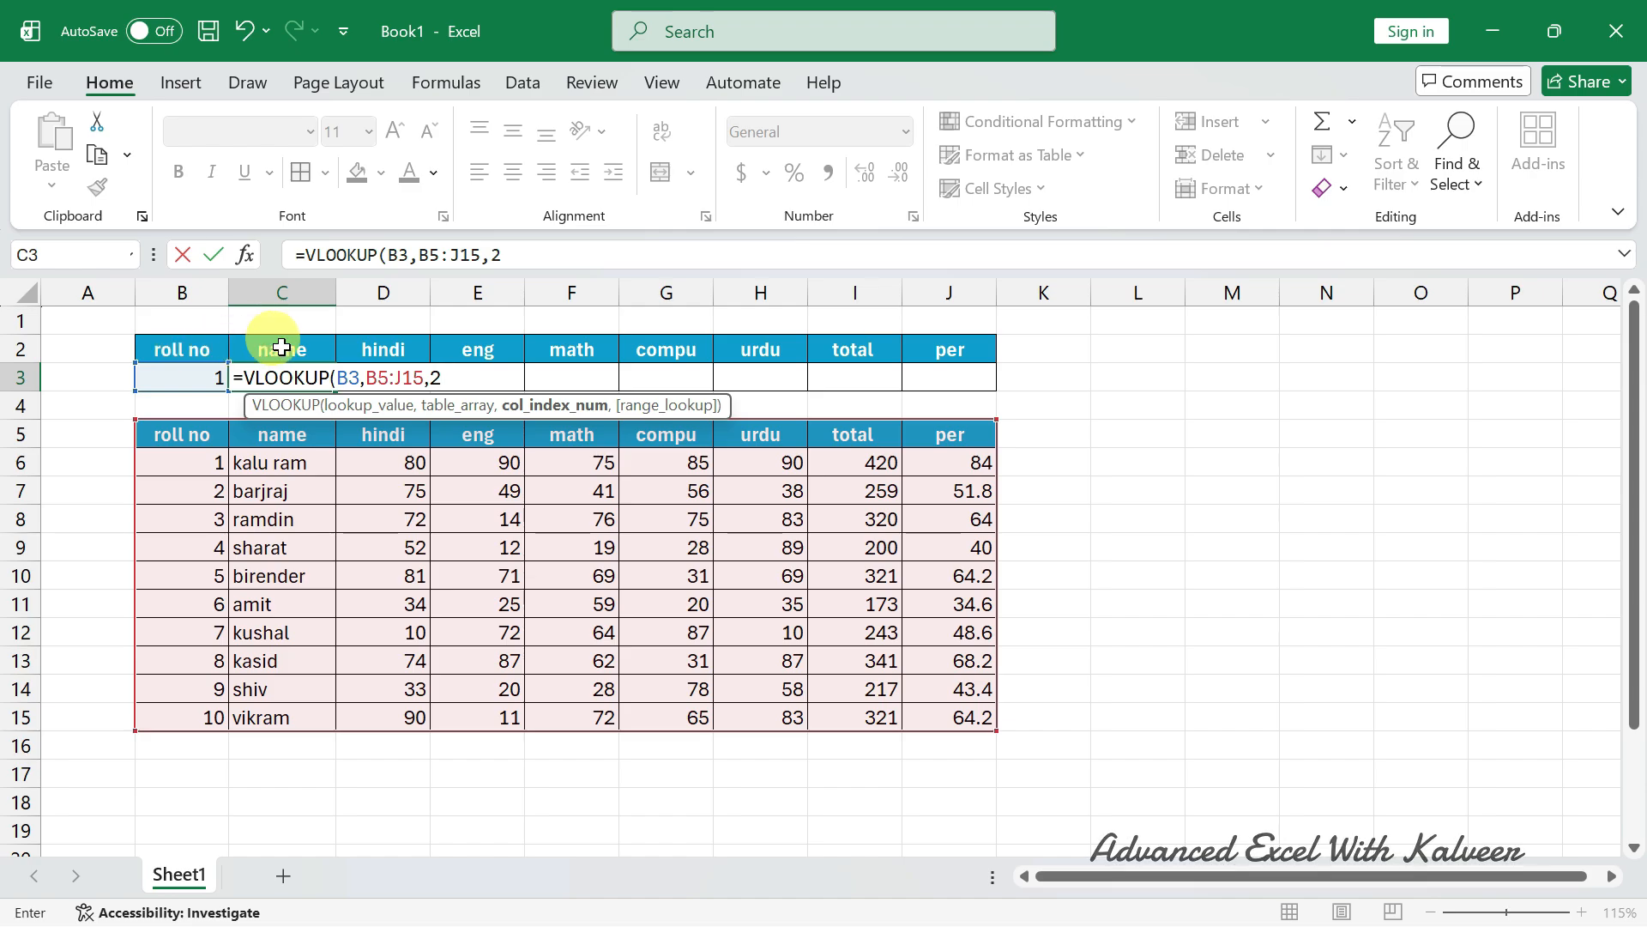
pyautogui.write(',')
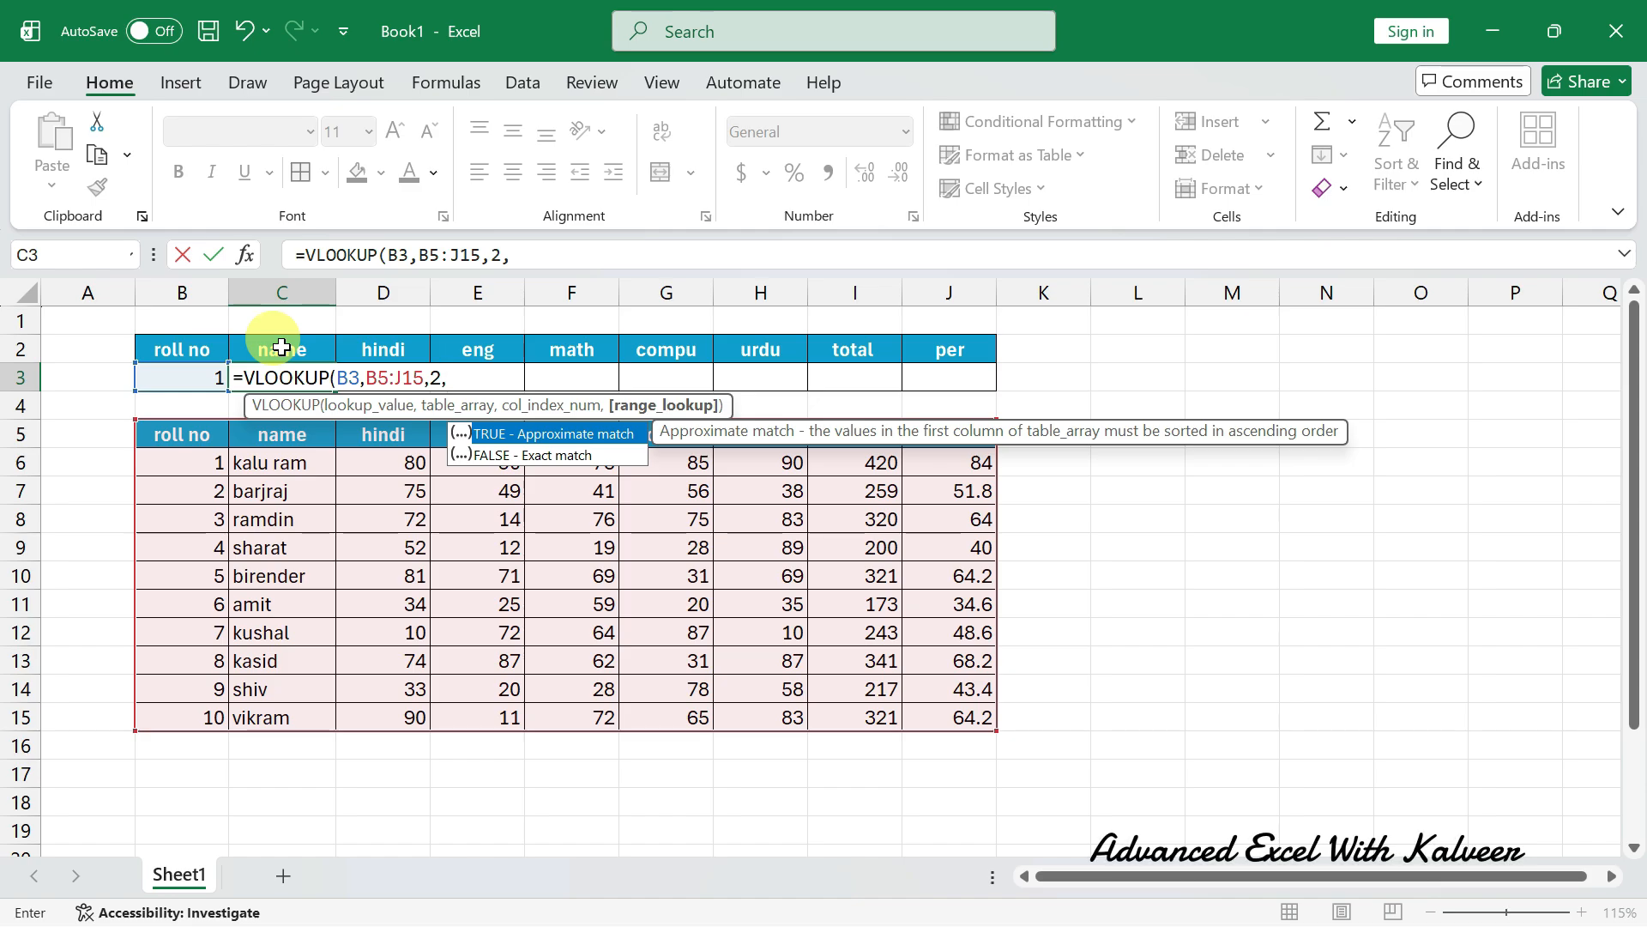
pyautogui.write('0')
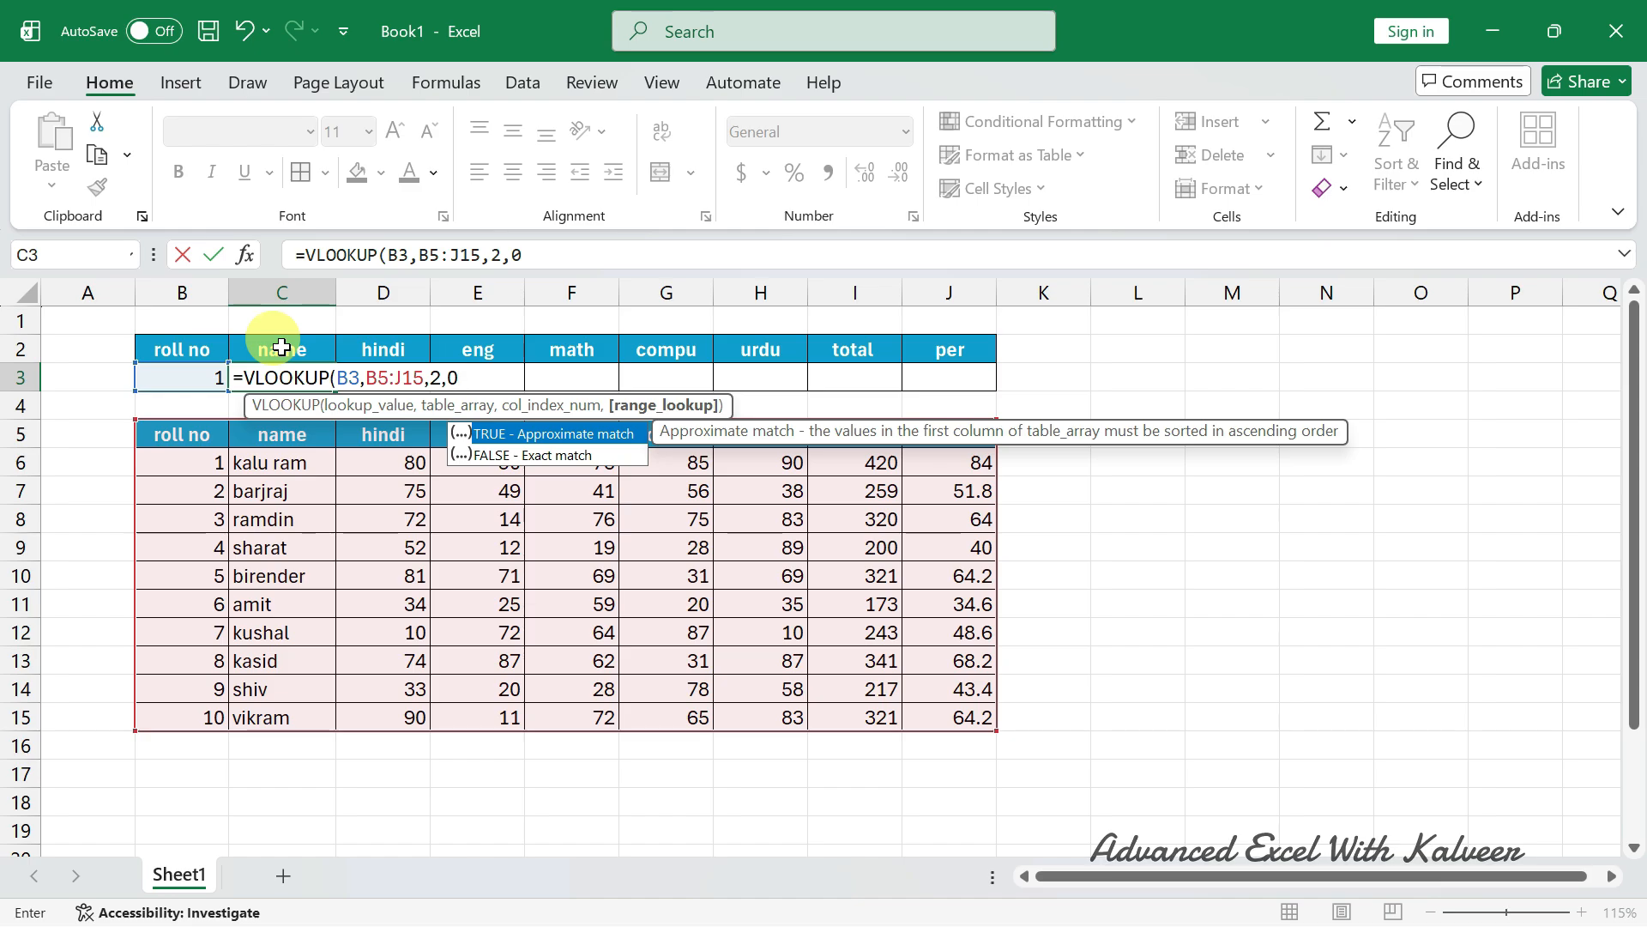
pyautogui.write(')')
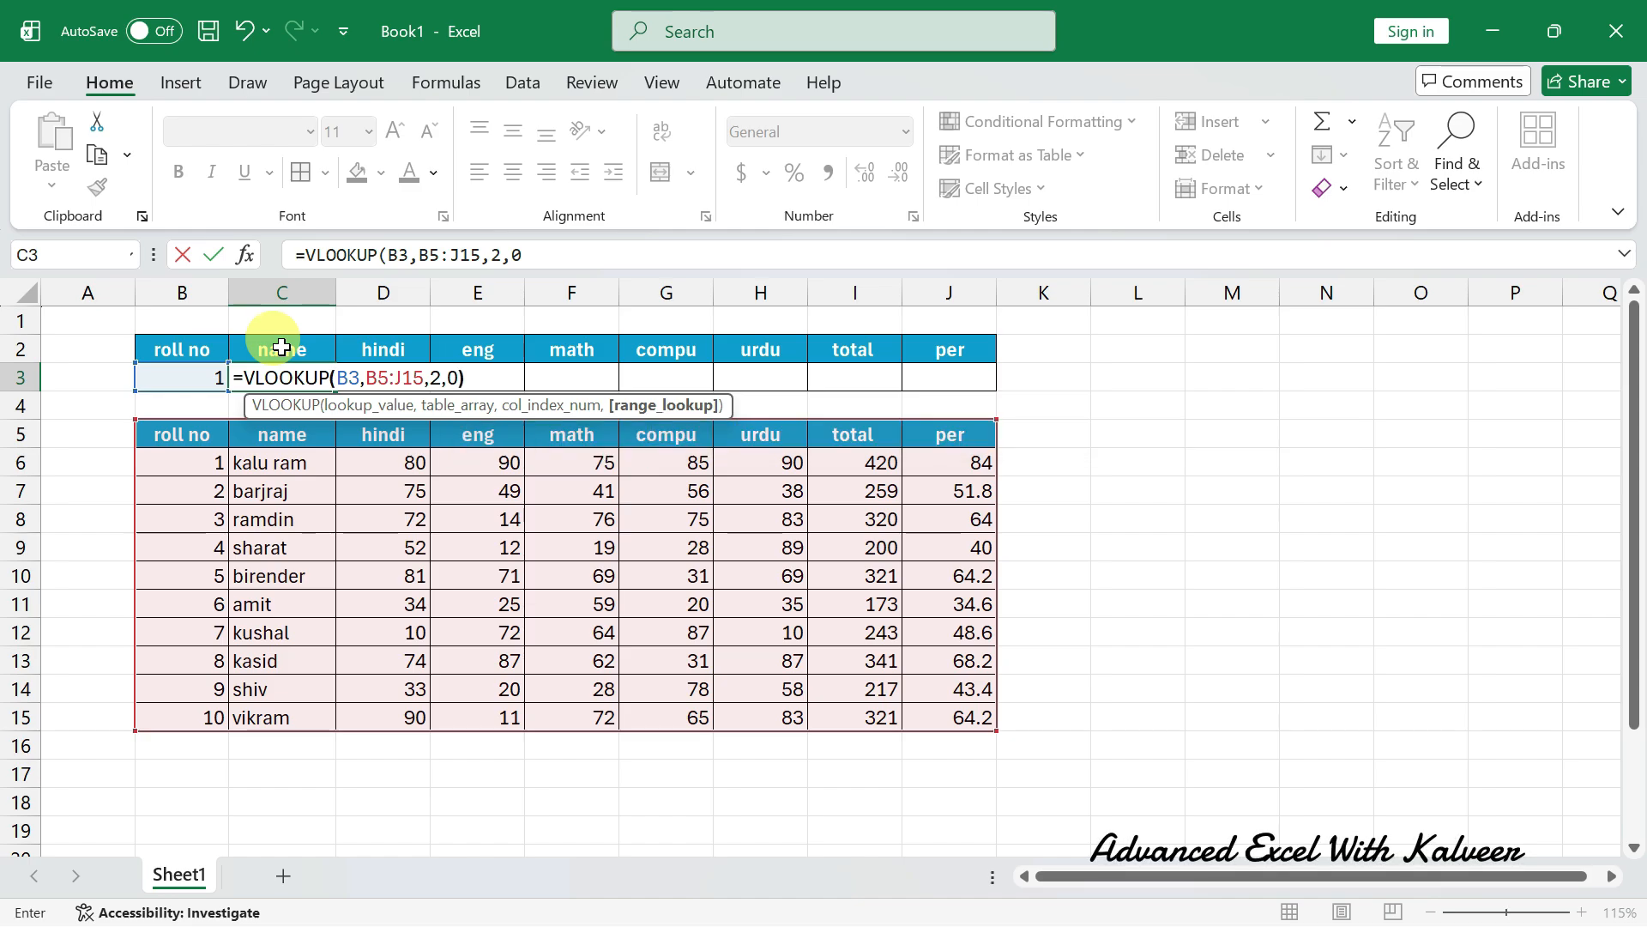
pyautogui.press('Return')
# Step: Test the name lookup by setting the roll number in B3 to 4
pyautogui.press('Up')
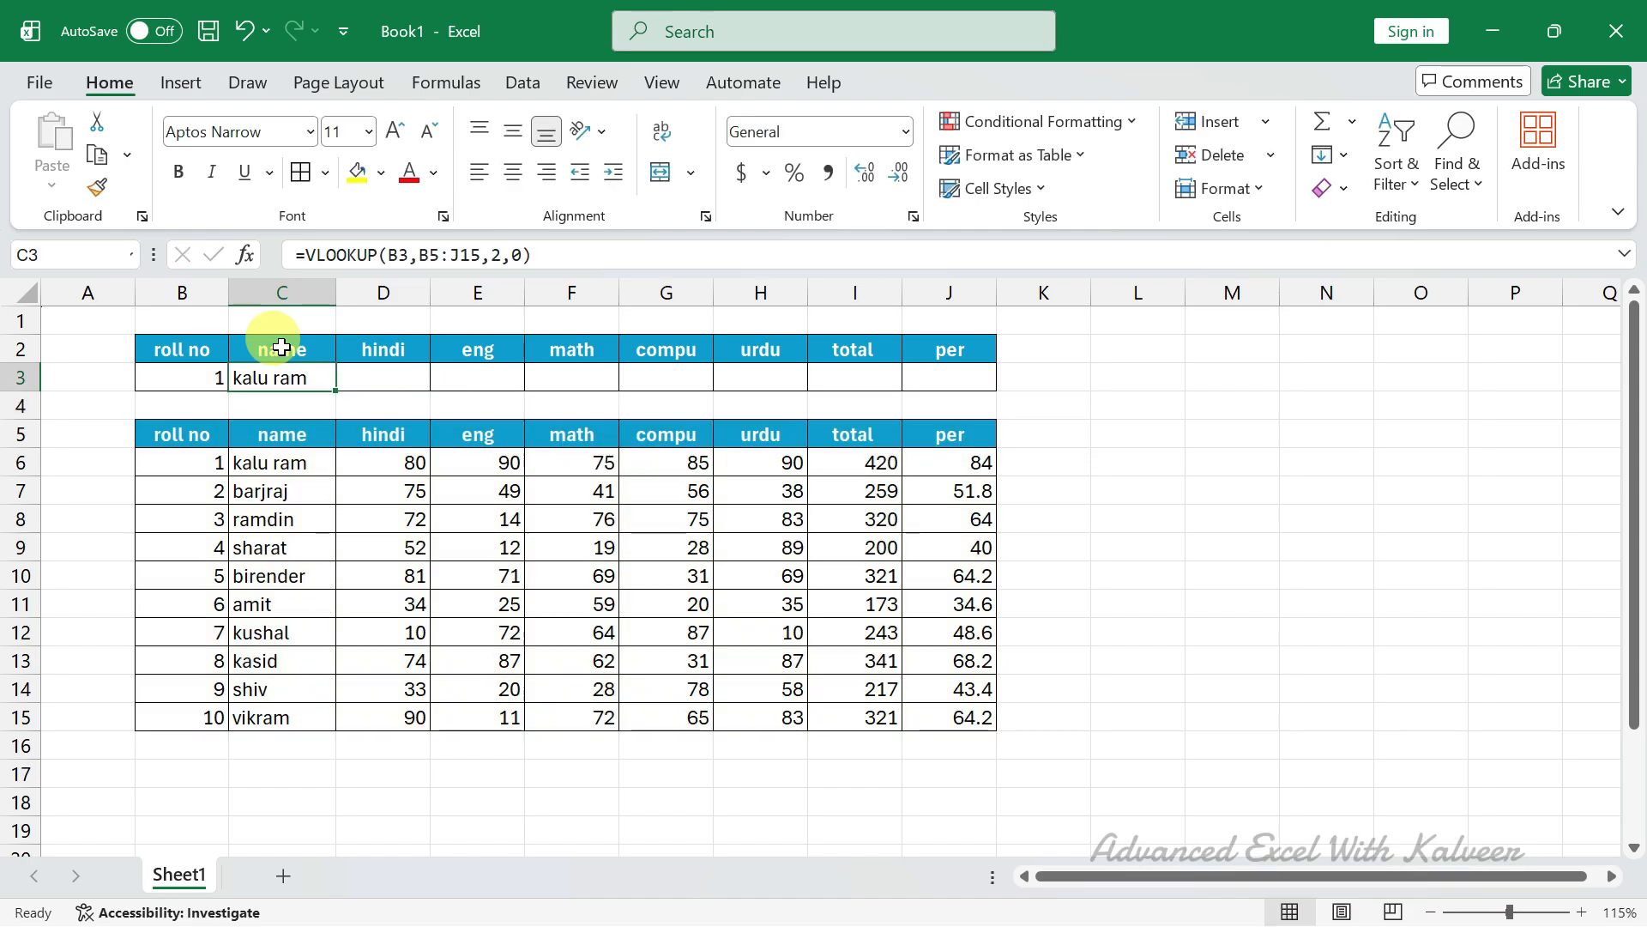
pyautogui.press('Left')
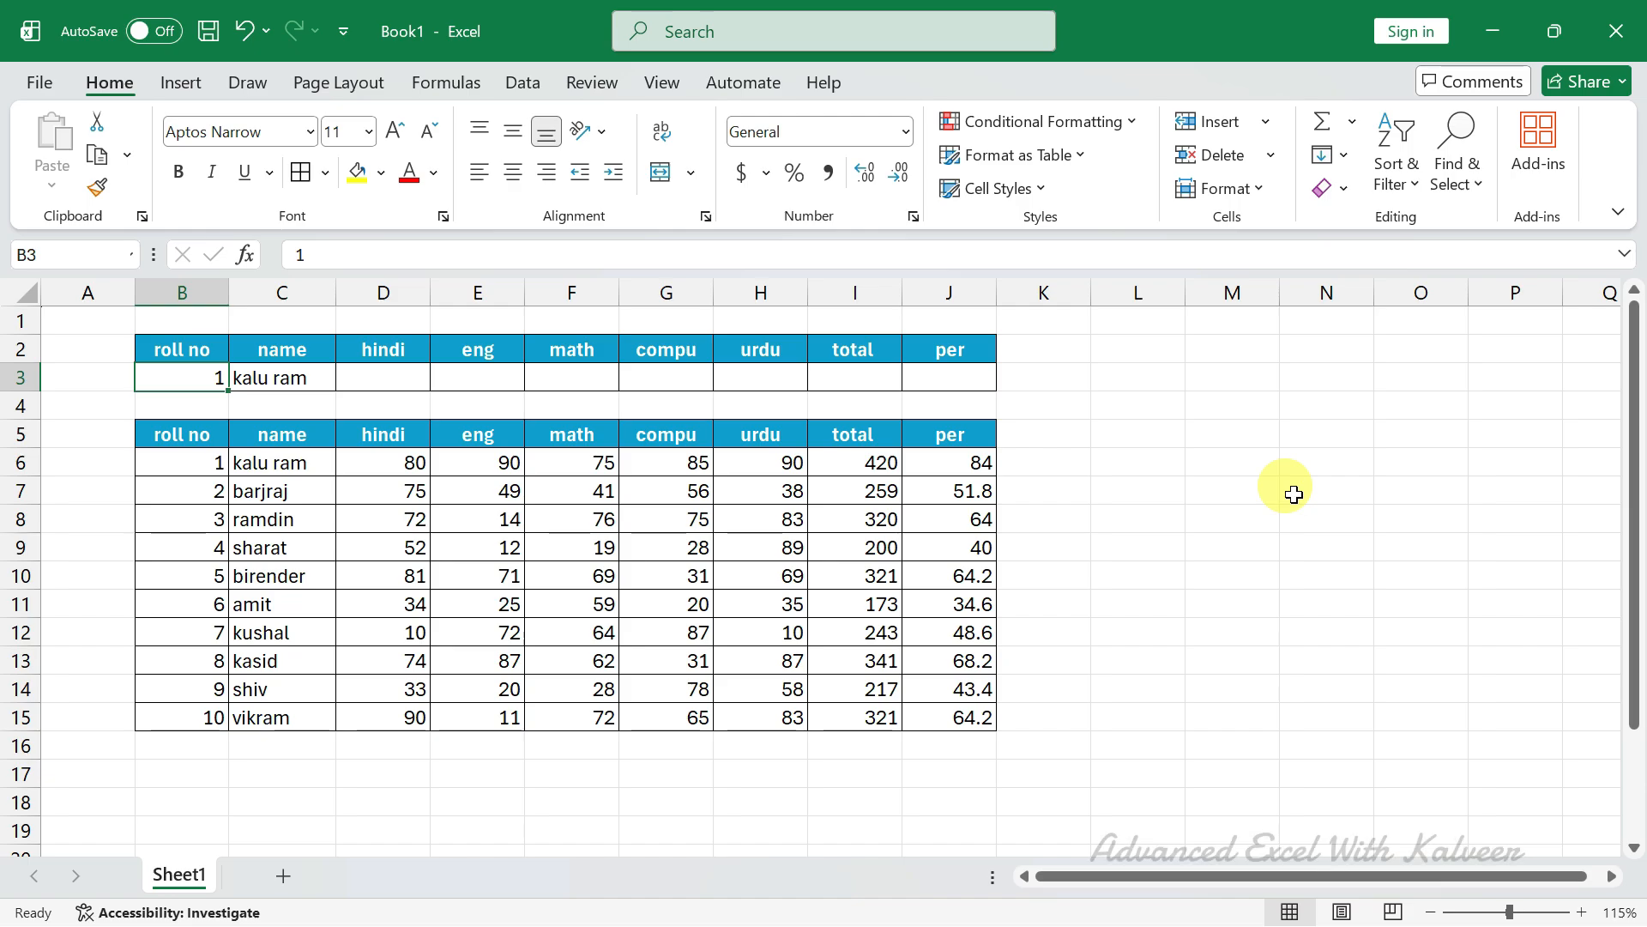
pyautogui.write('4')
pyautogui.press('Return')
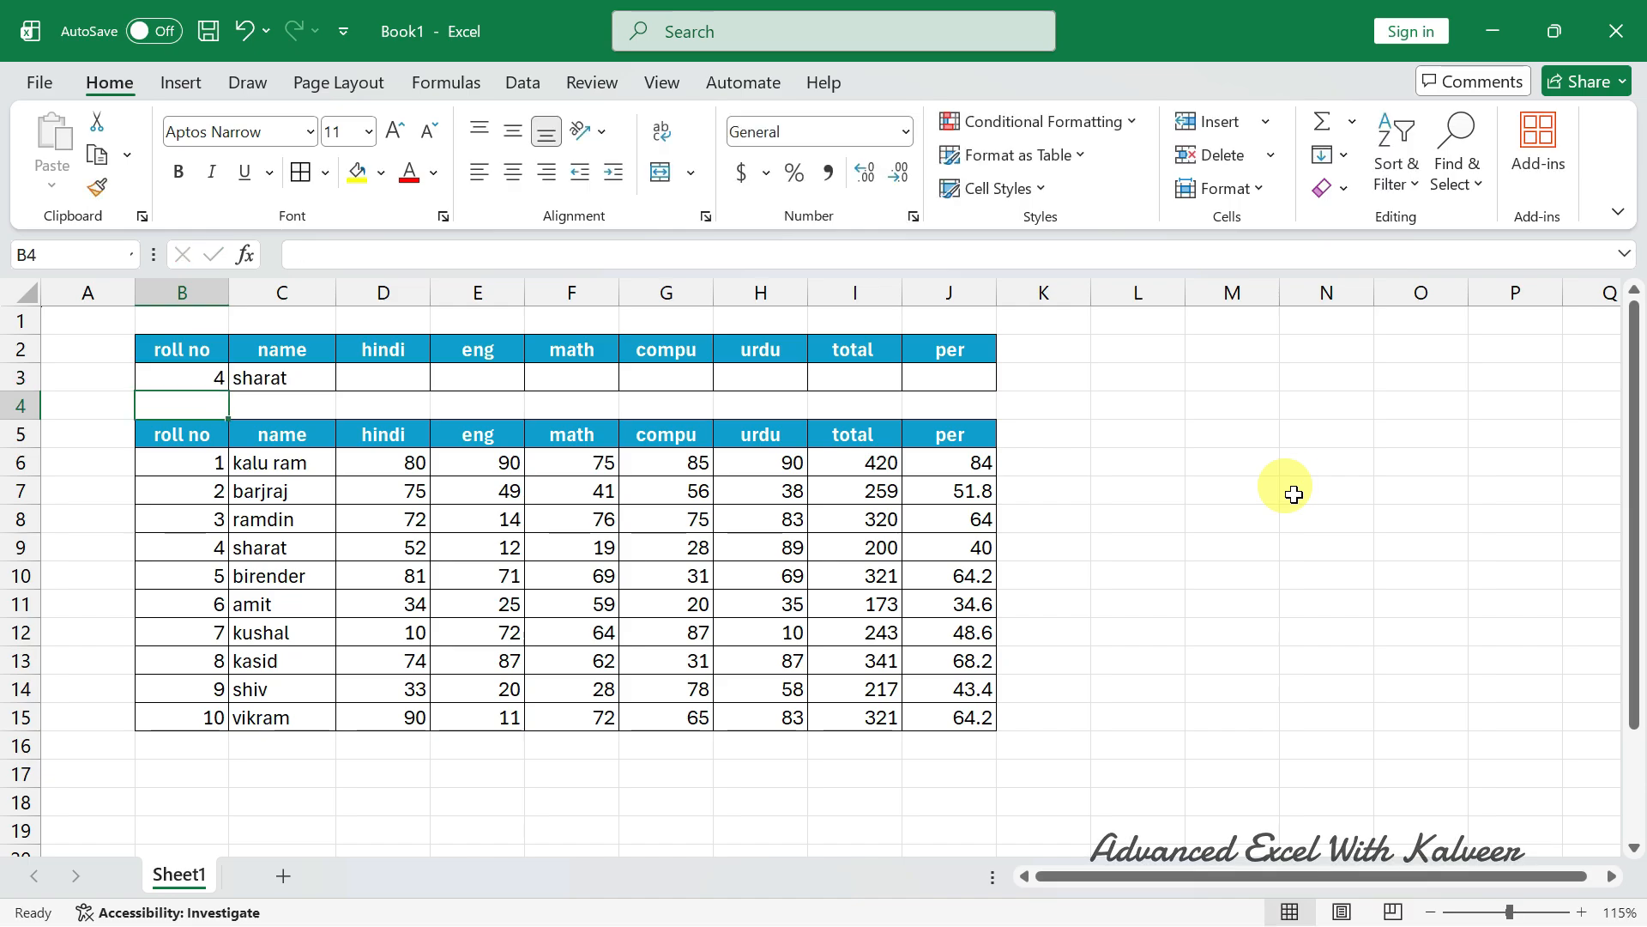
# Step: Enter the formula =VLOOKUP(B3,B5:J15,3,0) in D3 to look up the hindi marks by roll number
pyautogui.click(380, 376)
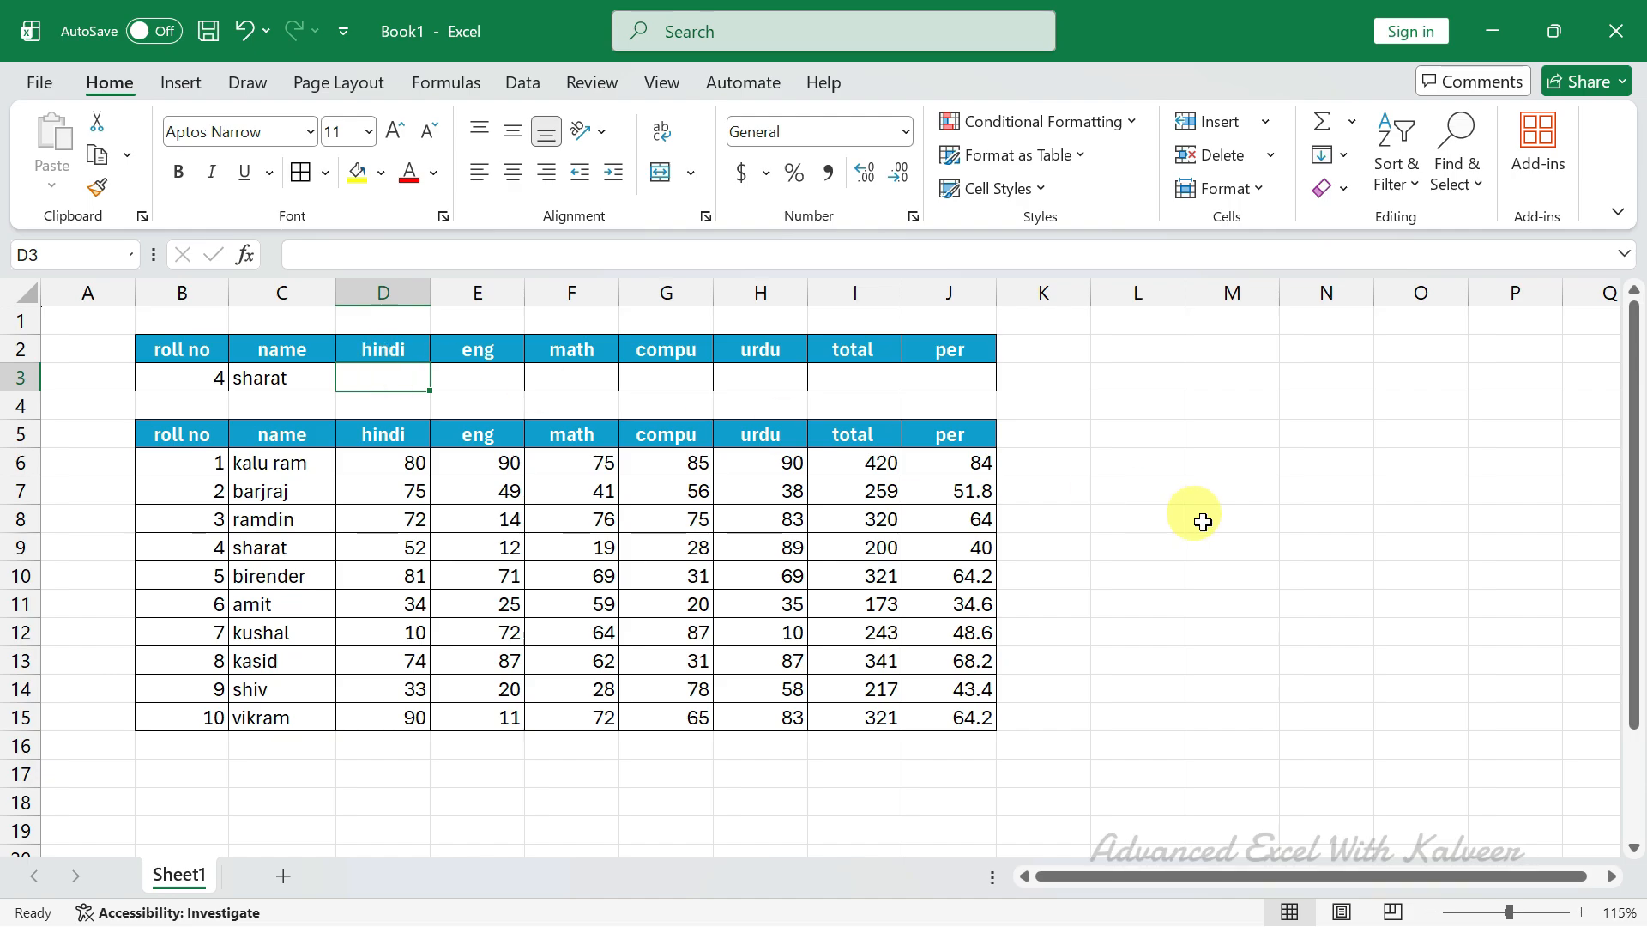
pyautogui.write('=VLOOKUP(')
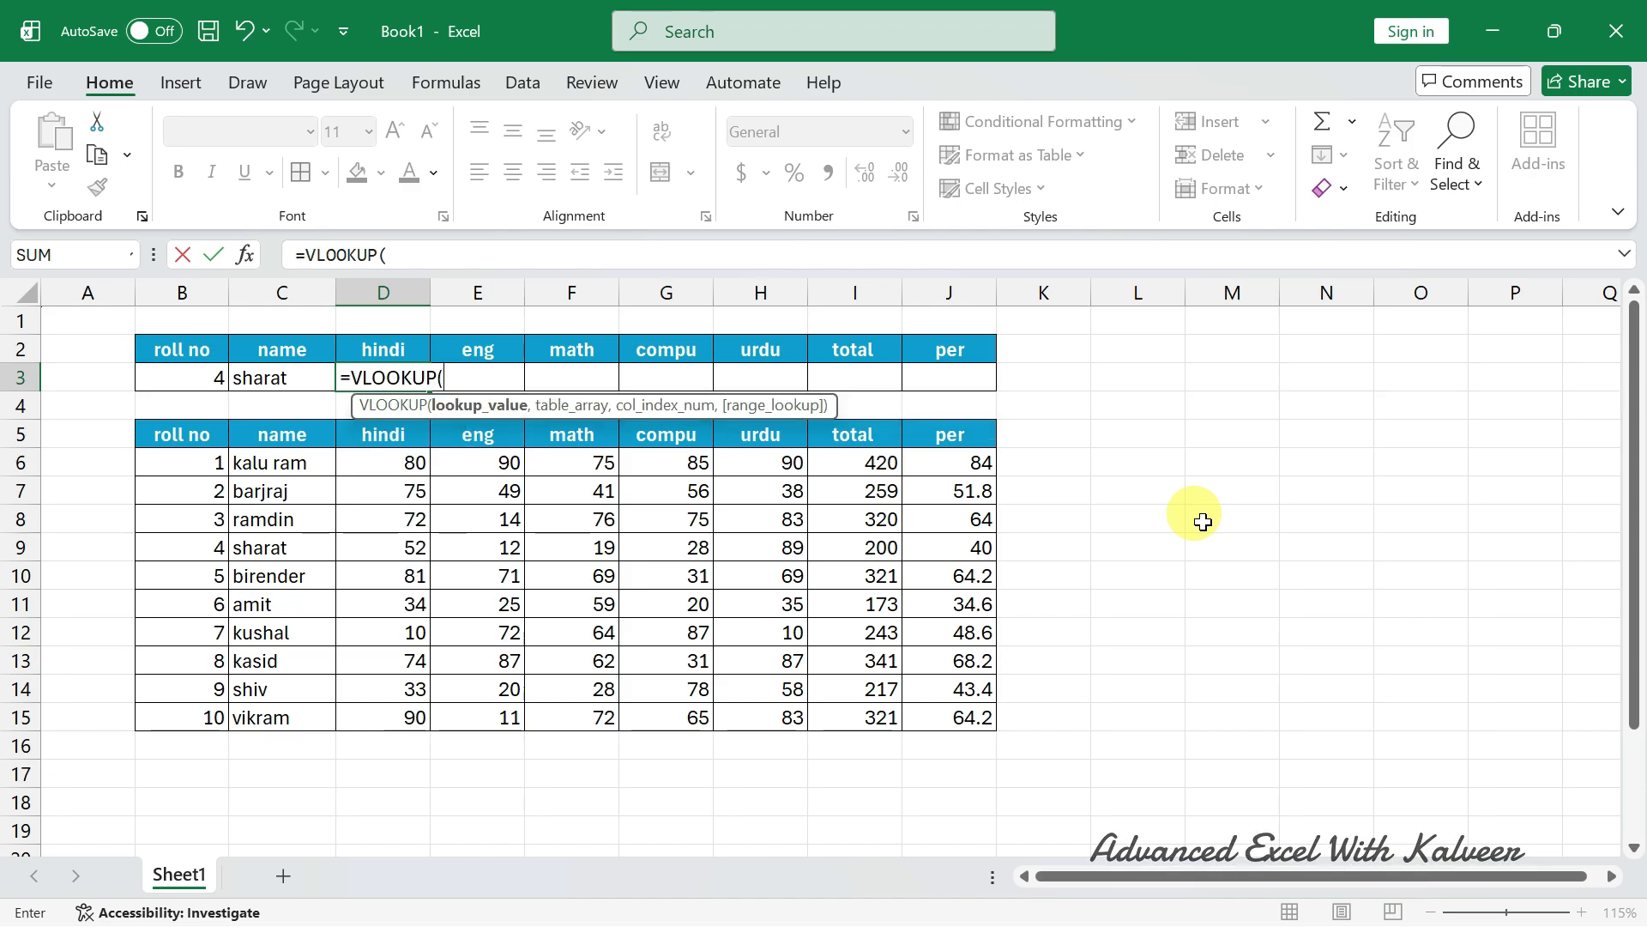
pyautogui.click(172, 376)
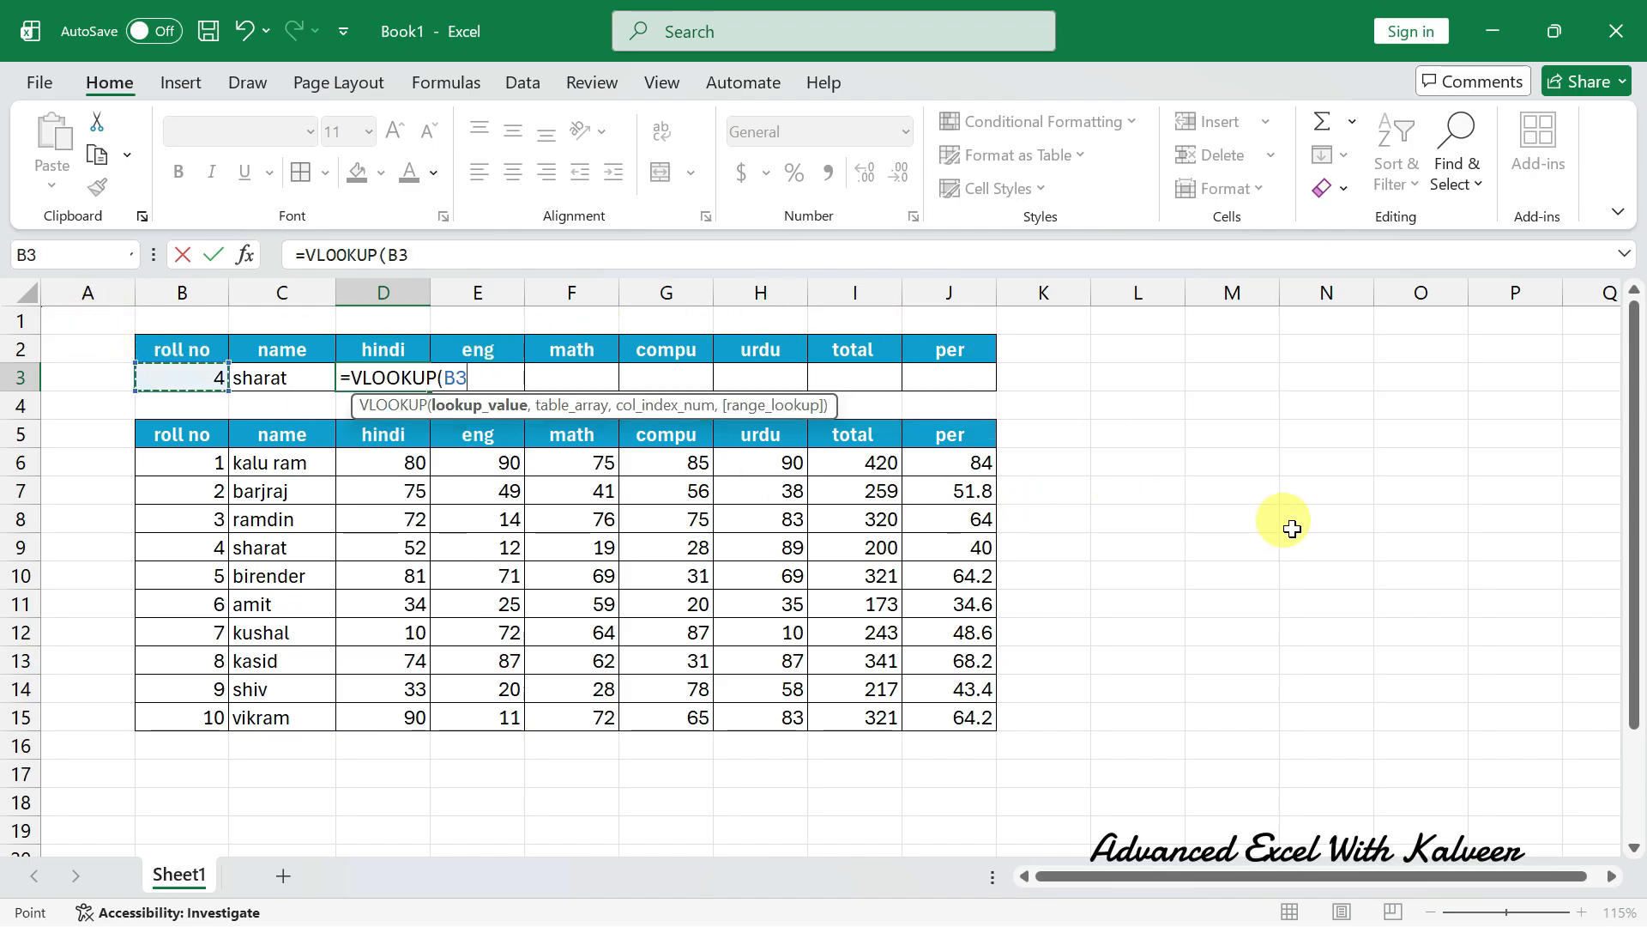
pyautogui.write(',')
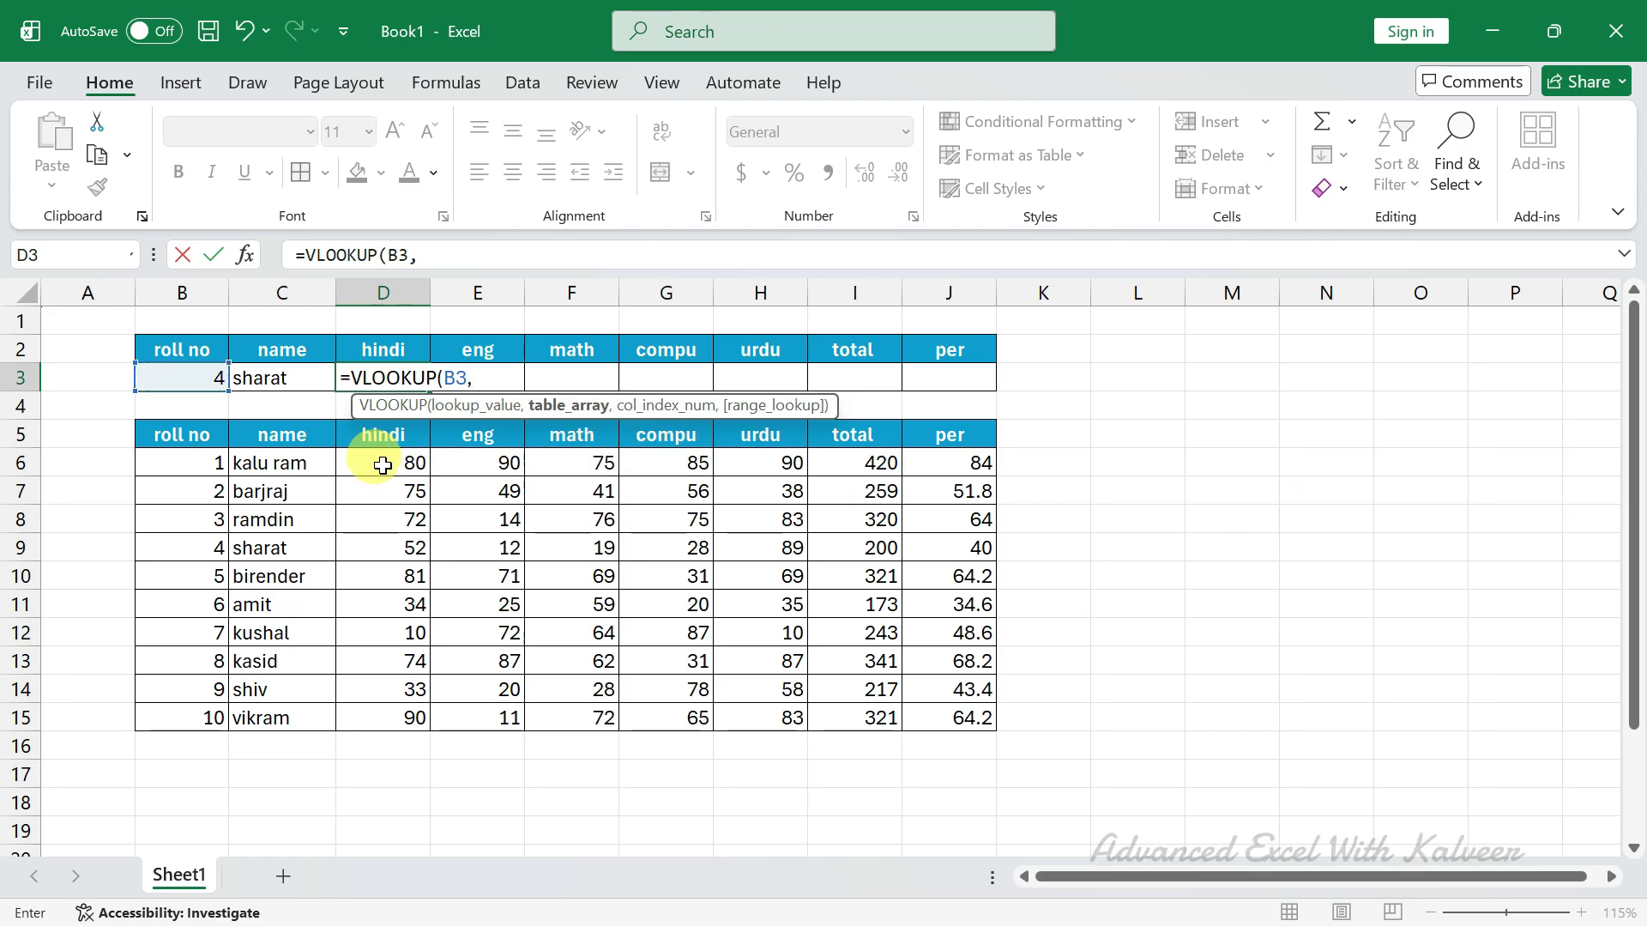
pyautogui.moveTo(162, 426); pyautogui.dragTo(948, 715)
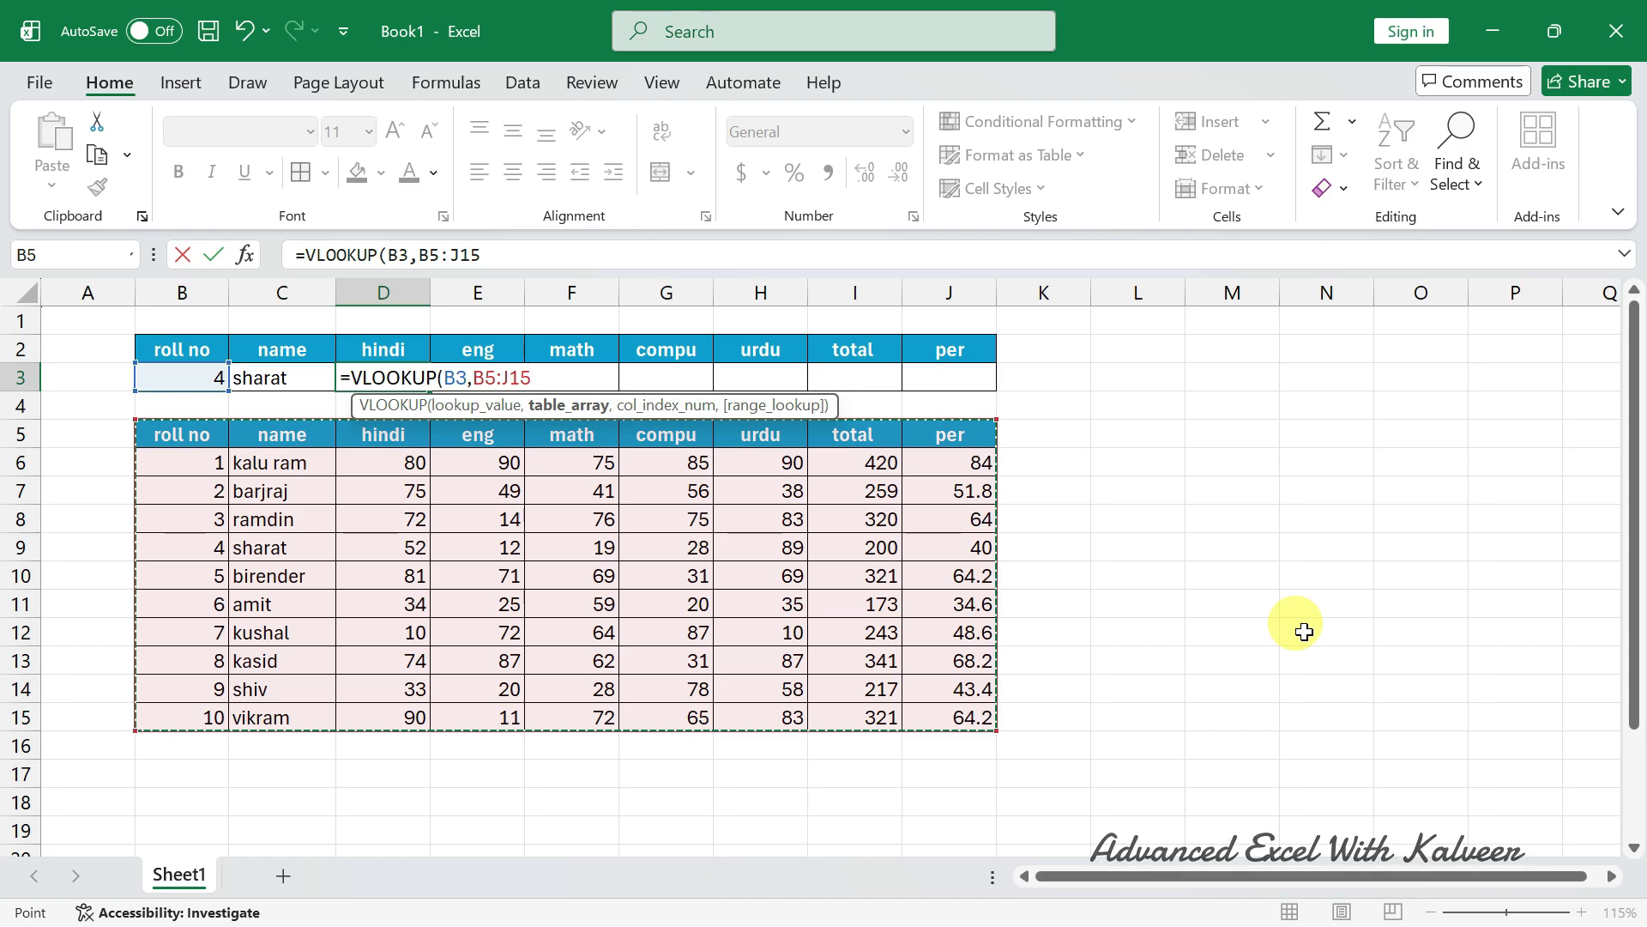
pyautogui.write(',')
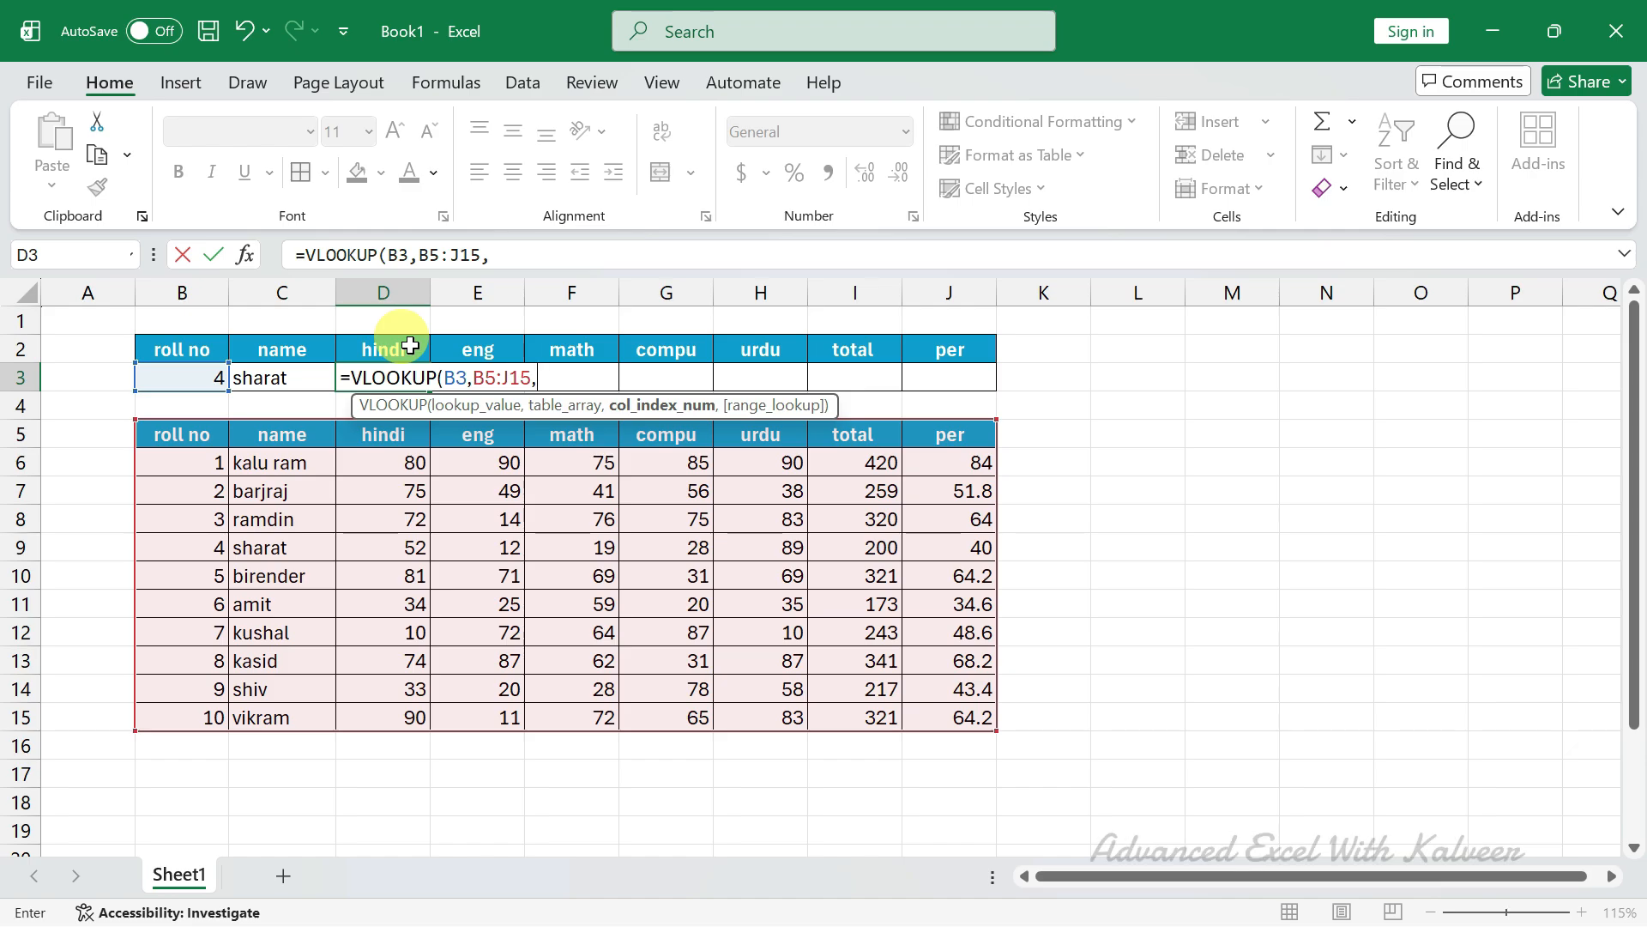
pyautogui.write('3')
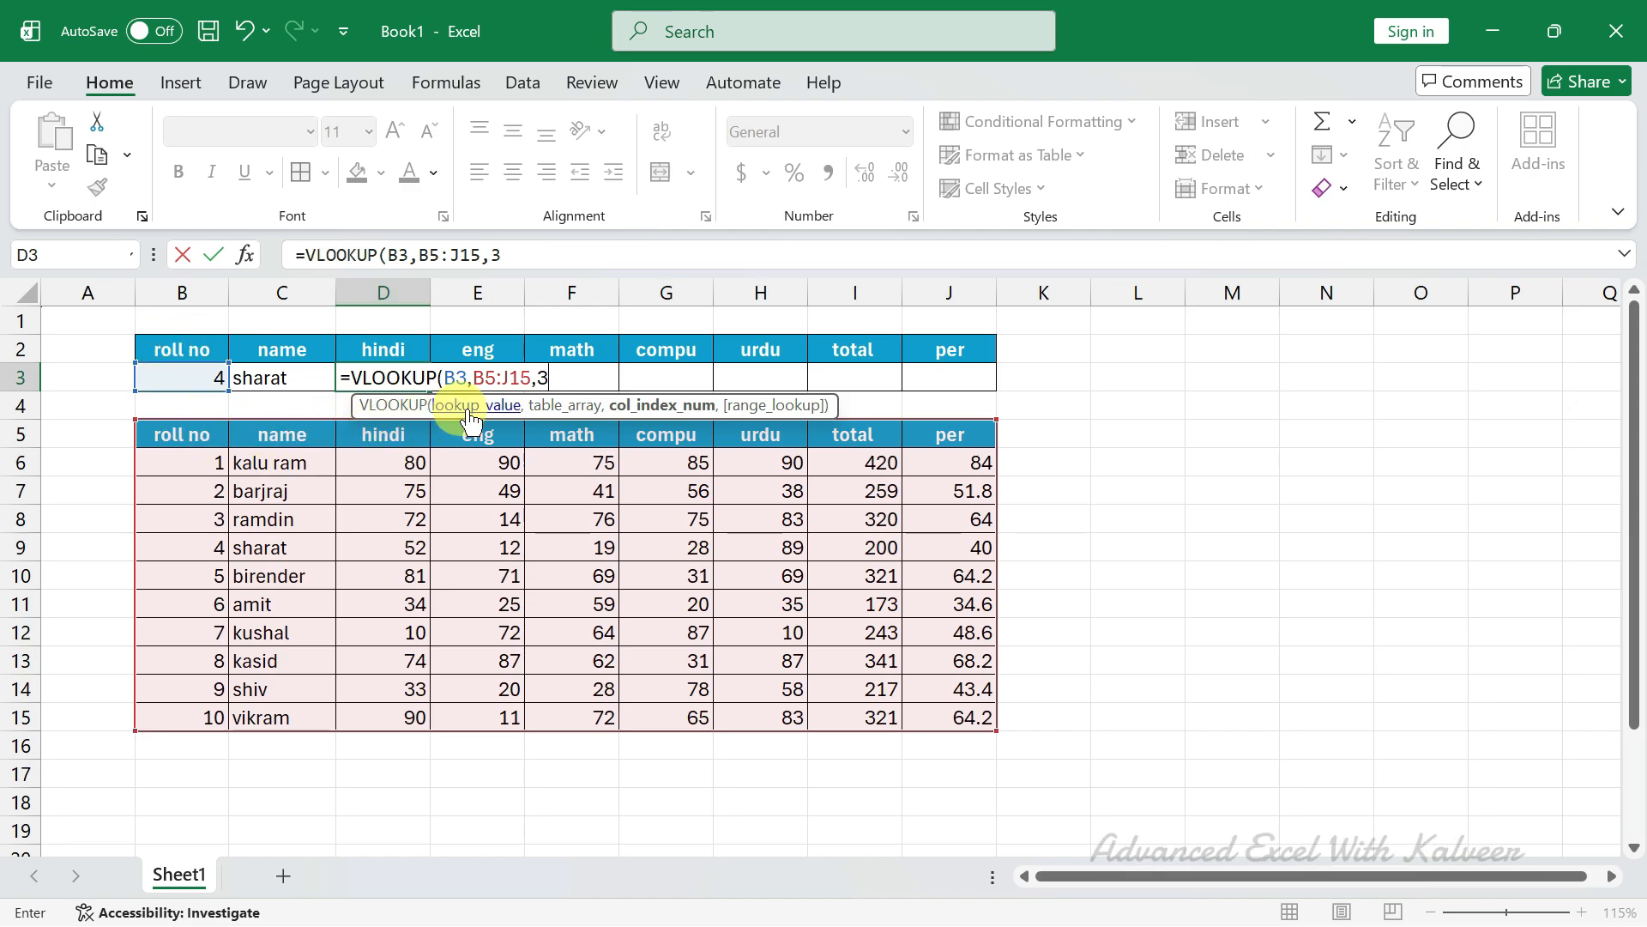
pyautogui.write(',0')
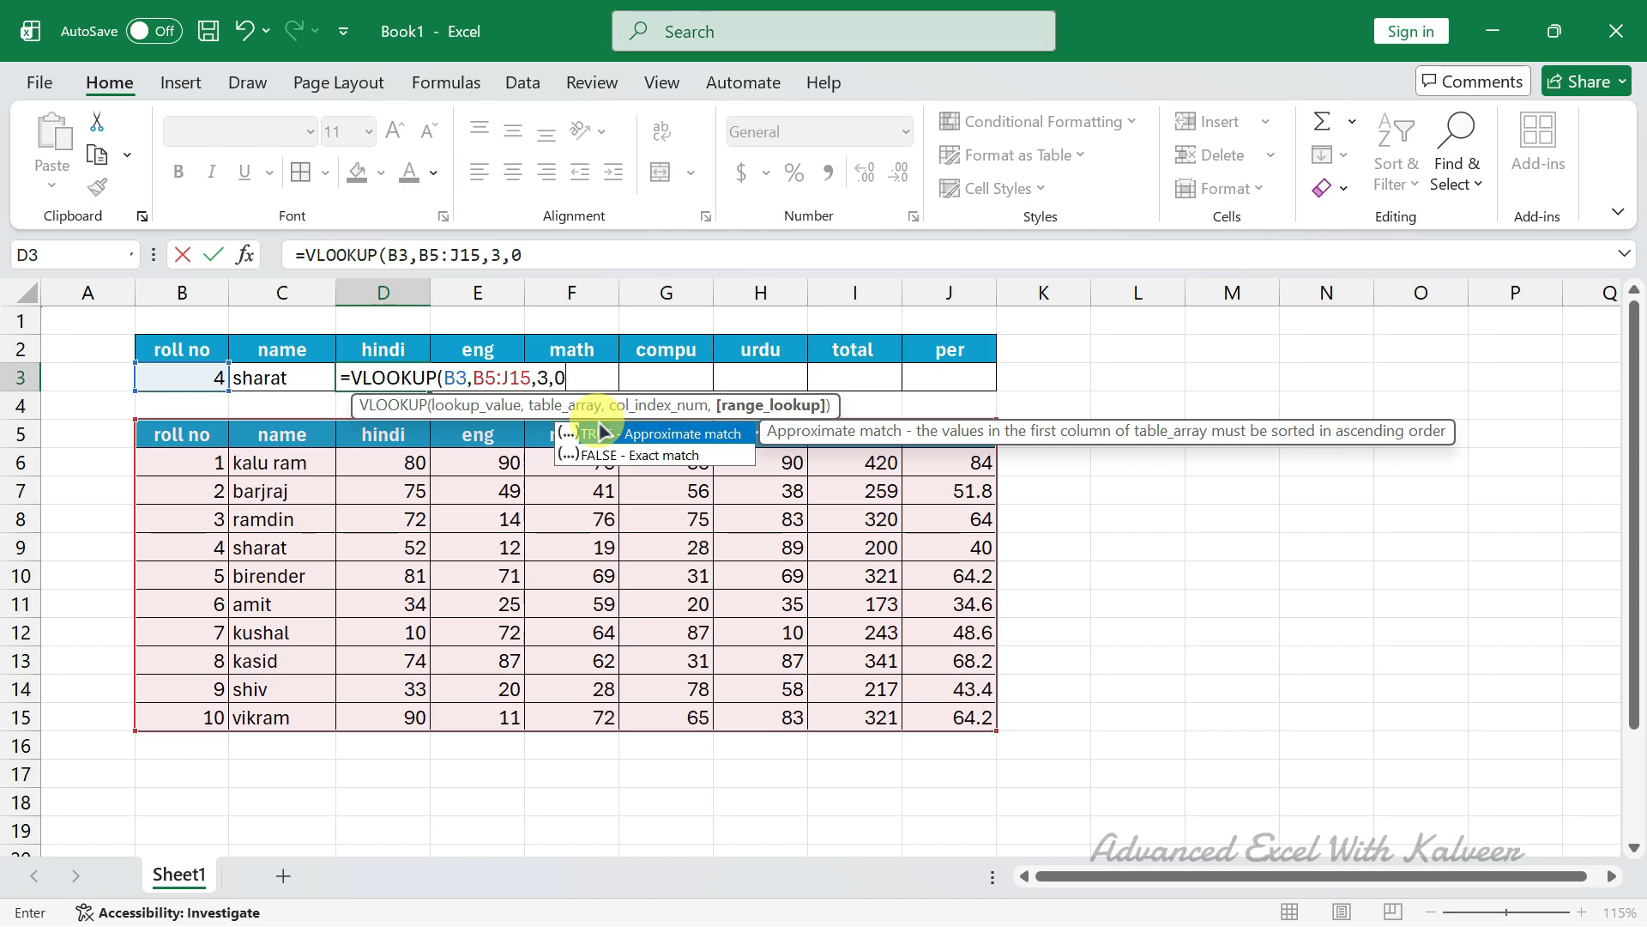
pyautogui.press('Return')
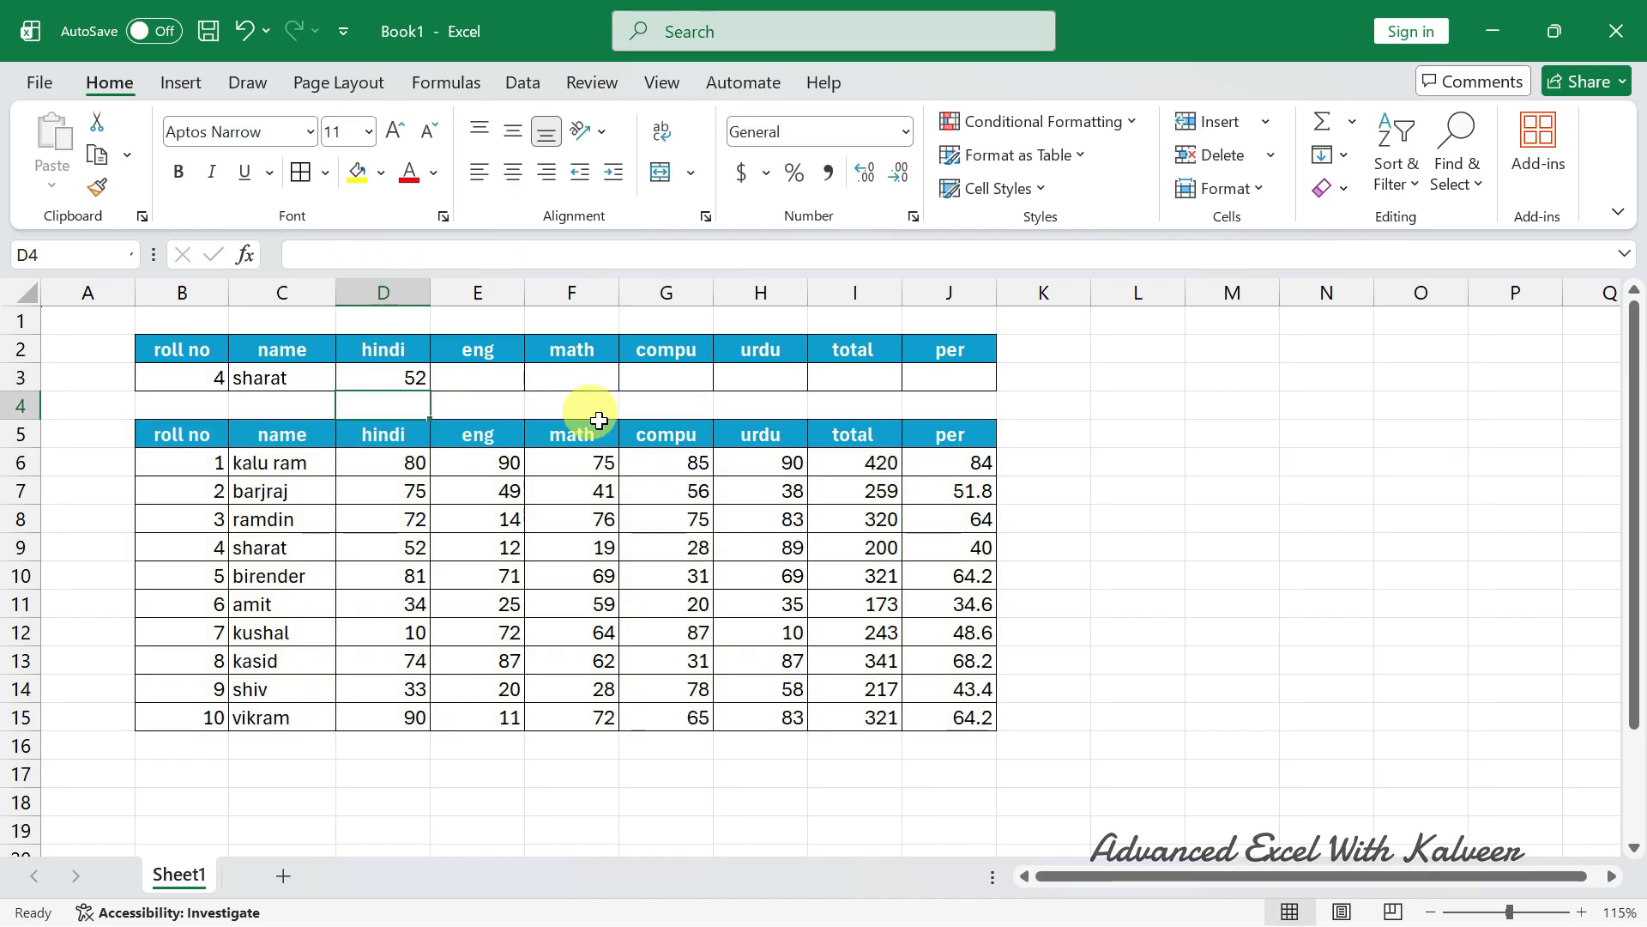
# Step: Set the roll number in B3 to 1 to check the name and hindi lookups
pyautogui.press('Up')
pyautogui.press('Left')
pyautogui.press('Left')
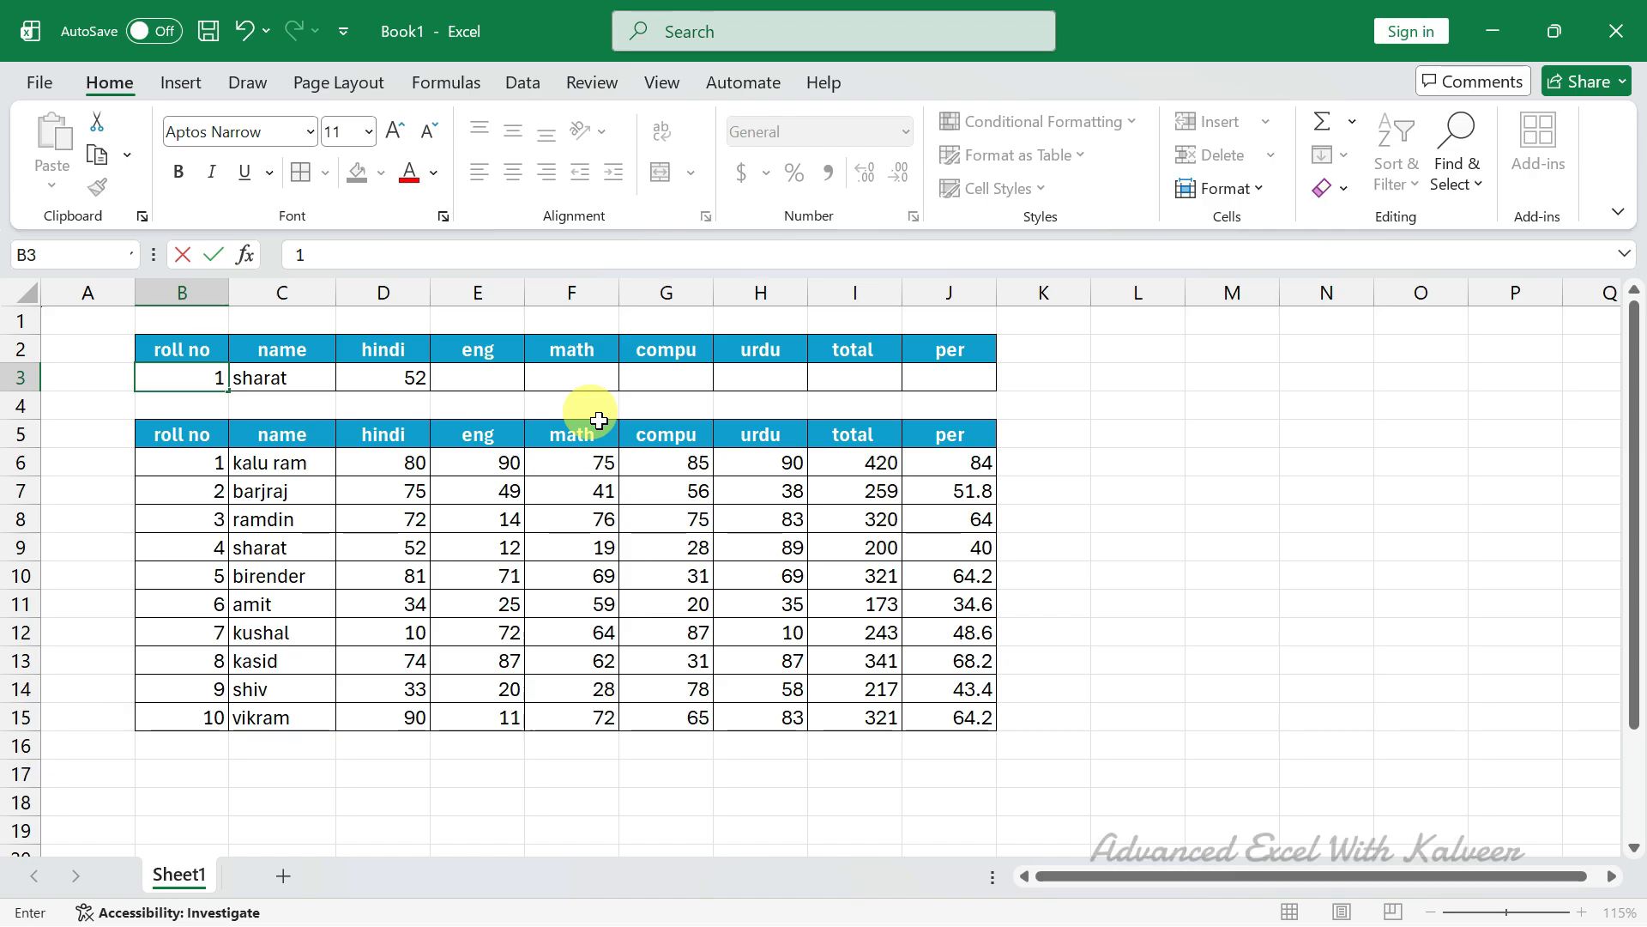
pyautogui.write('1')
pyautogui.press('Return')
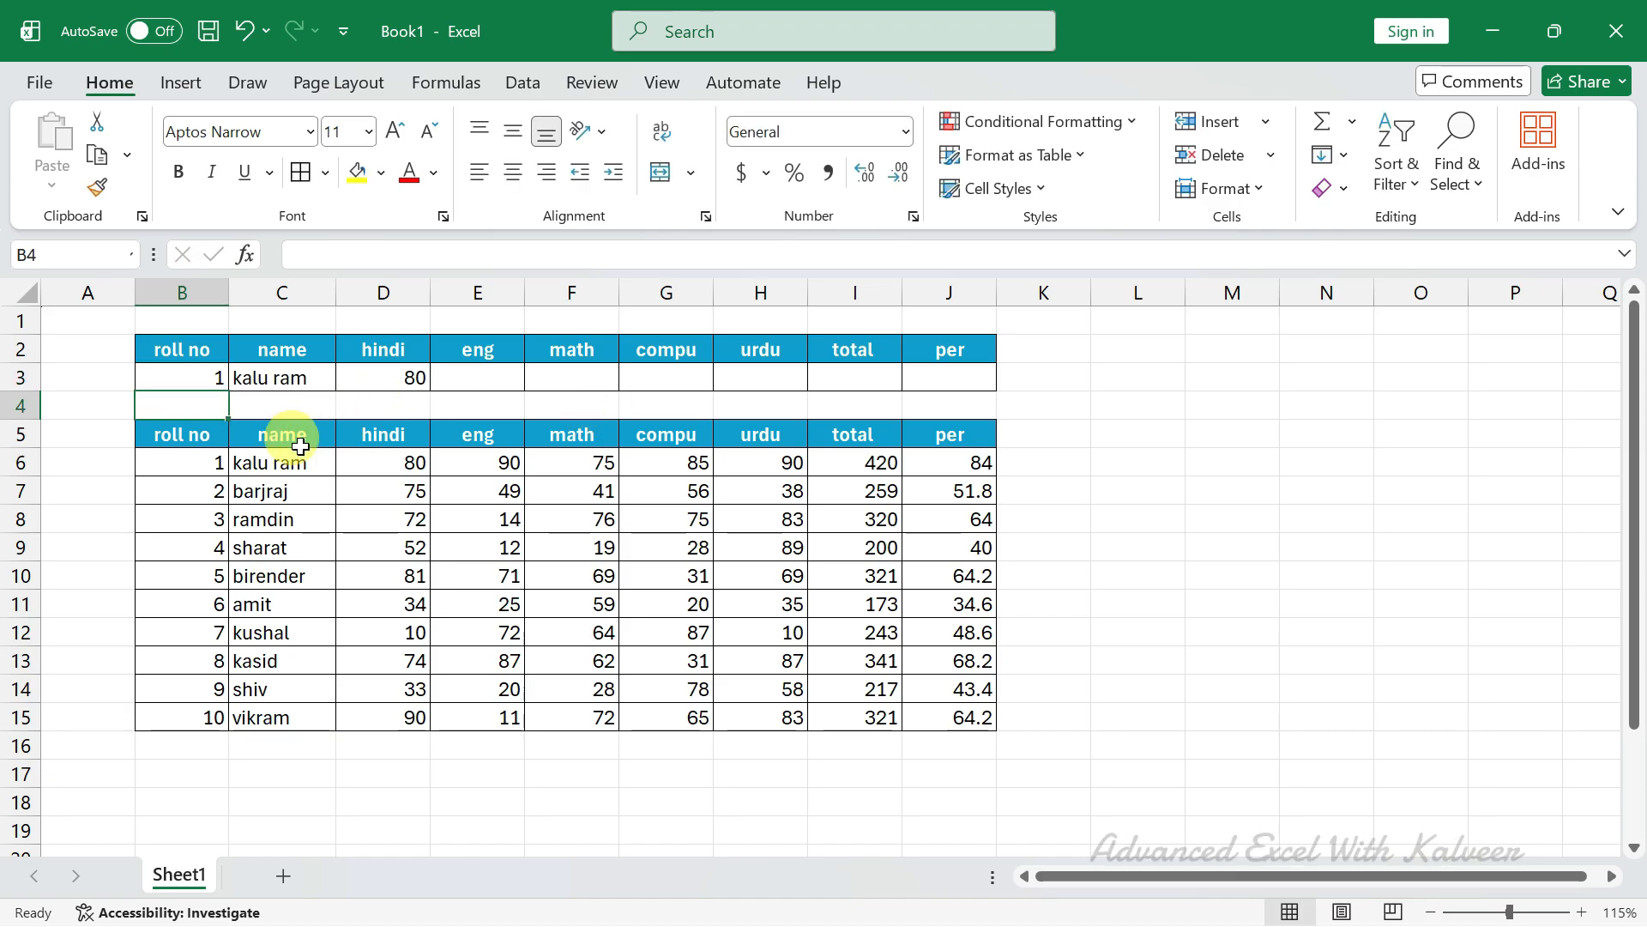
# Step: Fill the name lookup formula from C3 across to J3 and test it by setting the roll number in B3 to 5
pyautogui.click(296, 381)
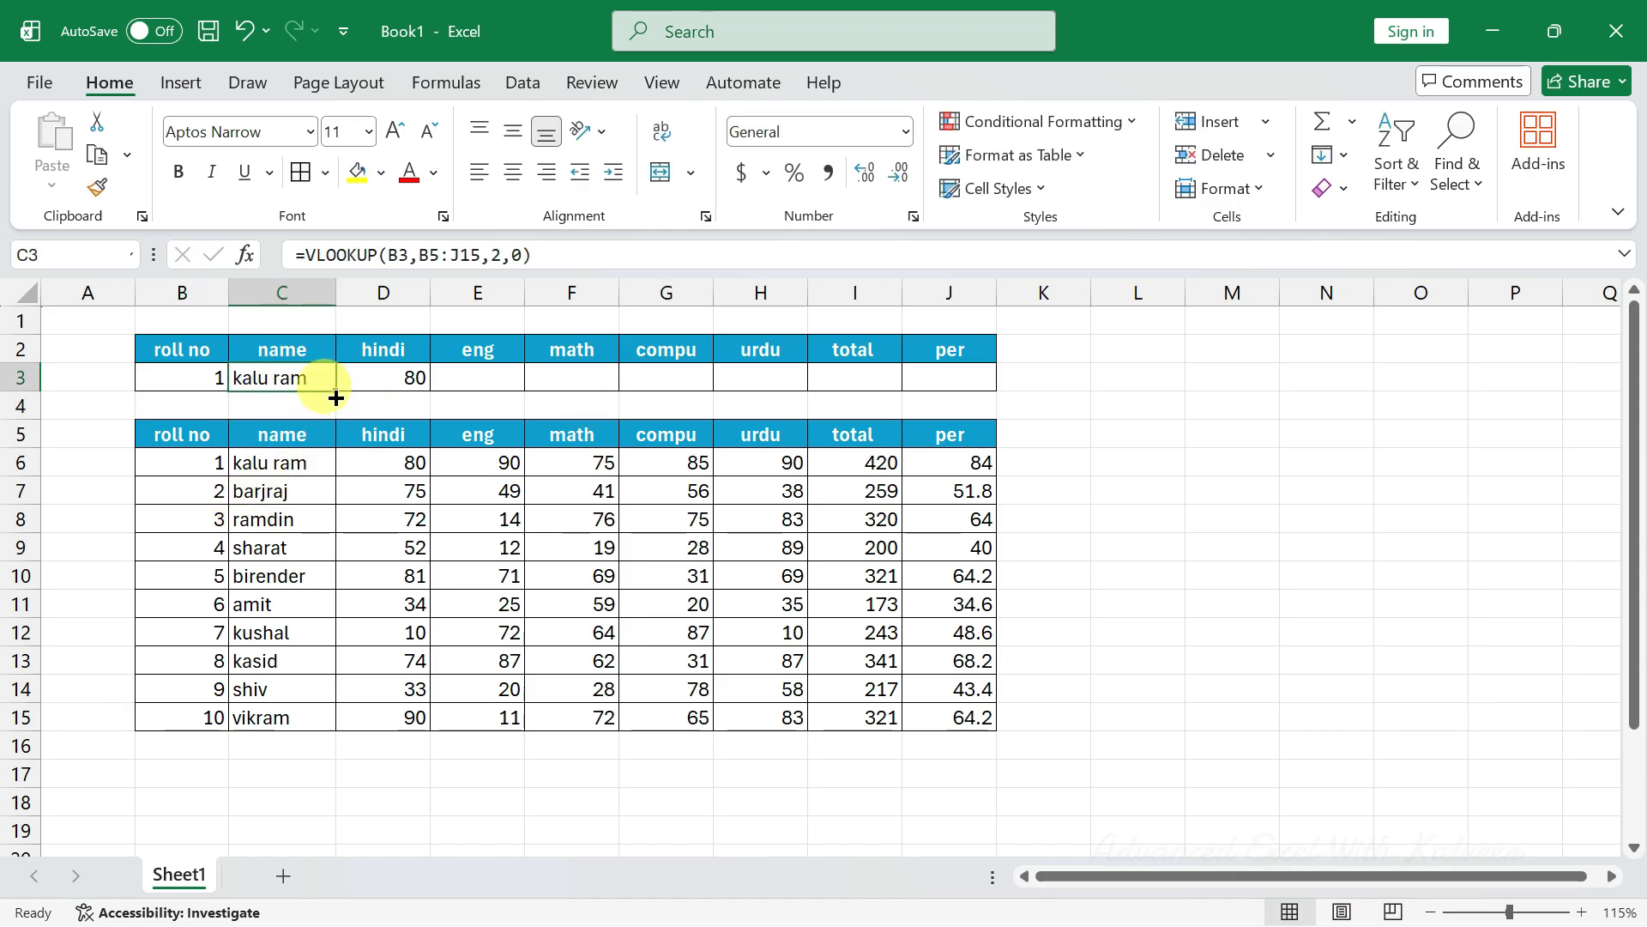
pyautogui.moveTo(336, 390); pyautogui.dragTo(965, 377)
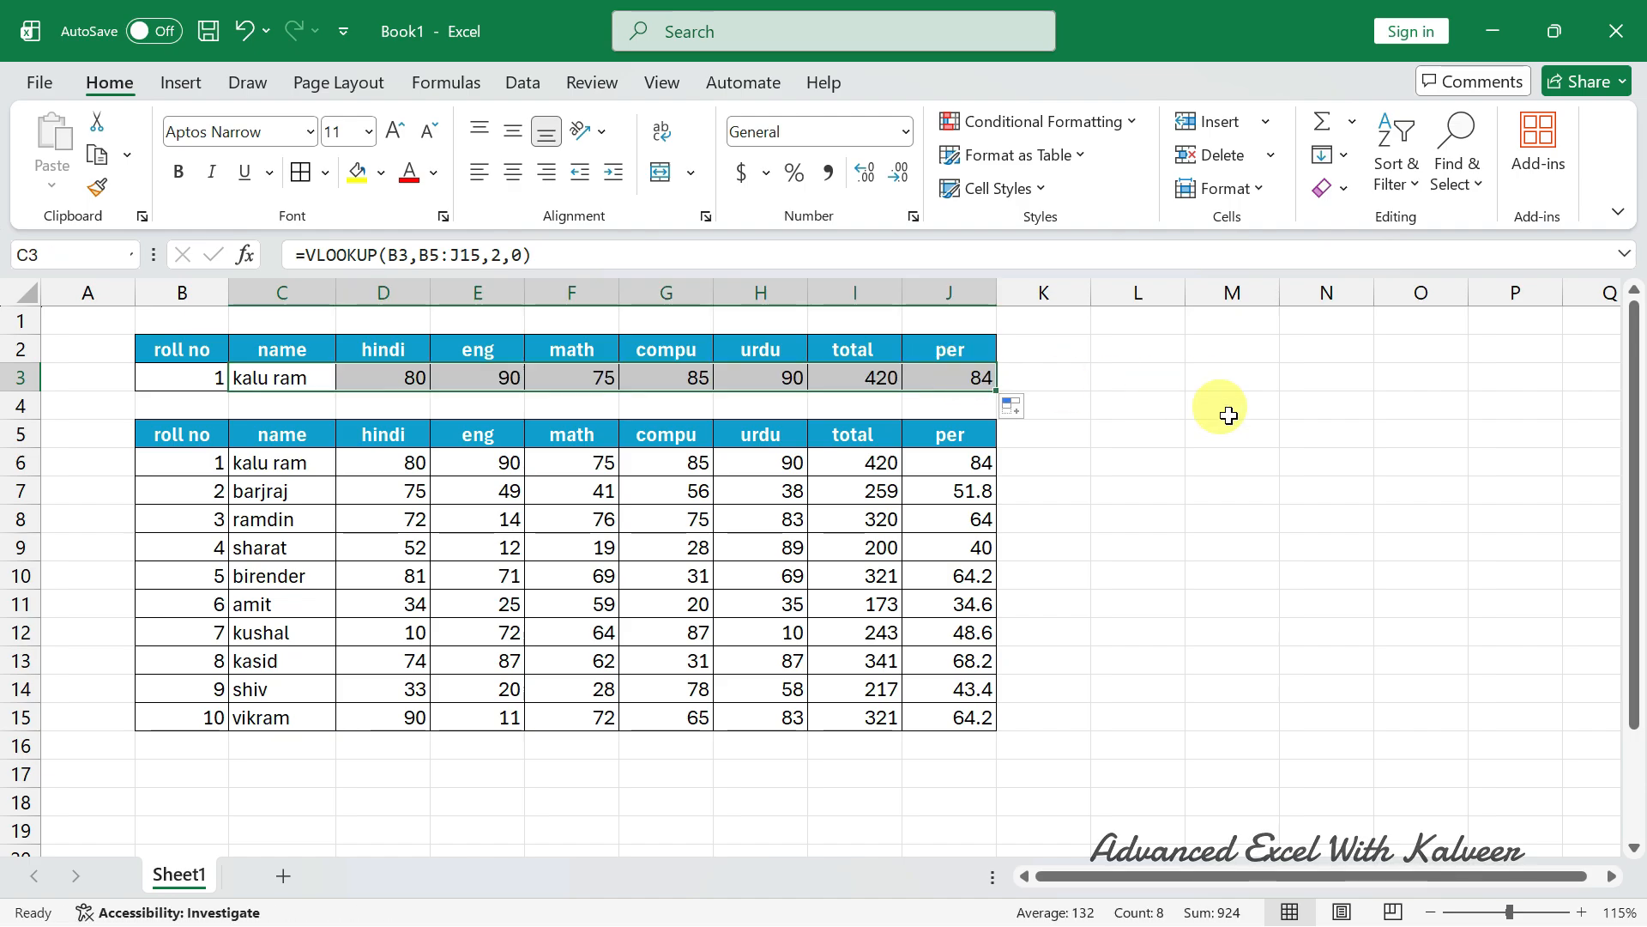
pyautogui.press('Left')
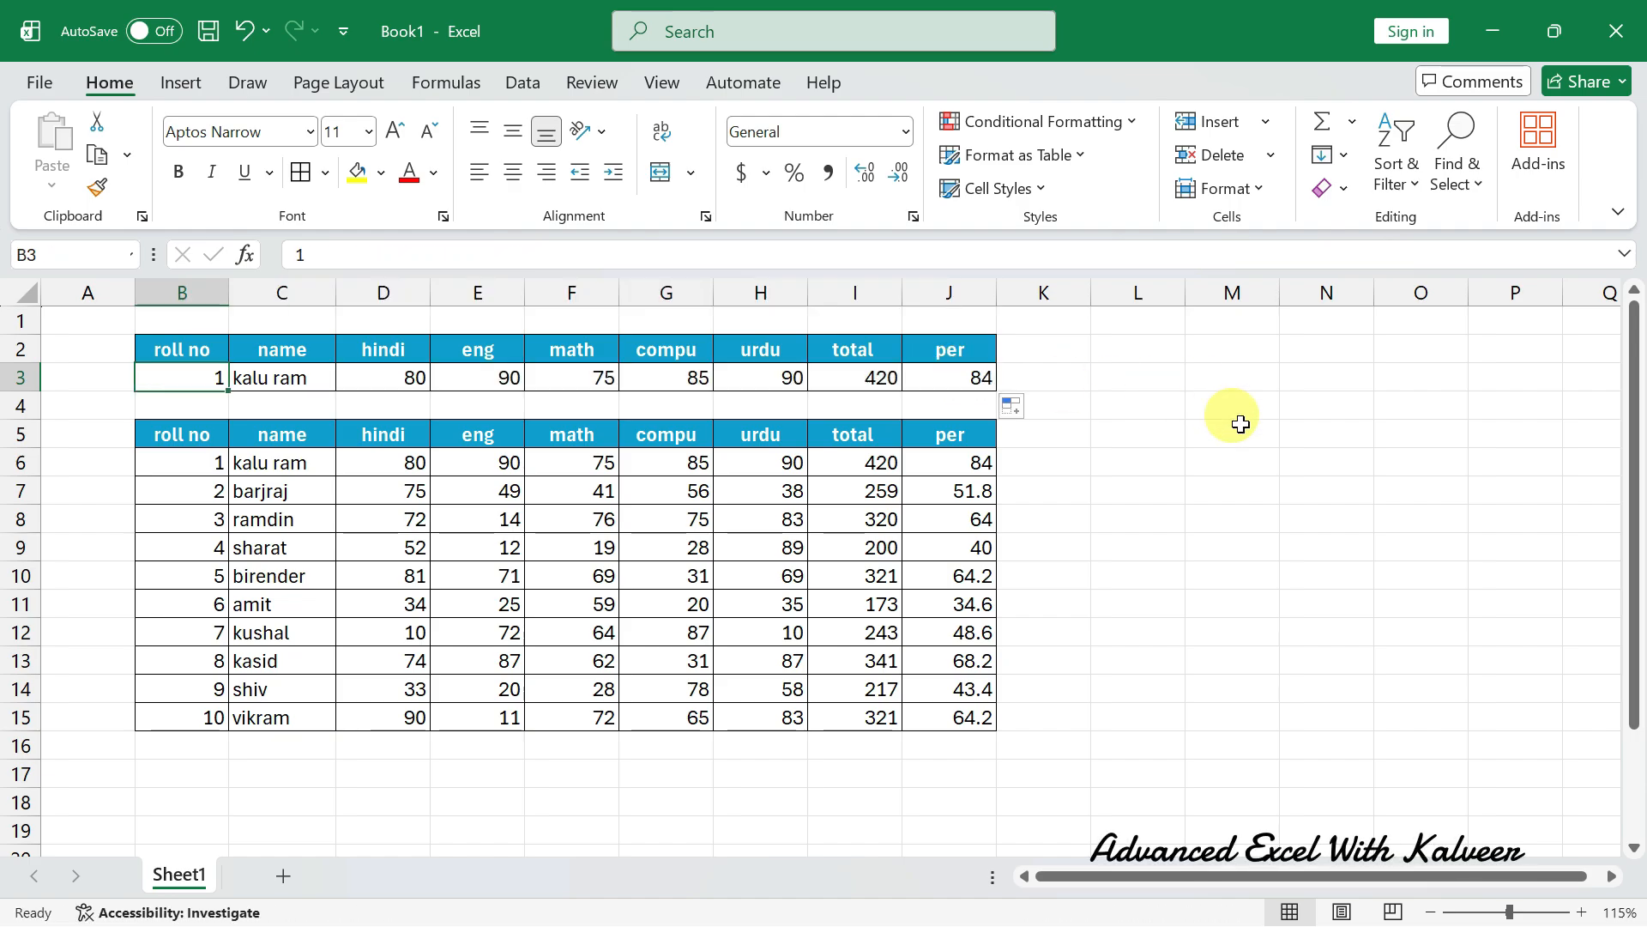
pyautogui.write('5')
pyautogui.press('Return')
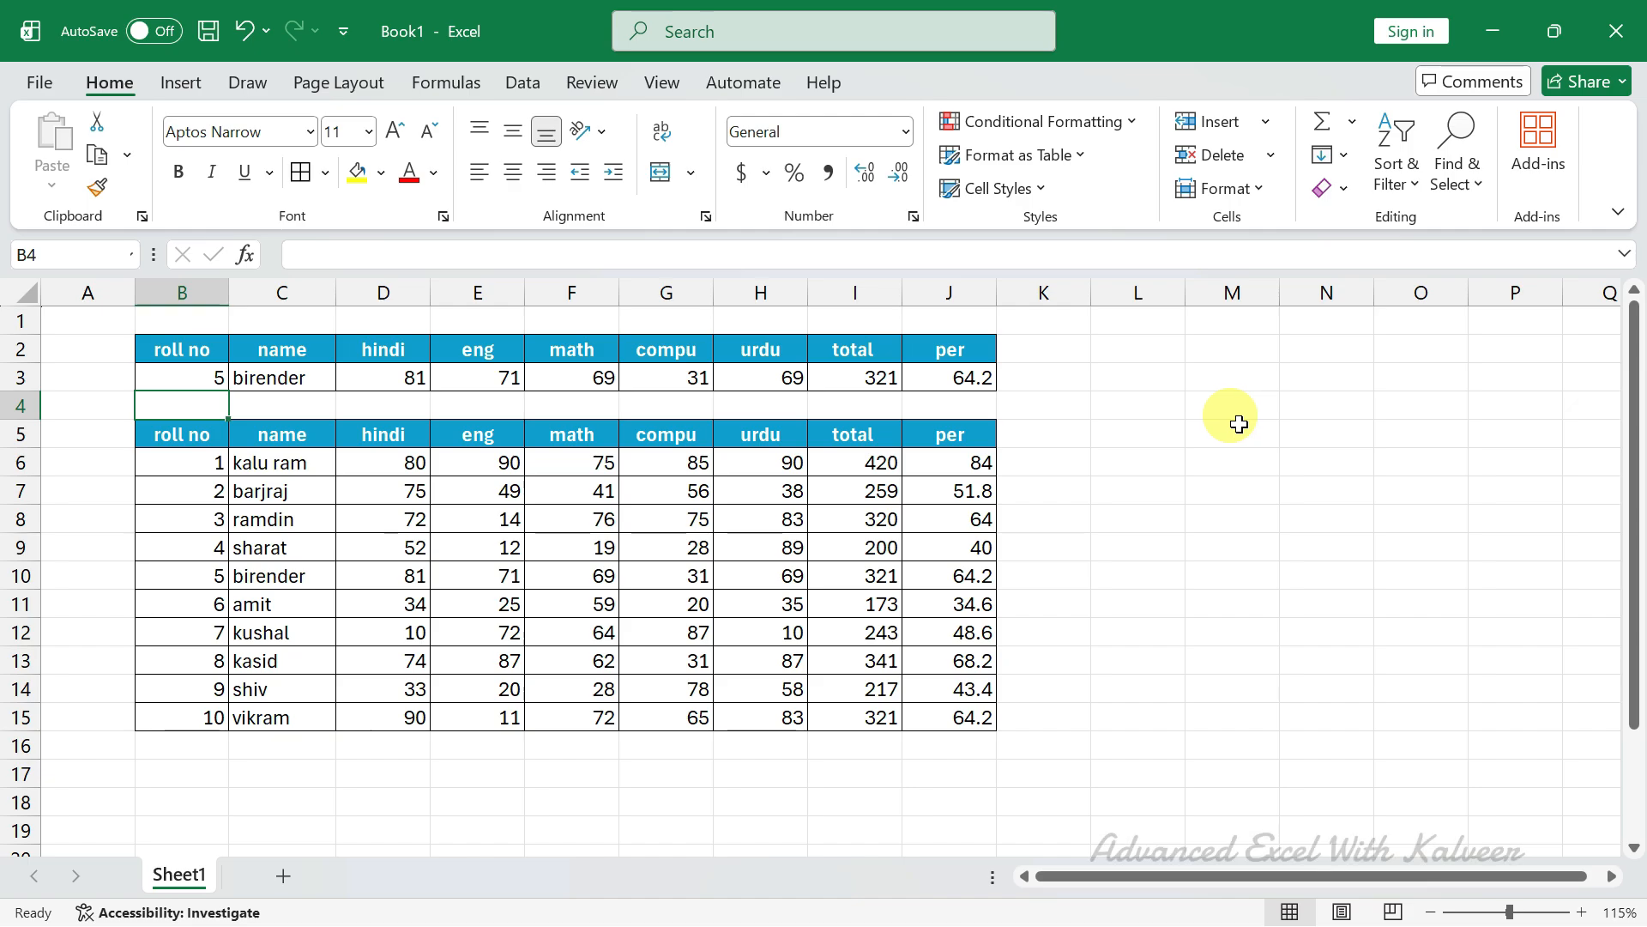
# Step: Inspect the cell references used by the lookup formulas in C3 and G3
pyautogui.doubleClick(295, 378)
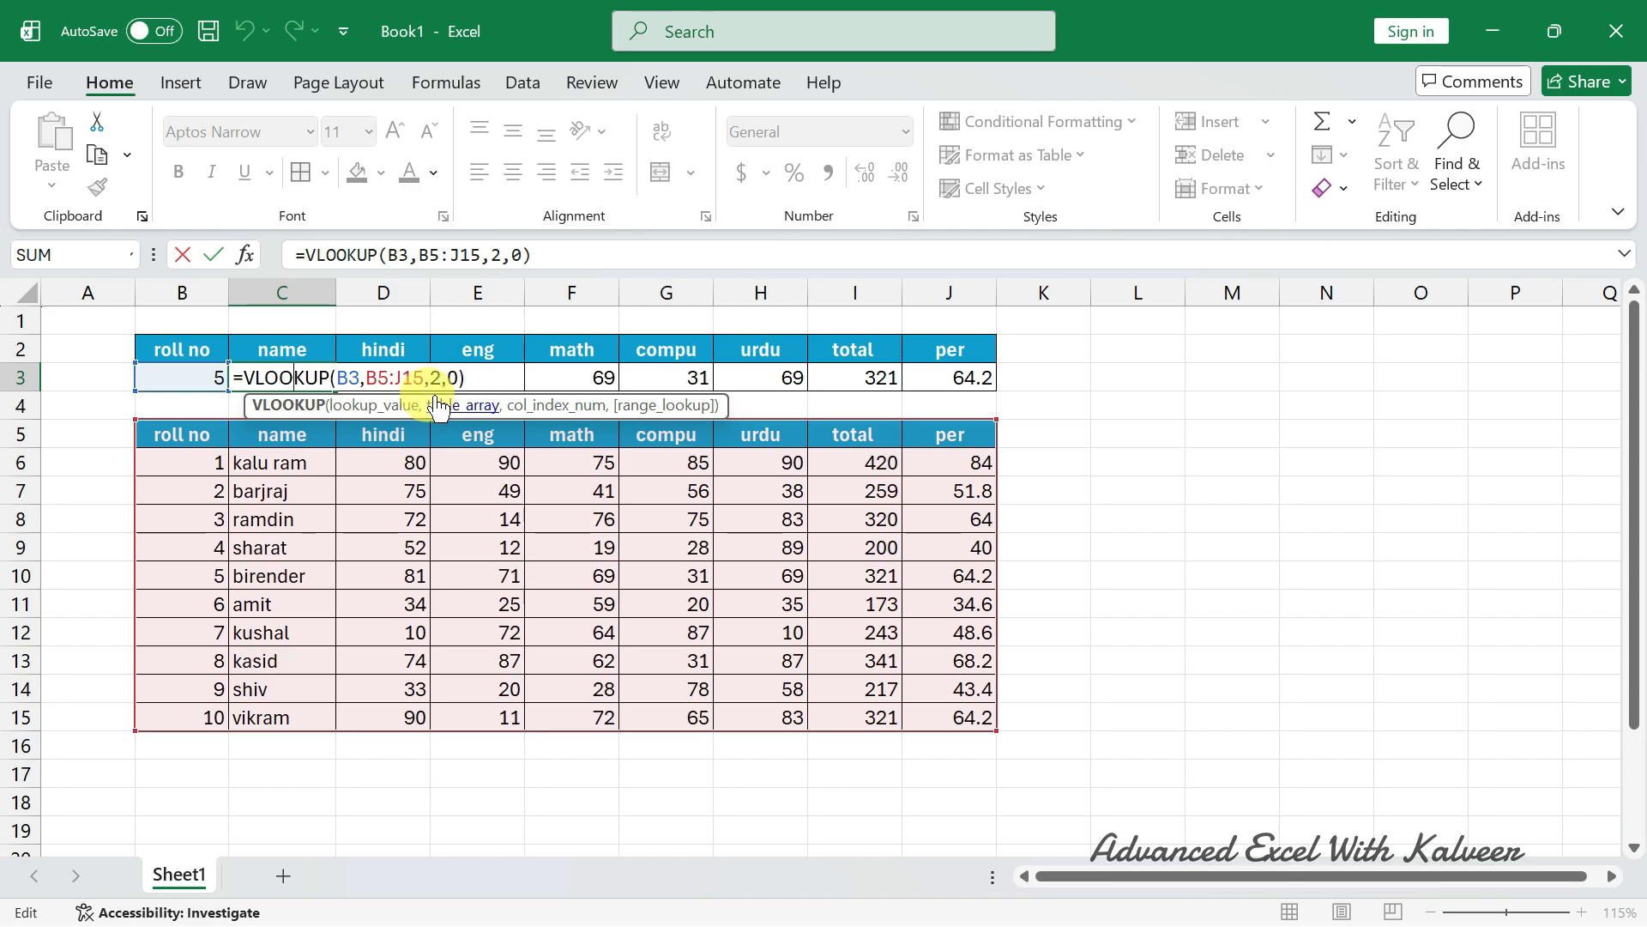
pyautogui.press('Return')
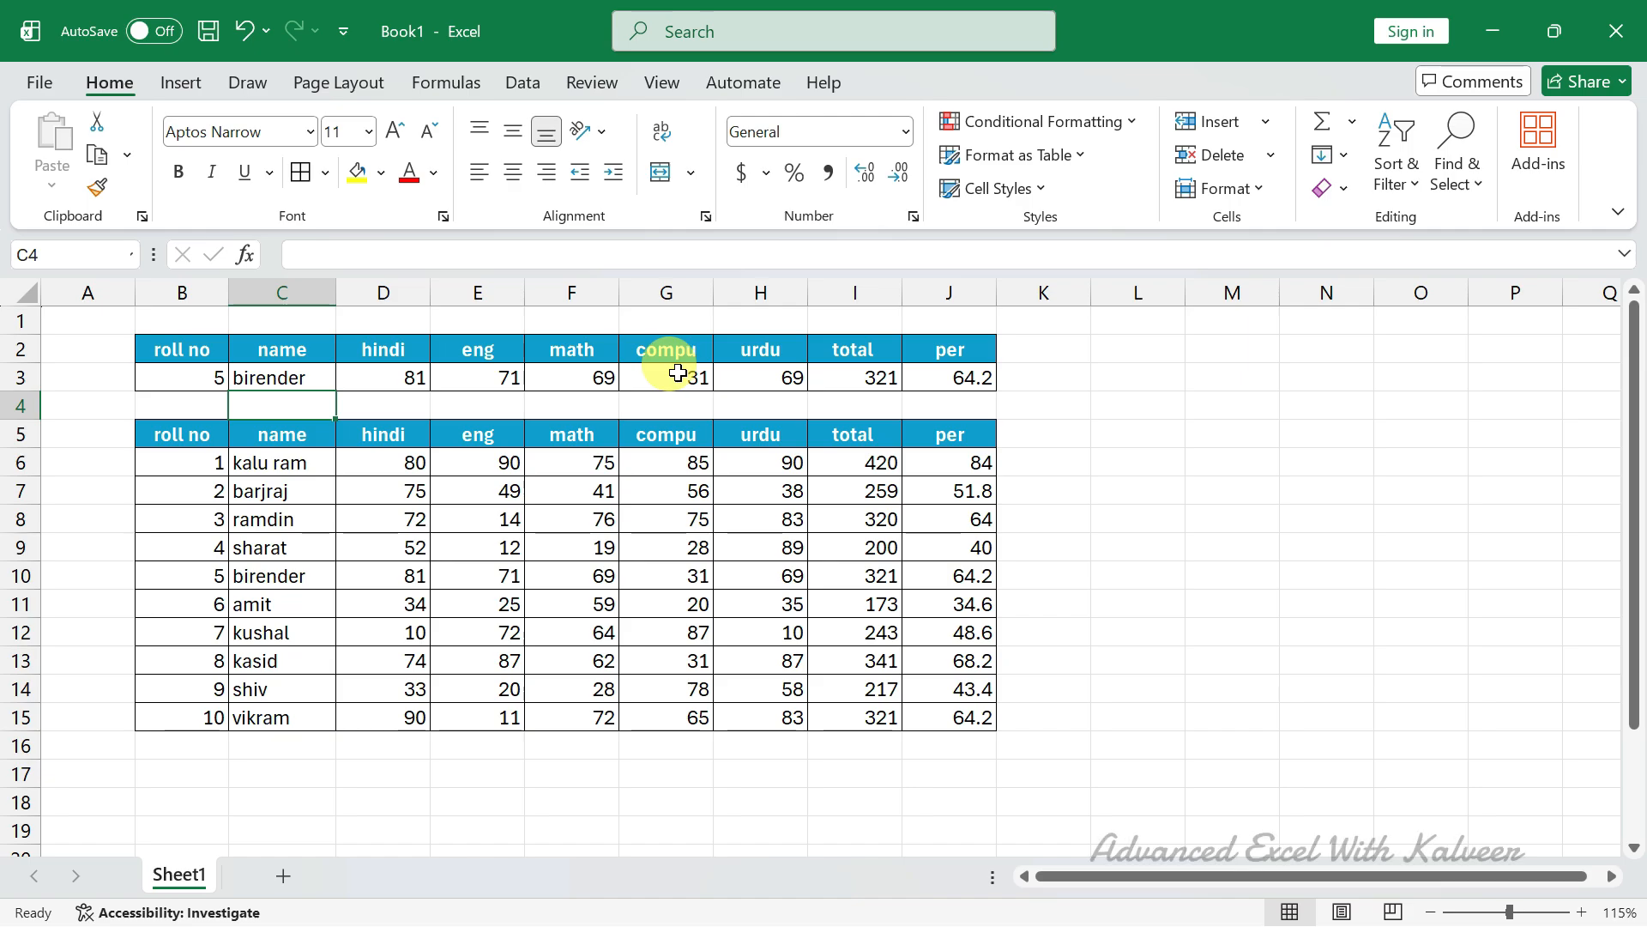
pyautogui.click(678, 372)
pyautogui.press('F2')
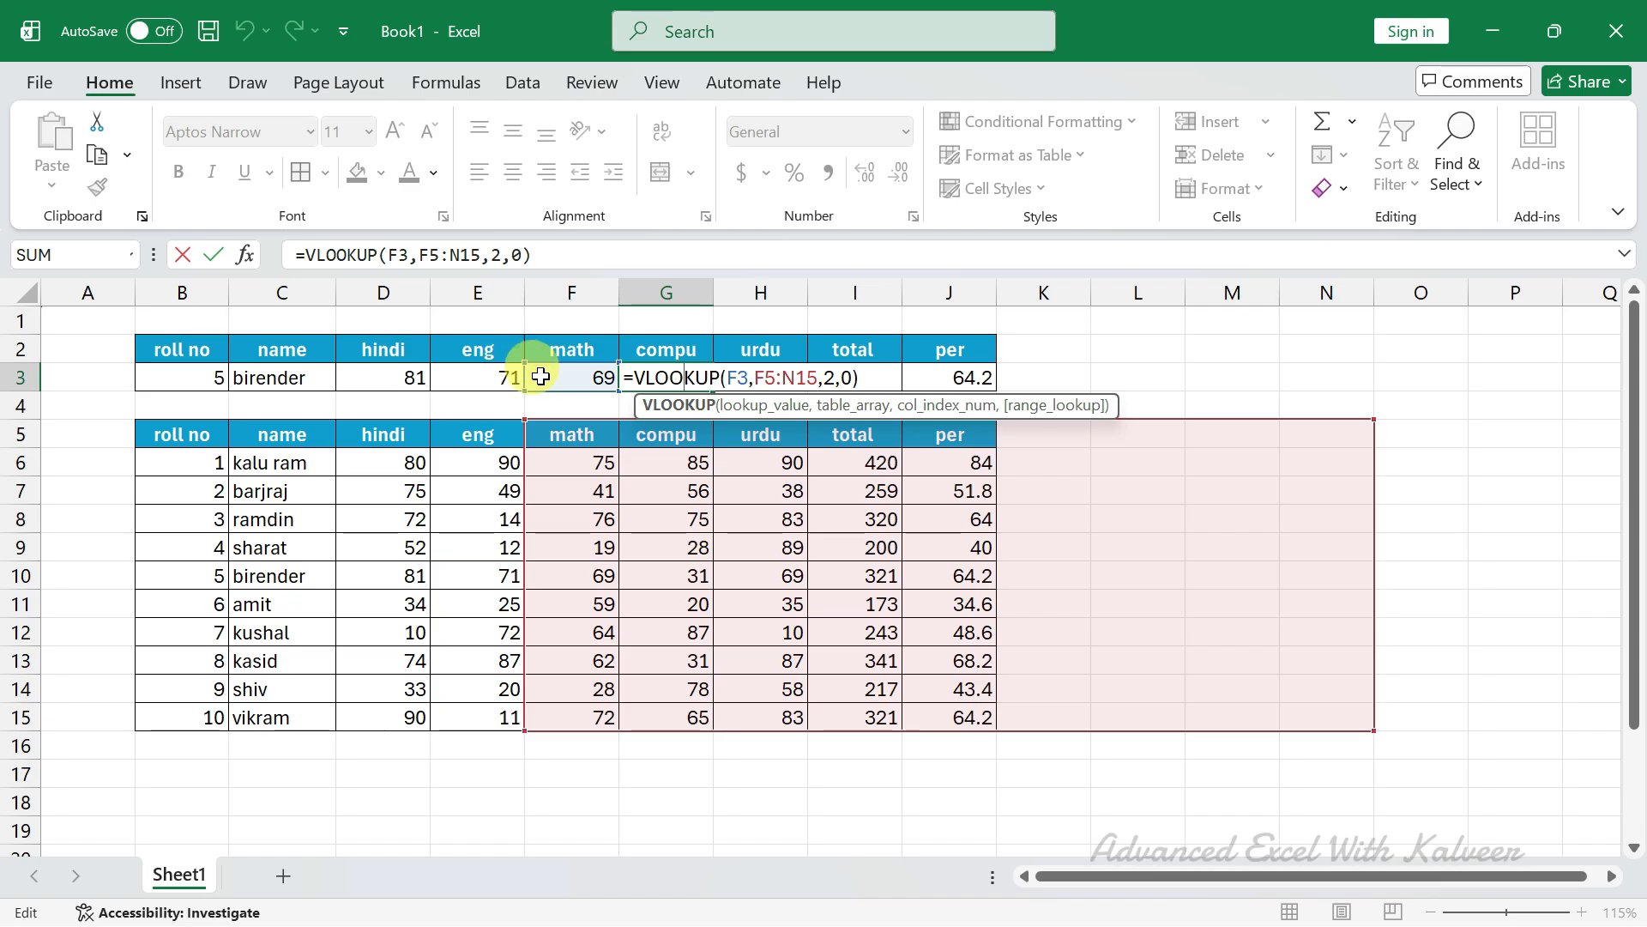
pyautogui.press('Return')
pyautogui.press('Up')
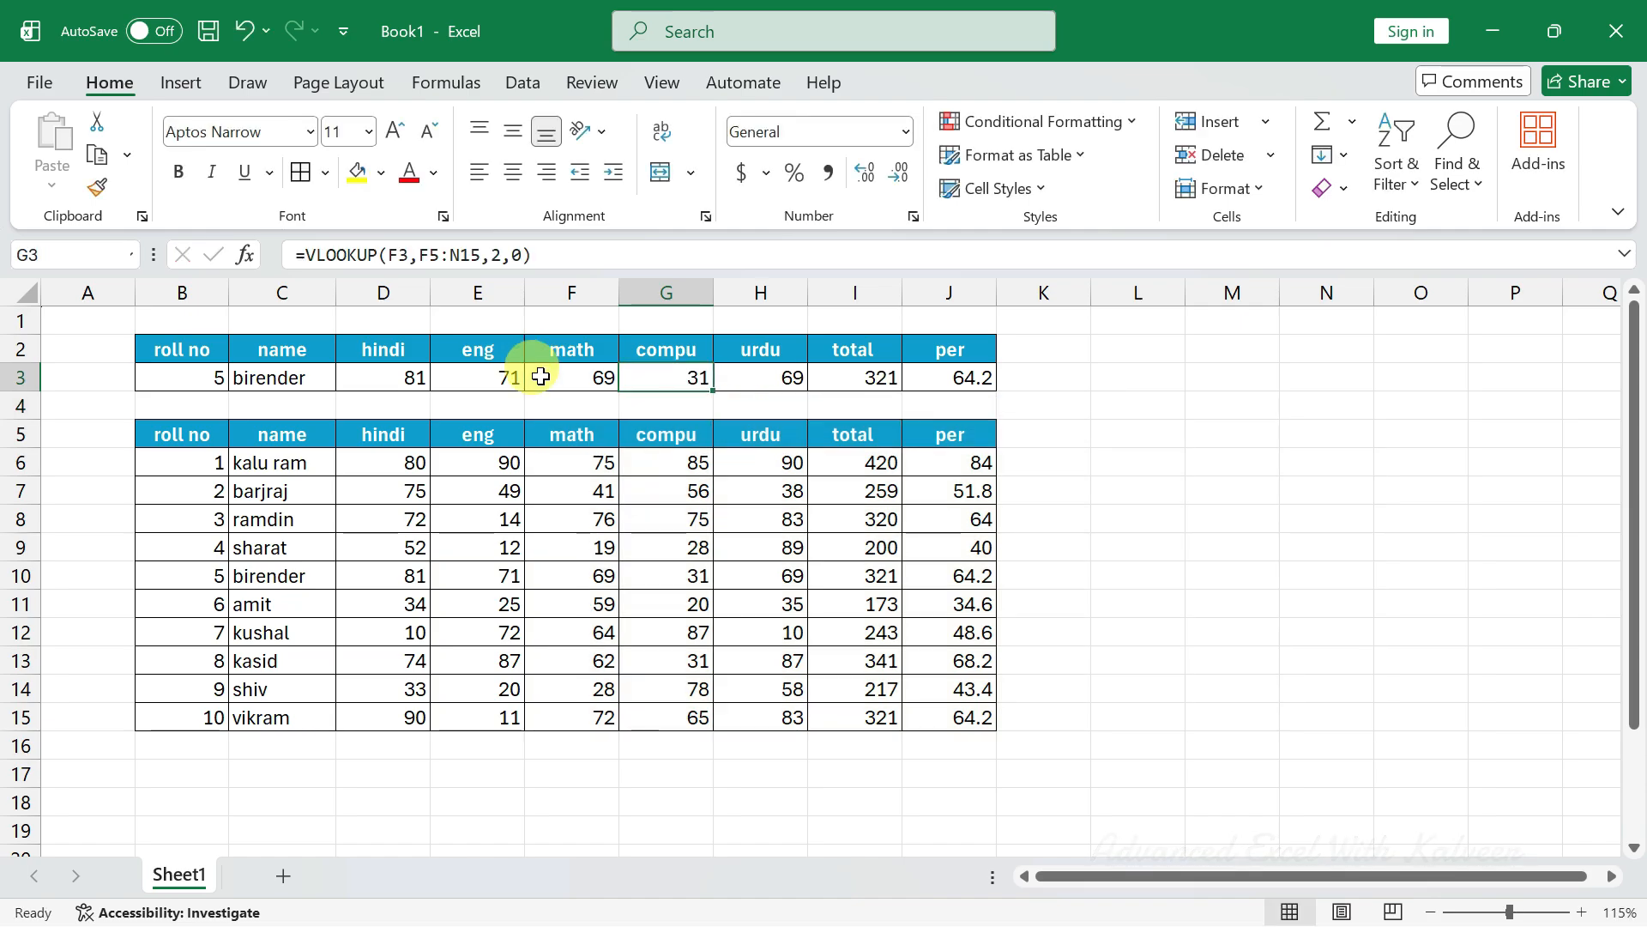
# Step: Set the roll number in B3 to 1
pyautogui.press('Left')
pyautogui.press('Left')
pyautogui.press('Left')
pyautogui.press('Left')
pyautogui.press('Left')
pyautogui.press('Down')
pyautogui.press('Down')
pyautogui.press('Down')
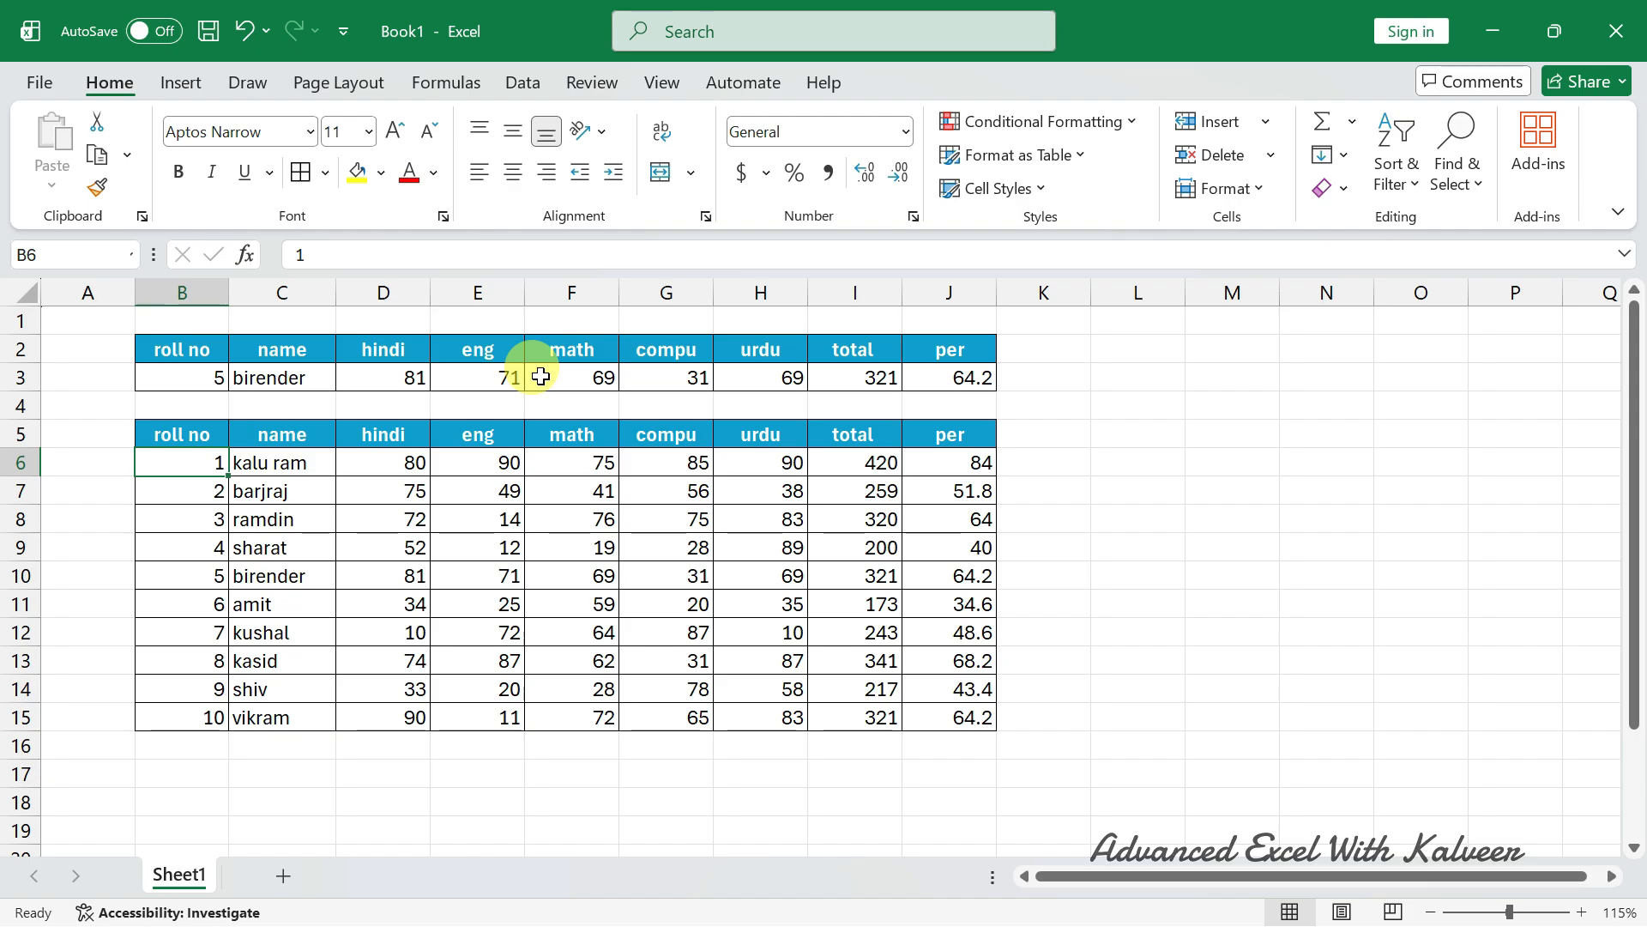
pyautogui.press('Up')
pyautogui.press('Up')
pyautogui.press('Up')
pyautogui.write('1')
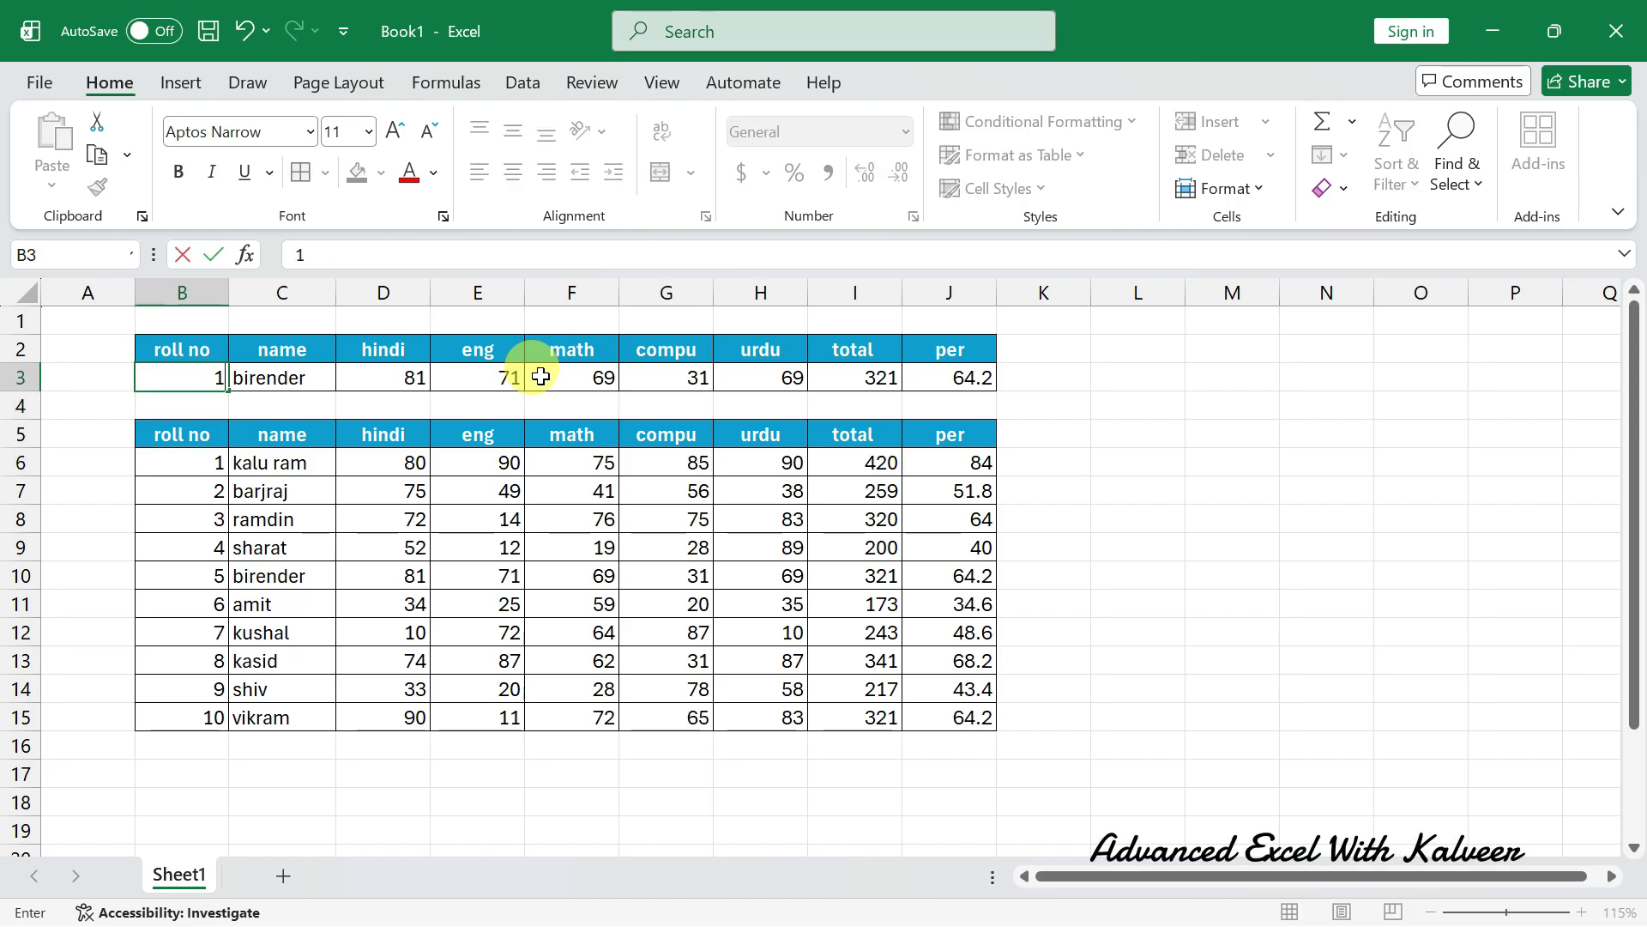
pyautogui.press('Return')
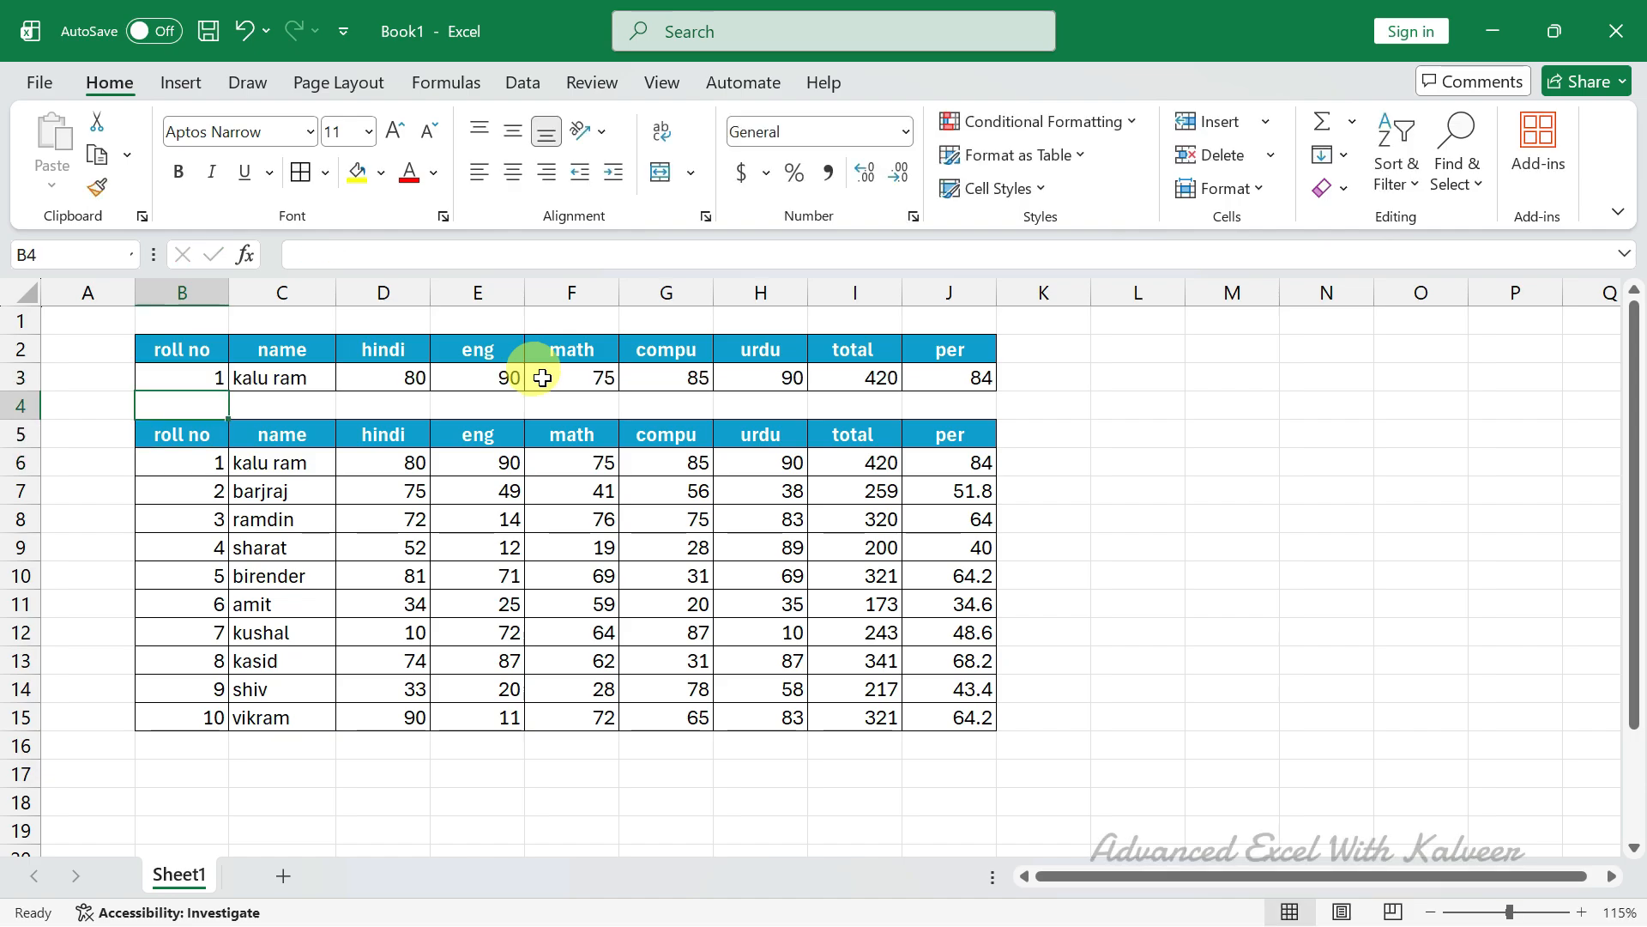
# Step: Try hindi marks of 90 and 100 for roll number 1 in D6, and undo both changes
pyautogui.click(388, 464)
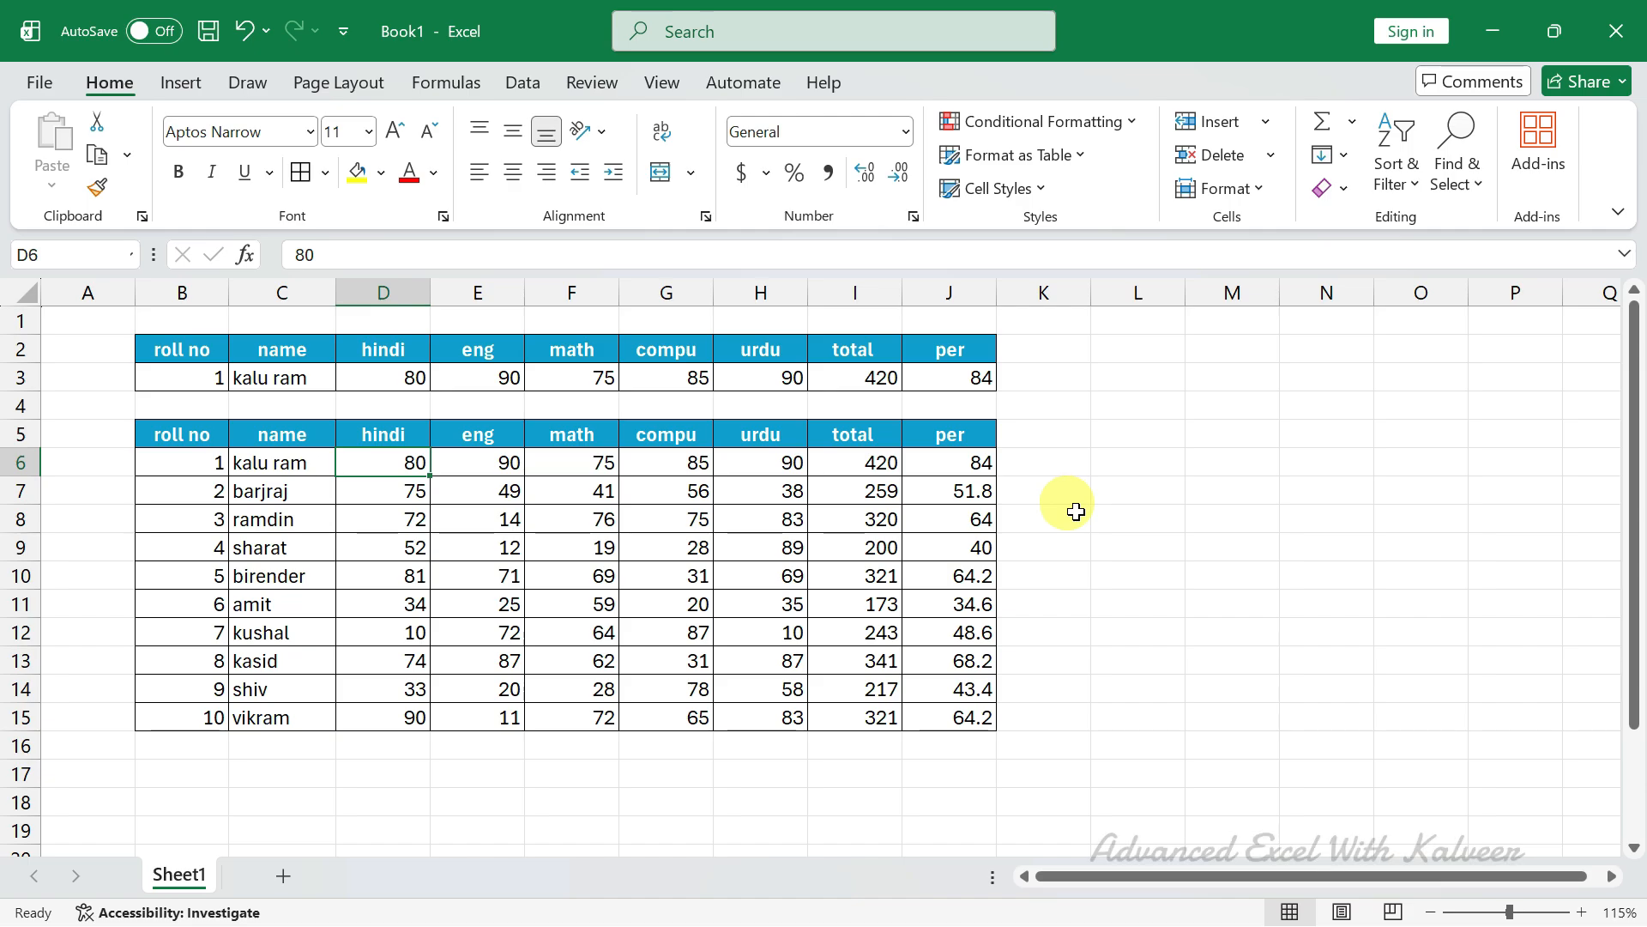
pyautogui.write('90')
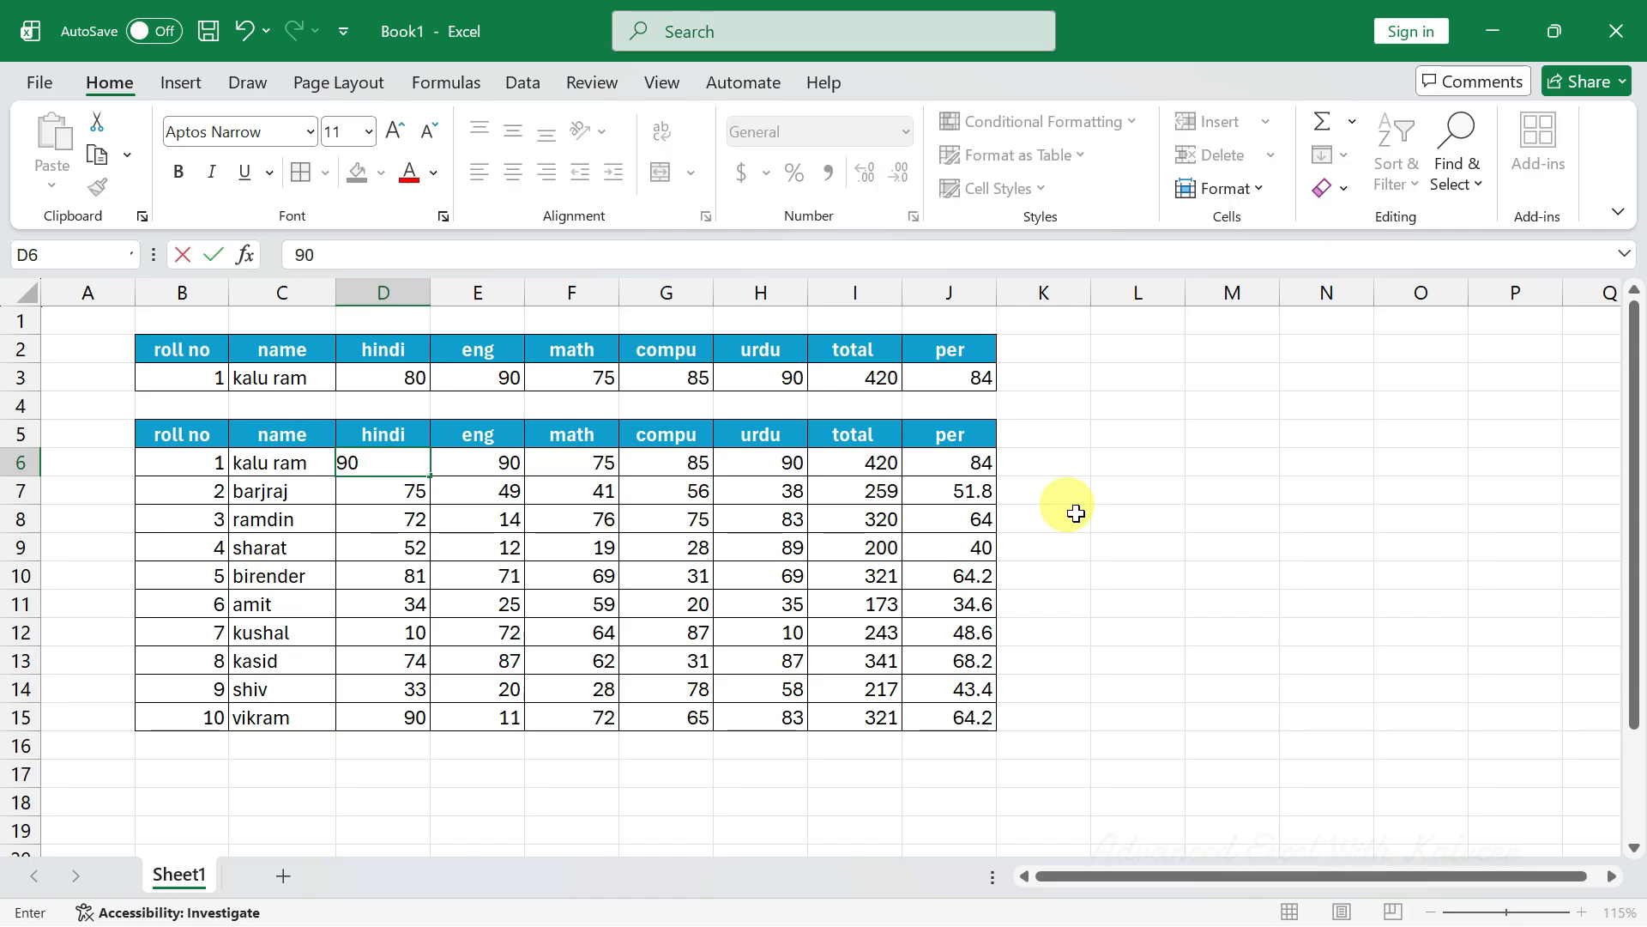
pyautogui.press('Return')
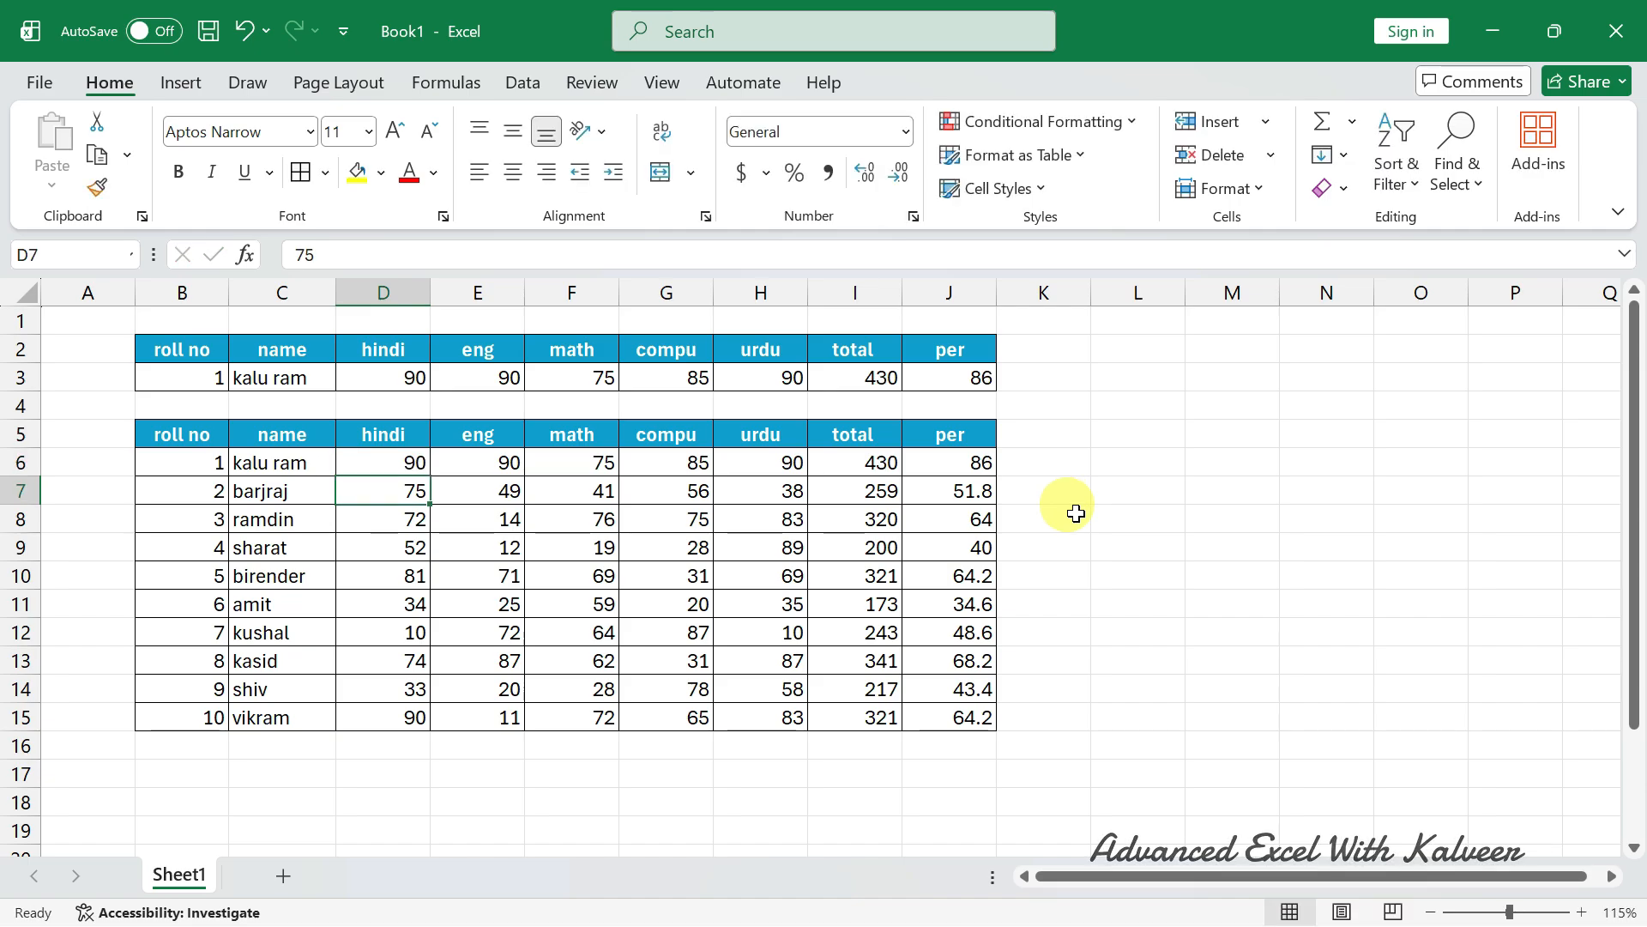
pyautogui.press('Up')
pyautogui.write('100')
pyautogui.press('Return')
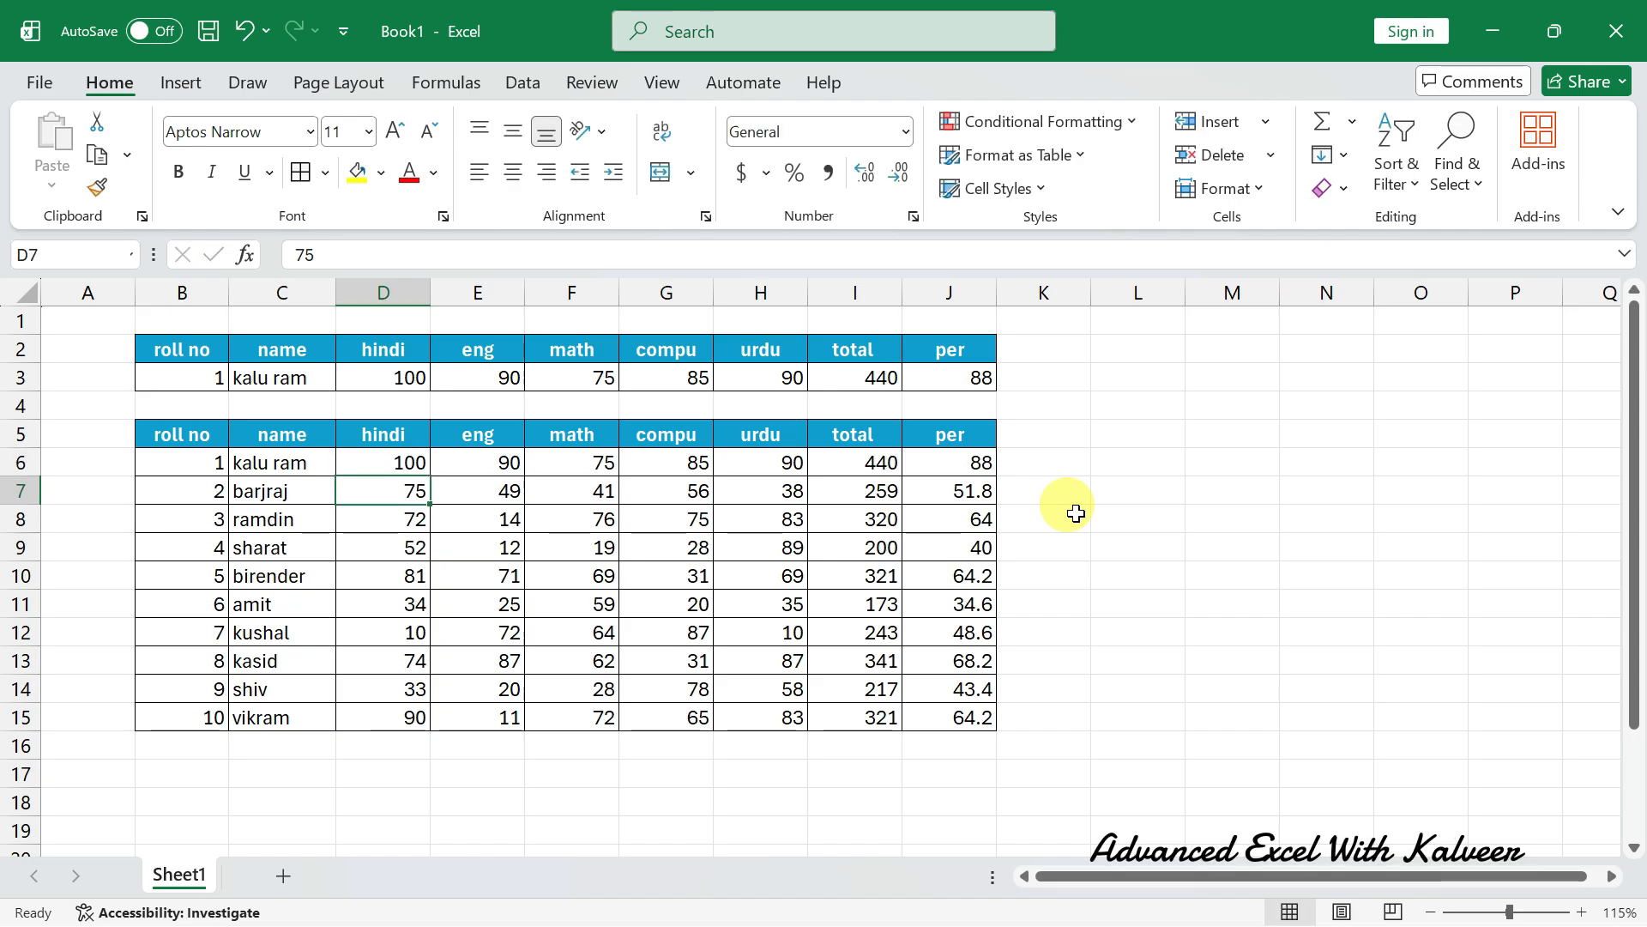
pyautogui.hotkey('ctrl', 'z')
pyautogui.hotkey('ctrl', 'z')
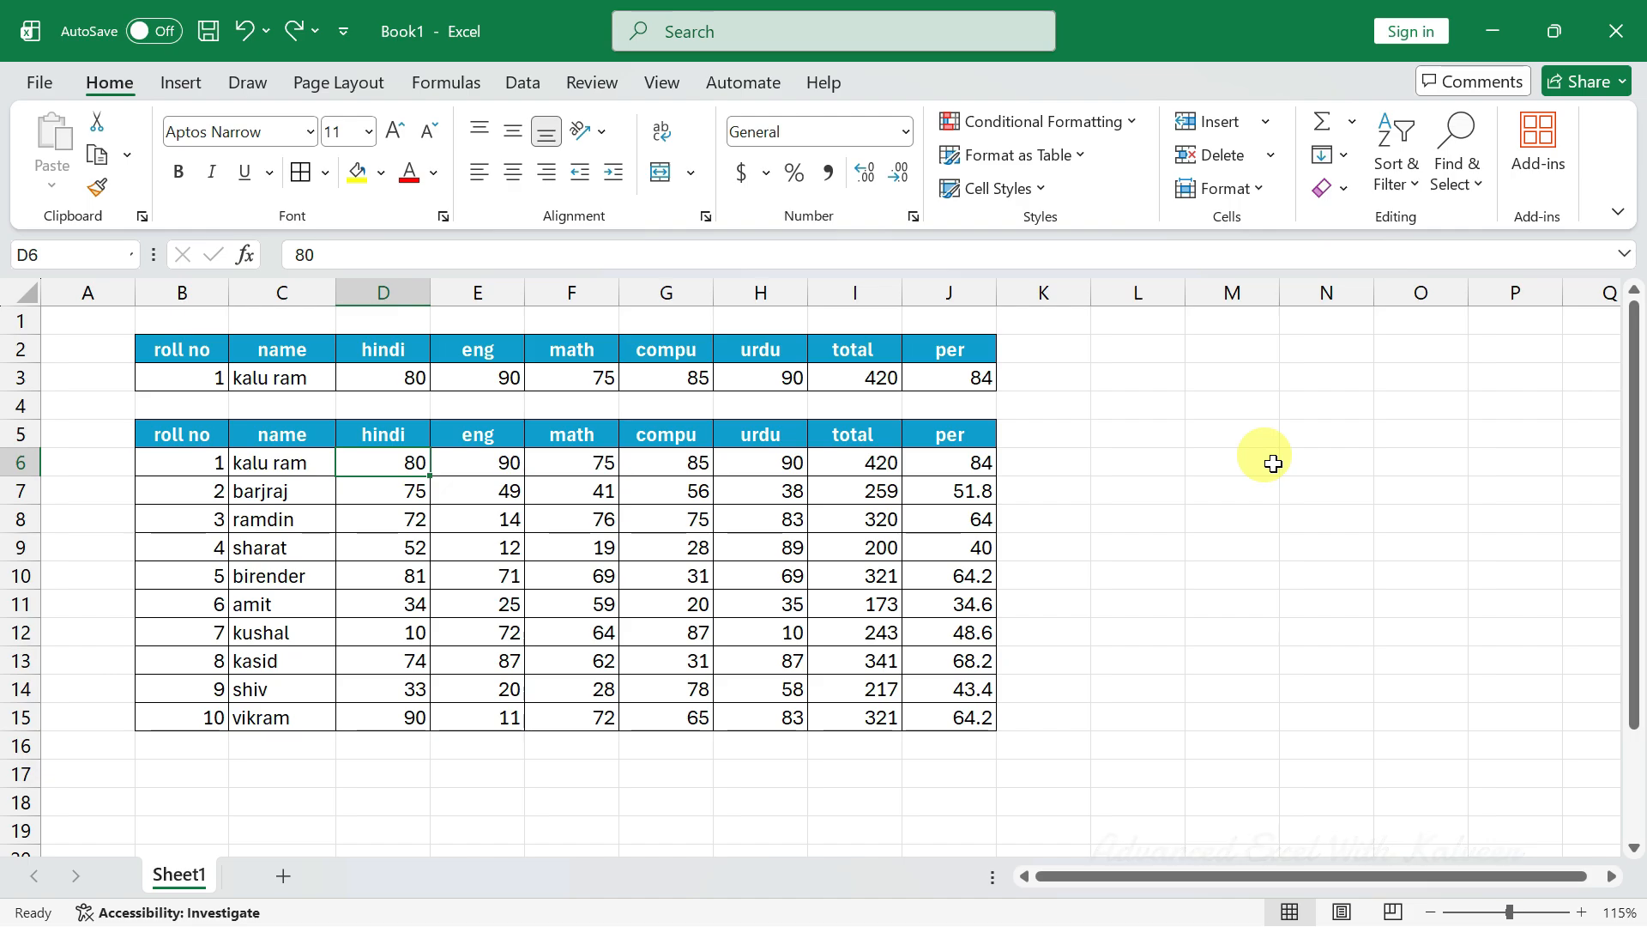
# Step: Clear the hindi marks in D6 and compare the lookup cells E3:J3 with the source marks in E6:J6
pyautogui.press('Delete')
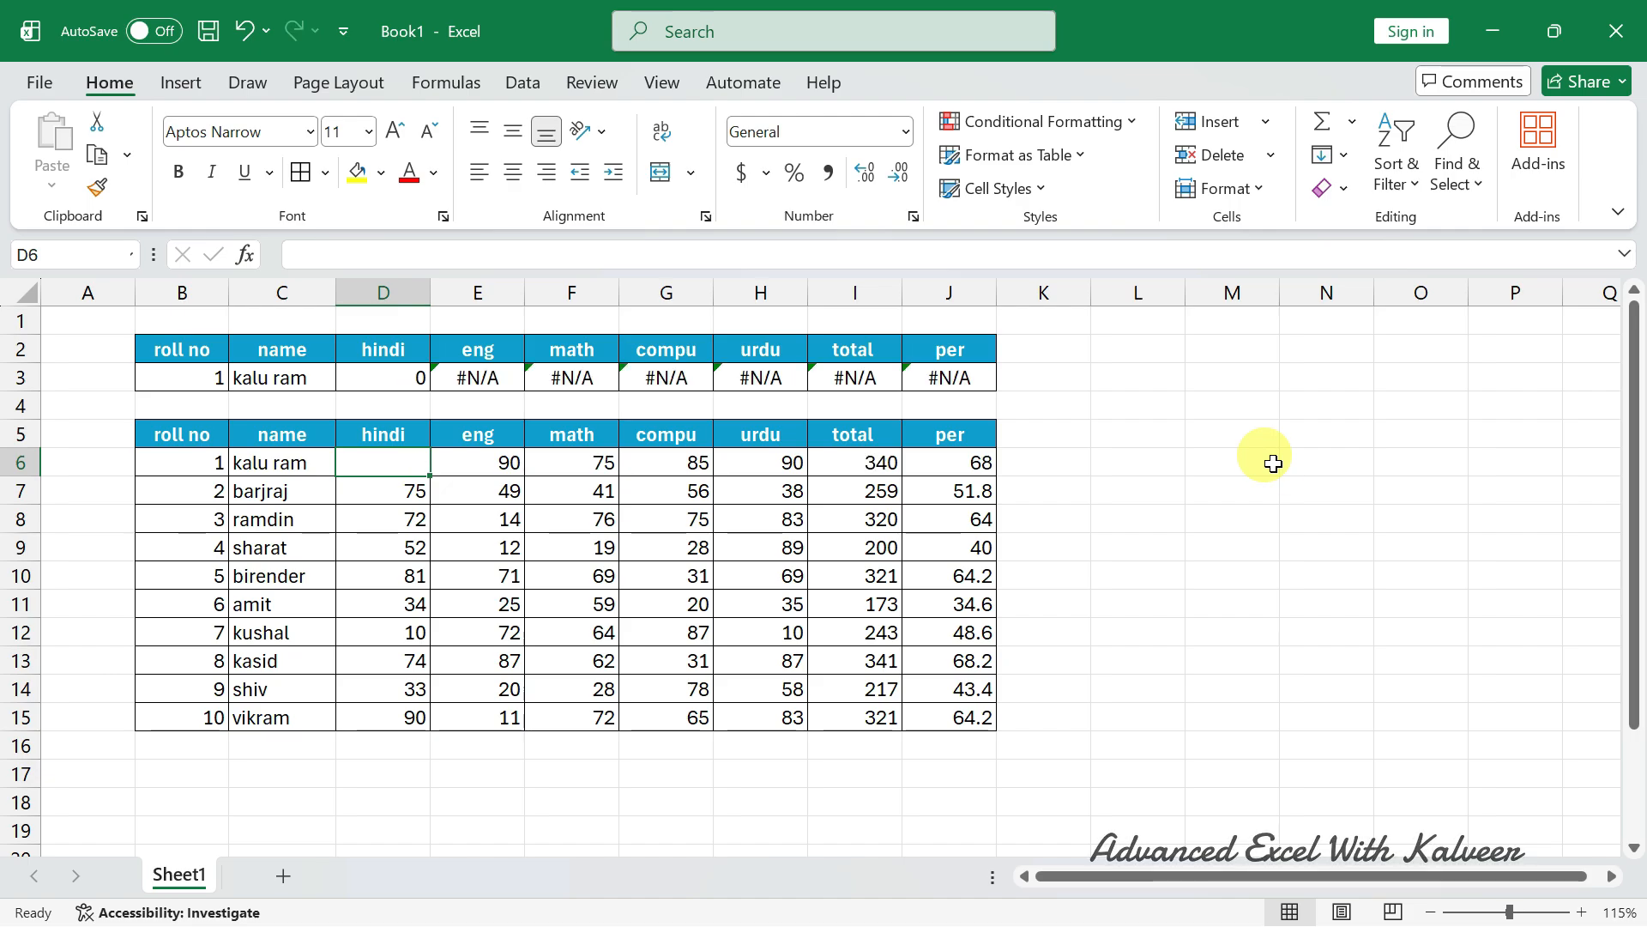
pyautogui.click(391, 482)
pyautogui.moveTo(505, 391); pyautogui.dragTo(976, 375)
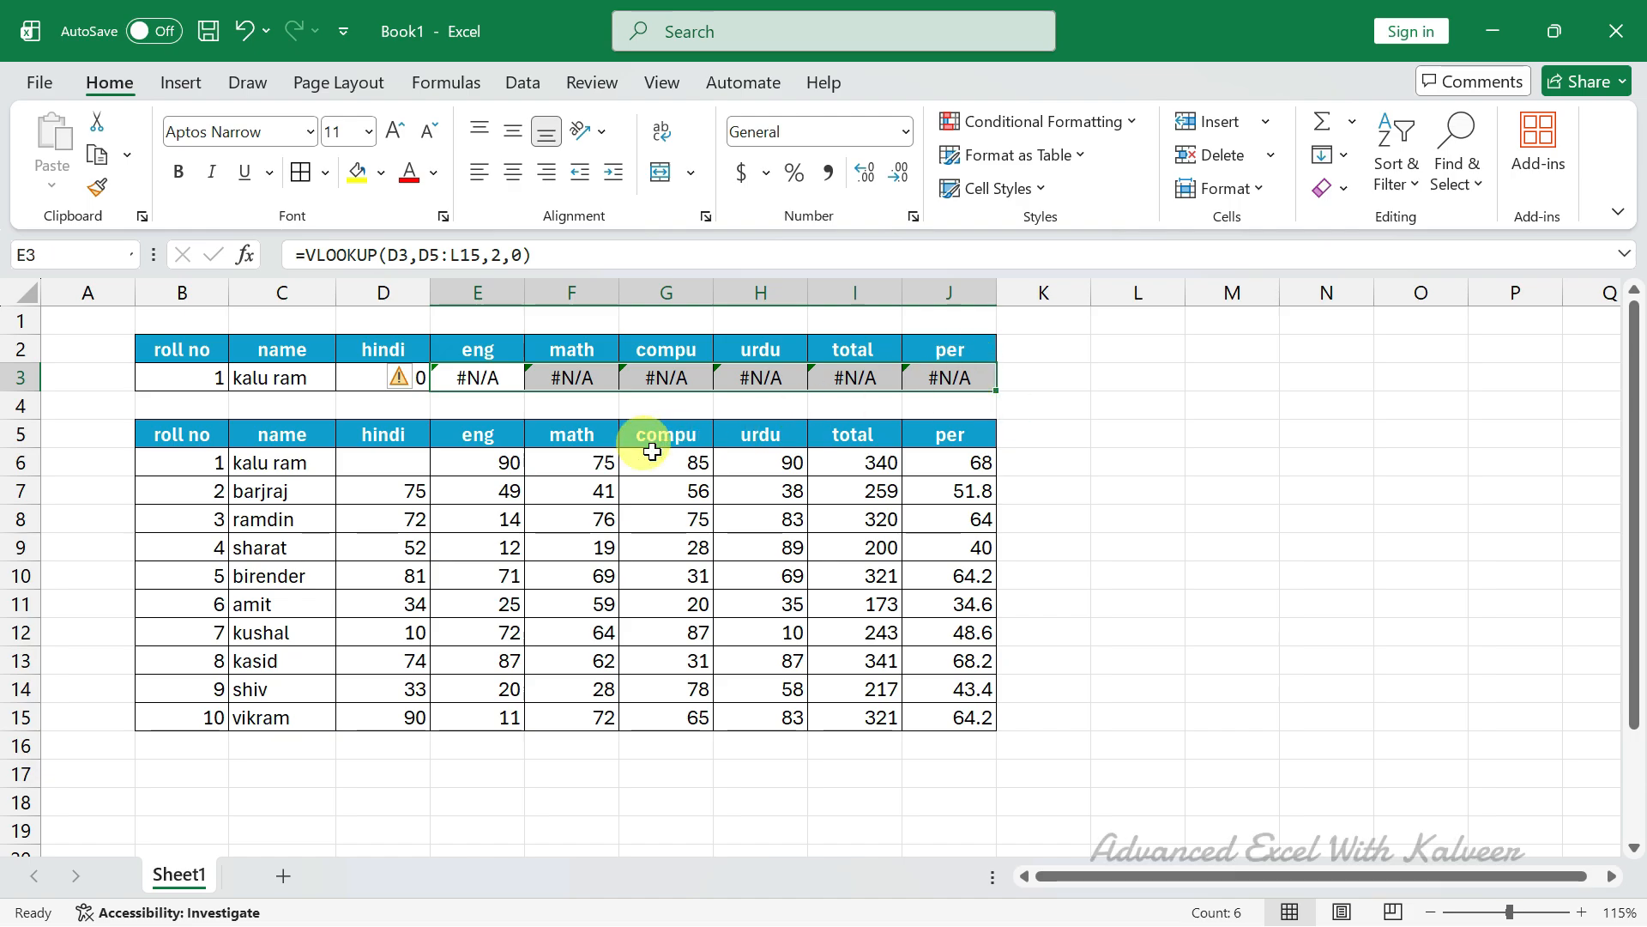
pyautogui.keyDown('ctrl'); pyautogui.click(498, 465); pyautogui.keyUp('ctrl')
pyautogui.moveTo(498, 465); pyautogui.dragTo(950, 461)
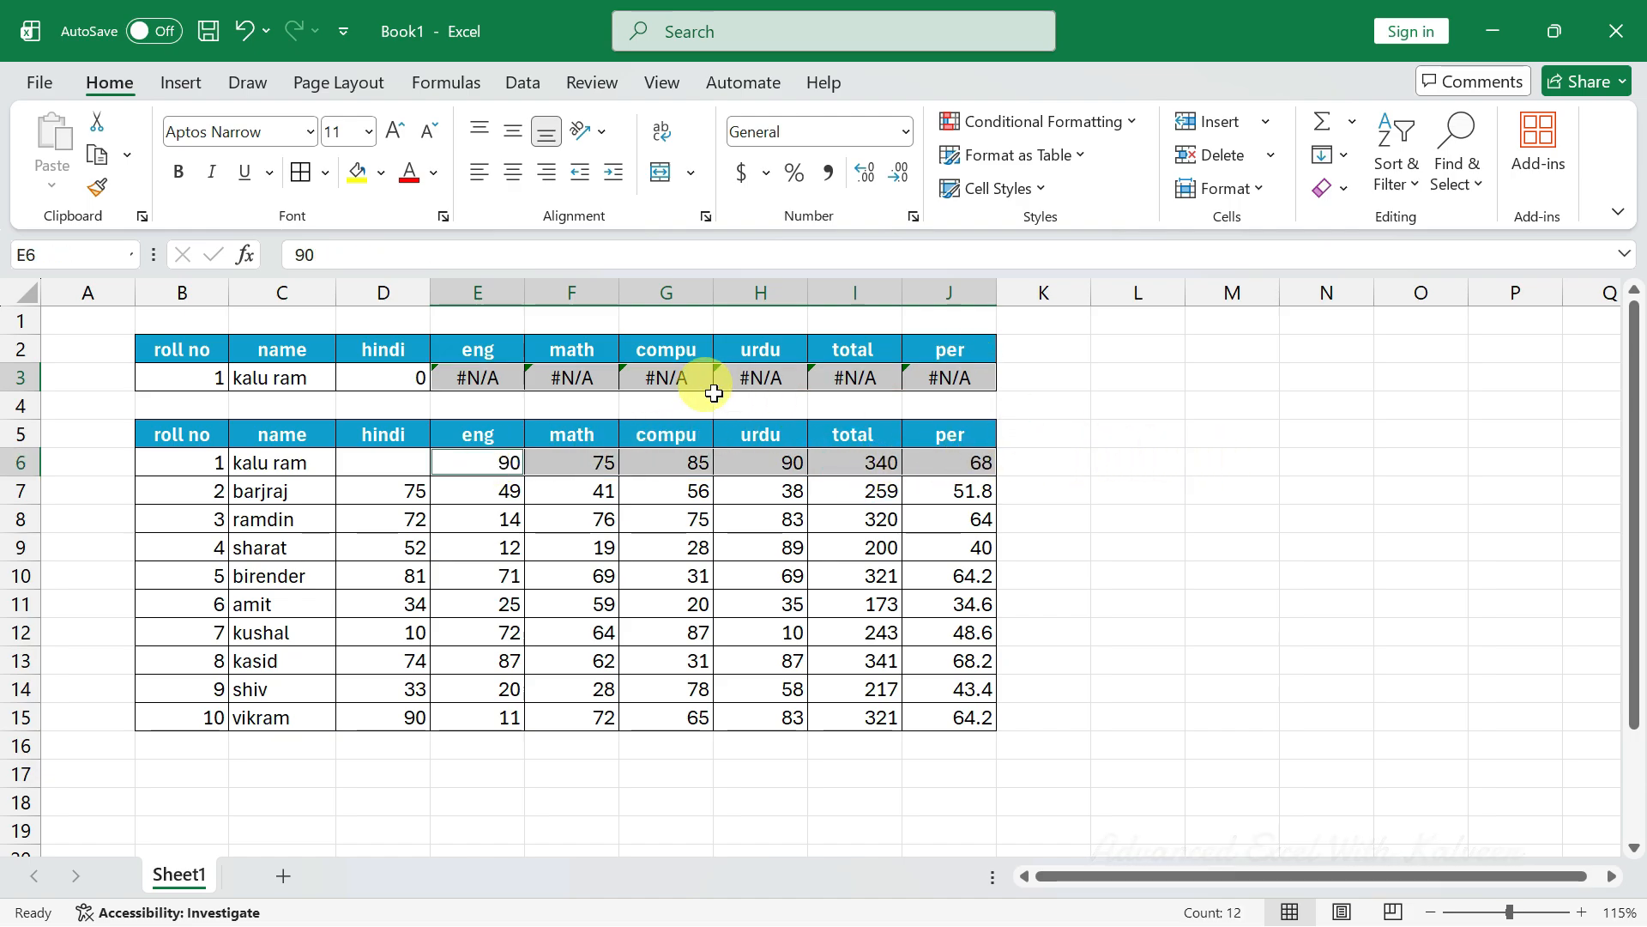
# Step: Inspect the lookup value and table range references in the E3 and F3 formulas
pyautogui.click(467, 378)
pyautogui.doubleClick(471, 378)
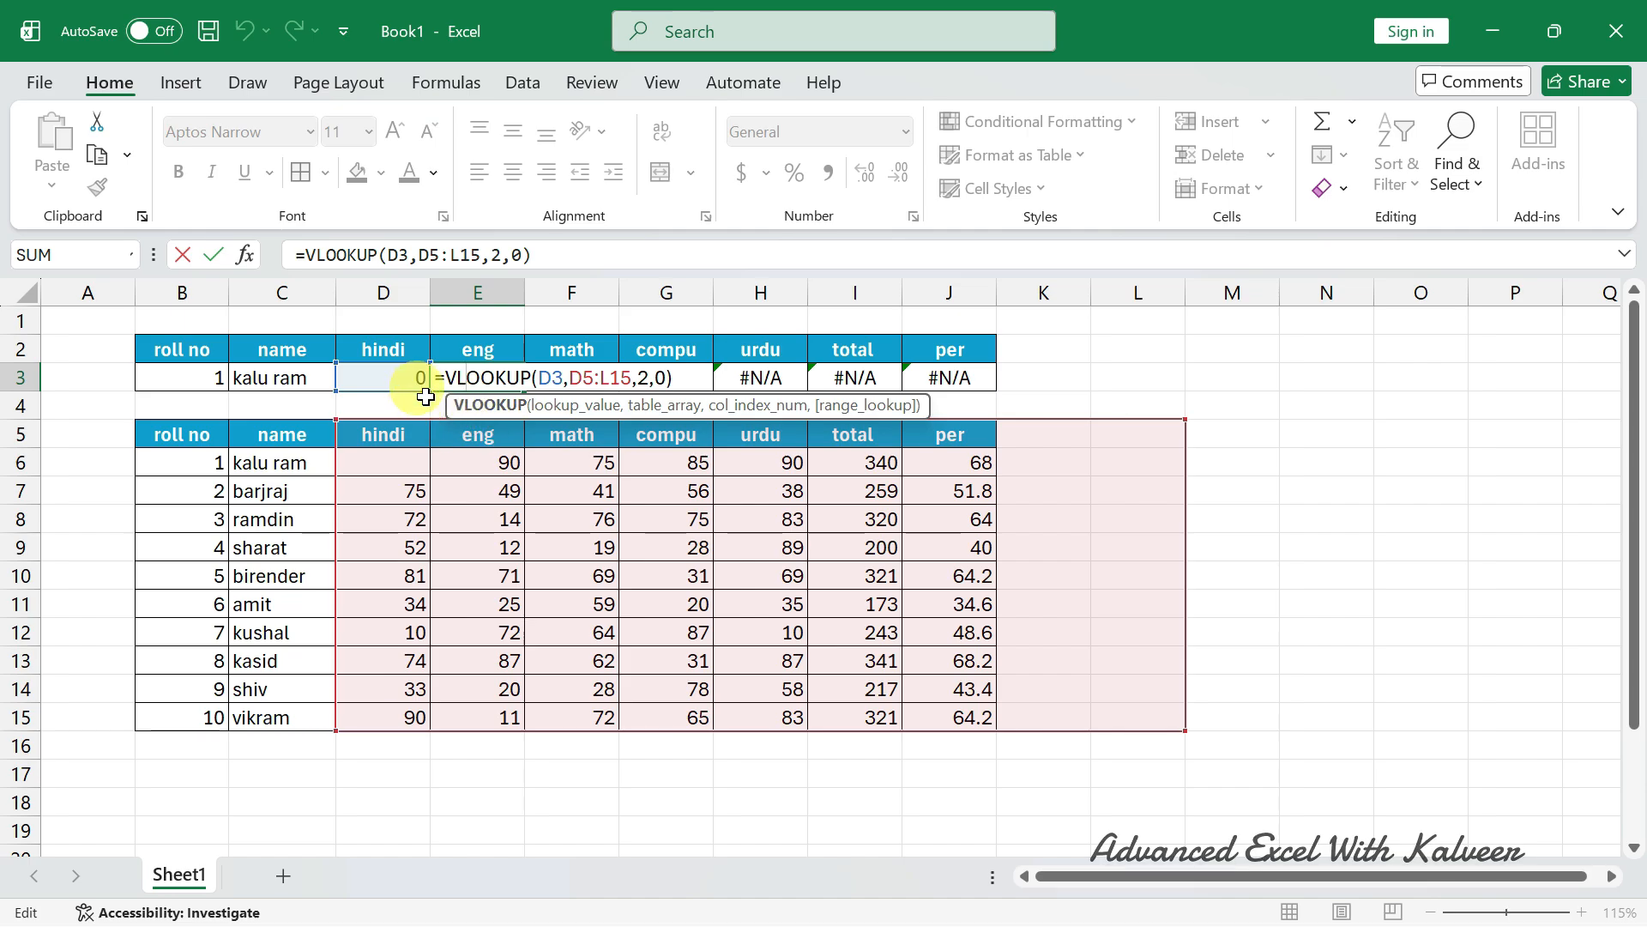
pyautogui.press('Escape')
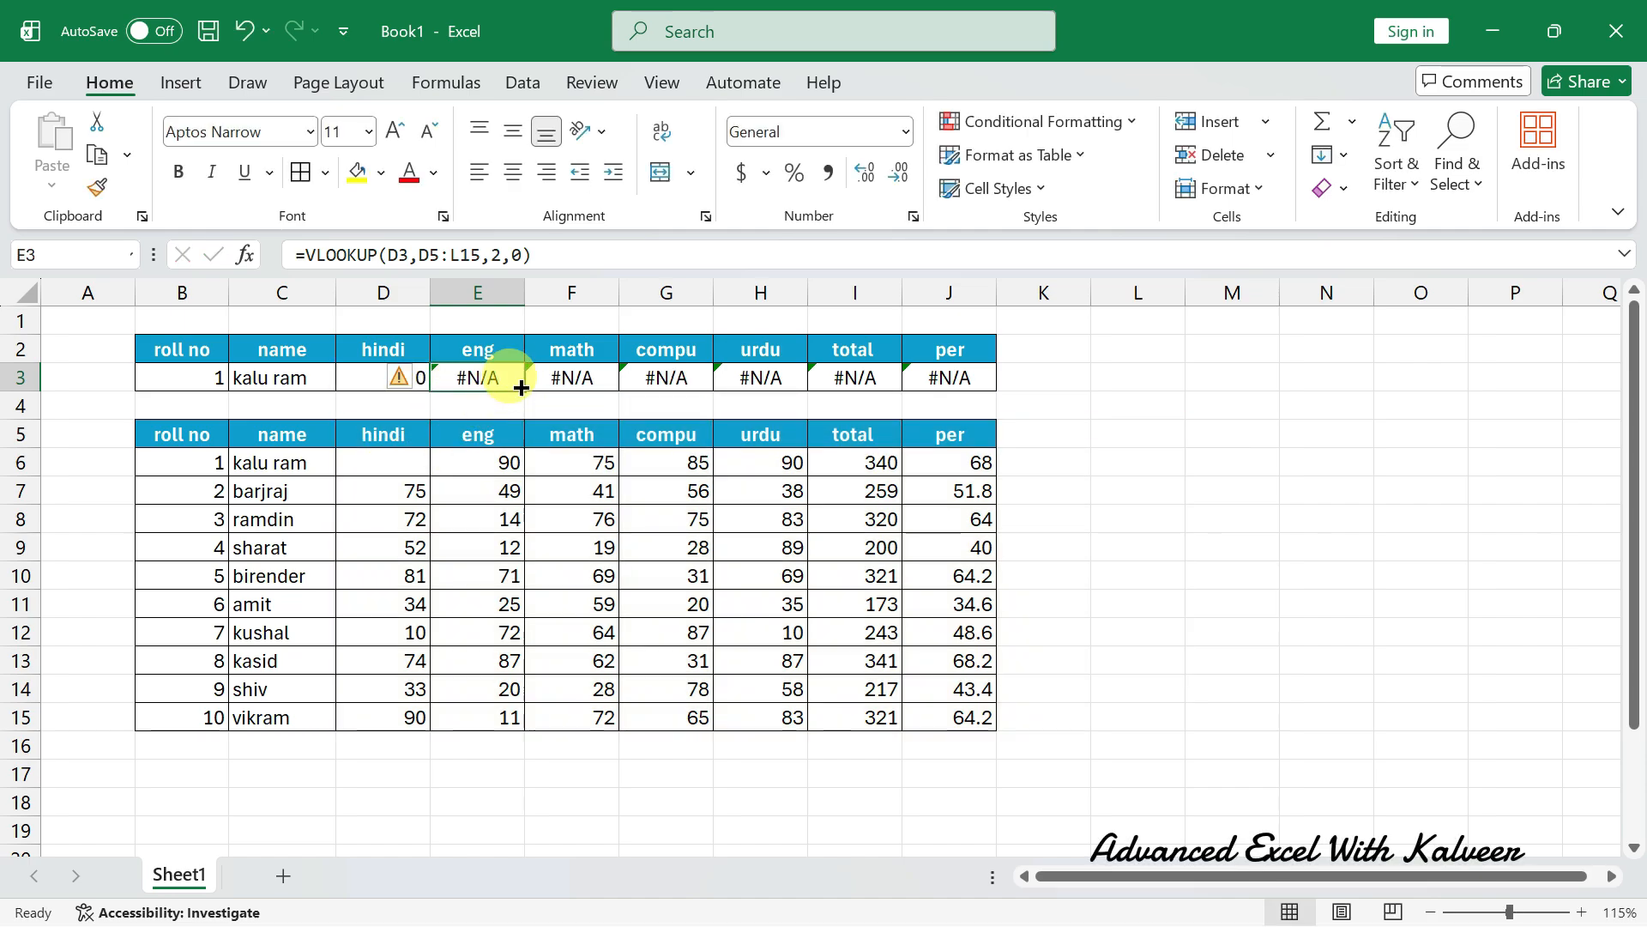
pyautogui.click(553, 376)
pyautogui.doubleClick(605, 375)
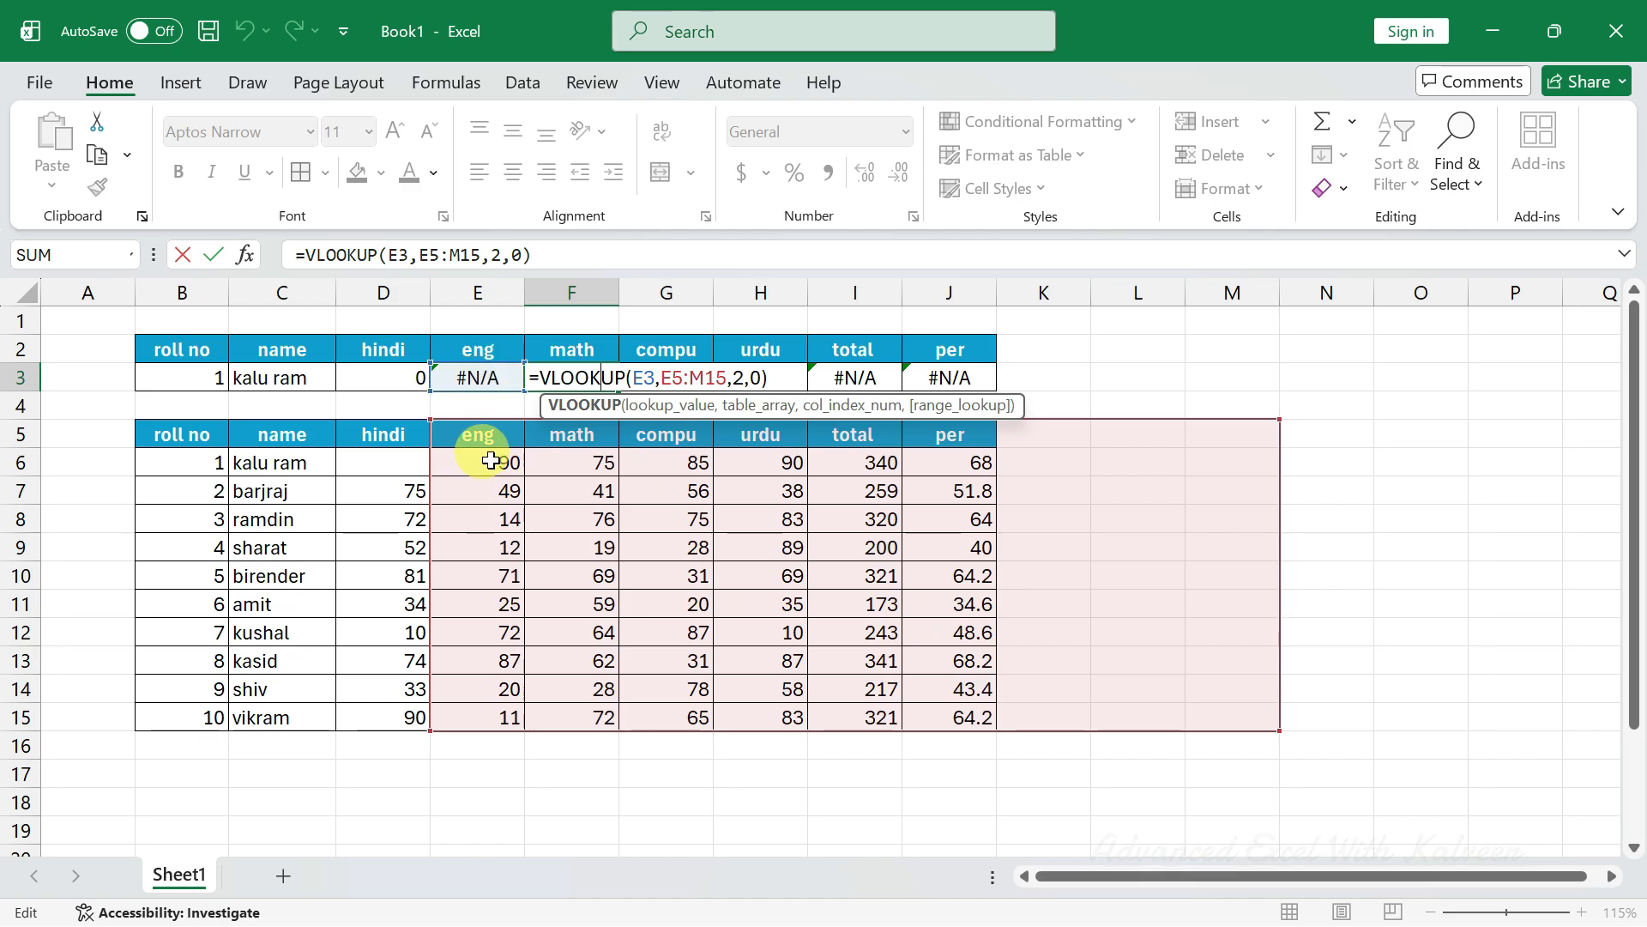
pyautogui.hotkey('ctrl', 'Return')
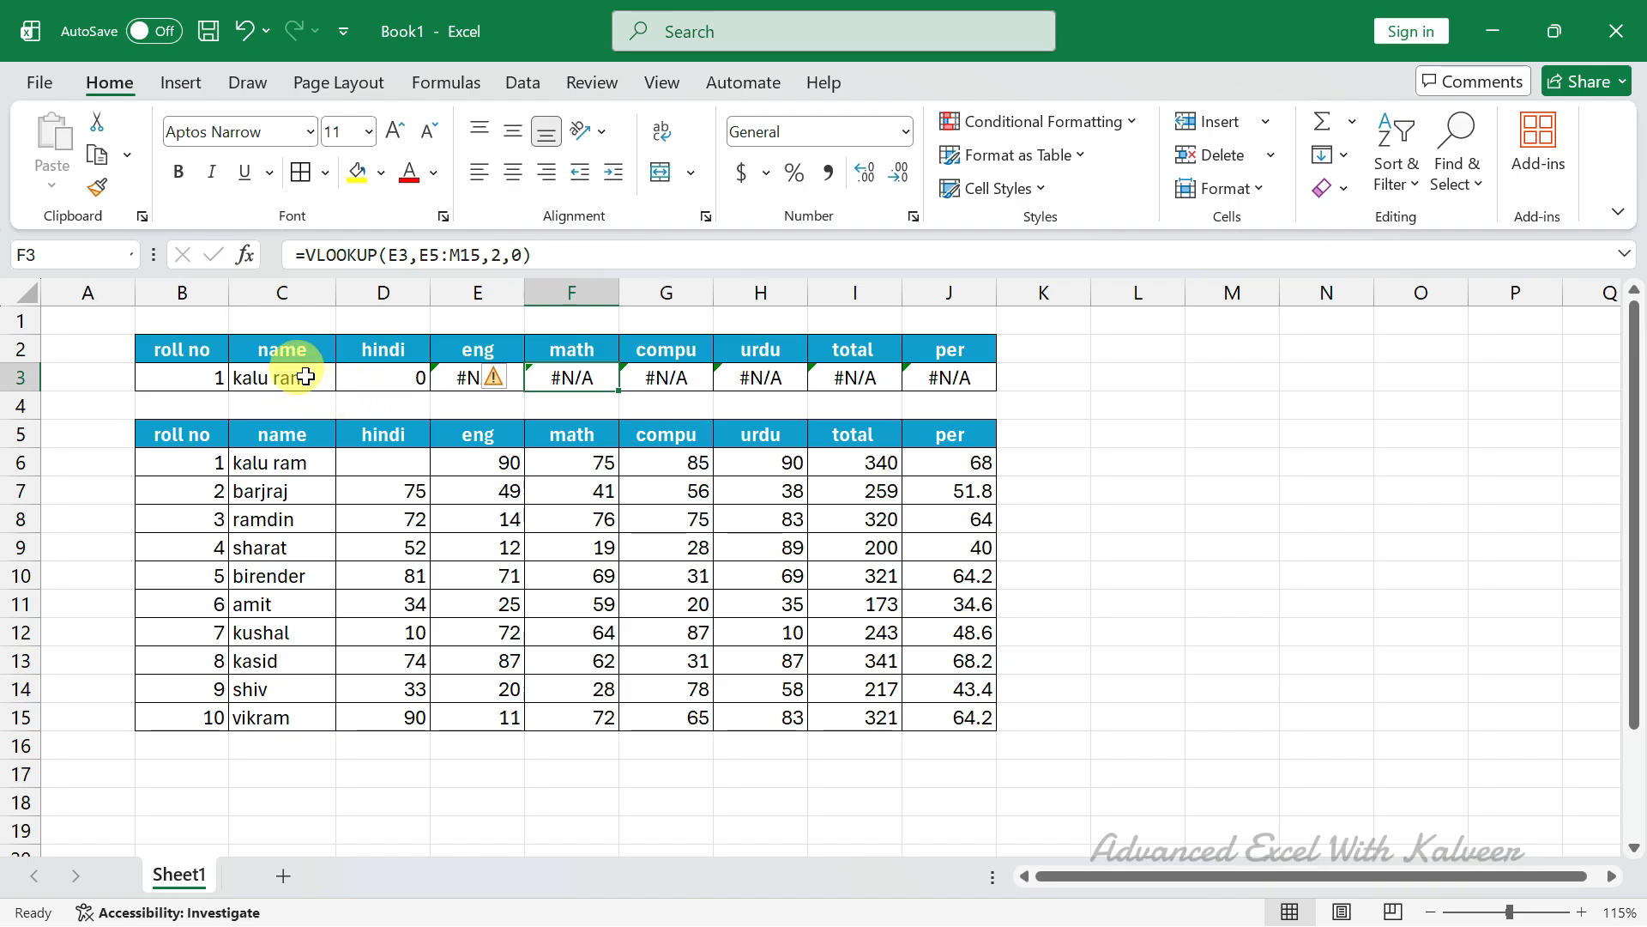
# Step: Clear C3:J3 and enter =VLOOKUP($B$3,$B$5:$J$15,2,0) in C3 to look up the name with absolute references
pyautogui.moveTo(301, 374); pyautogui.dragTo(946, 386)
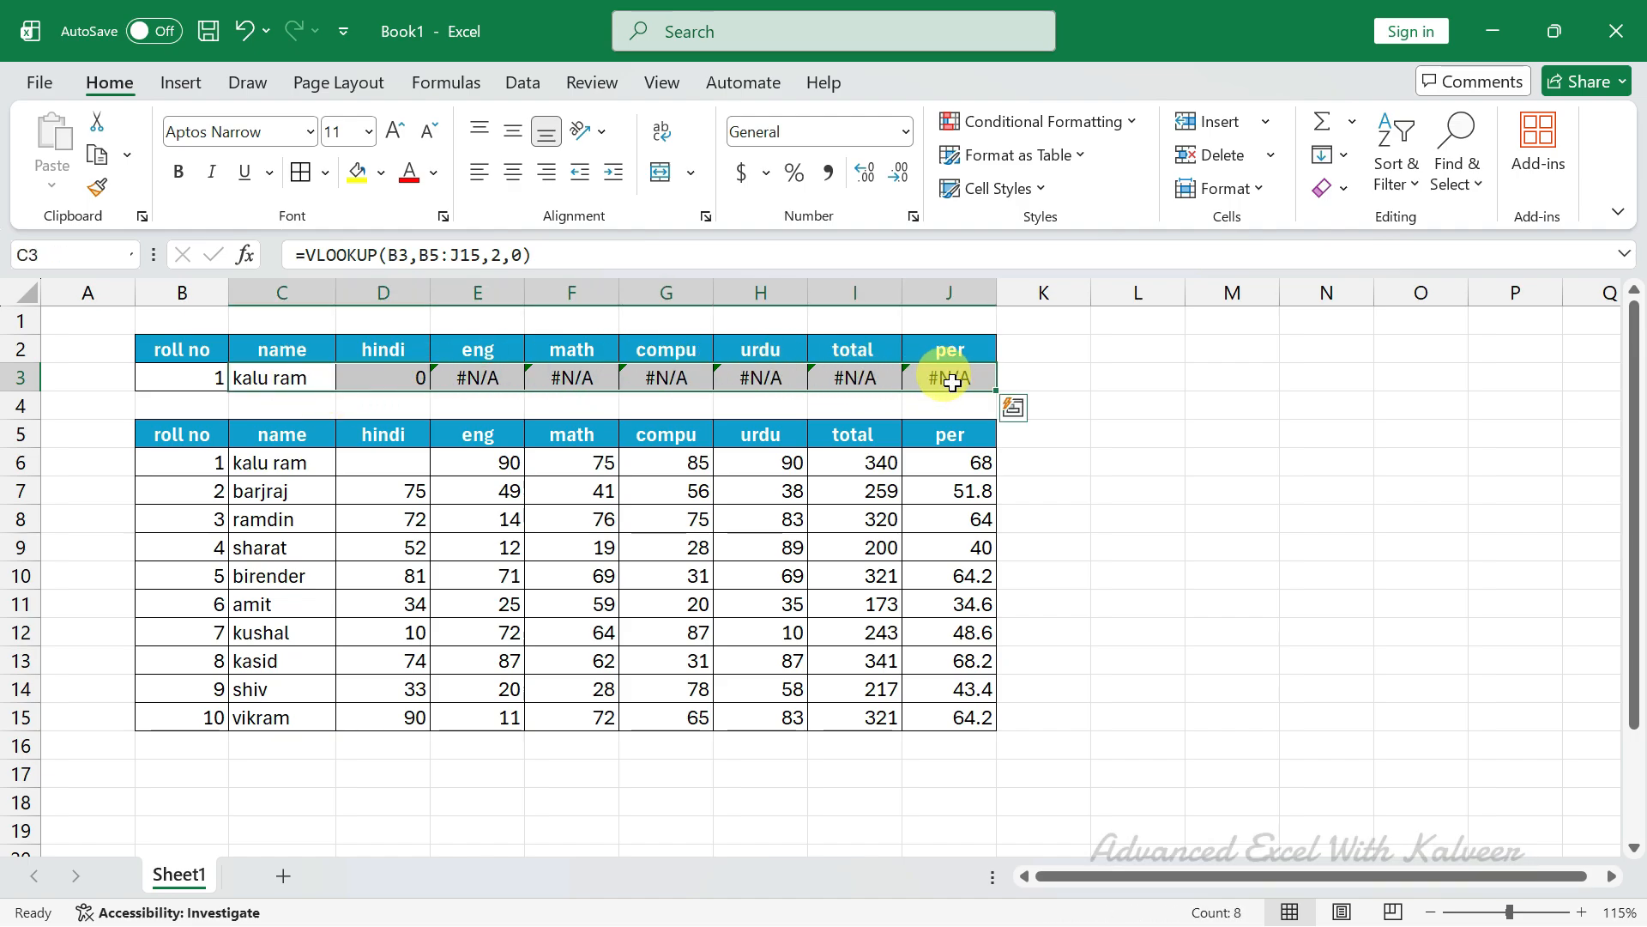
pyautogui.press('Delete')
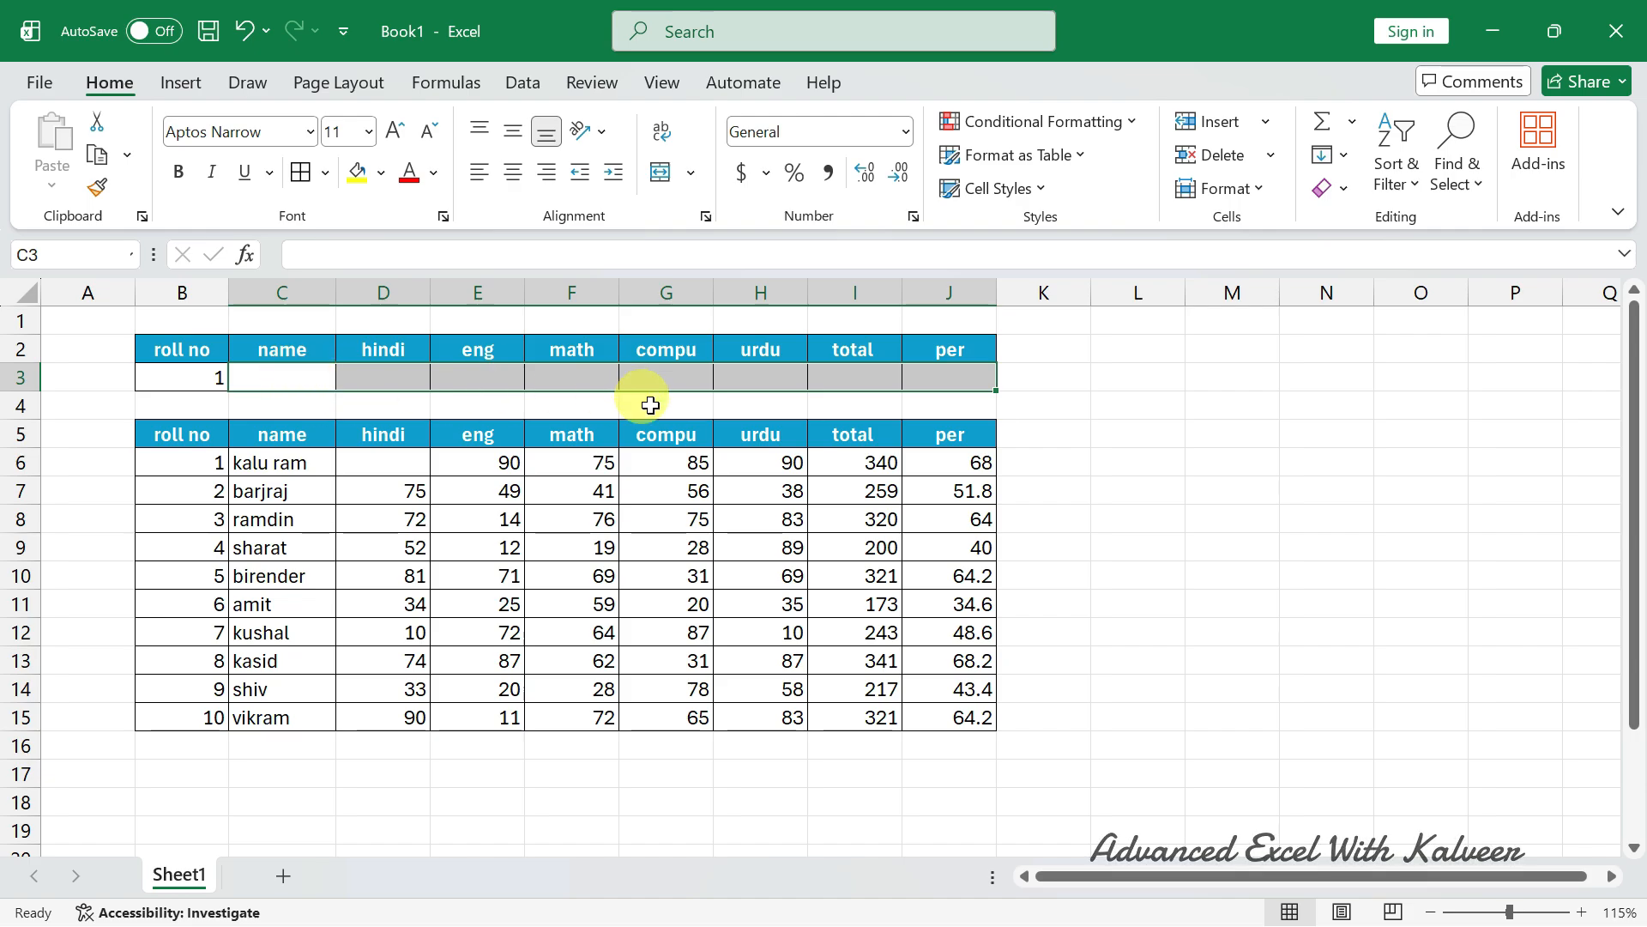
pyautogui.write('=vl')
pyautogui.press('Tab')
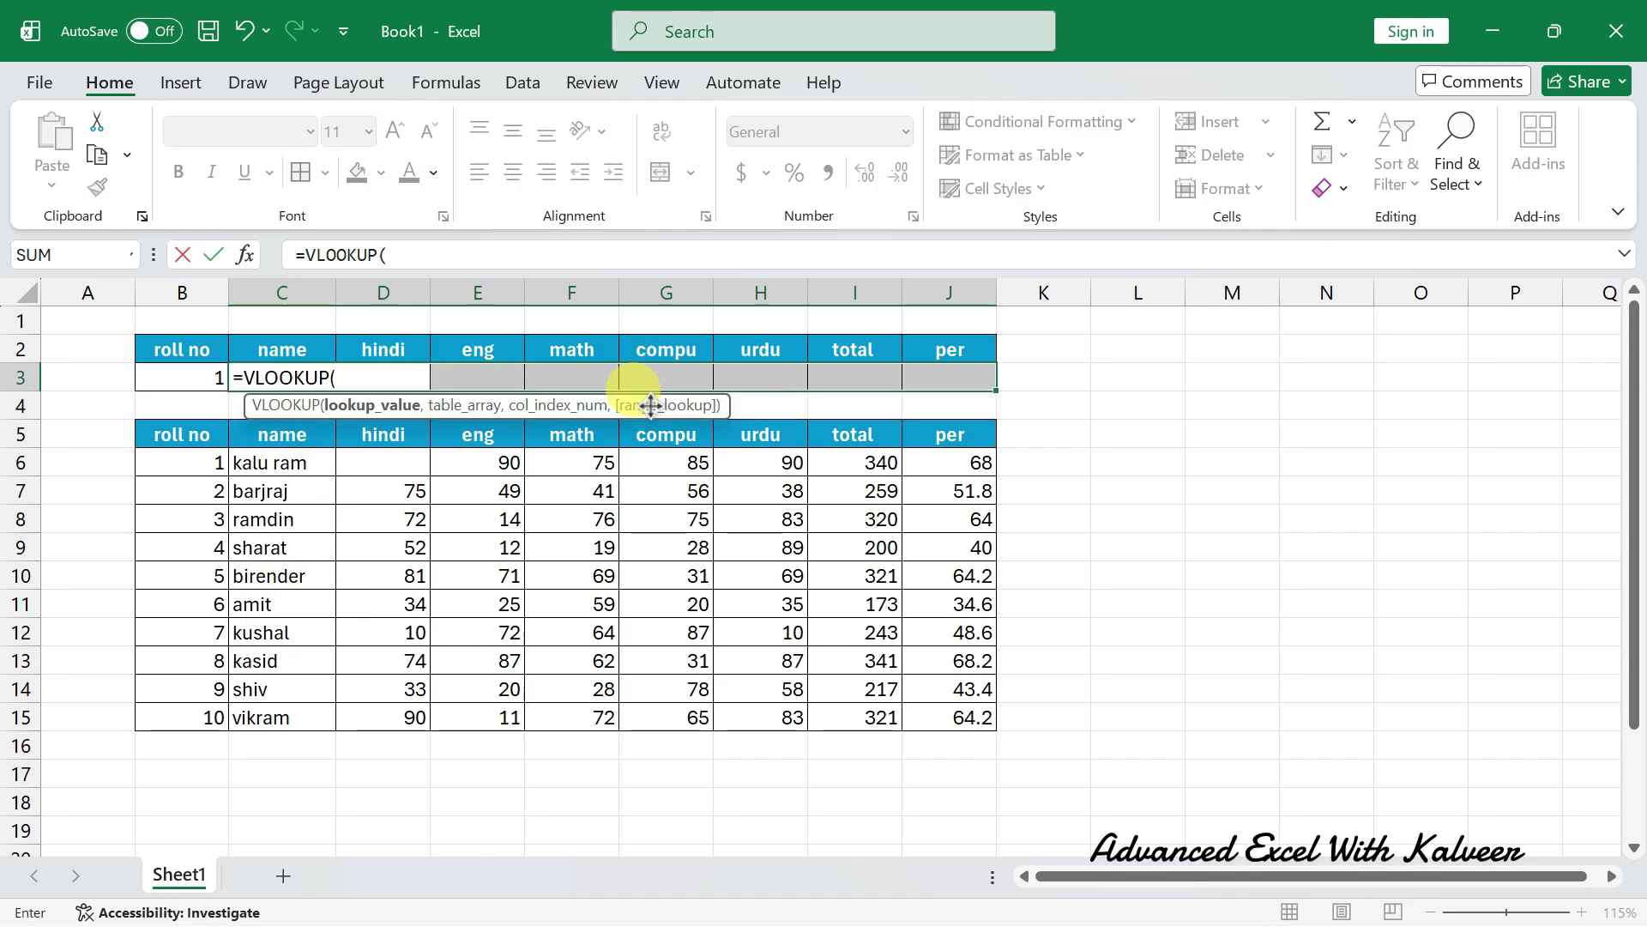
pyautogui.click(183, 376)
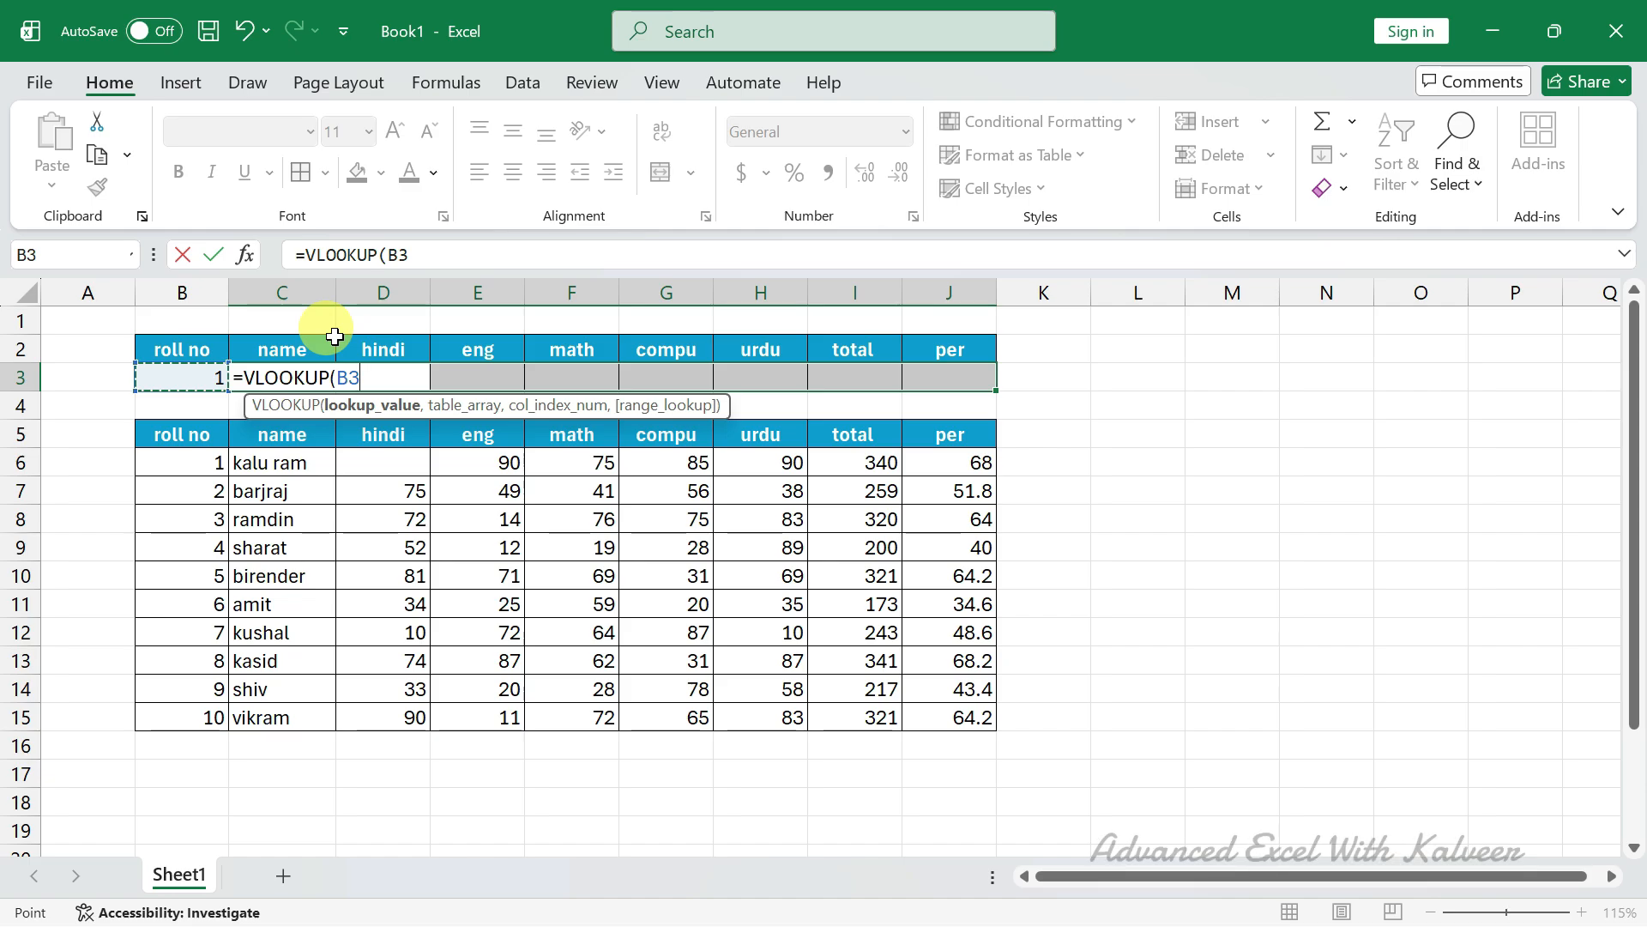
pyautogui.press('F4')
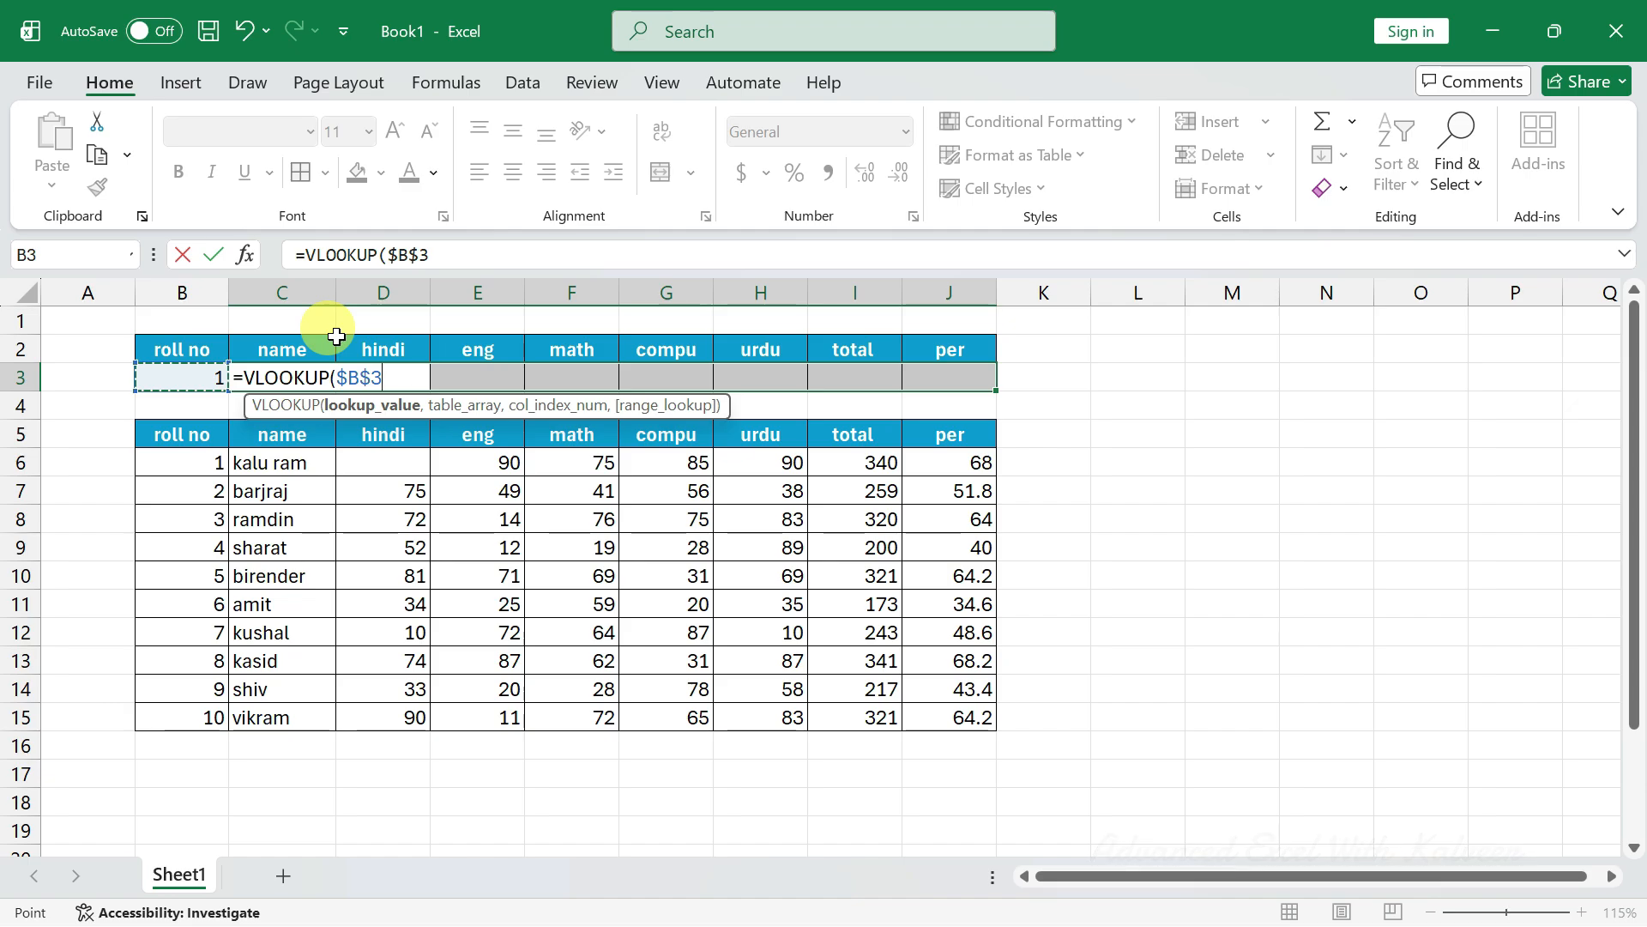
pyautogui.write(',')
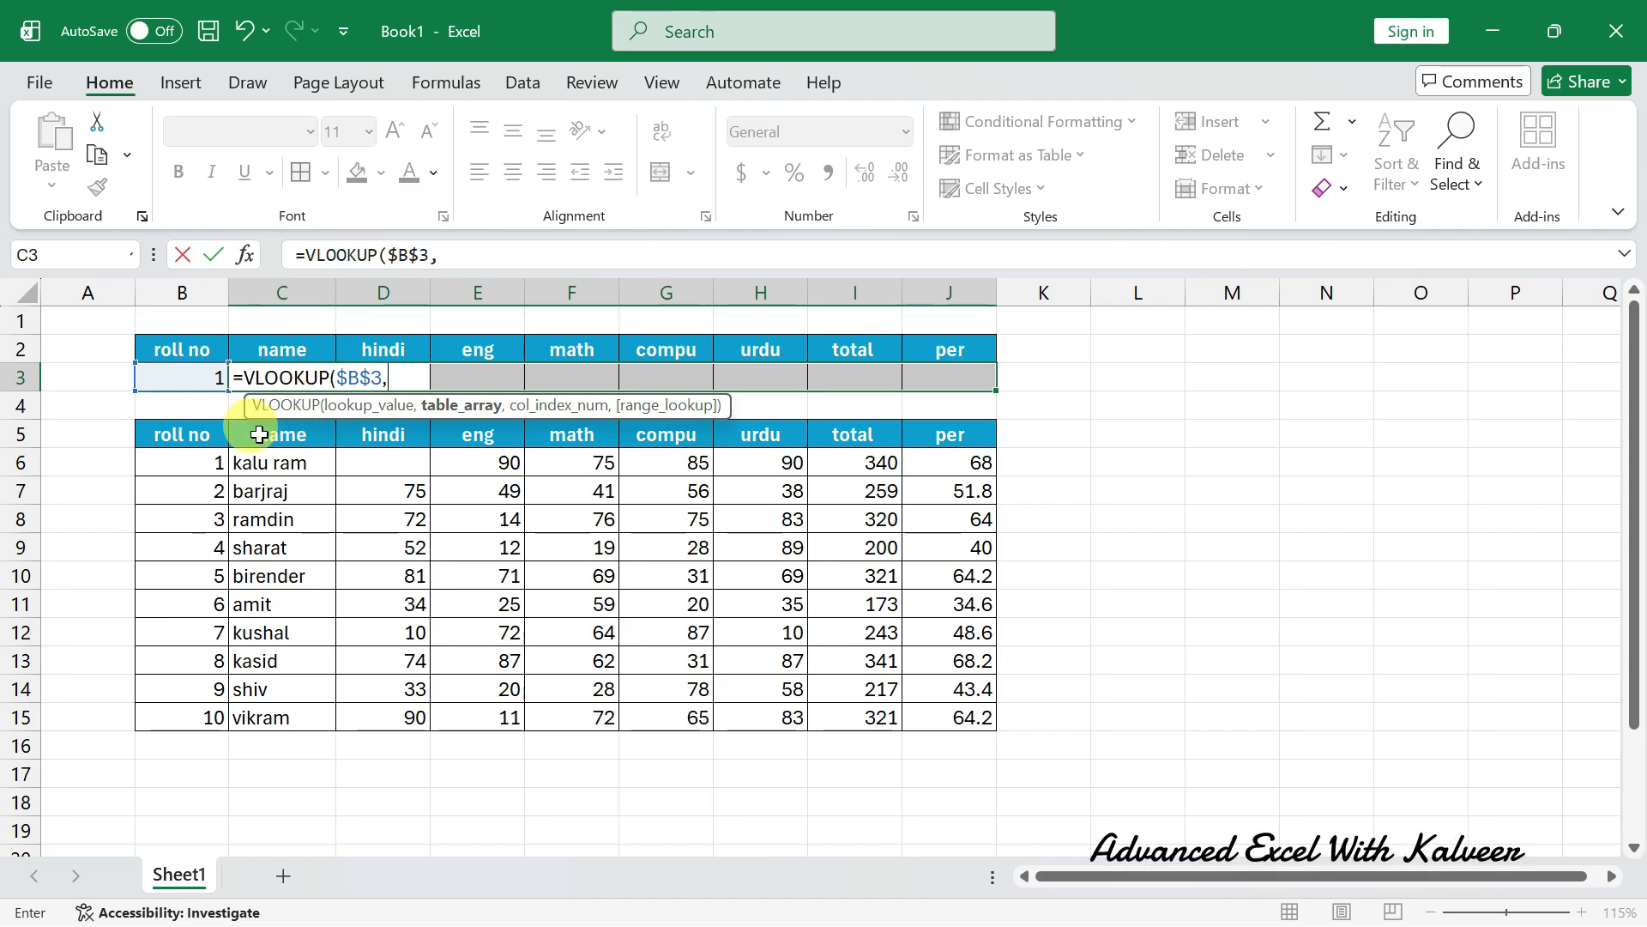
pyautogui.moveTo(165, 432); pyautogui.dragTo(949, 719)
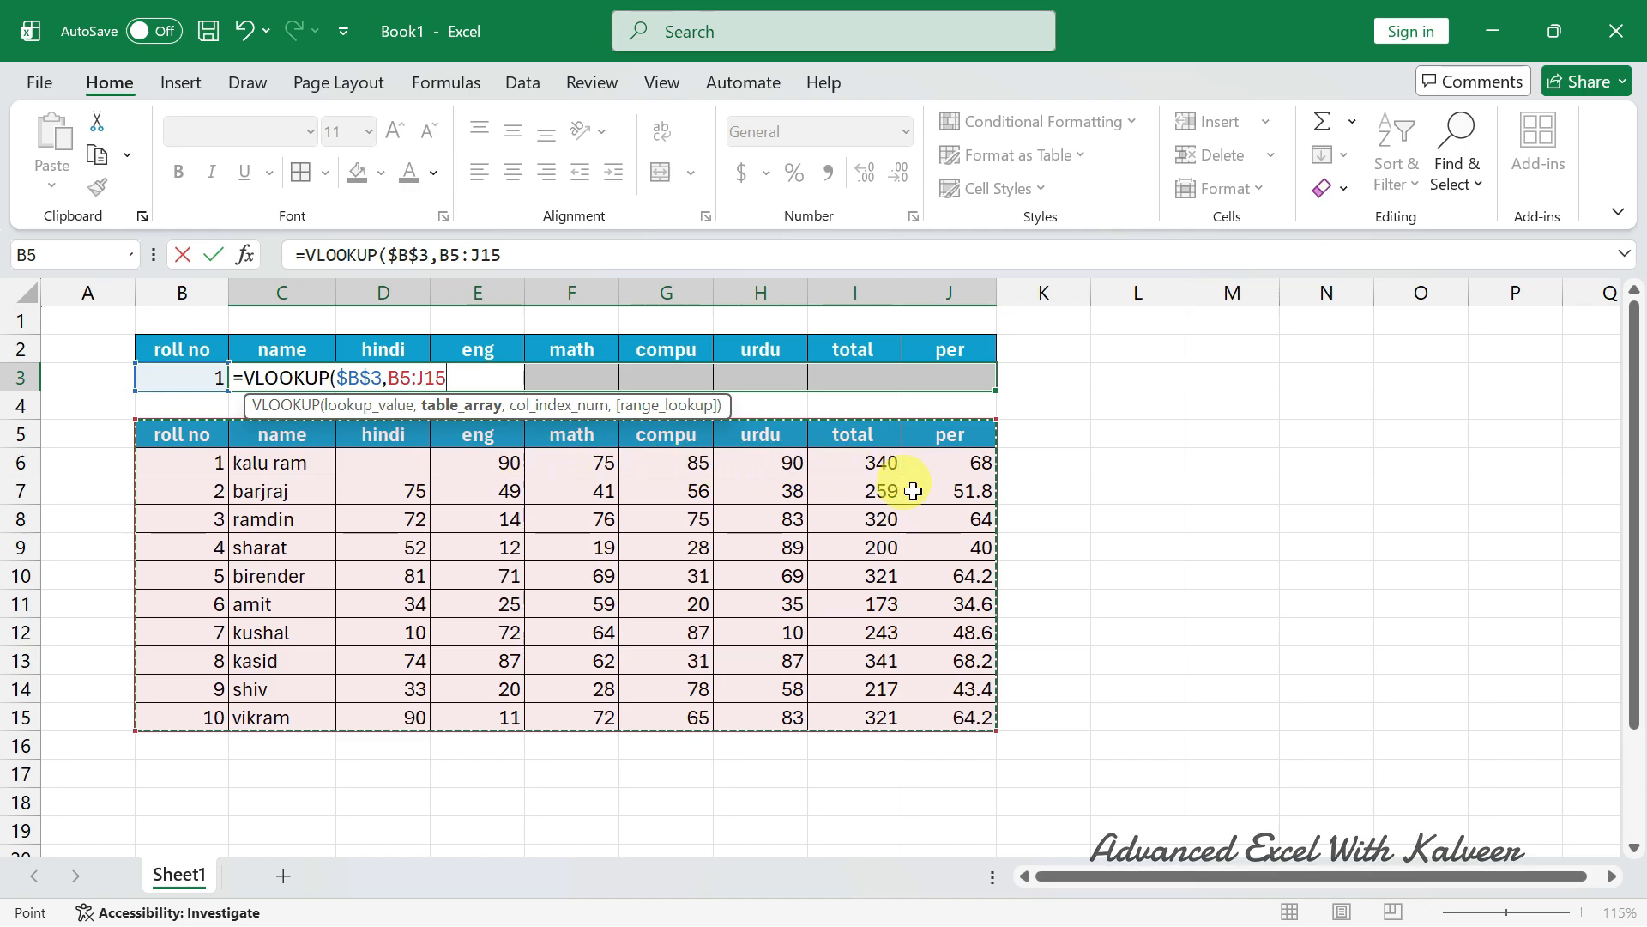
pyautogui.press('F4')
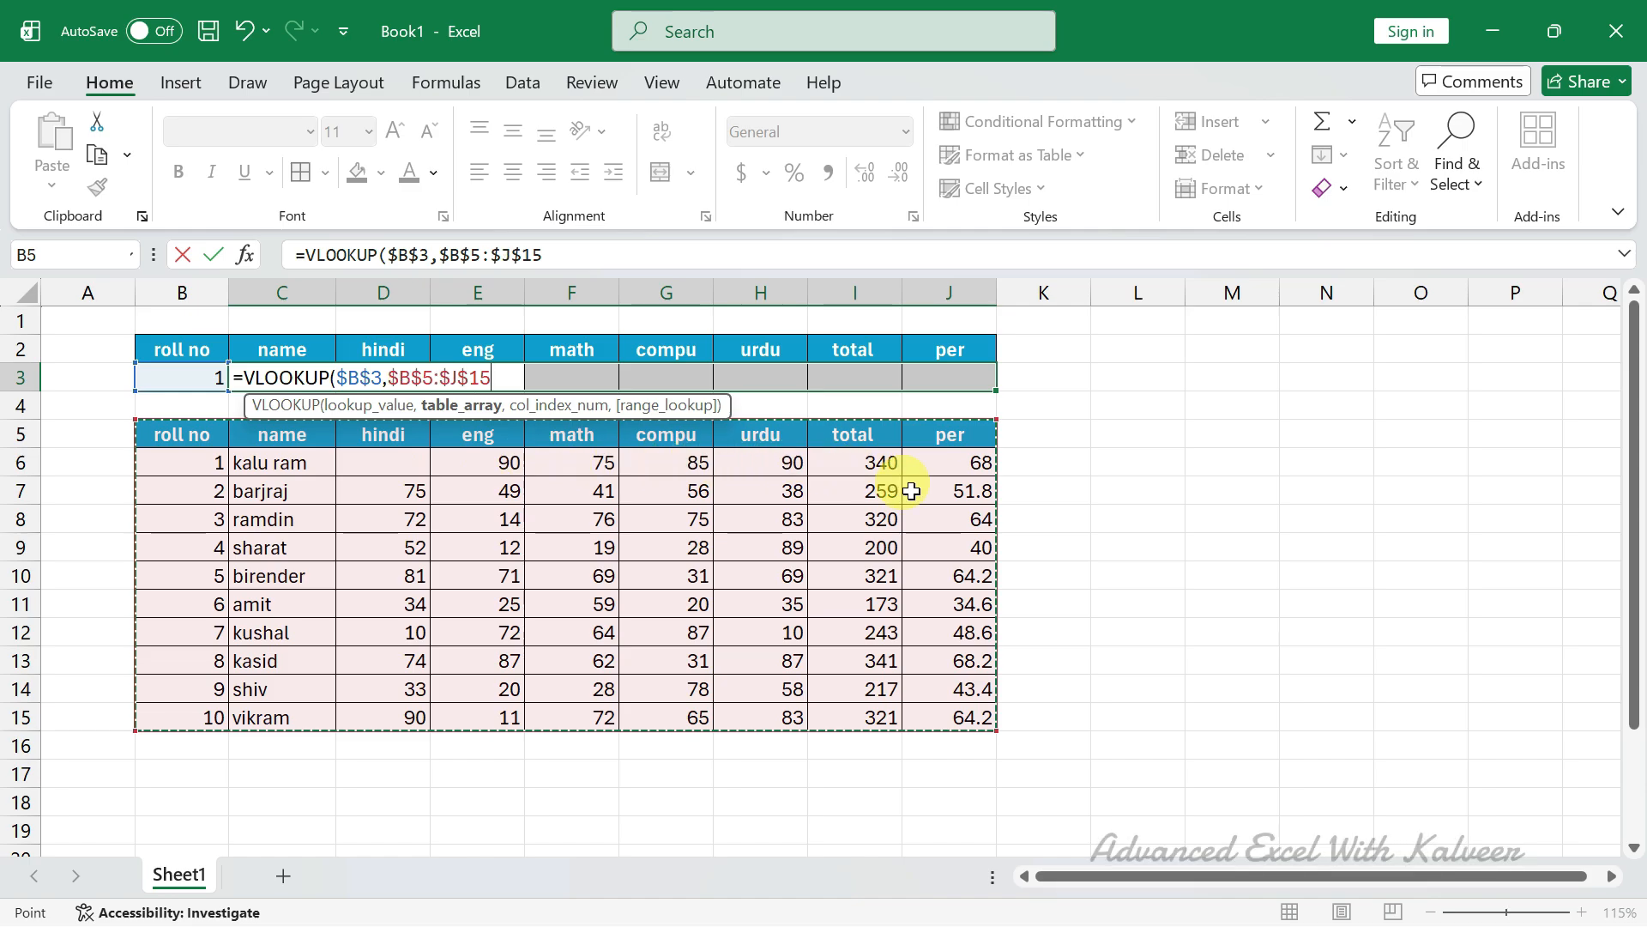
pyautogui.write(',')
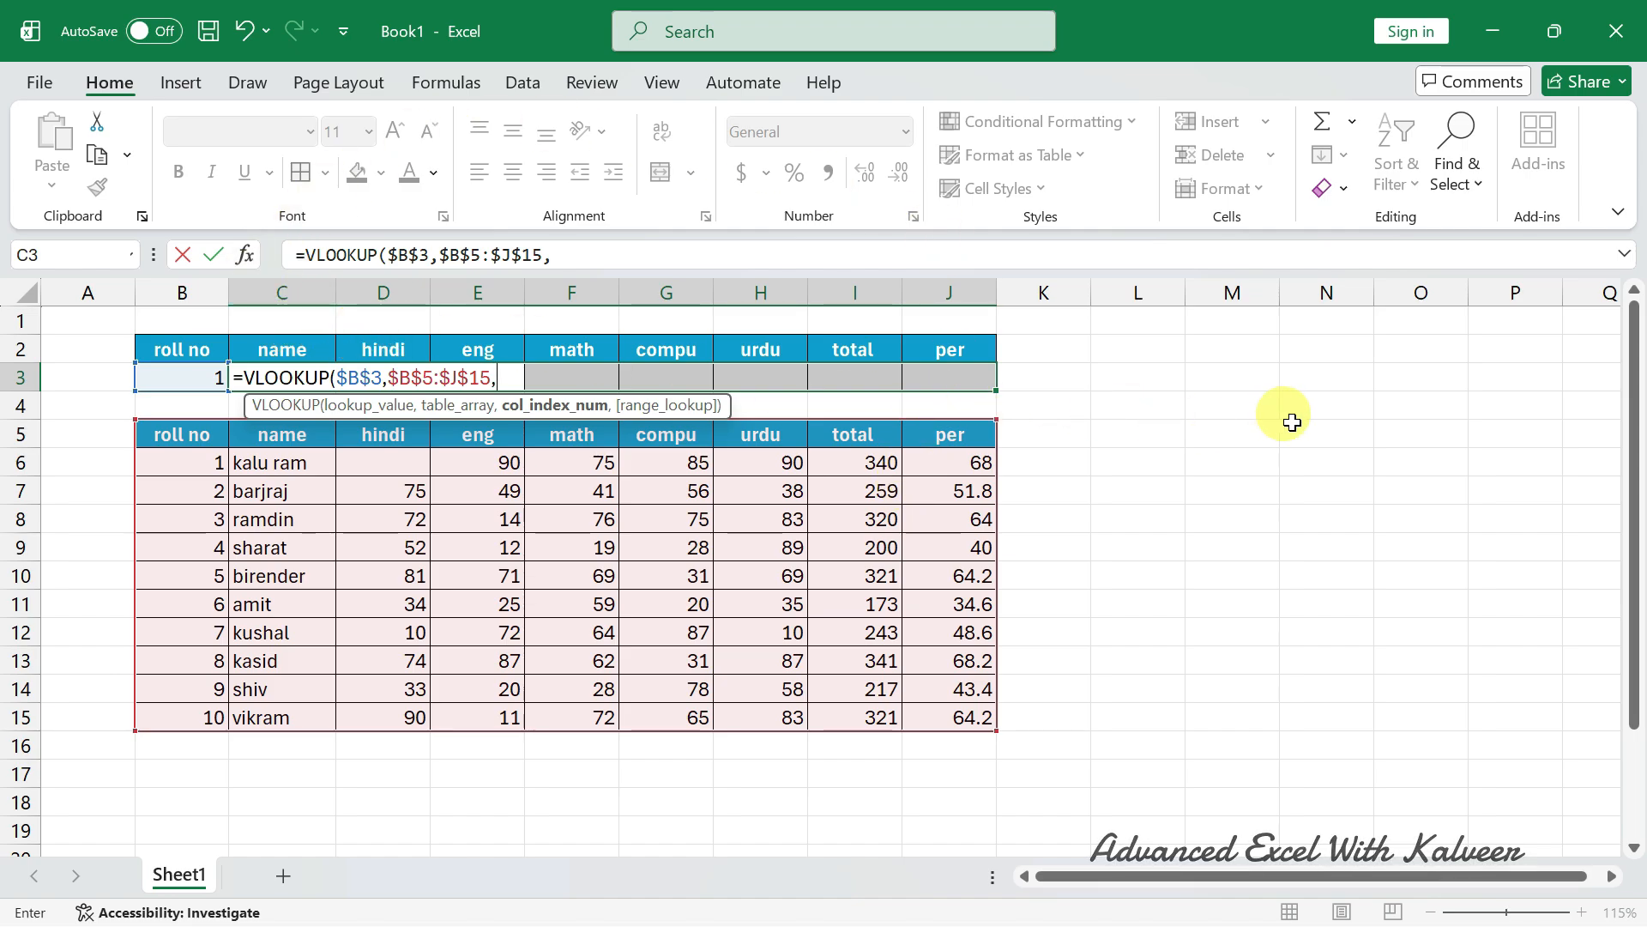
pyautogui.write('2')
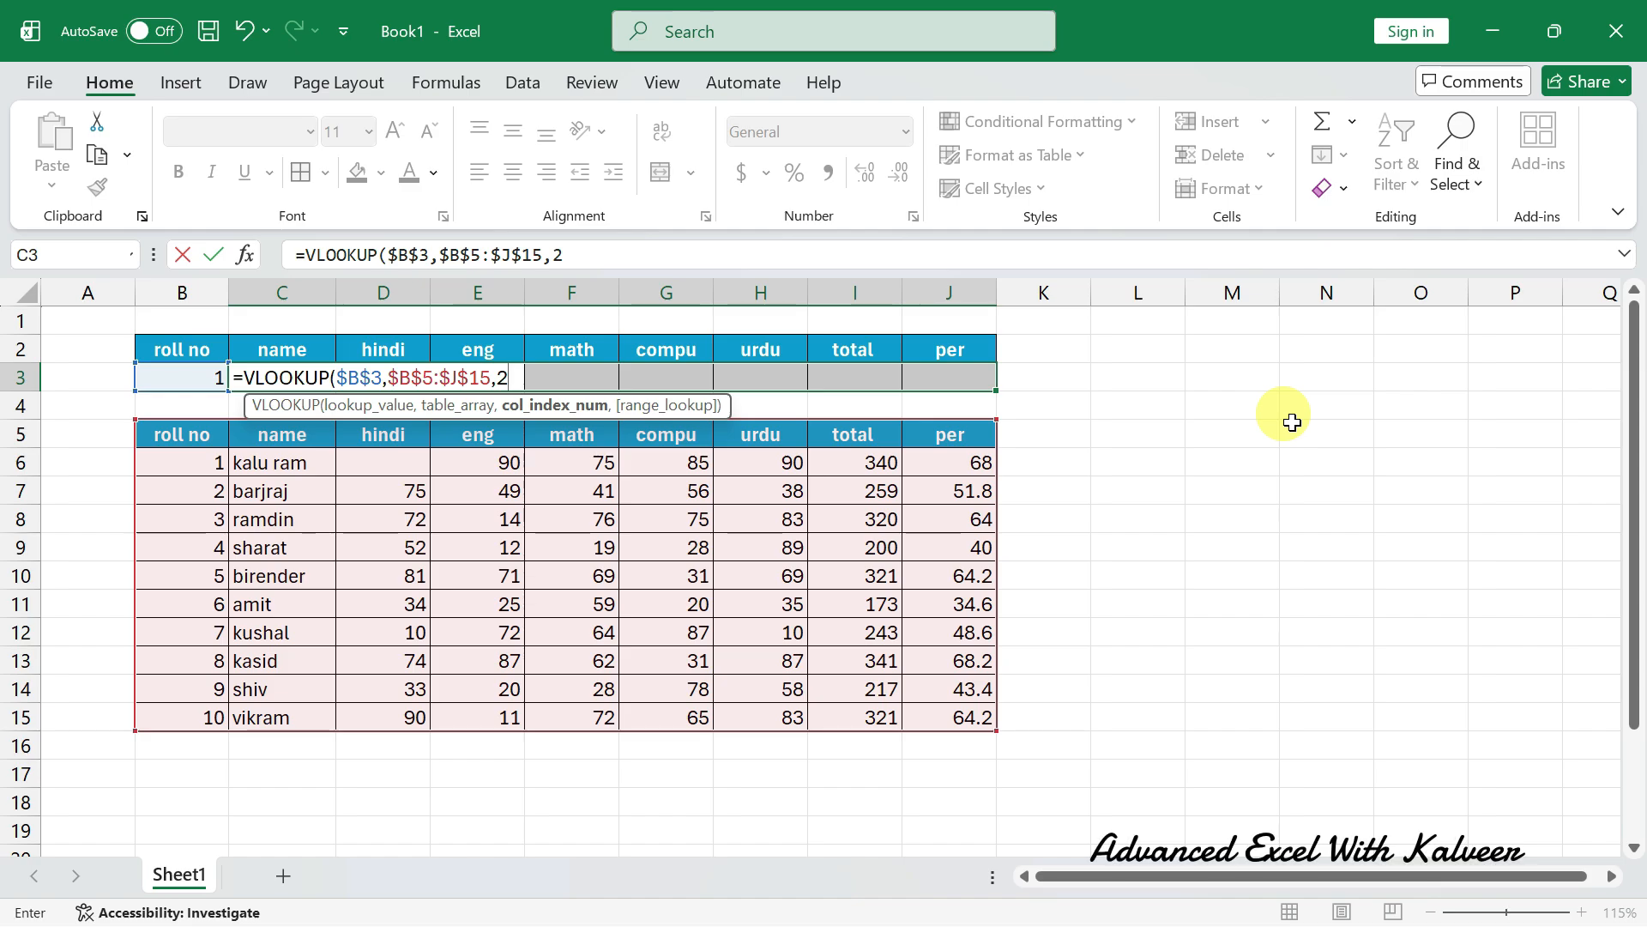
pyautogui.write(',0')
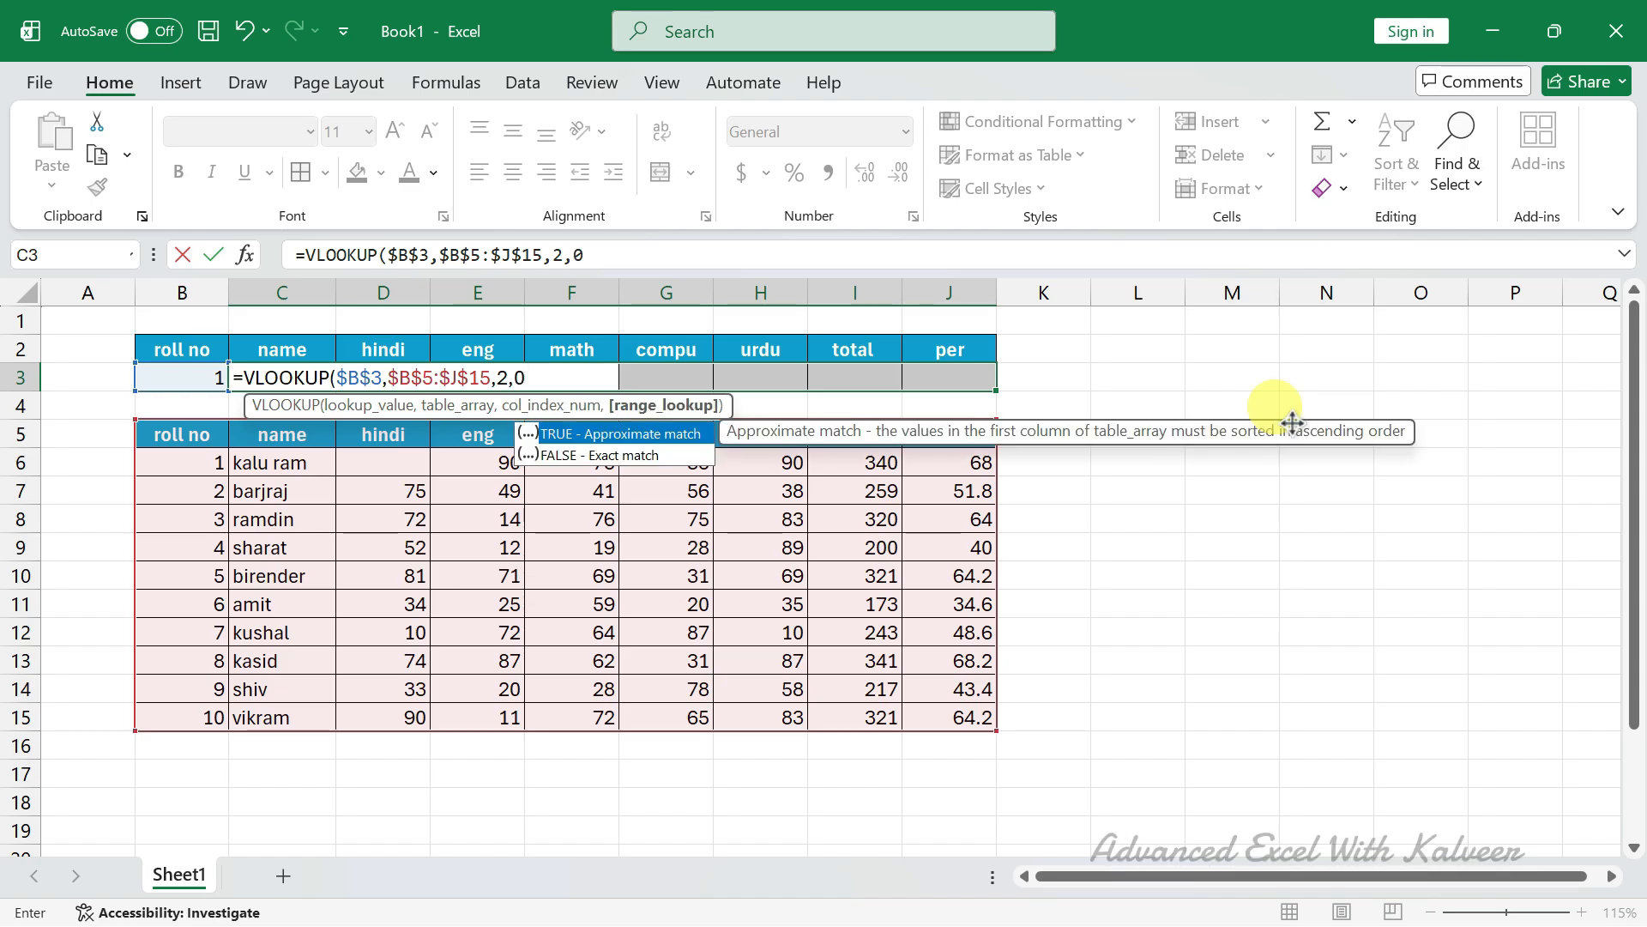
pyautogui.press('Return')
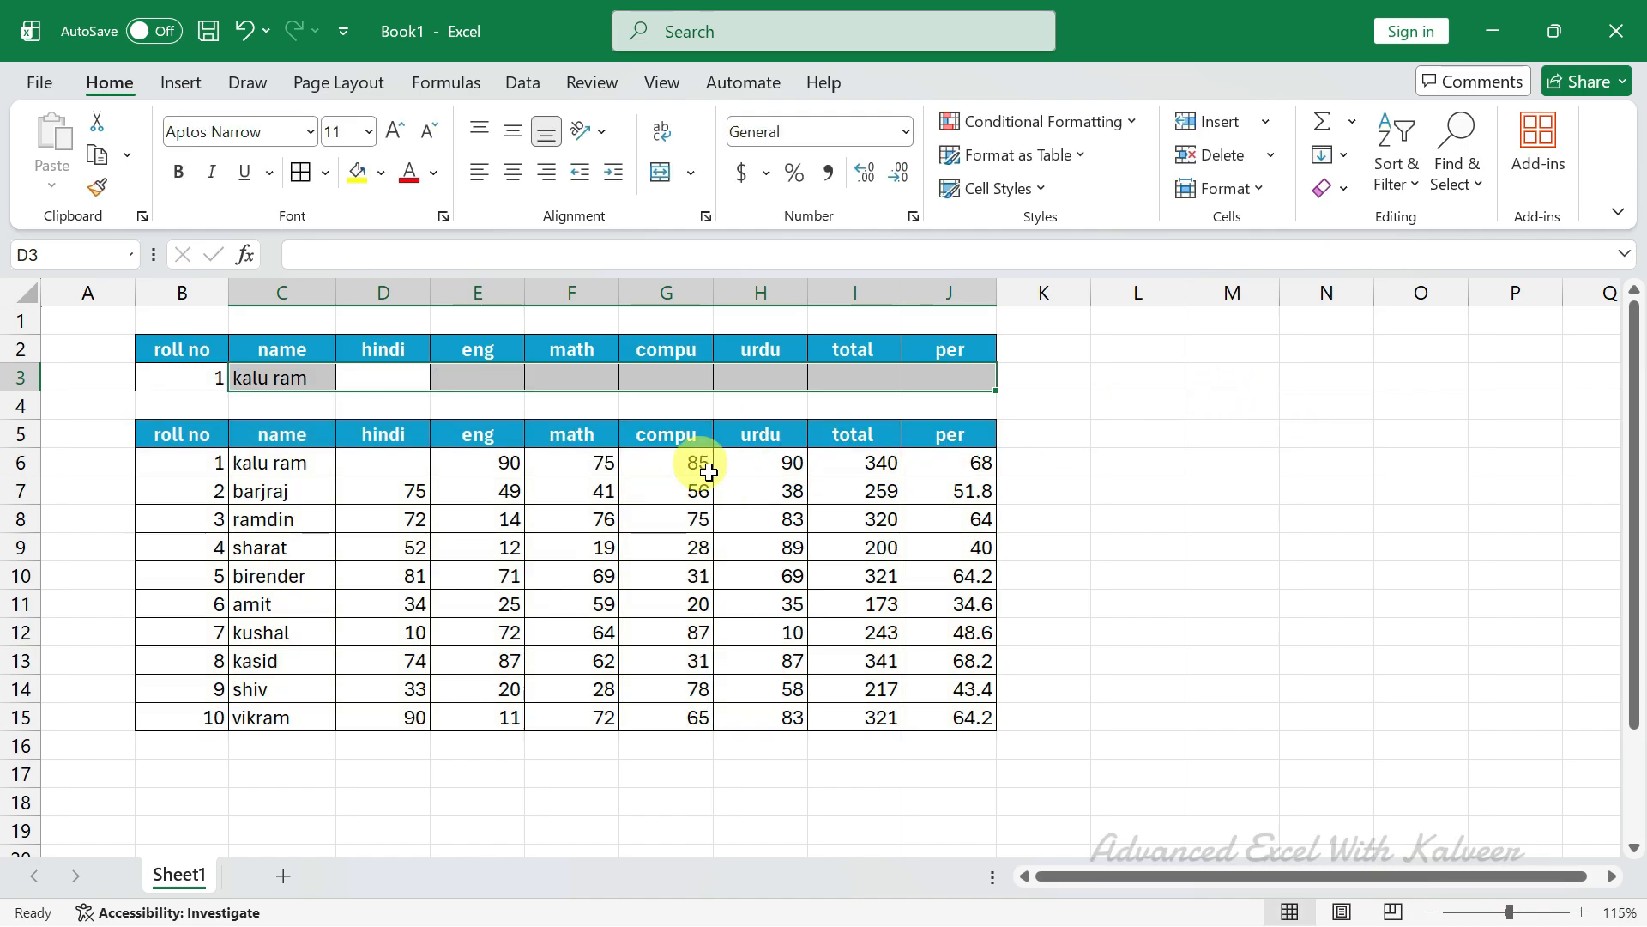
# Step: Fill the name lookup formula from C3 across D3:J3
pyautogui.click(324, 379)
pyautogui.moveTo(335, 390); pyautogui.dragTo(994, 397)
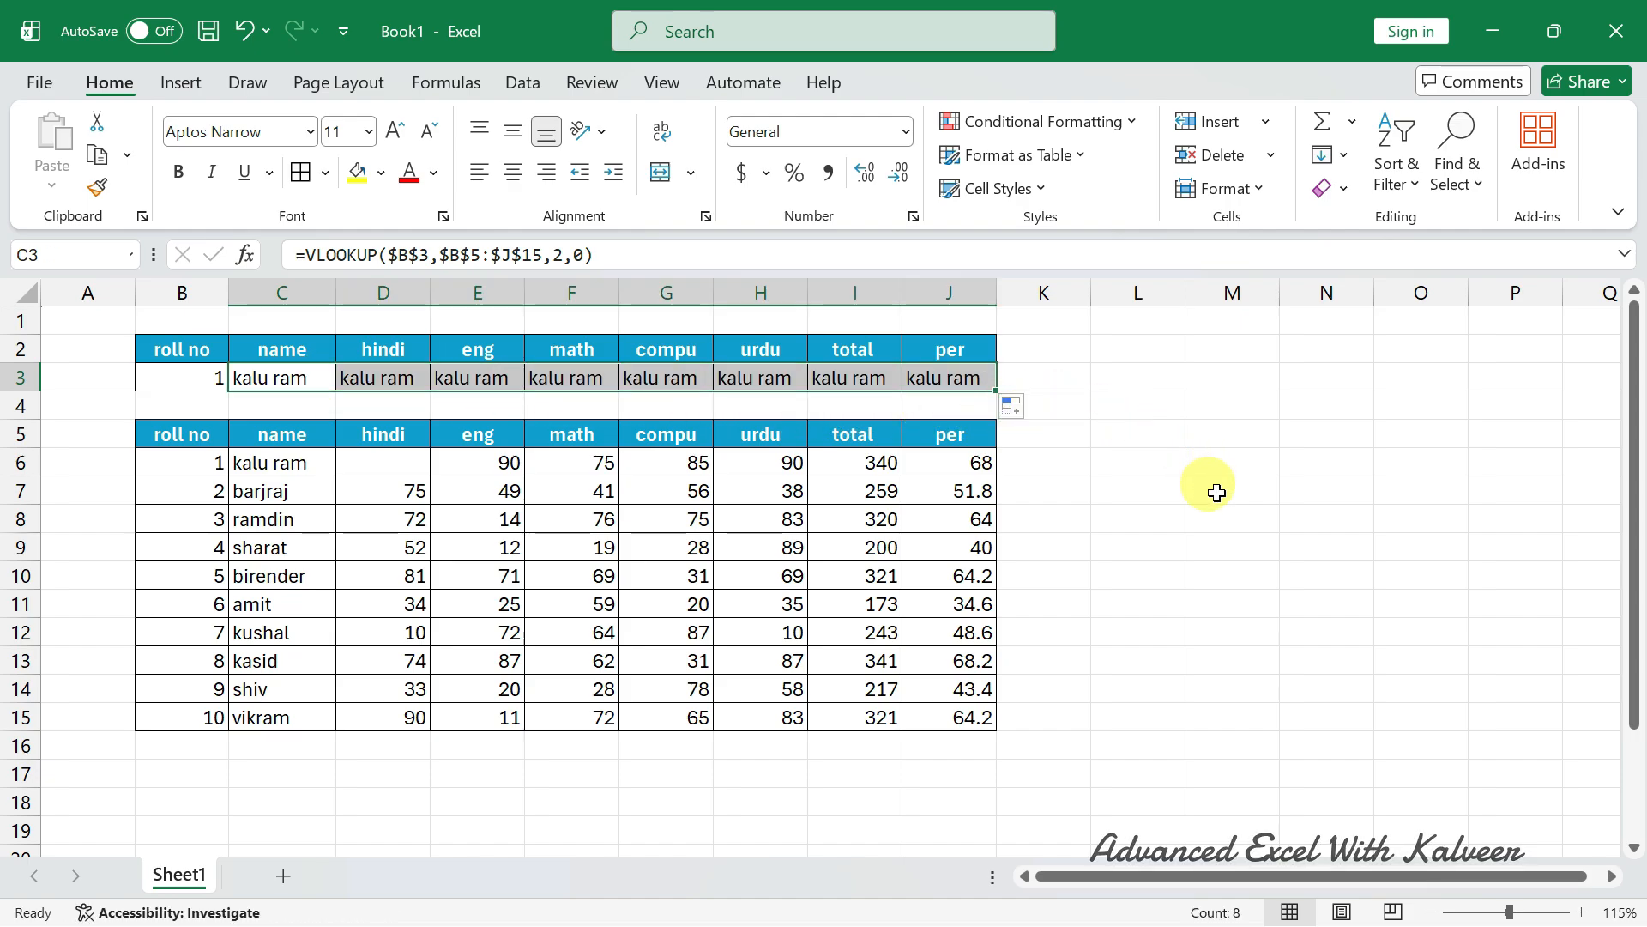
# Step: Try roll number 5 in B3 to test the filled formulas, and undo the change
pyautogui.click(168, 375)
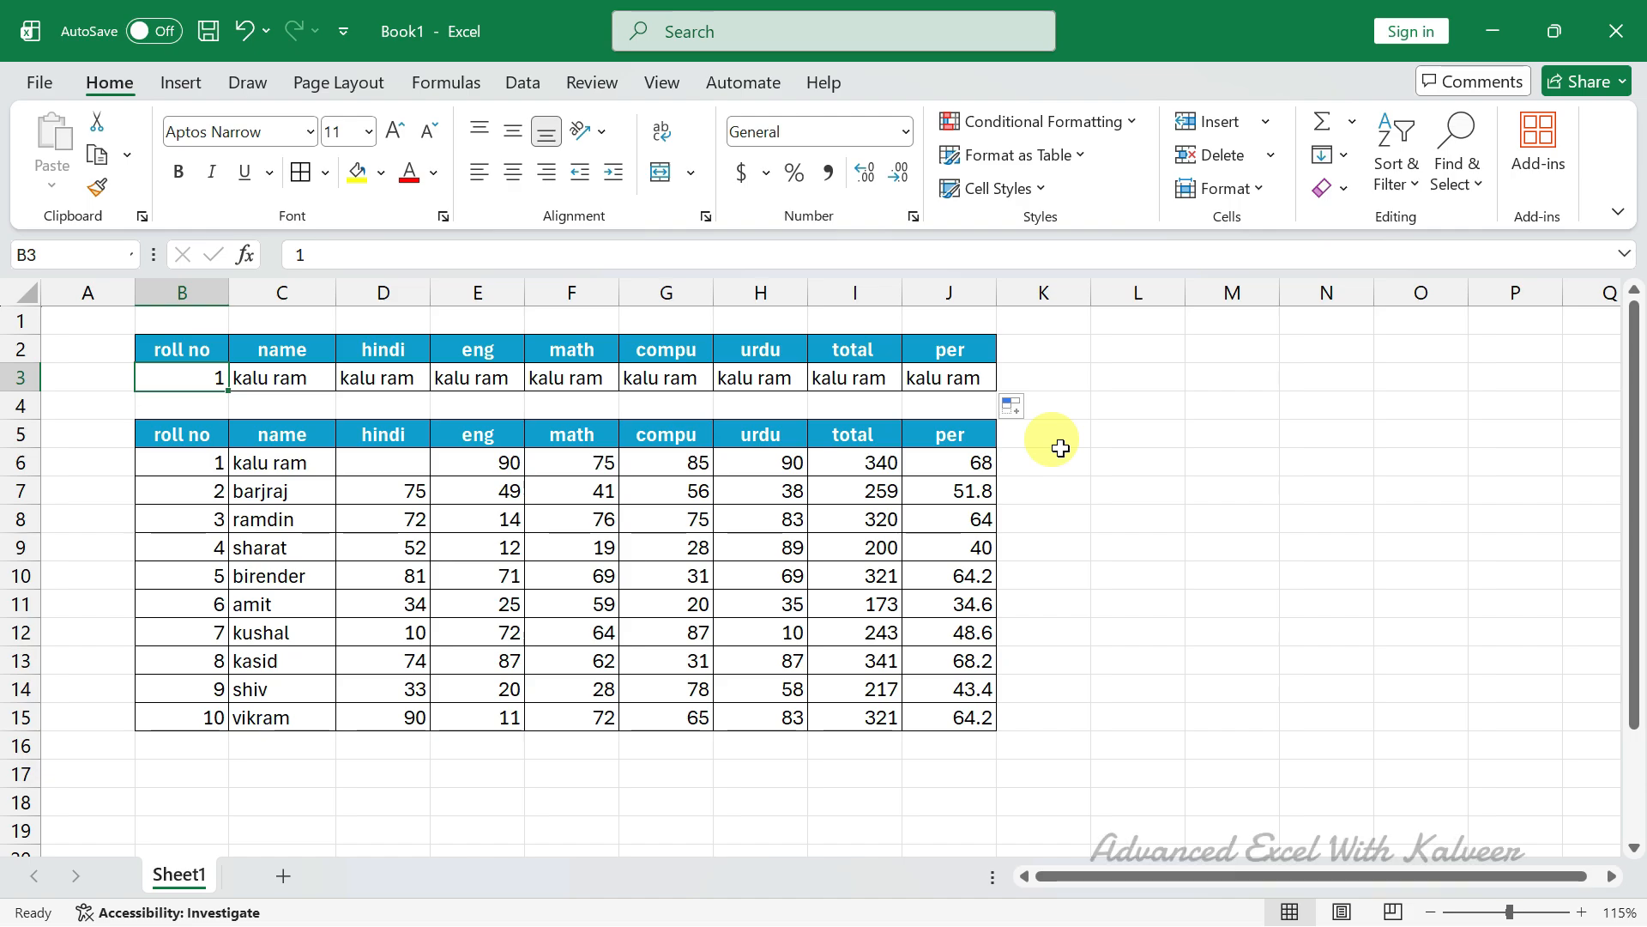
pyautogui.write('5')
pyautogui.press('Return')
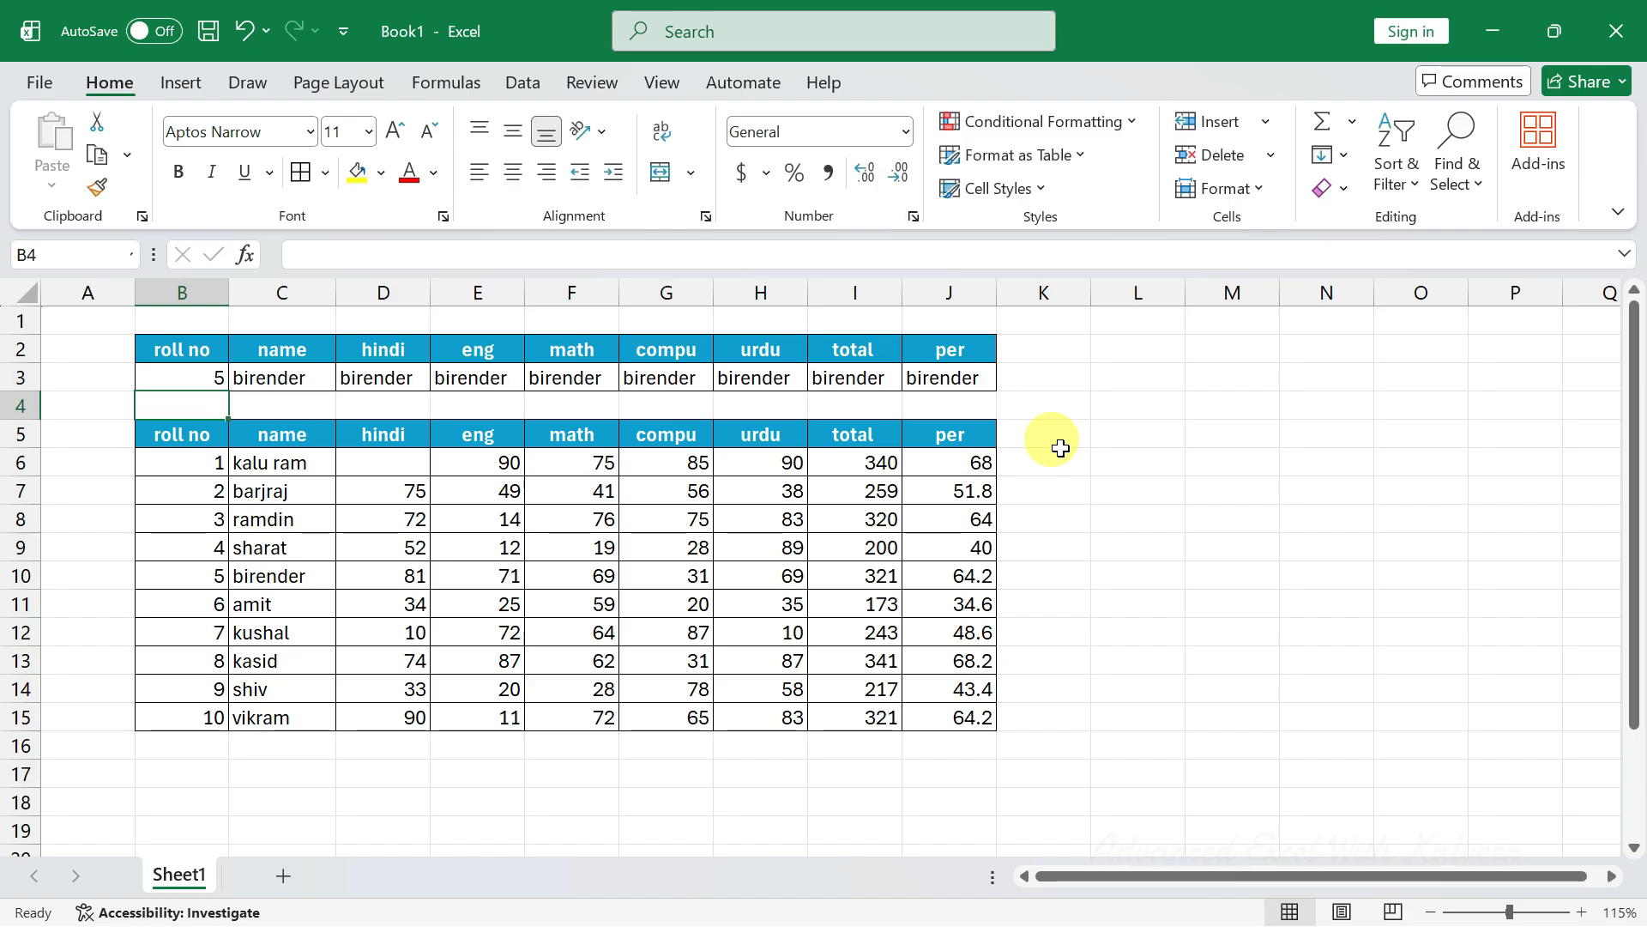
pyautogui.hotkey('ctrl', 'z')
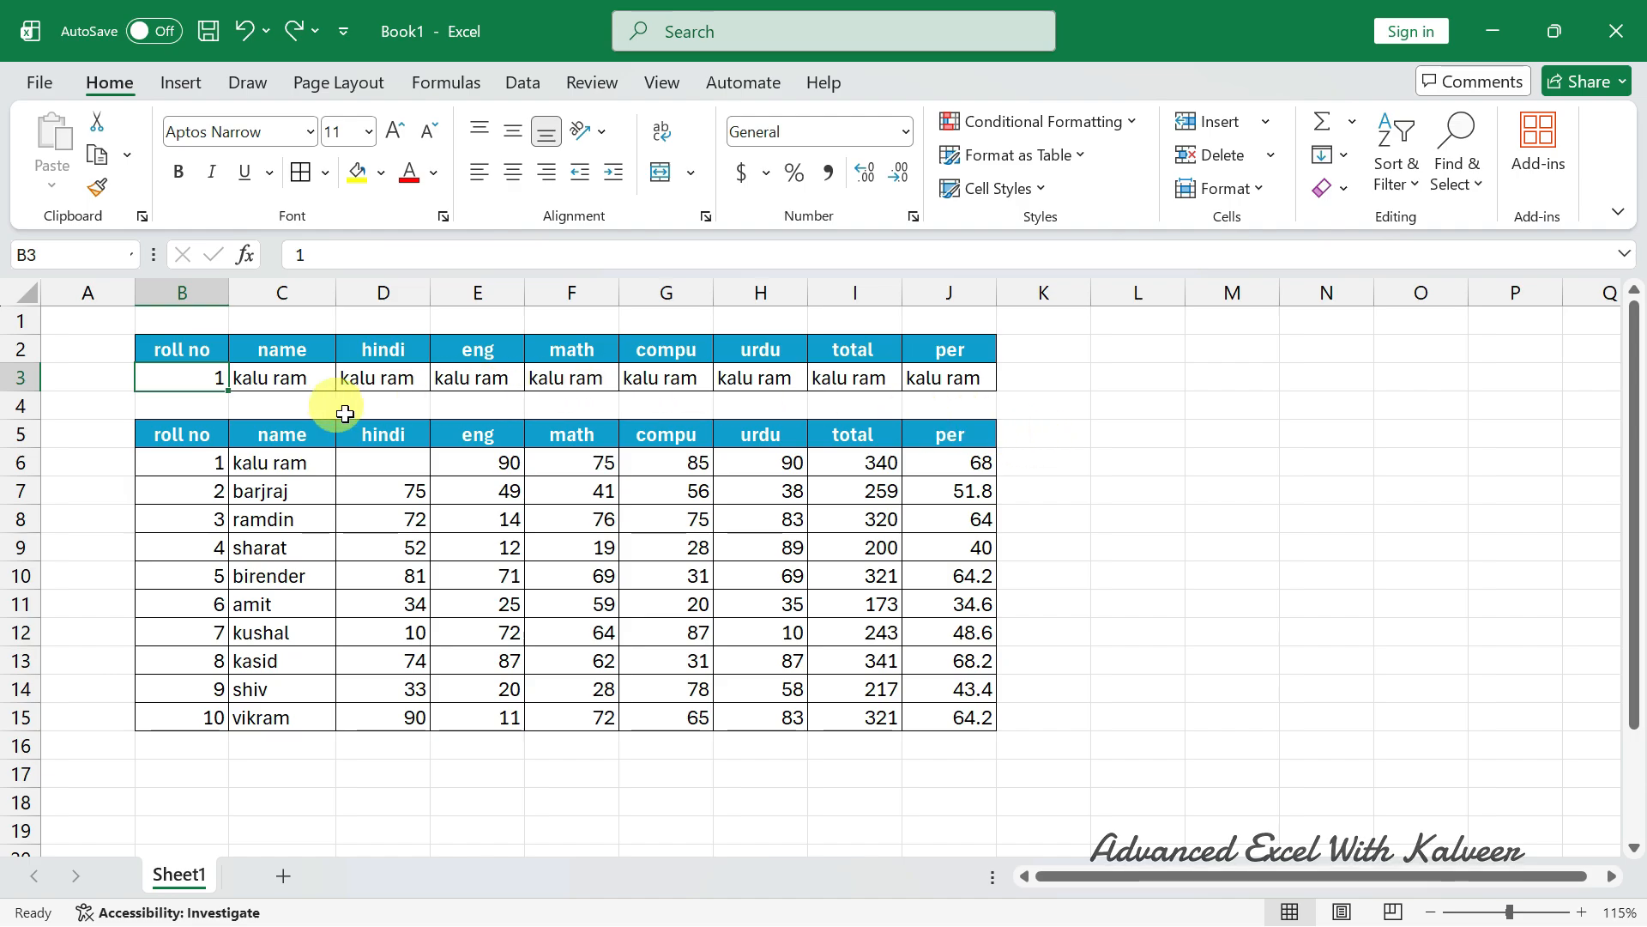
# Step: Inspect the lookup value, table range and column index arguments of the VLOOKUP formula in C3
pyautogui.click(314, 381)
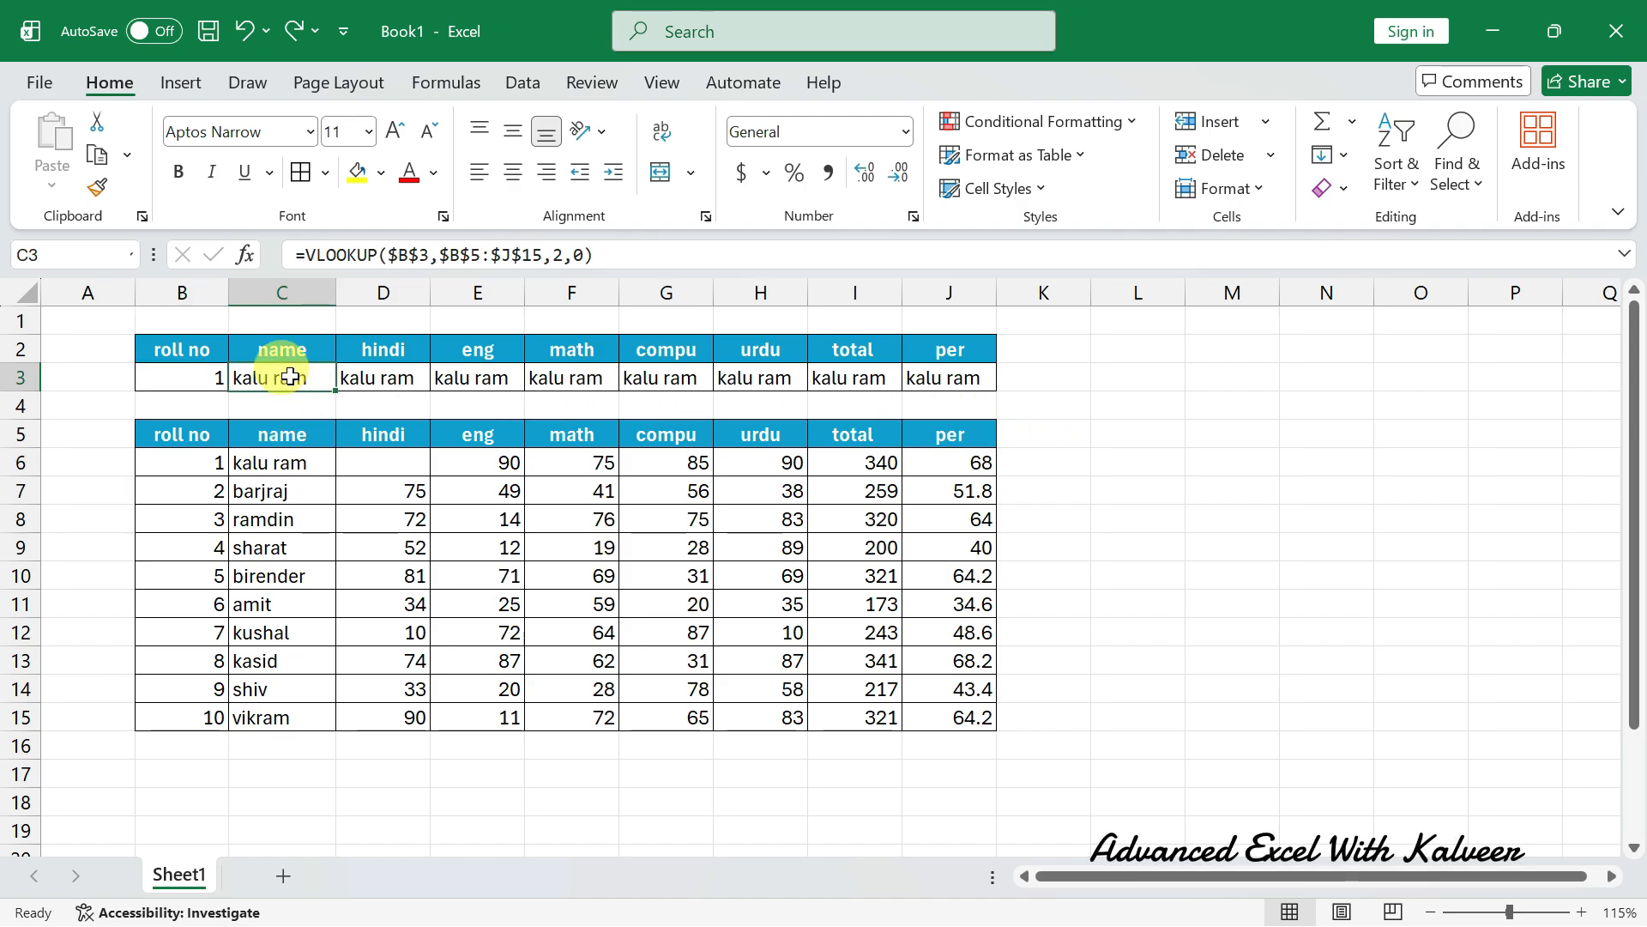
pyautogui.doubleClick(290, 379)
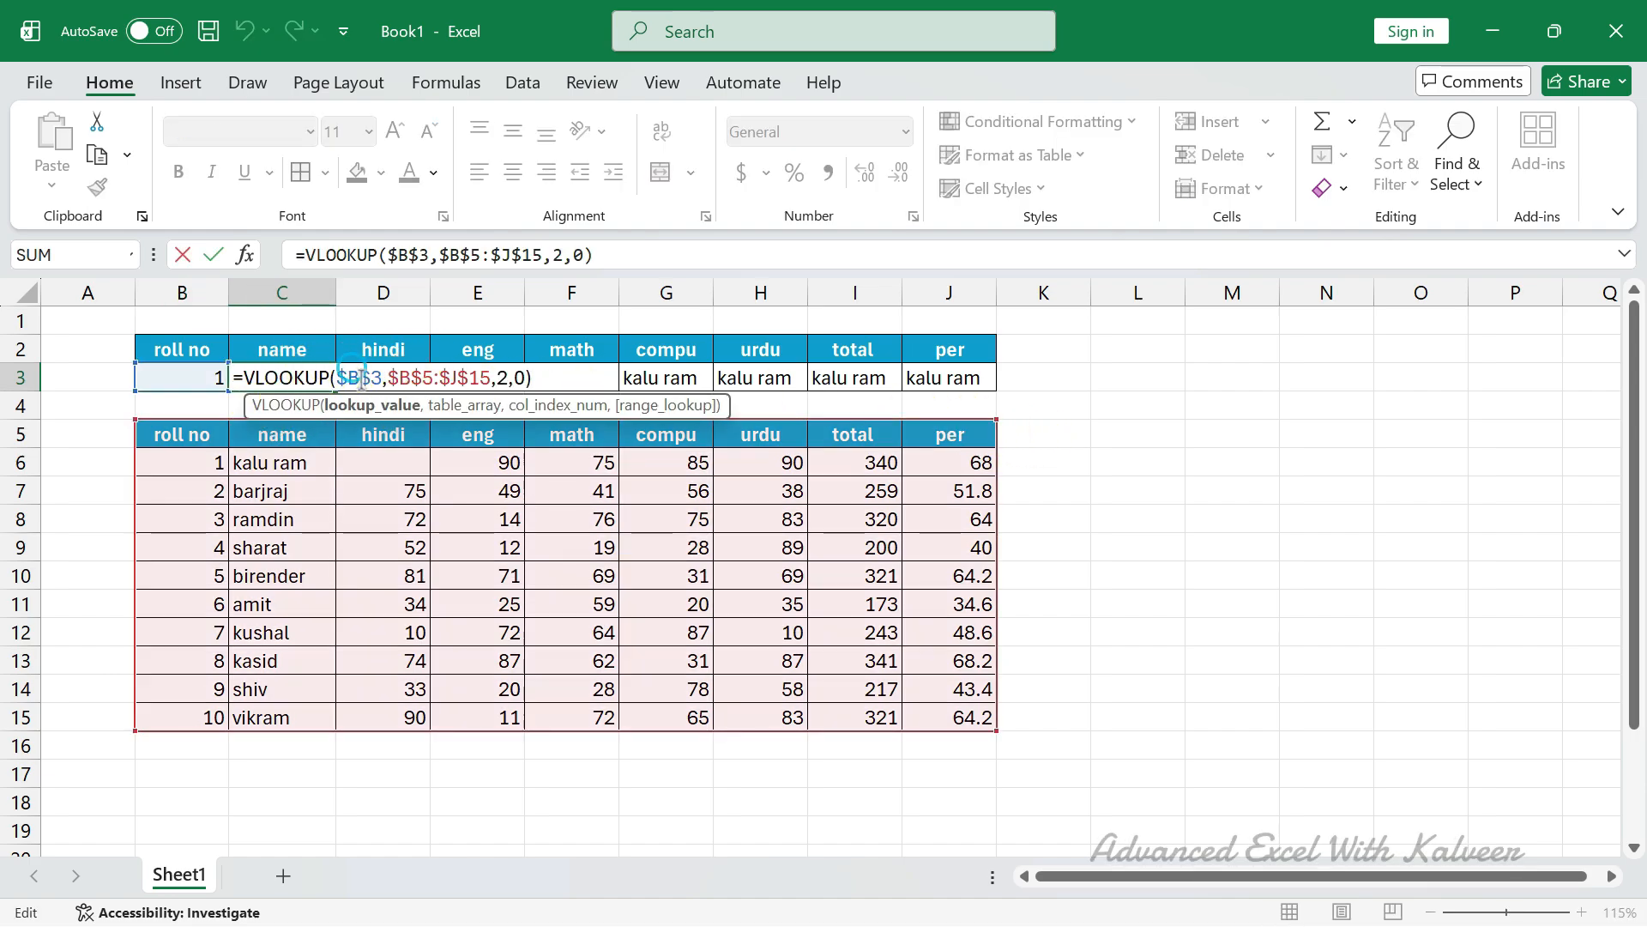
pyautogui.click(401, 370)
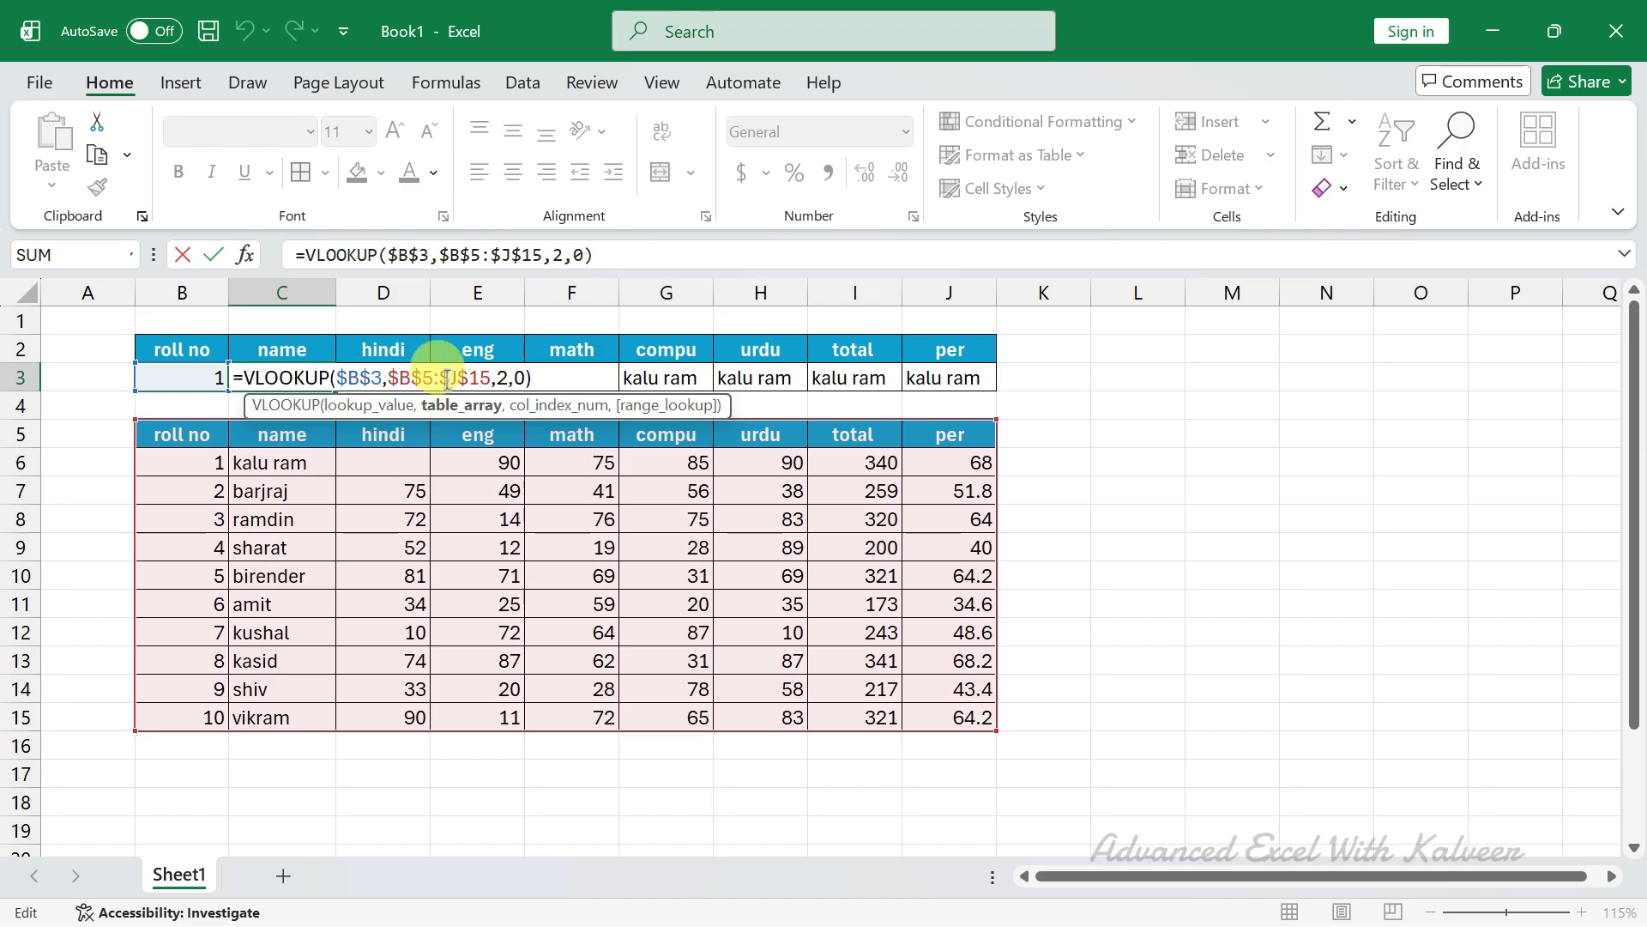
pyautogui.click(502, 371)
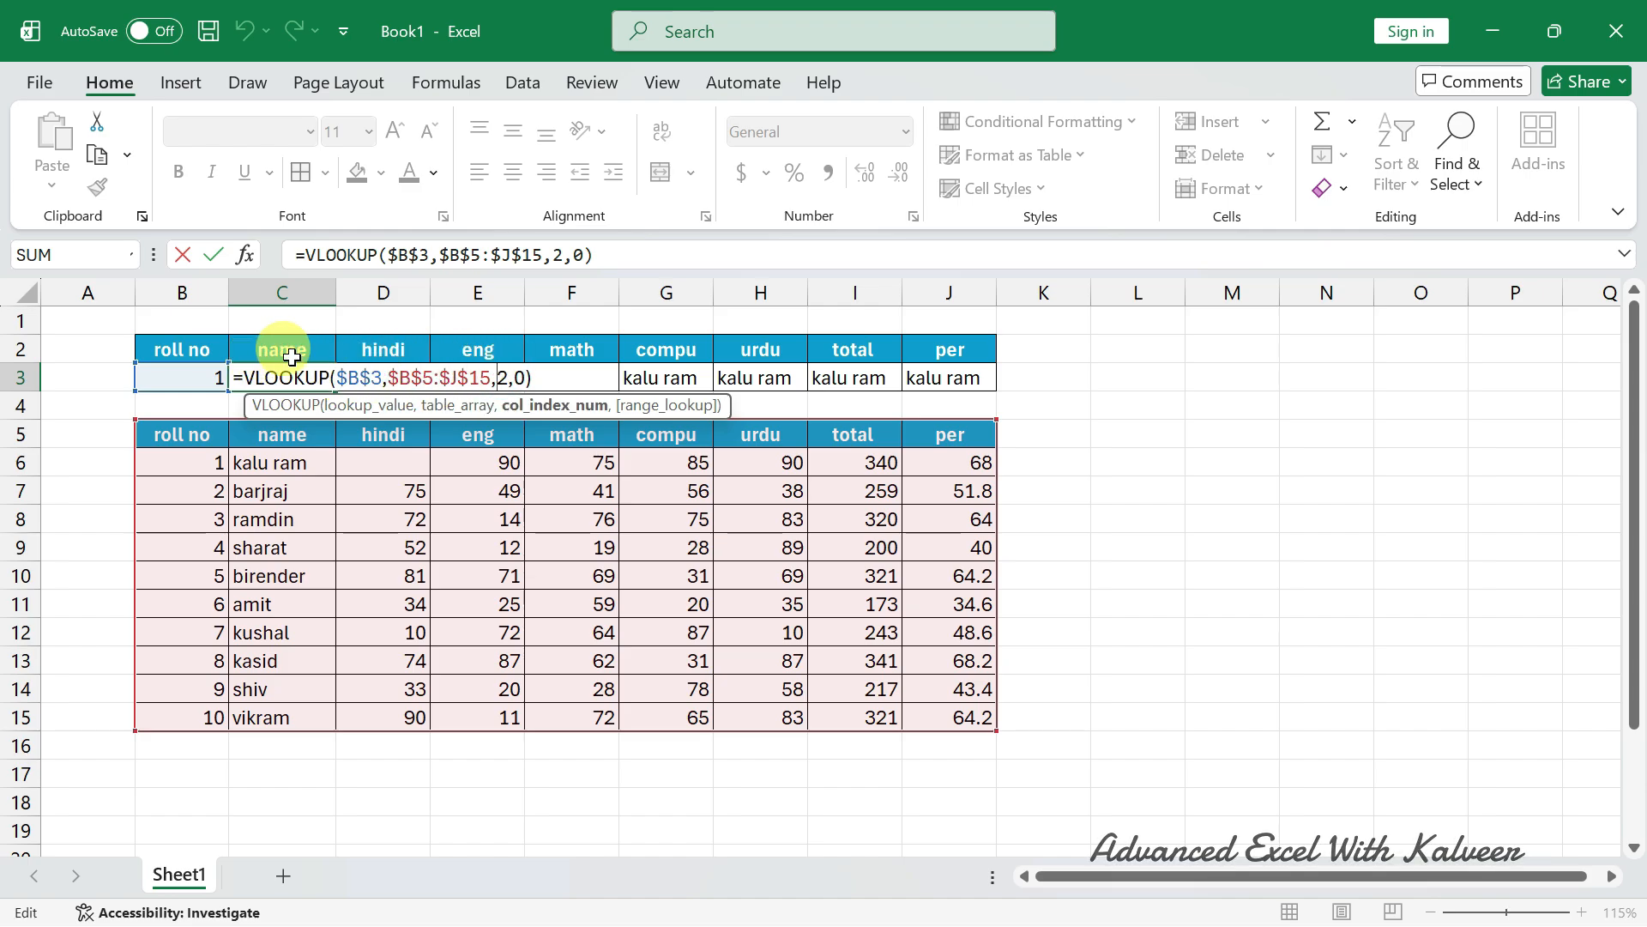
pyautogui.hotkey('ctrl', 'Return')
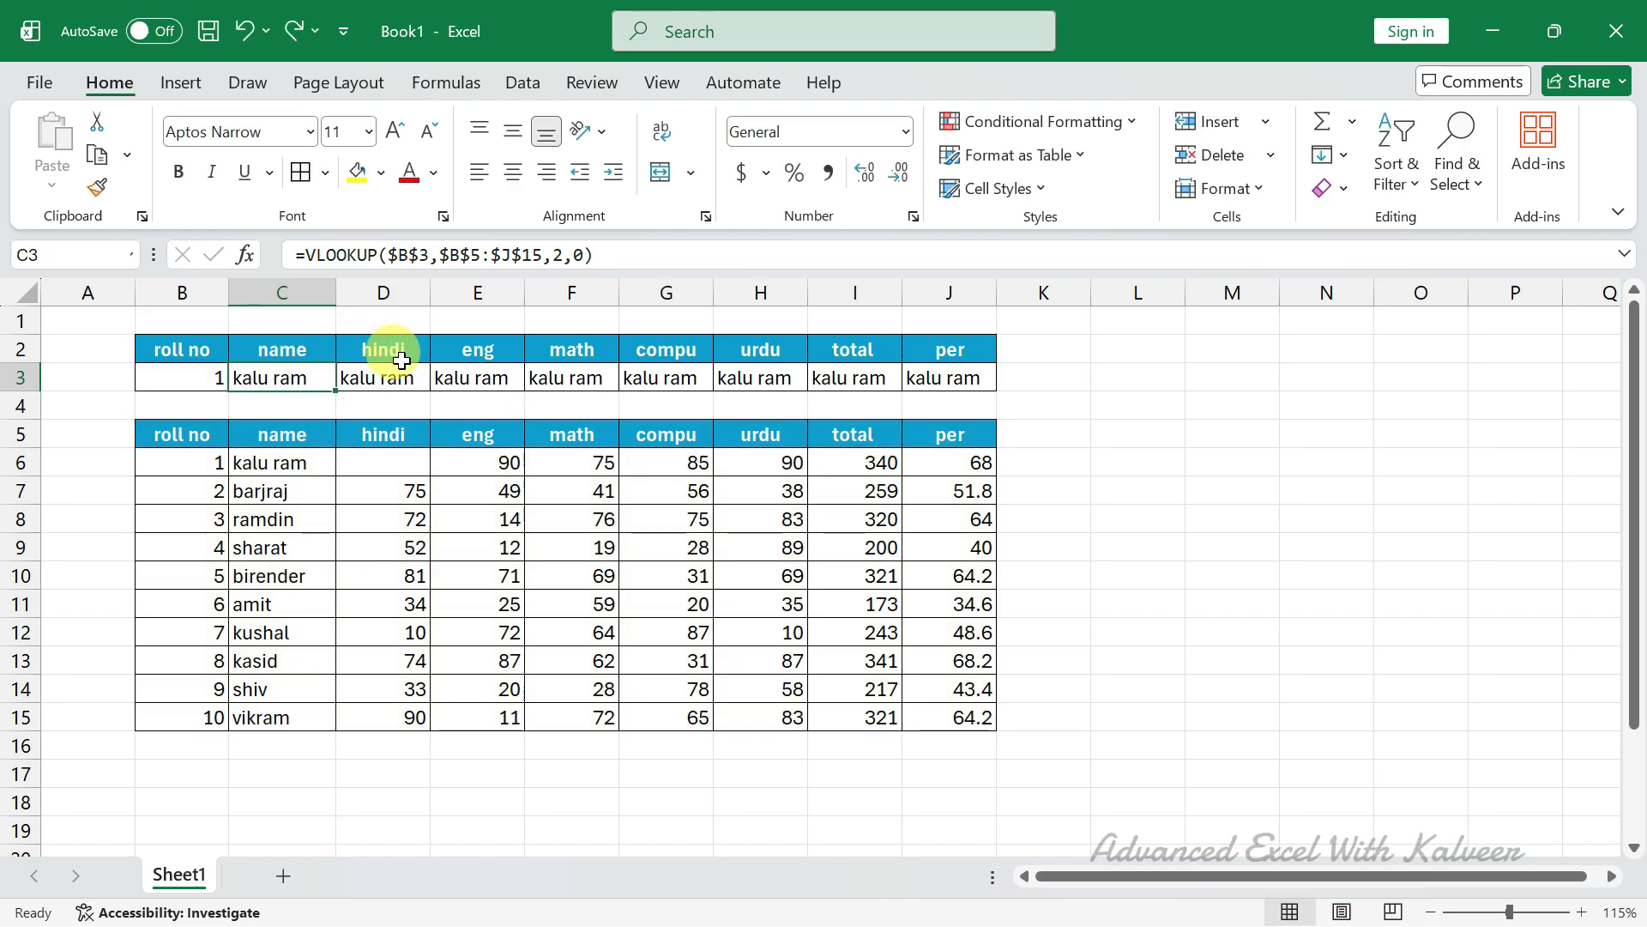
# Step: Change the column index in the D3 formula to 3 to look up the hindi marks
pyautogui.doubleClick(399, 374)
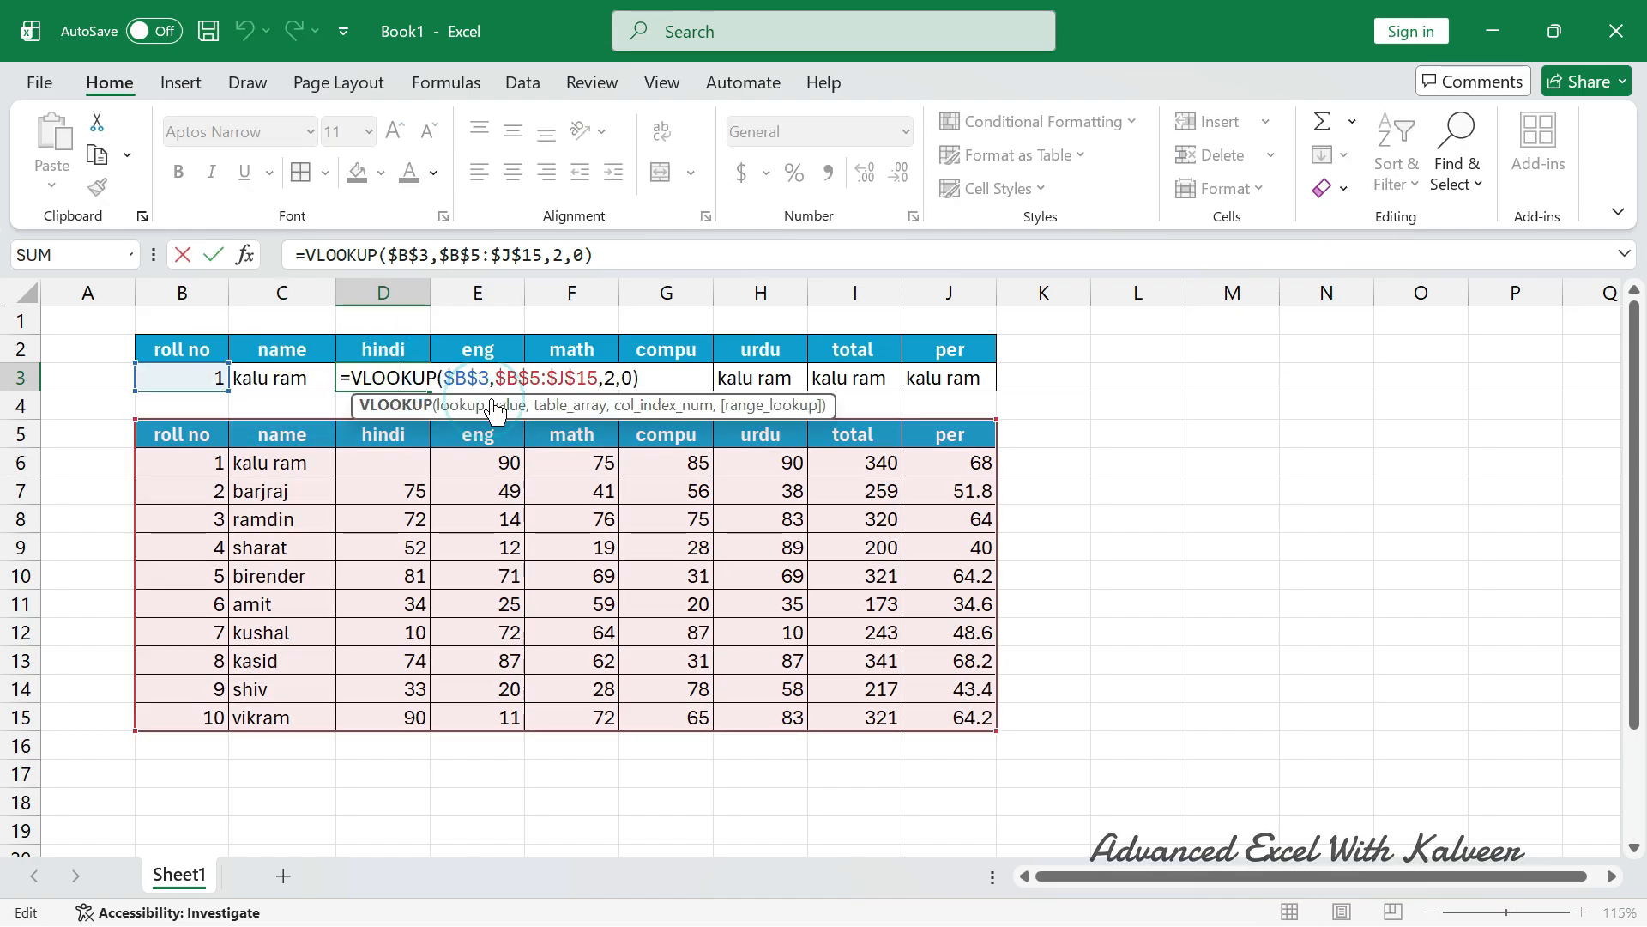
pyautogui.click(609, 374)
pyautogui.press('BackSpace')
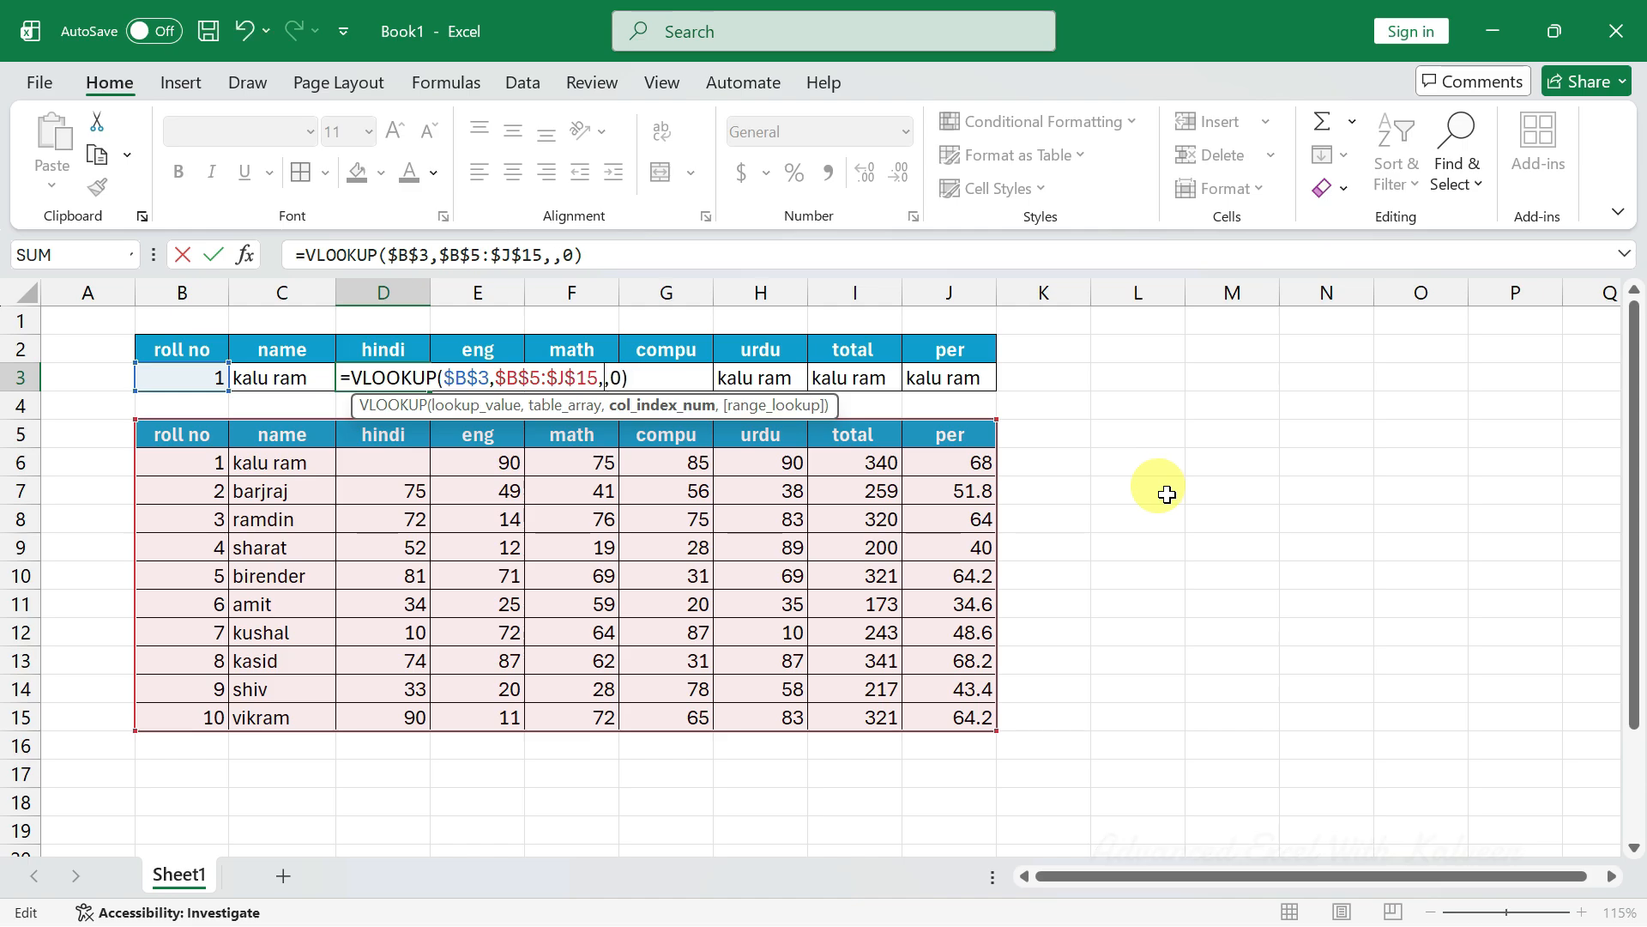
pyautogui.write('3')
pyautogui.press('Return')
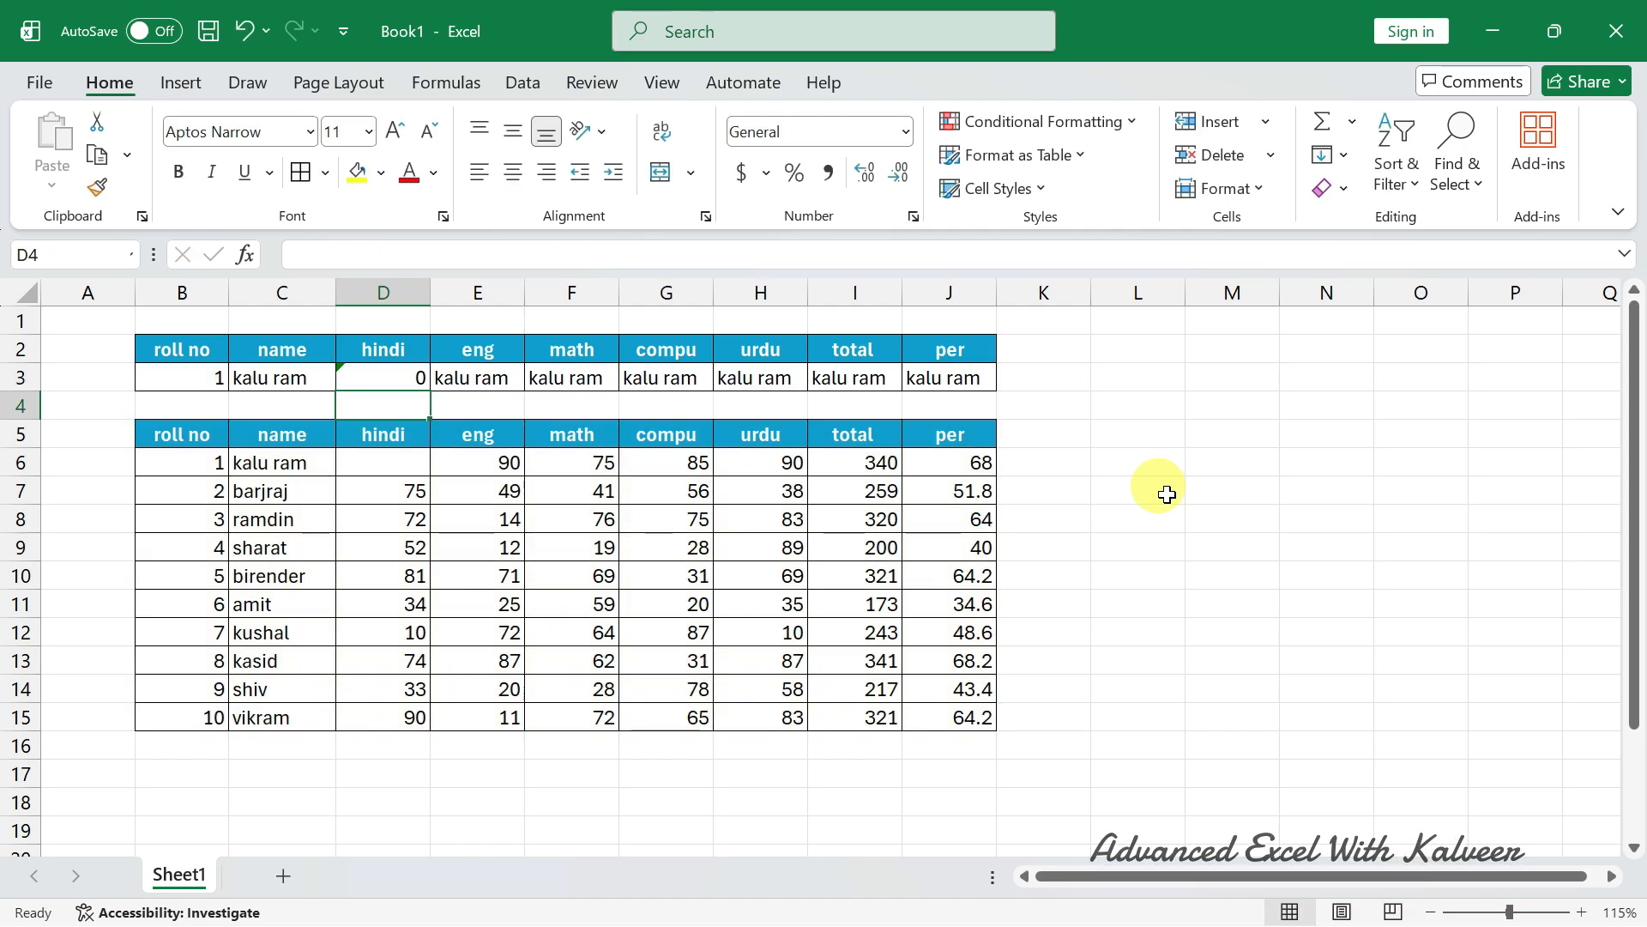
# Step: Enter 70 as the hindi marks for roll number 1 in D6
pyautogui.press('Down')
pyautogui.press('Down')
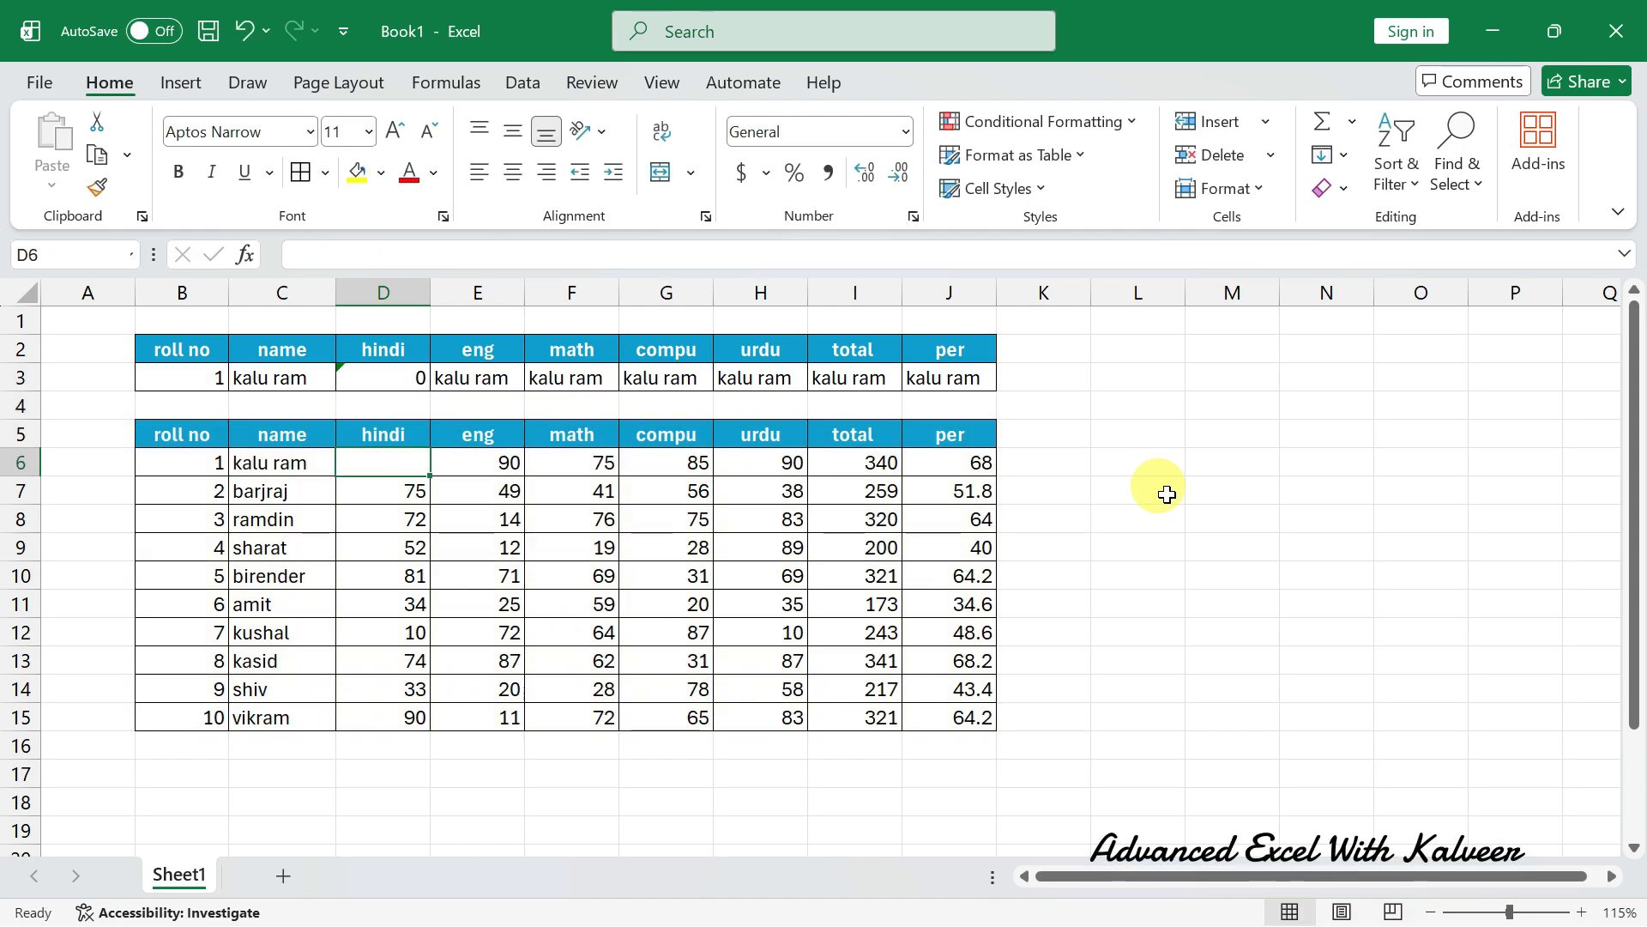
pyautogui.write('70')
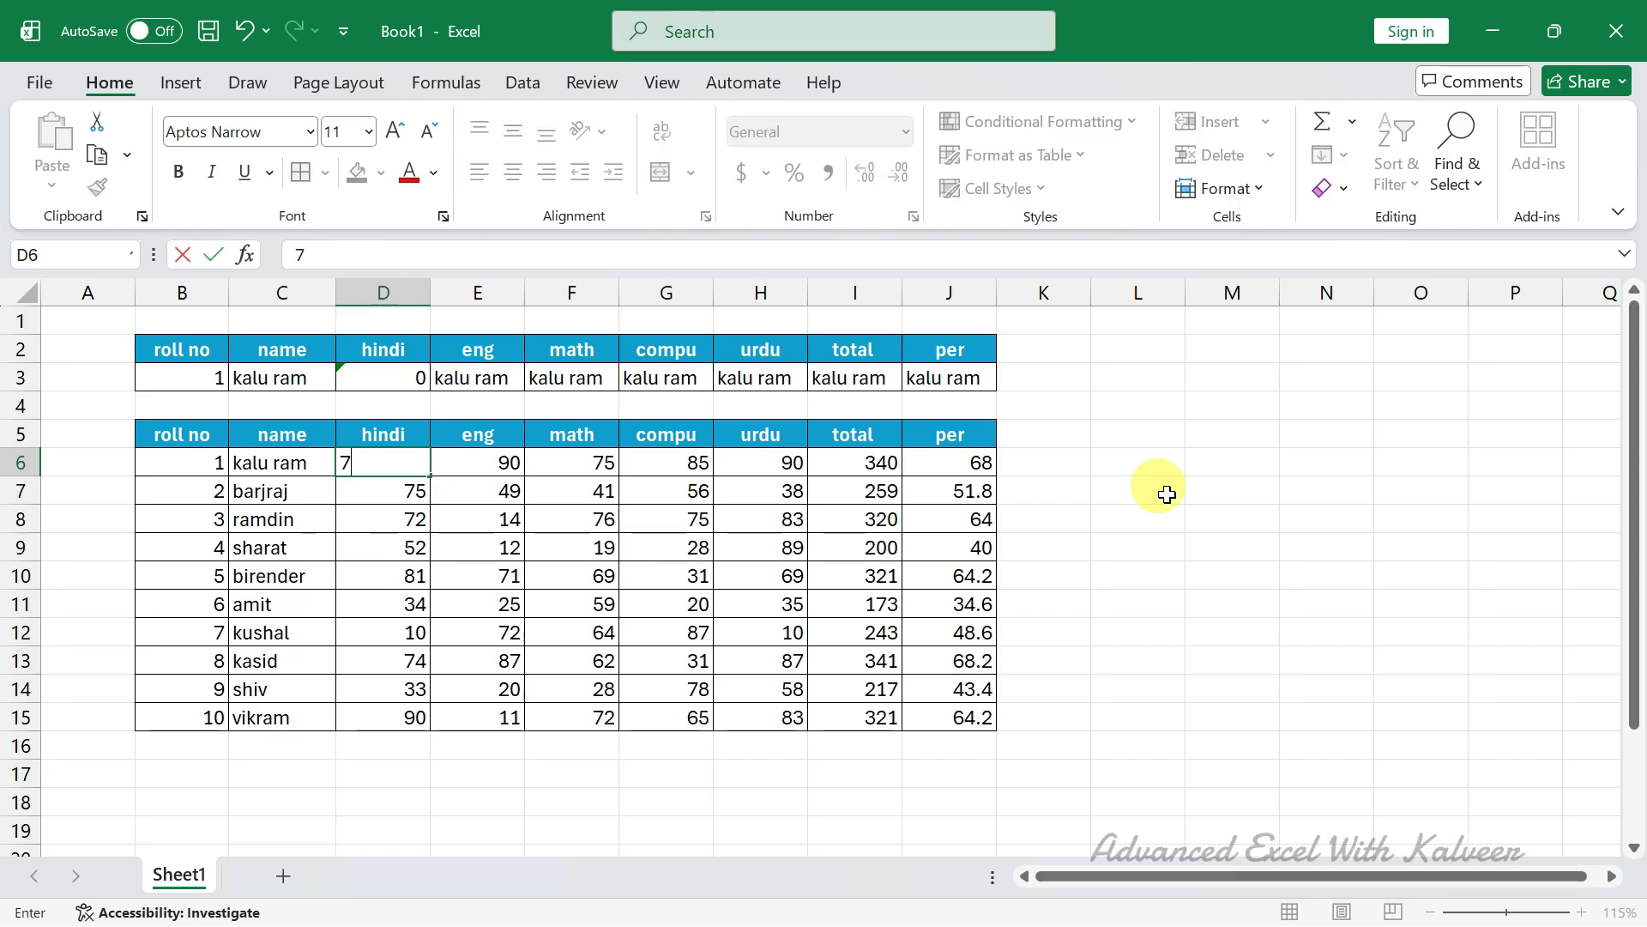
pyautogui.press('Return')
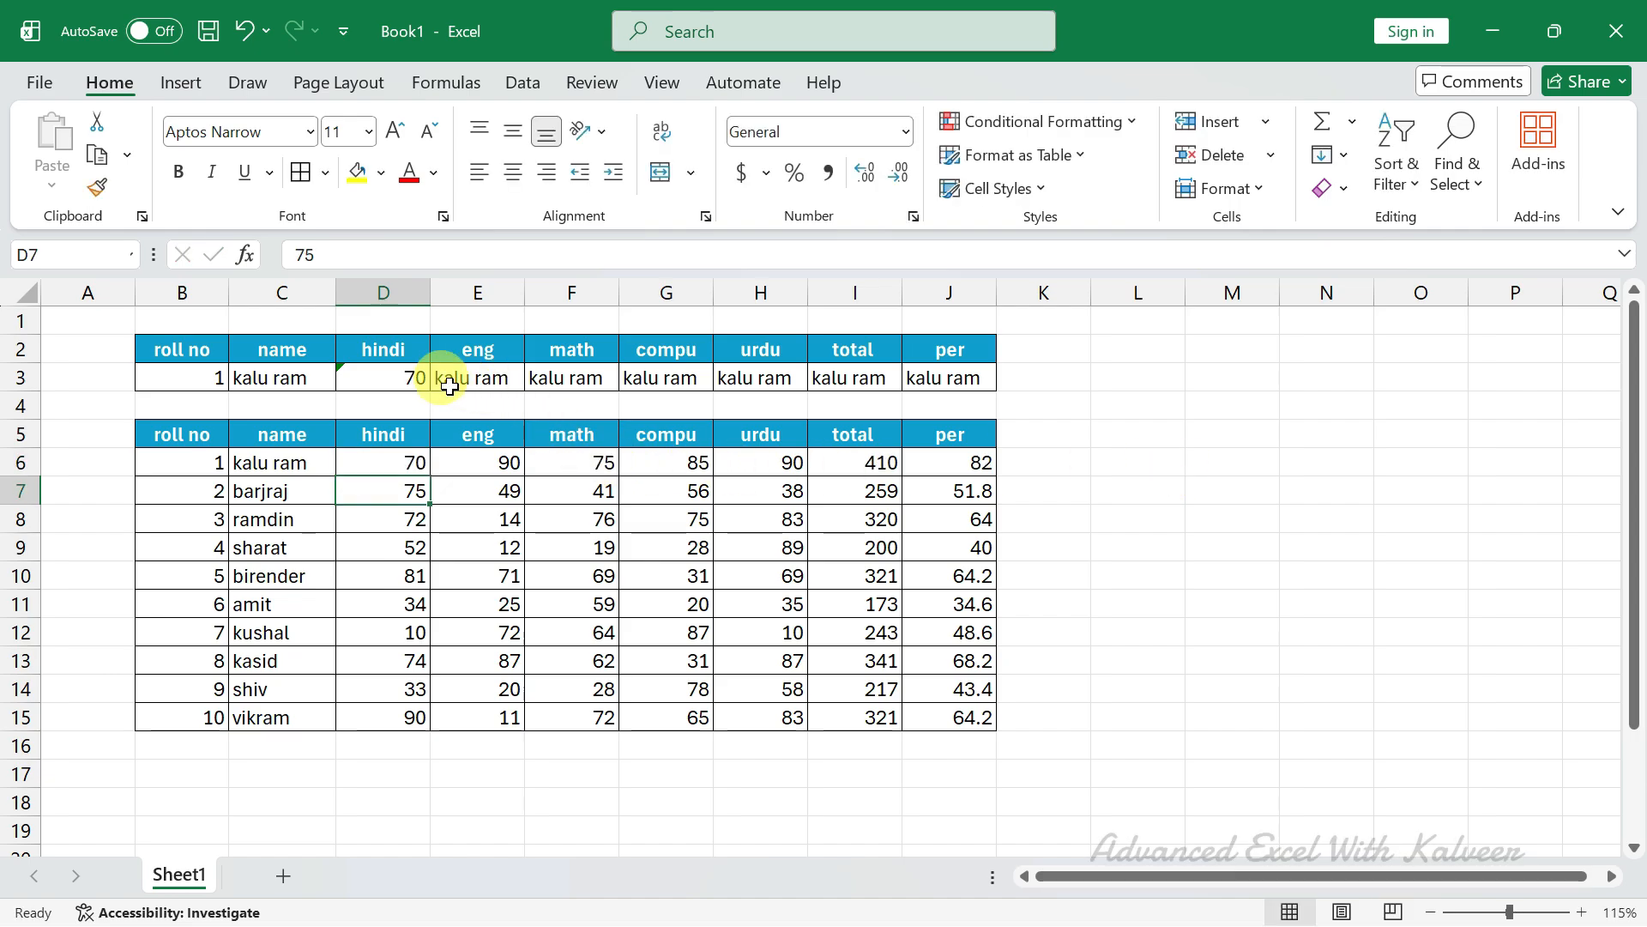
# Step: Inspect the column index arguments in the E3 and F3 formulas
pyautogui.click(486, 373)
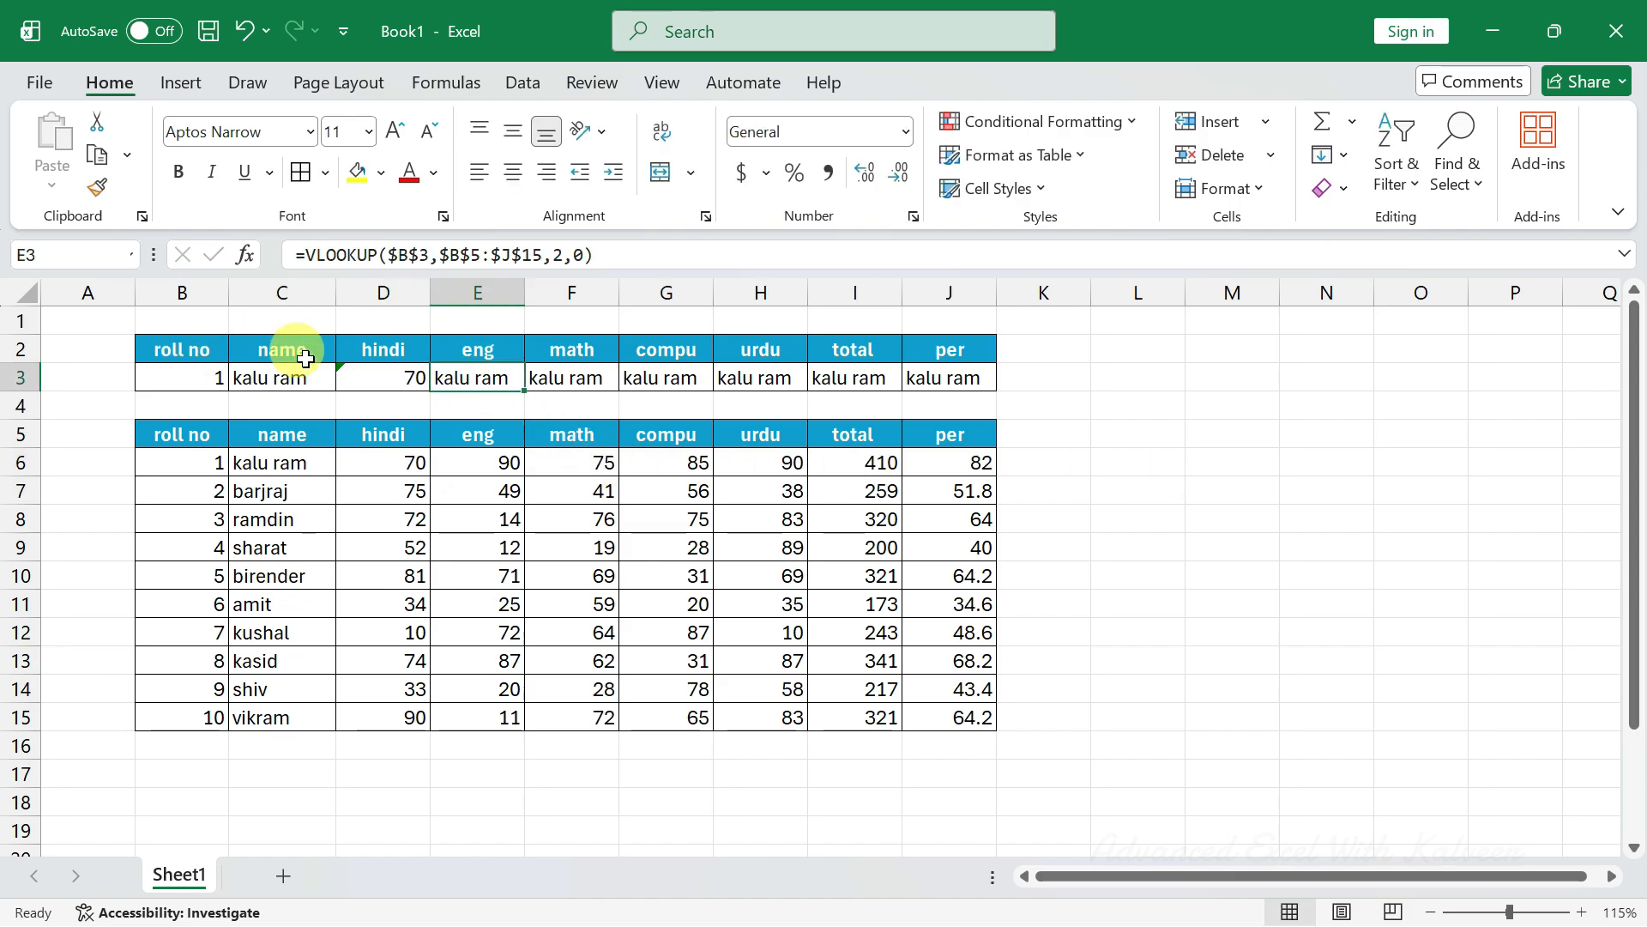
pyautogui.doubleClick(482, 381)
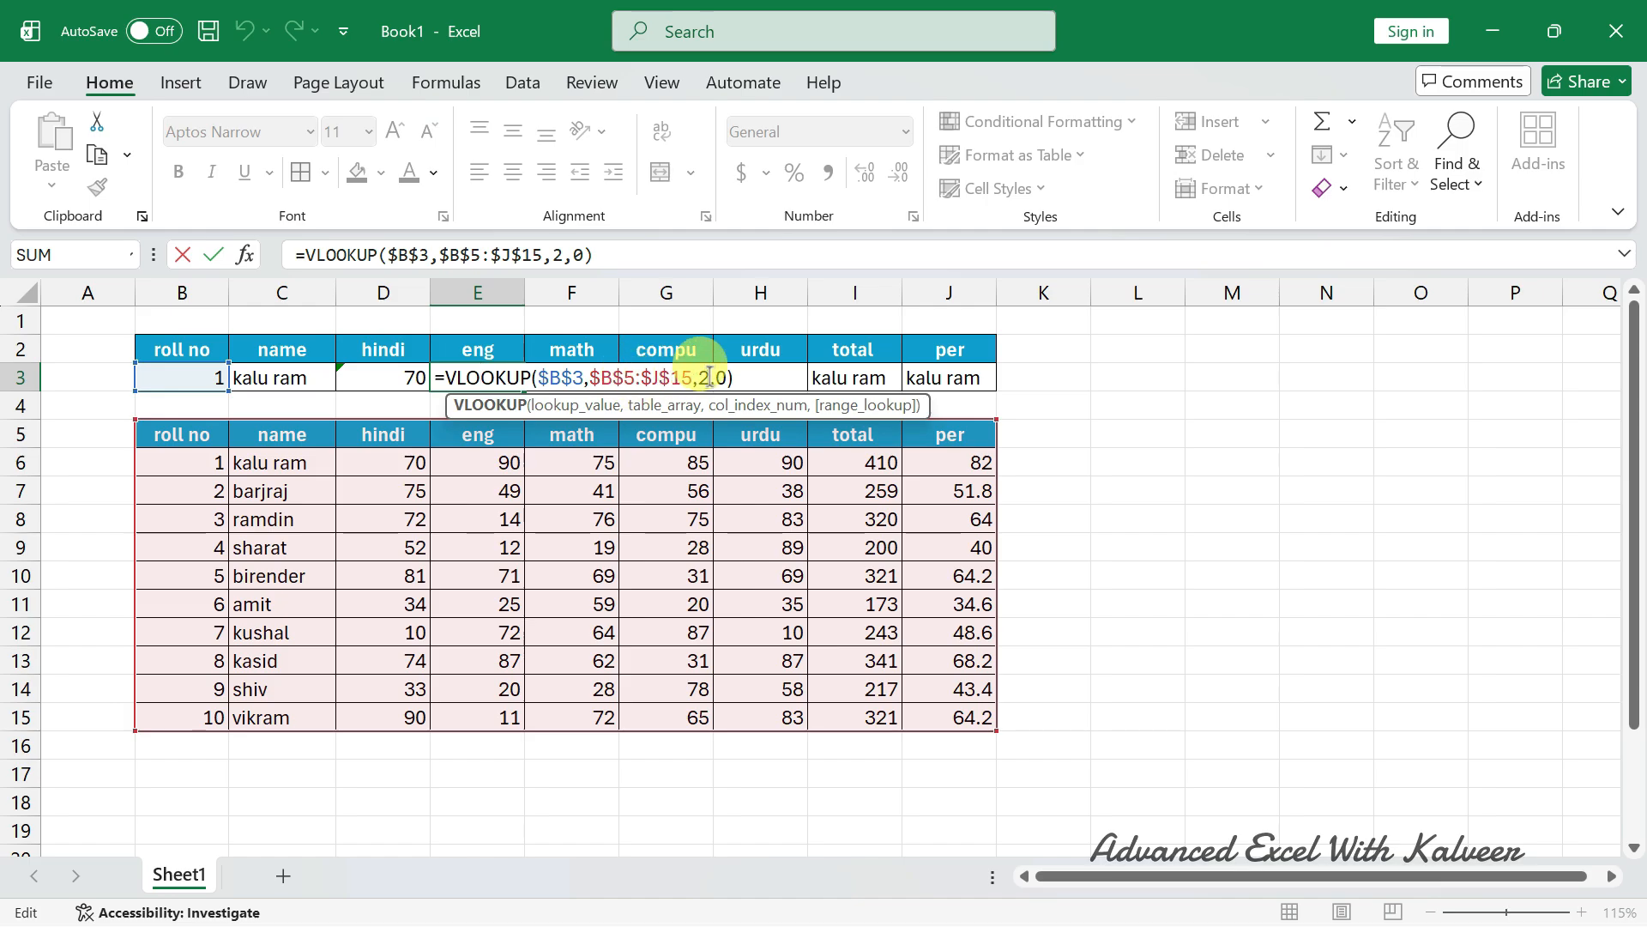
pyautogui.press('Escape')
pyautogui.click(591, 382)
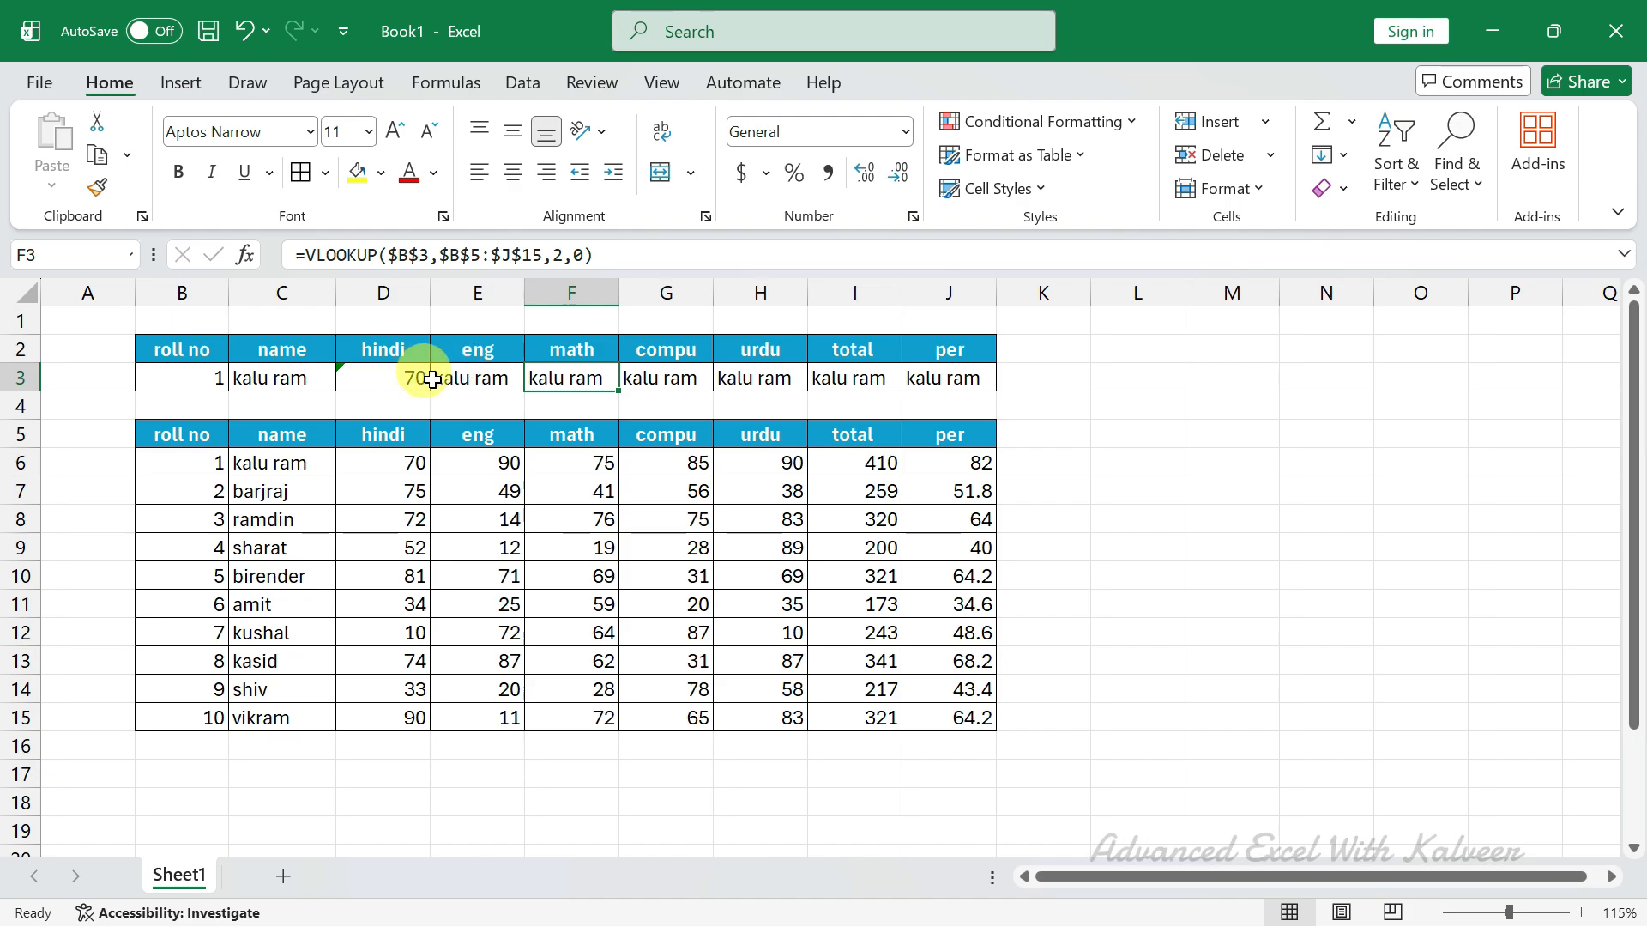
pyautogui.hotkey('ctrl', 'z')
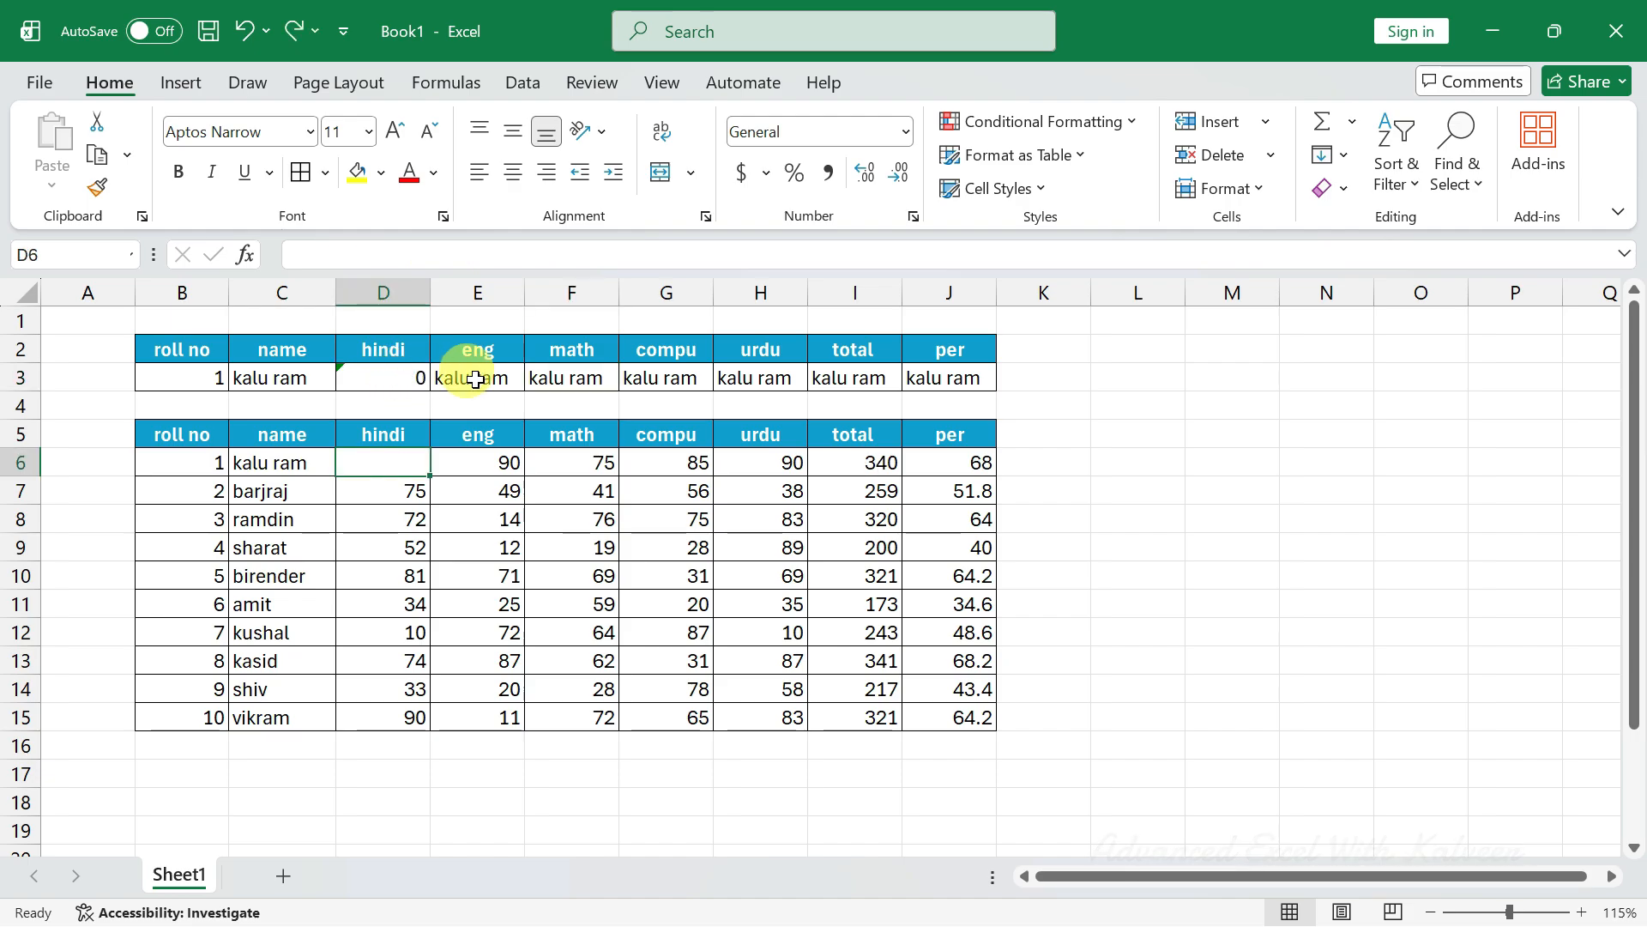
# Step: Compare the column index arguments in the C3 and D3 formulas
pyautogui.click(312, 375)
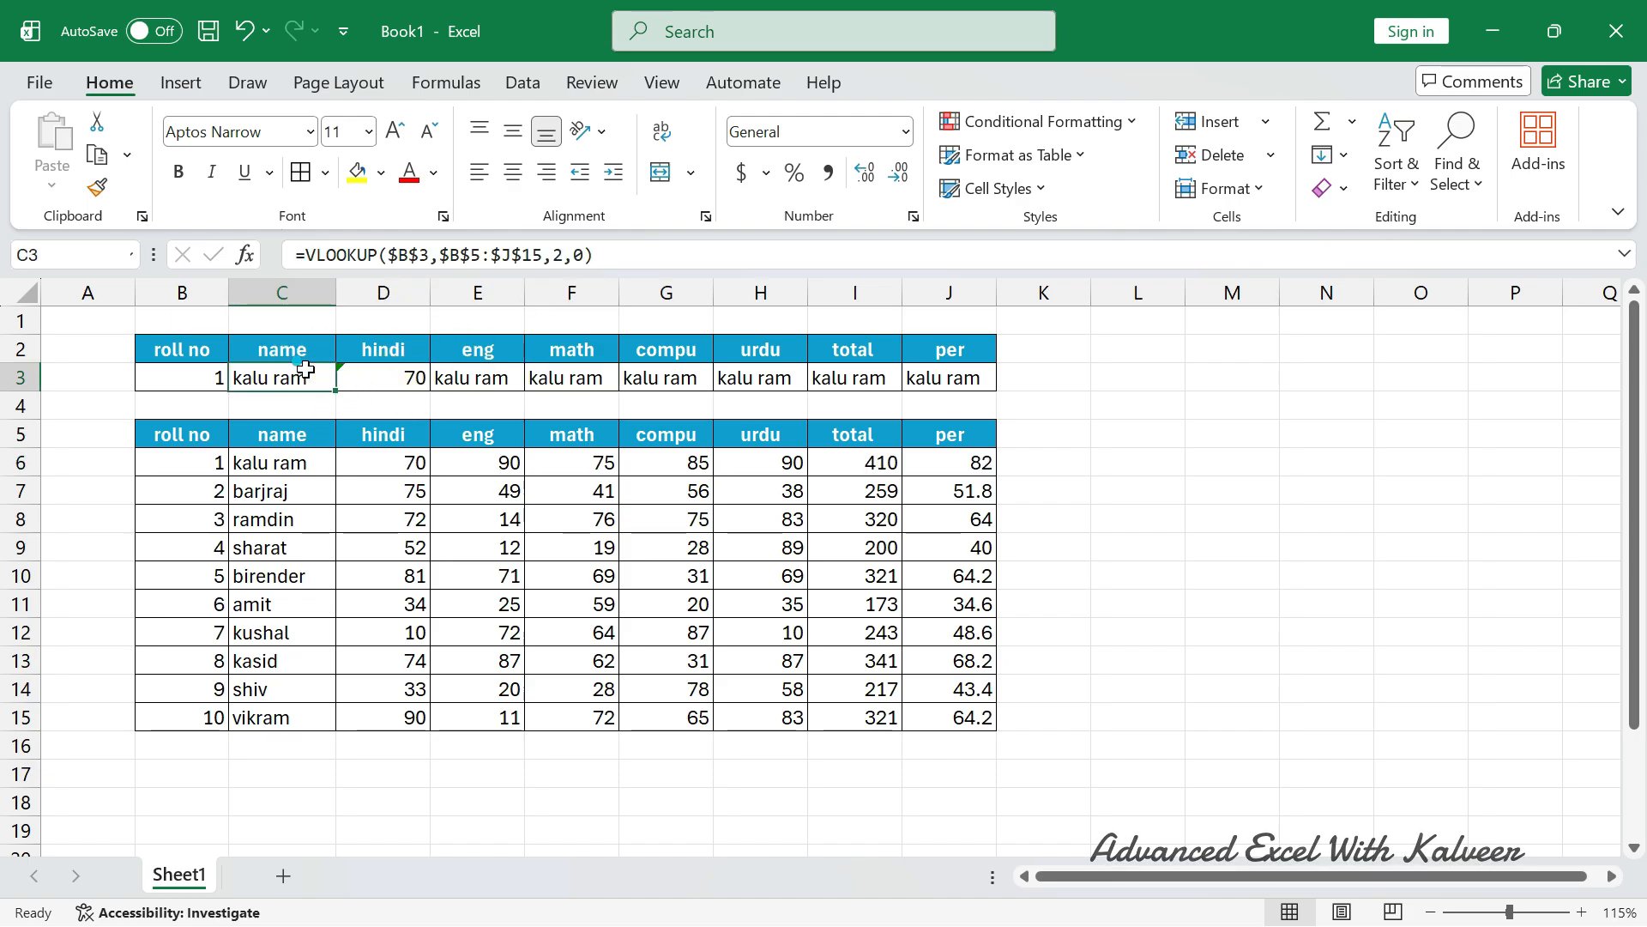
pyautogui.press('F2')
pyautogui.click(556, 269)
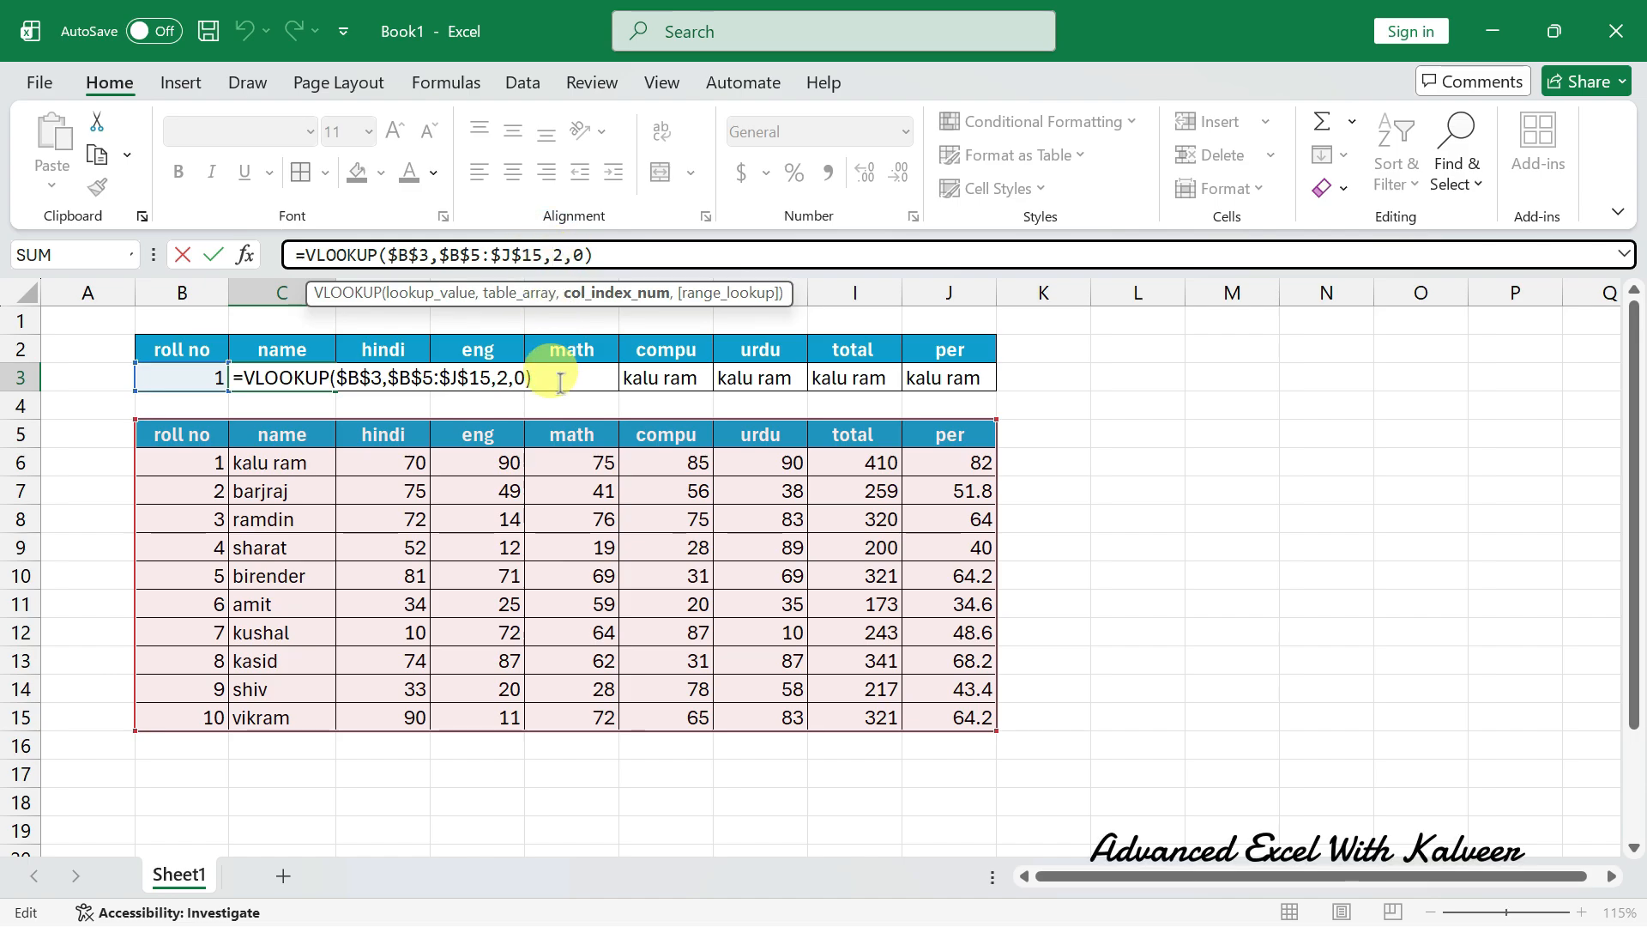
pyautogui.press('Escape')
pyautogui.doubleClick(399, 375)
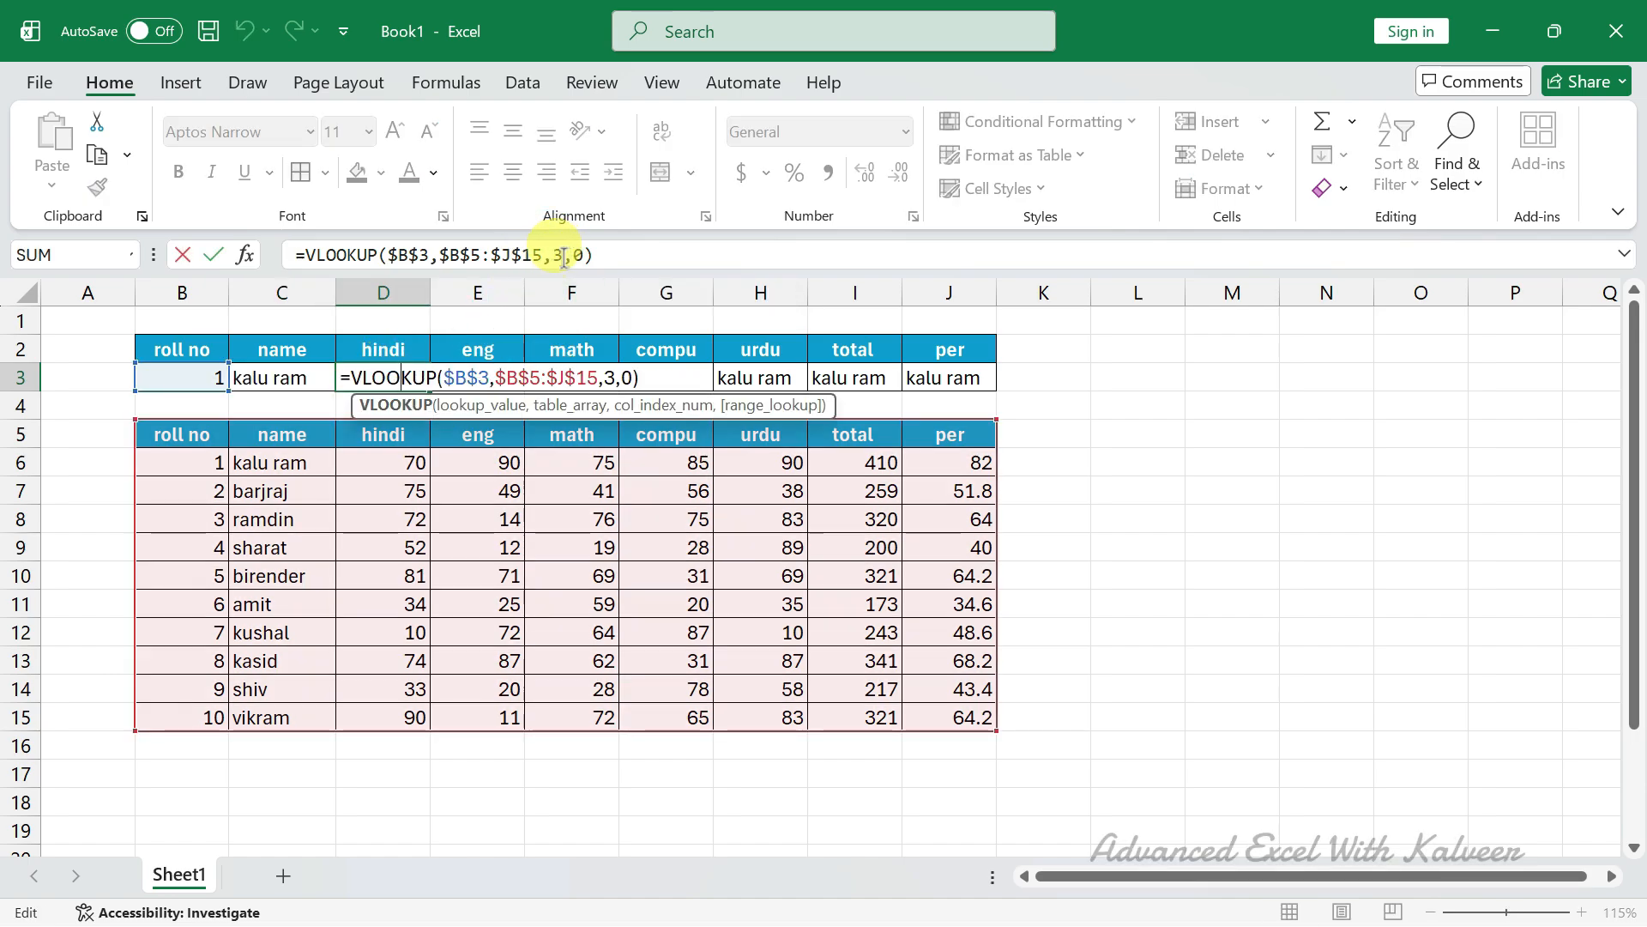
pyautogui.press('Escape')
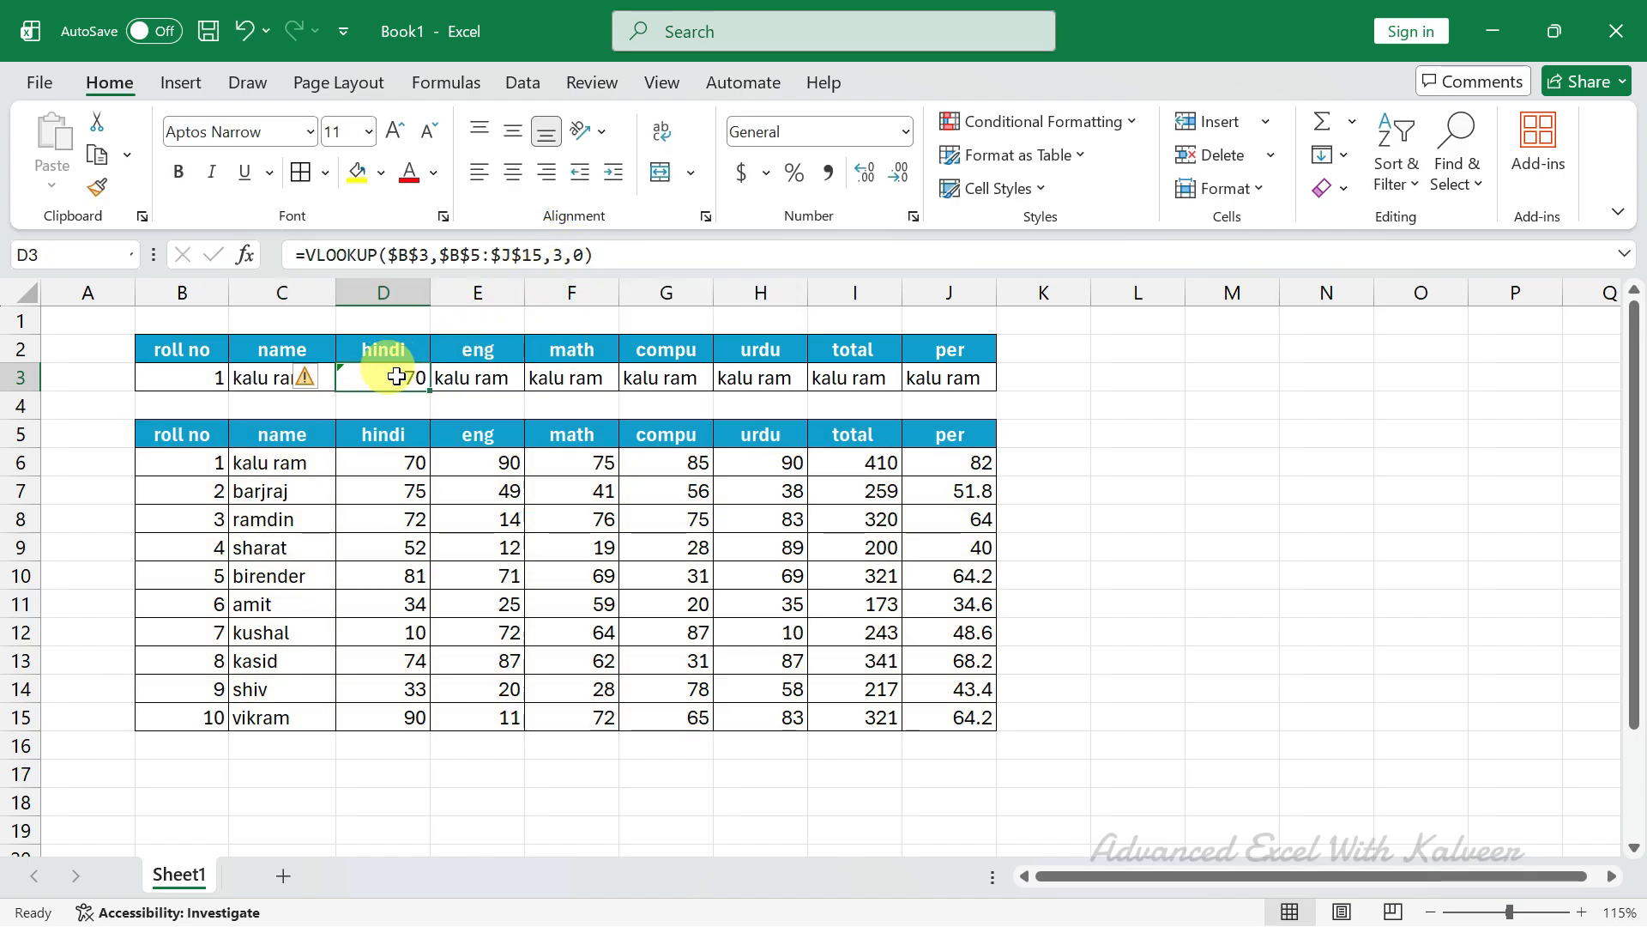
# Step: Refill D3:J3 with the VLOOKUP formula from C3, overwriting the edited formula in D3
pyautogui.click(258, 377)
pyautogui.moveTo(335, 396); pyautogui.dragTo(935, 379)
# Step: Examine the column index argument in the C3, D3, E3 and J3 formulas to see how it behaves when filled across
pyautogui.press('F2')
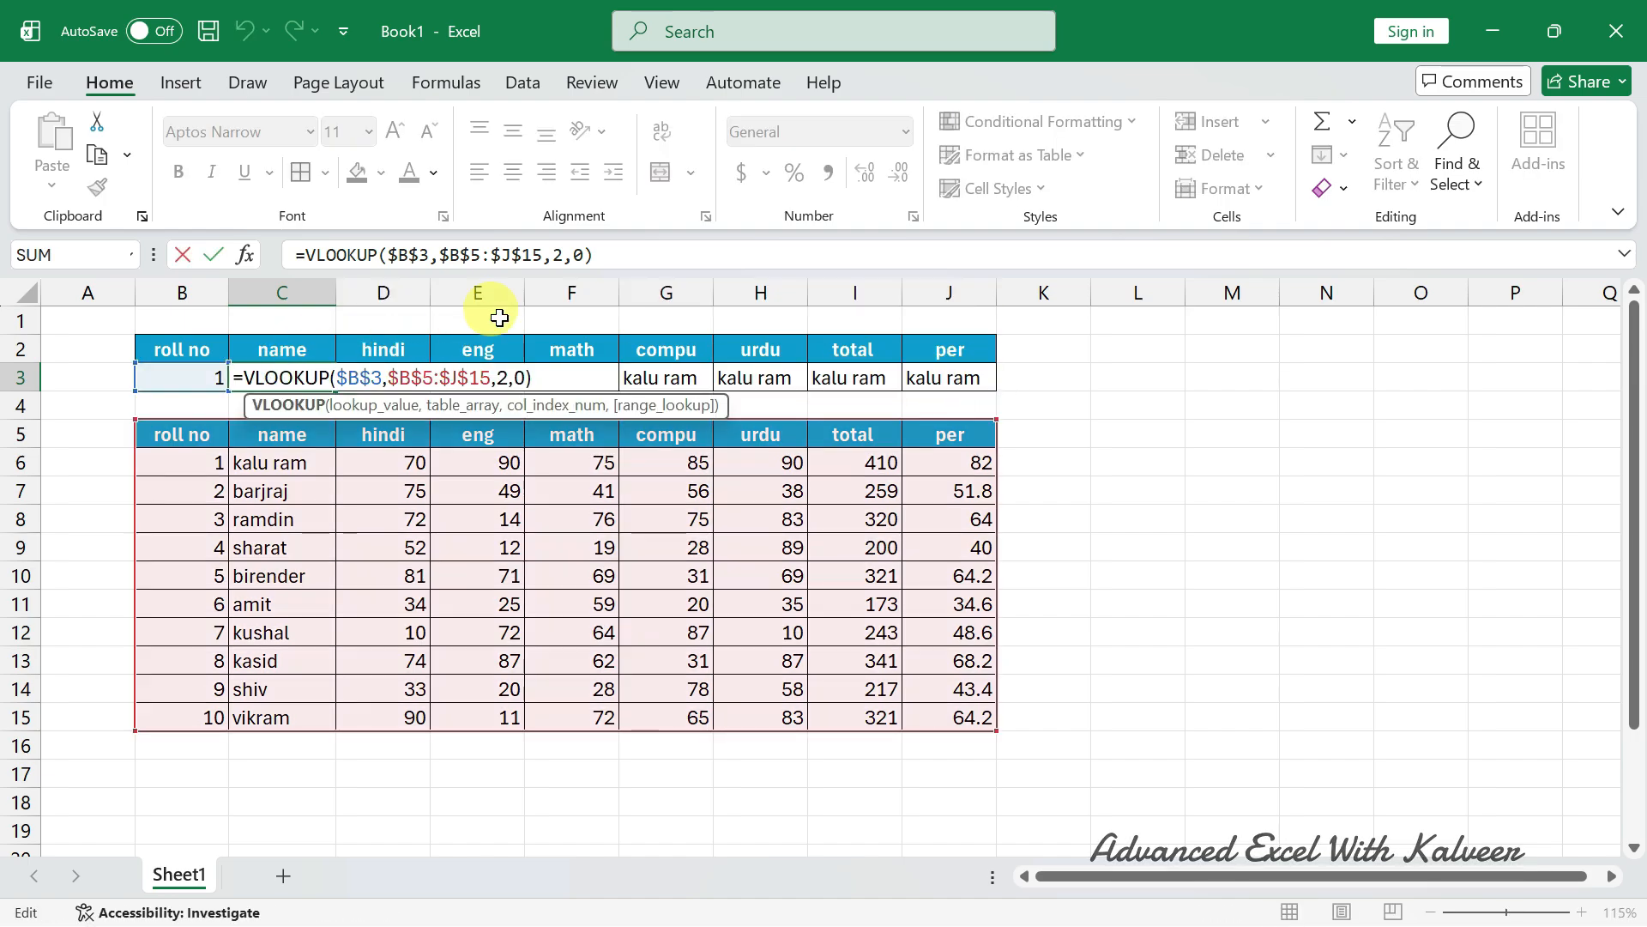
pyautogui.press('Escape')
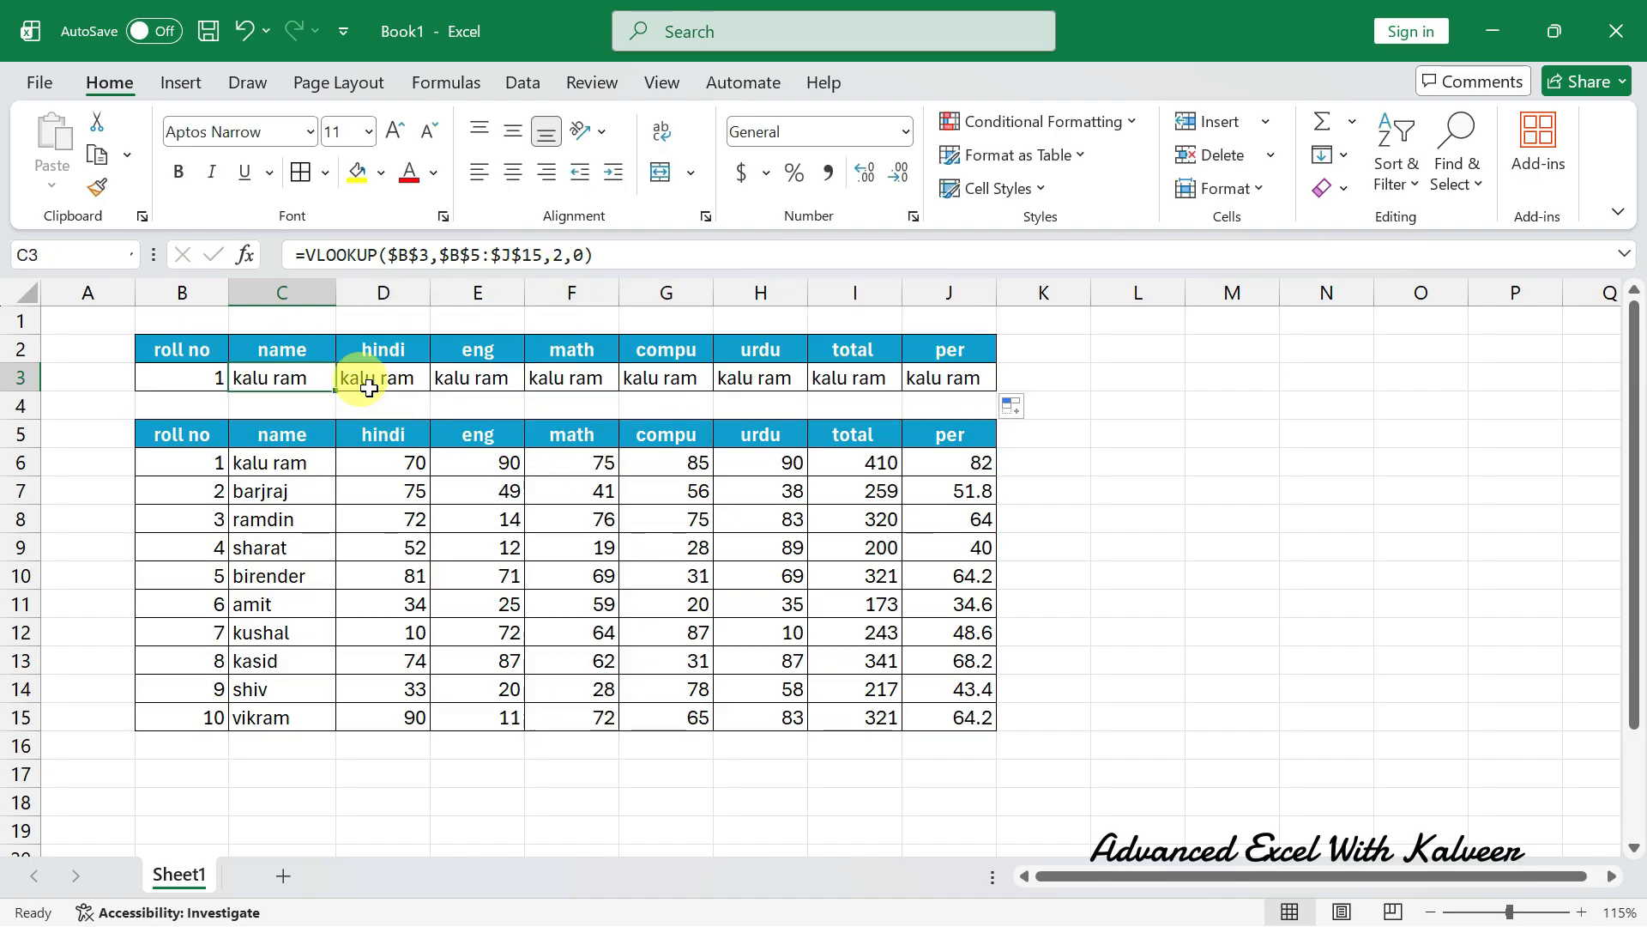
pyautogui.doubleClick(355, 377)
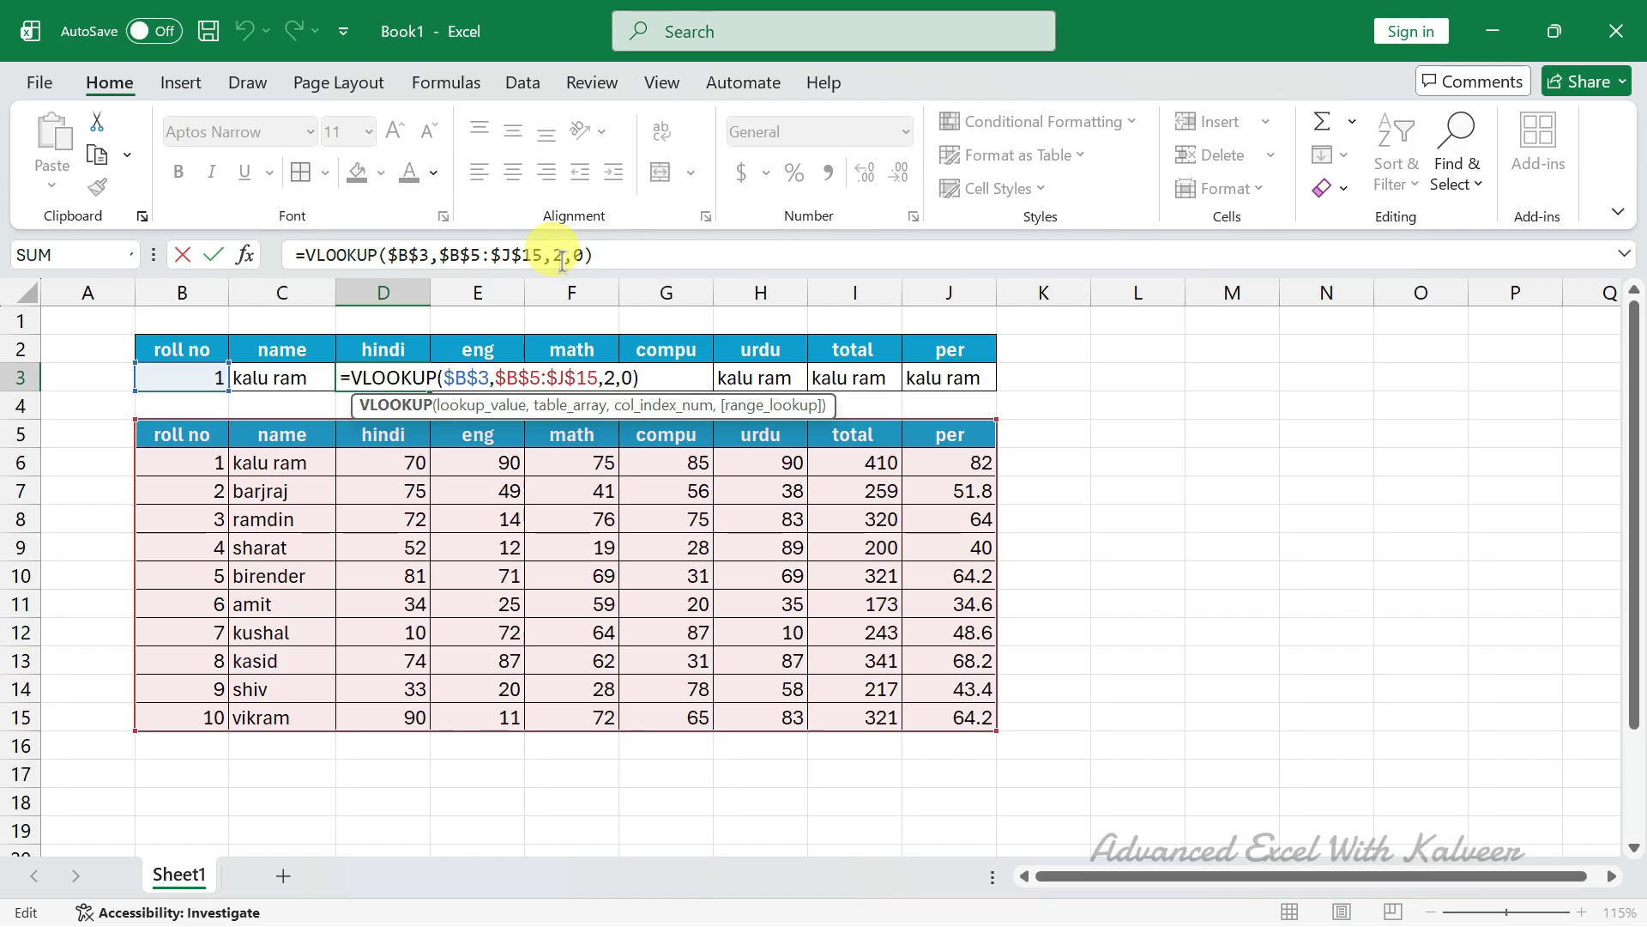
pyautogui.press('Escape')
pyautogui.doubleClick(496, 378)
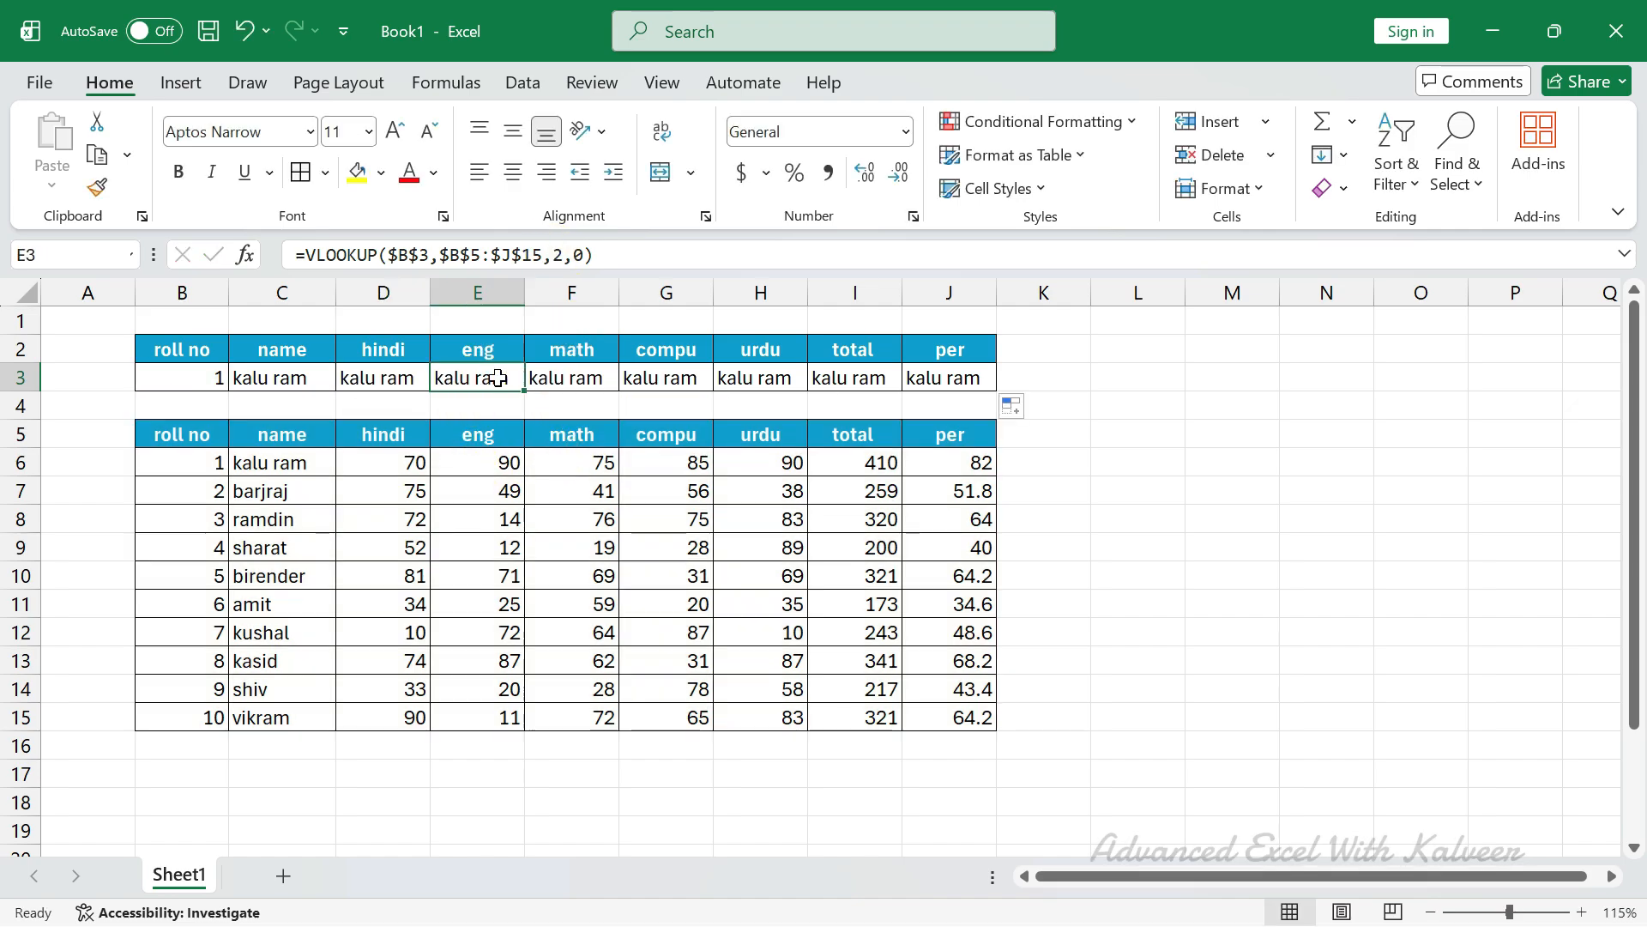
pyautogui.press('Escape')
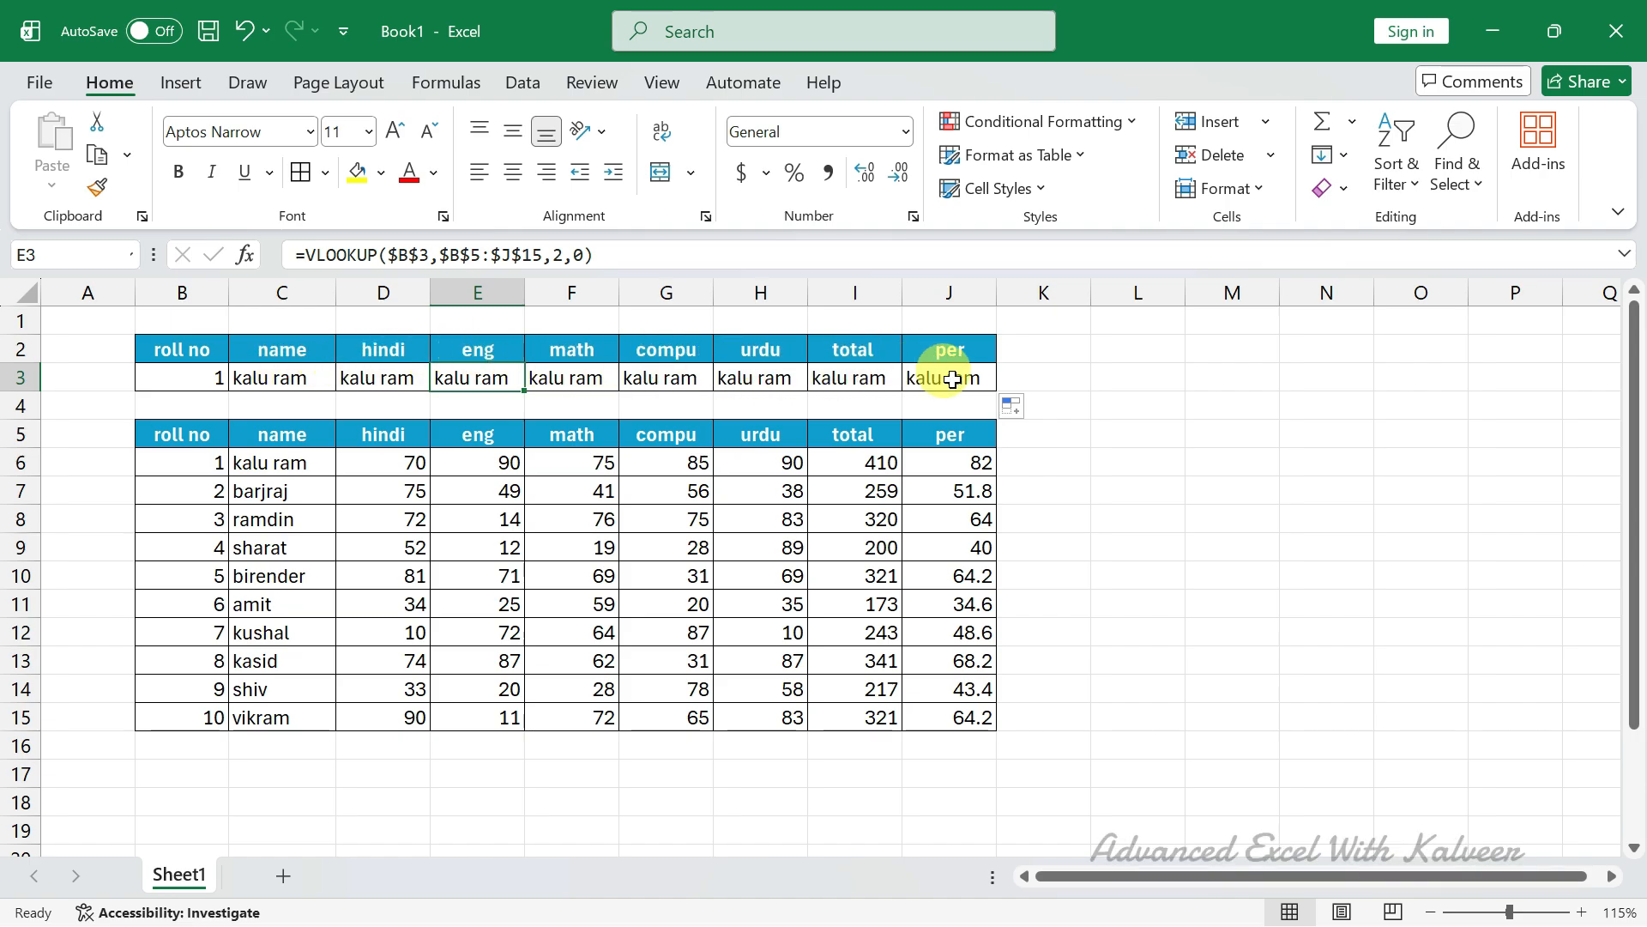
pyautogui.doubleClick(953, 379)
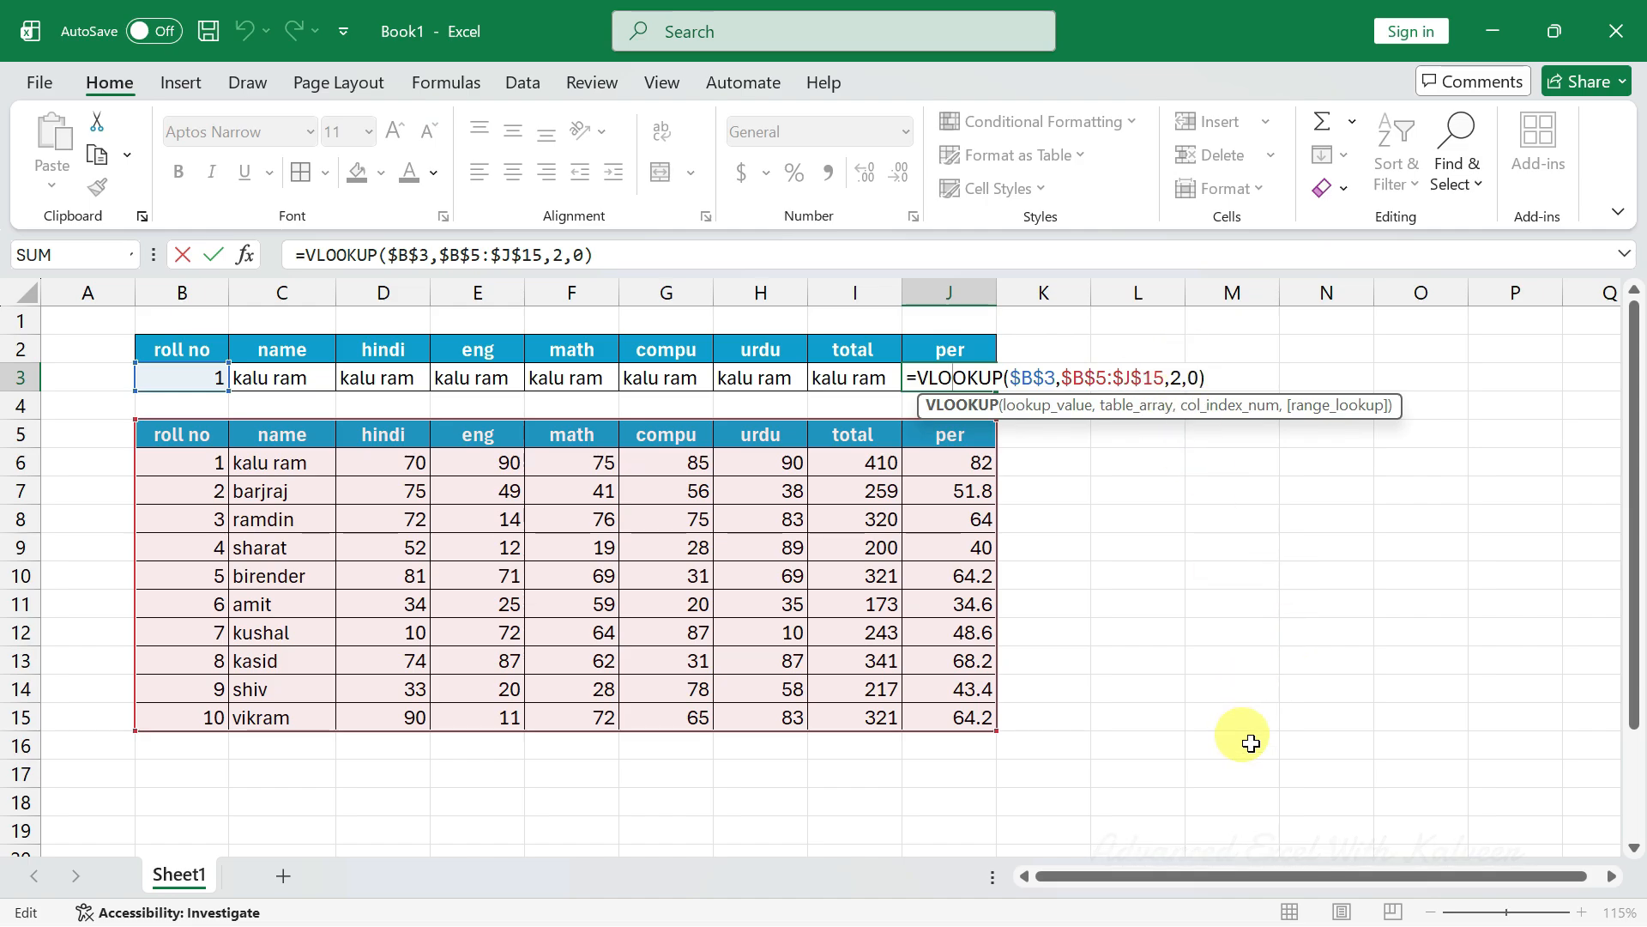
pyautogui.hotkey('ctrl', 'Return')
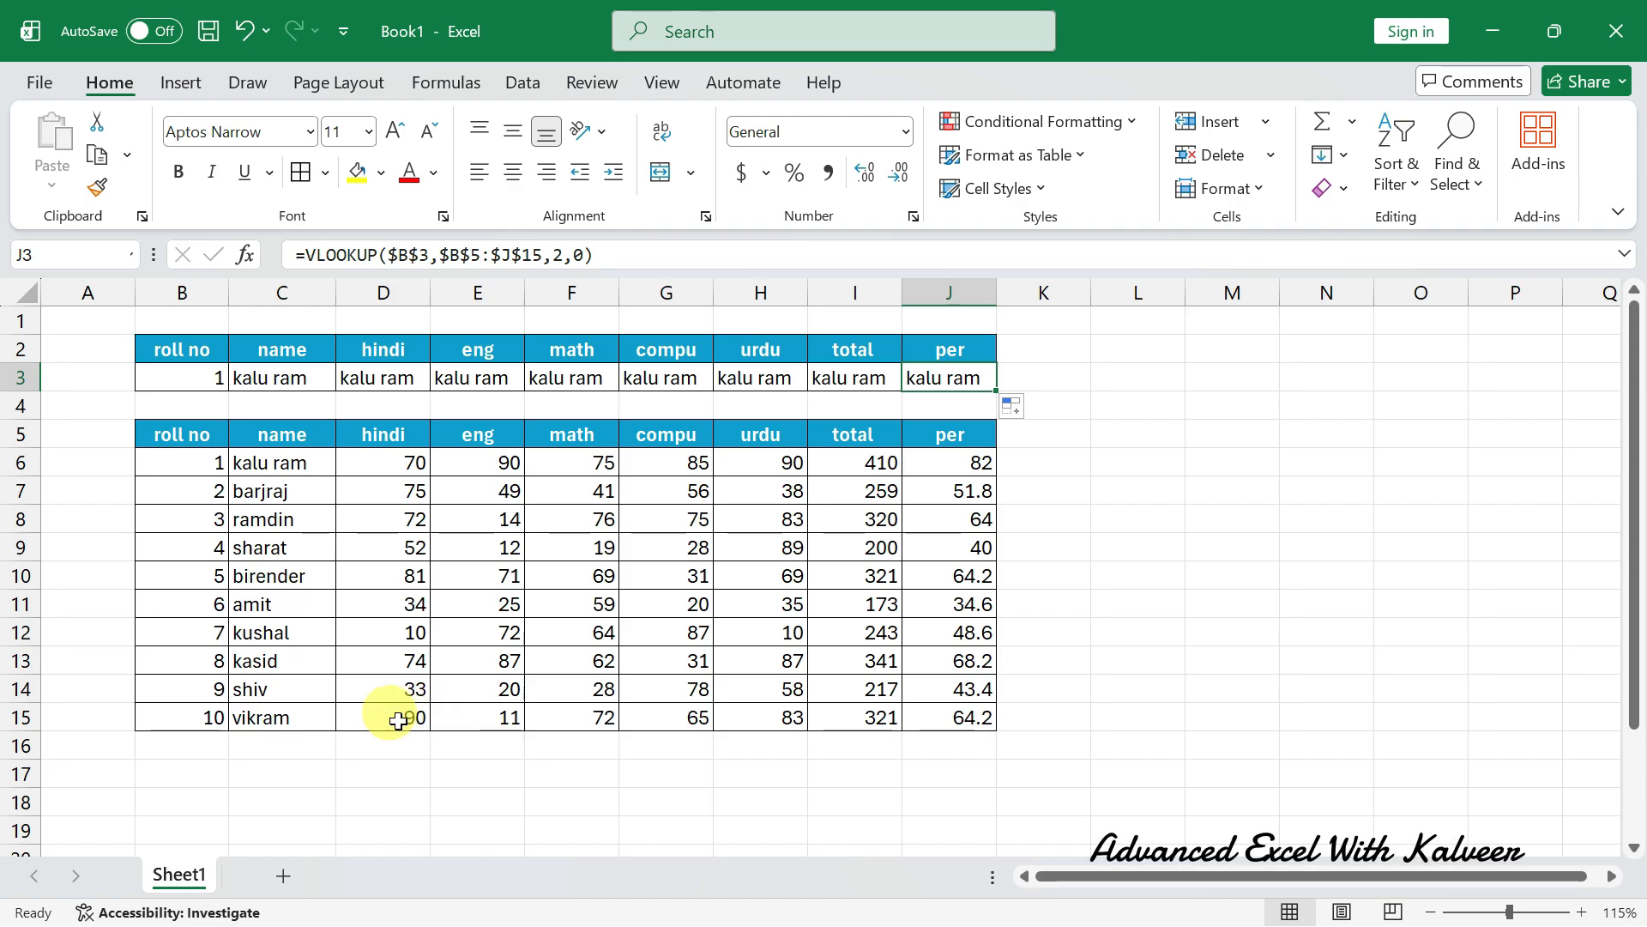
# Step: Enter =COLUMN() in cell E18 below the student table to test the function
pyautogui.click(463, 790)
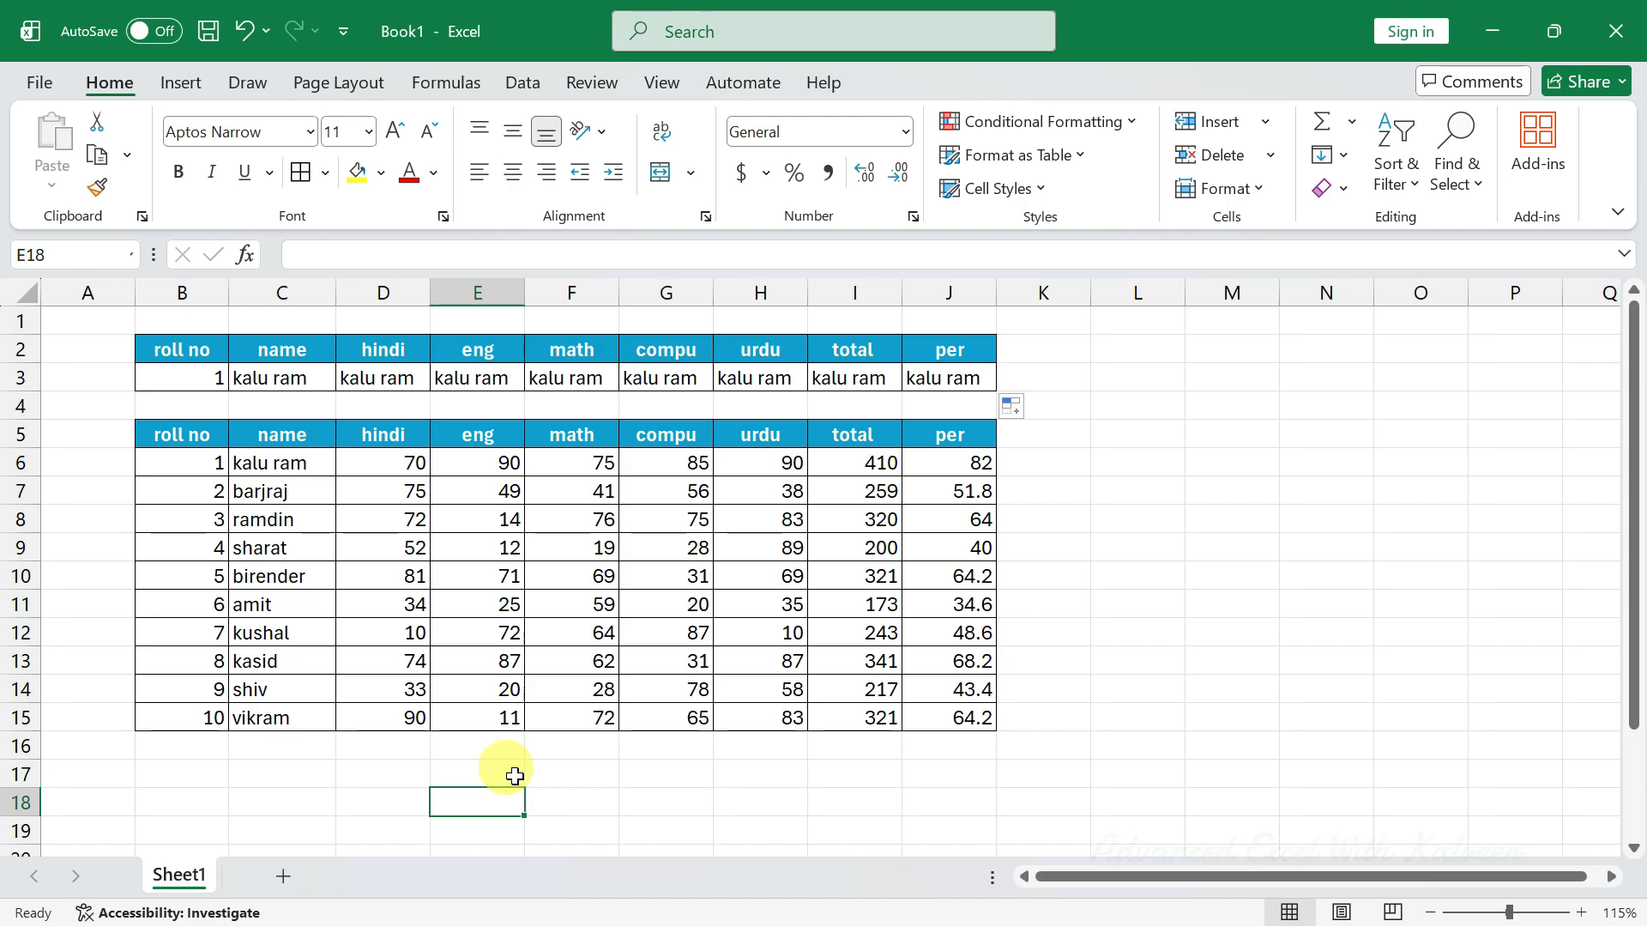
pyautogui.click(1351, 290)
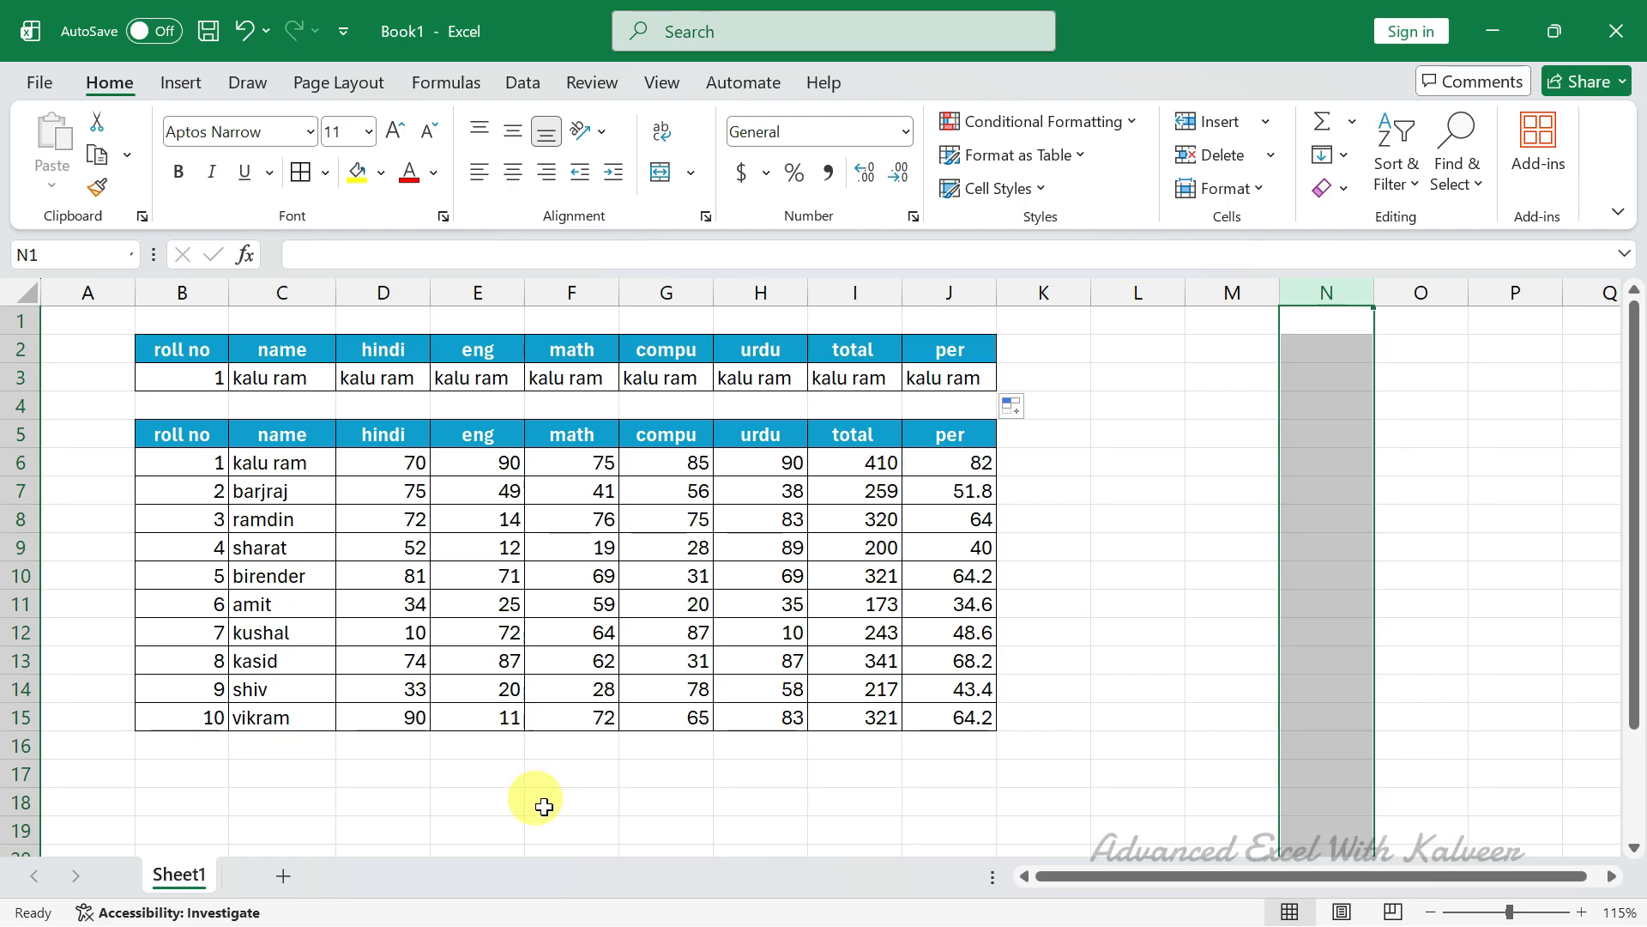
pyautogui.click(484, 804)
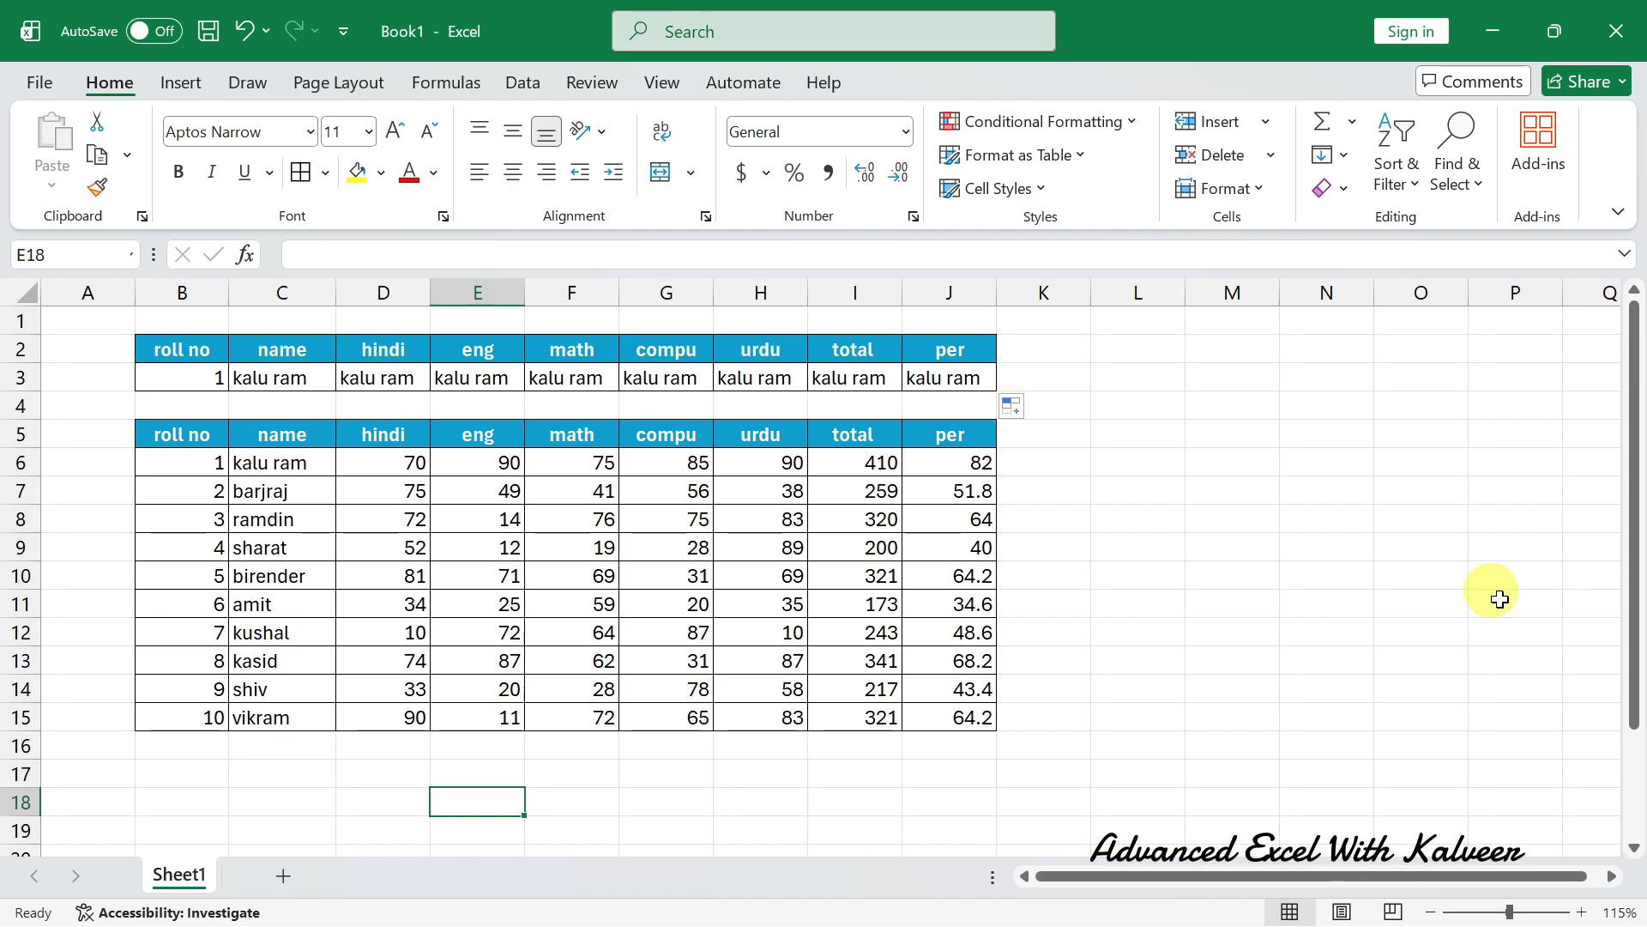
pyautogui.write('=')
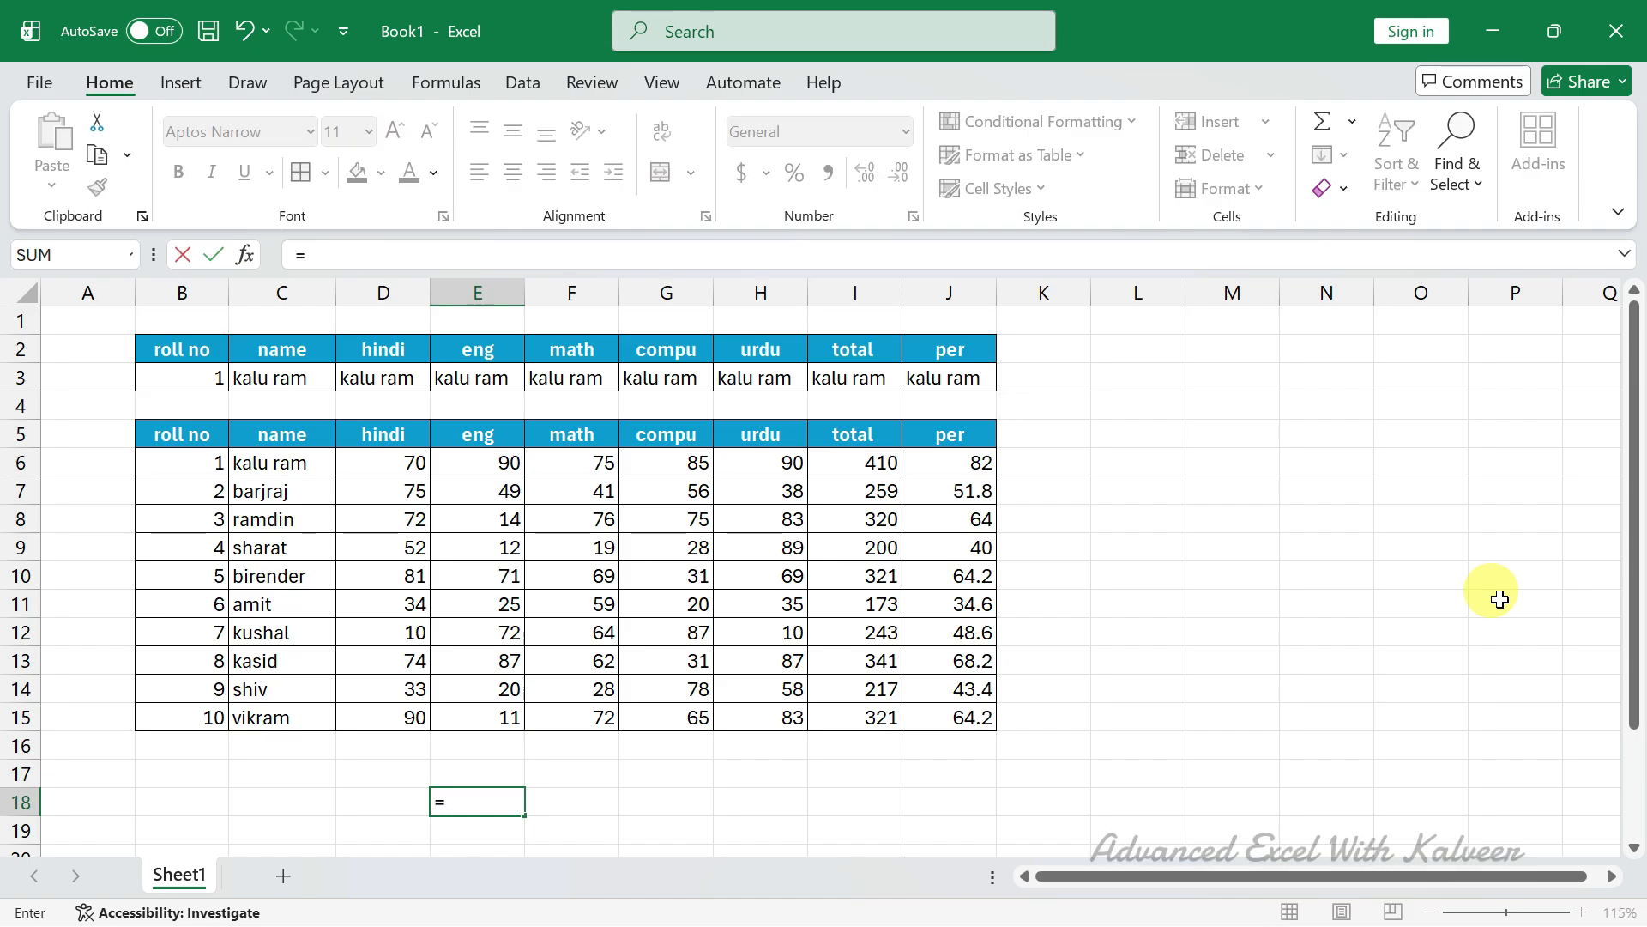
pyautogui.write('col')
pyautogui.press('Tab')
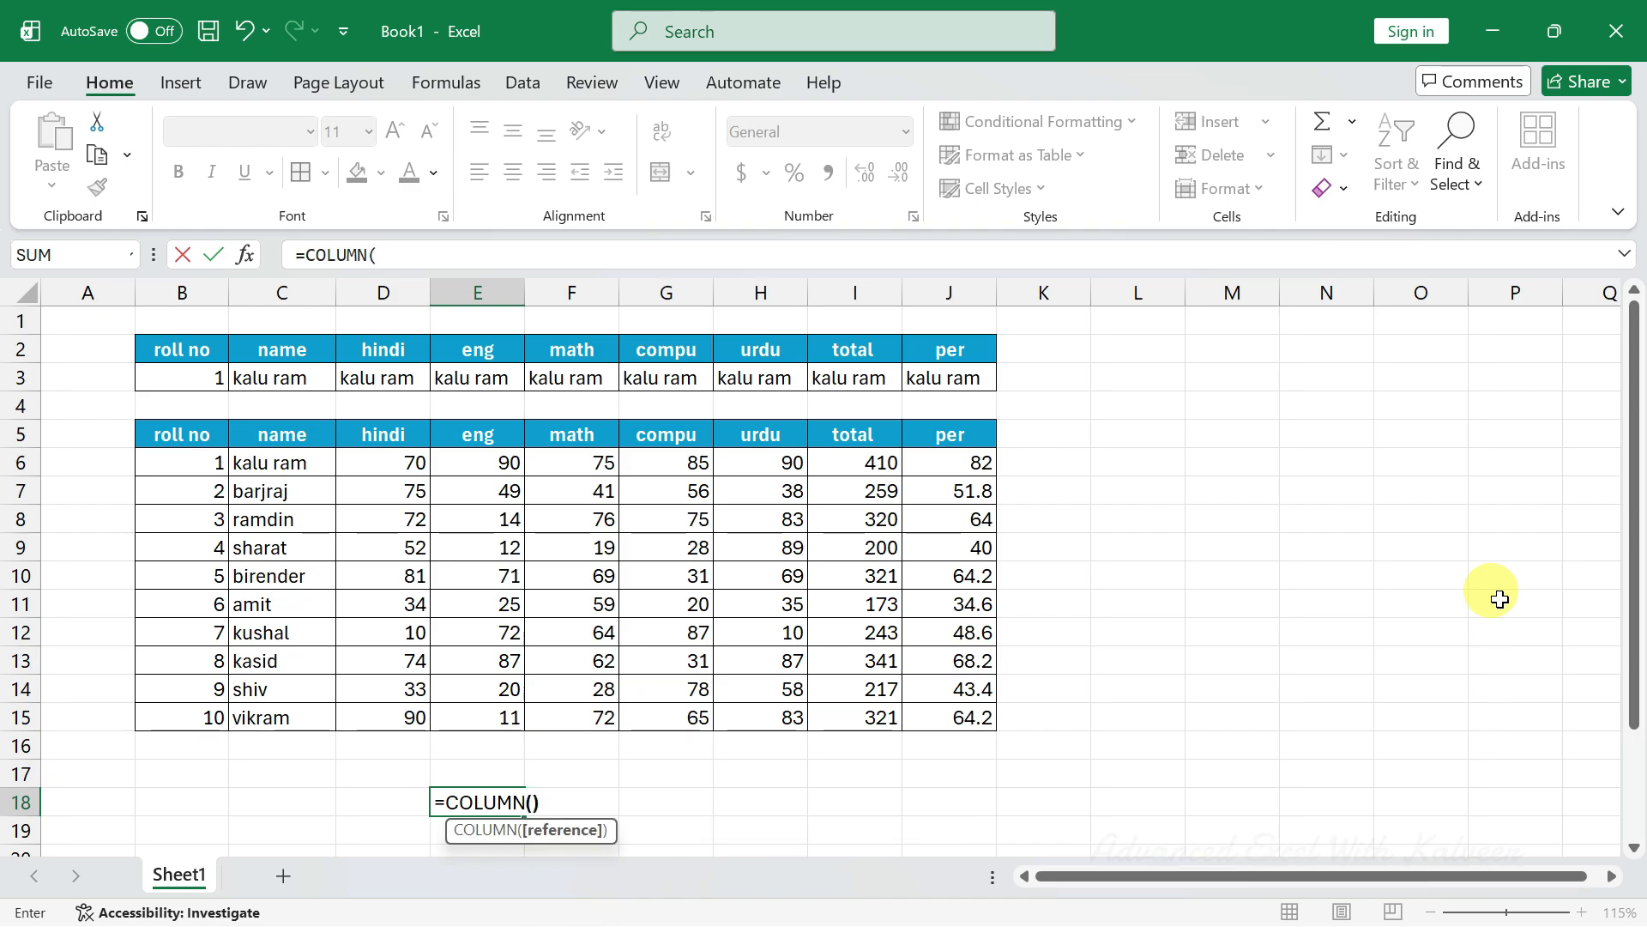
pyautogui.write(')')
pyautogui.press('Return')
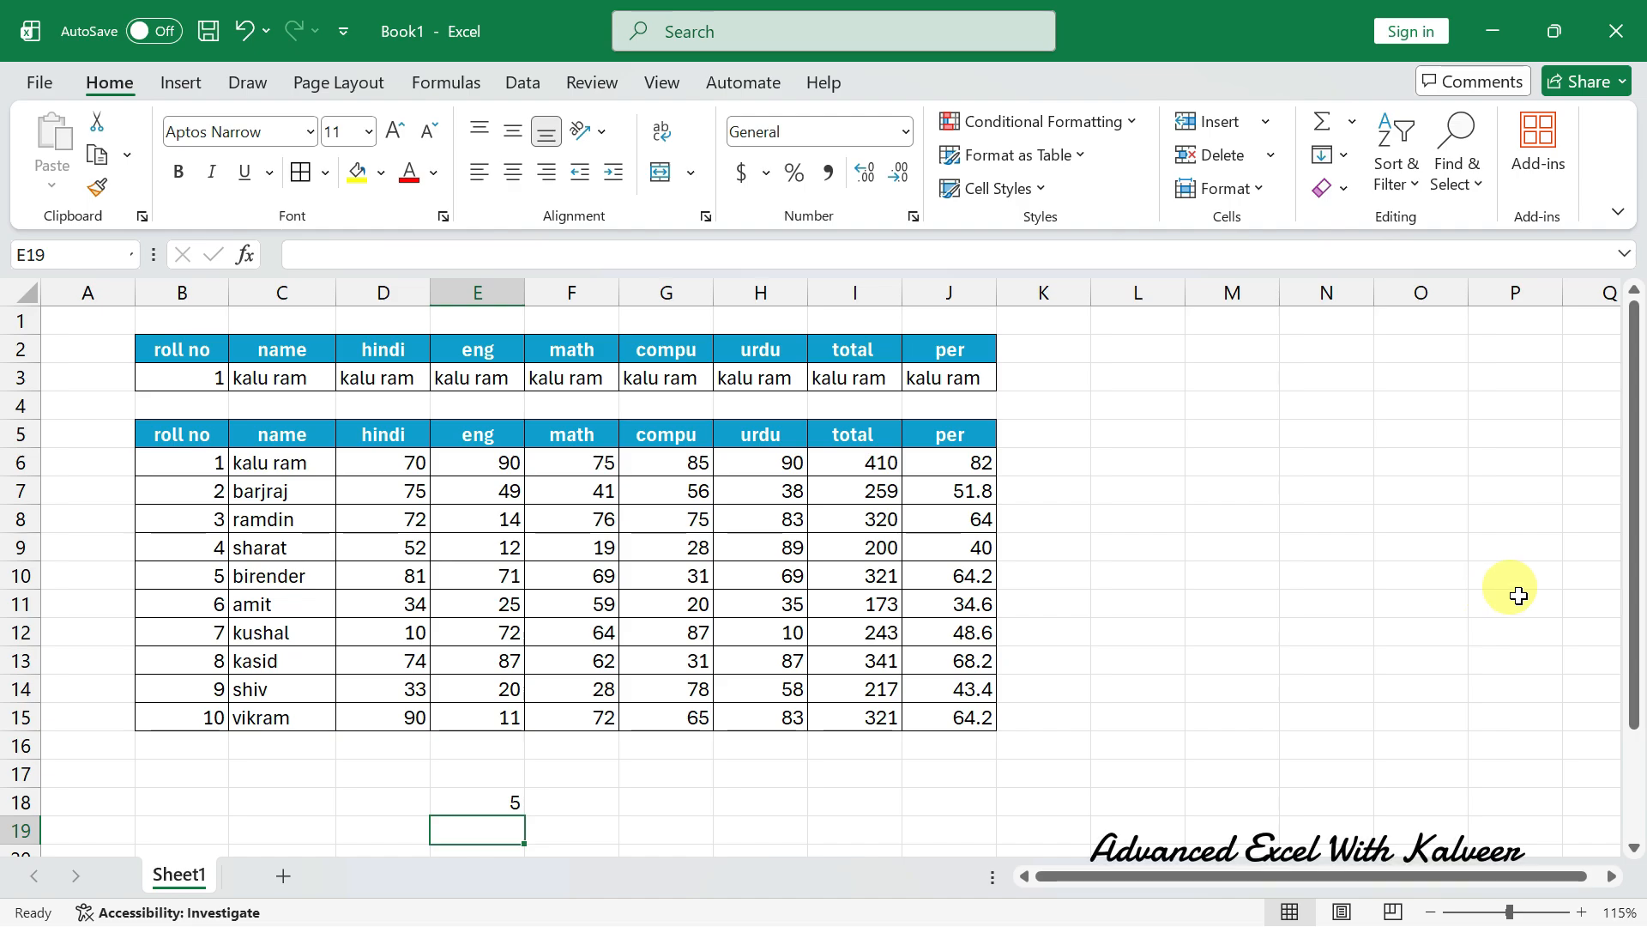
pyautogui.click(483, 798)
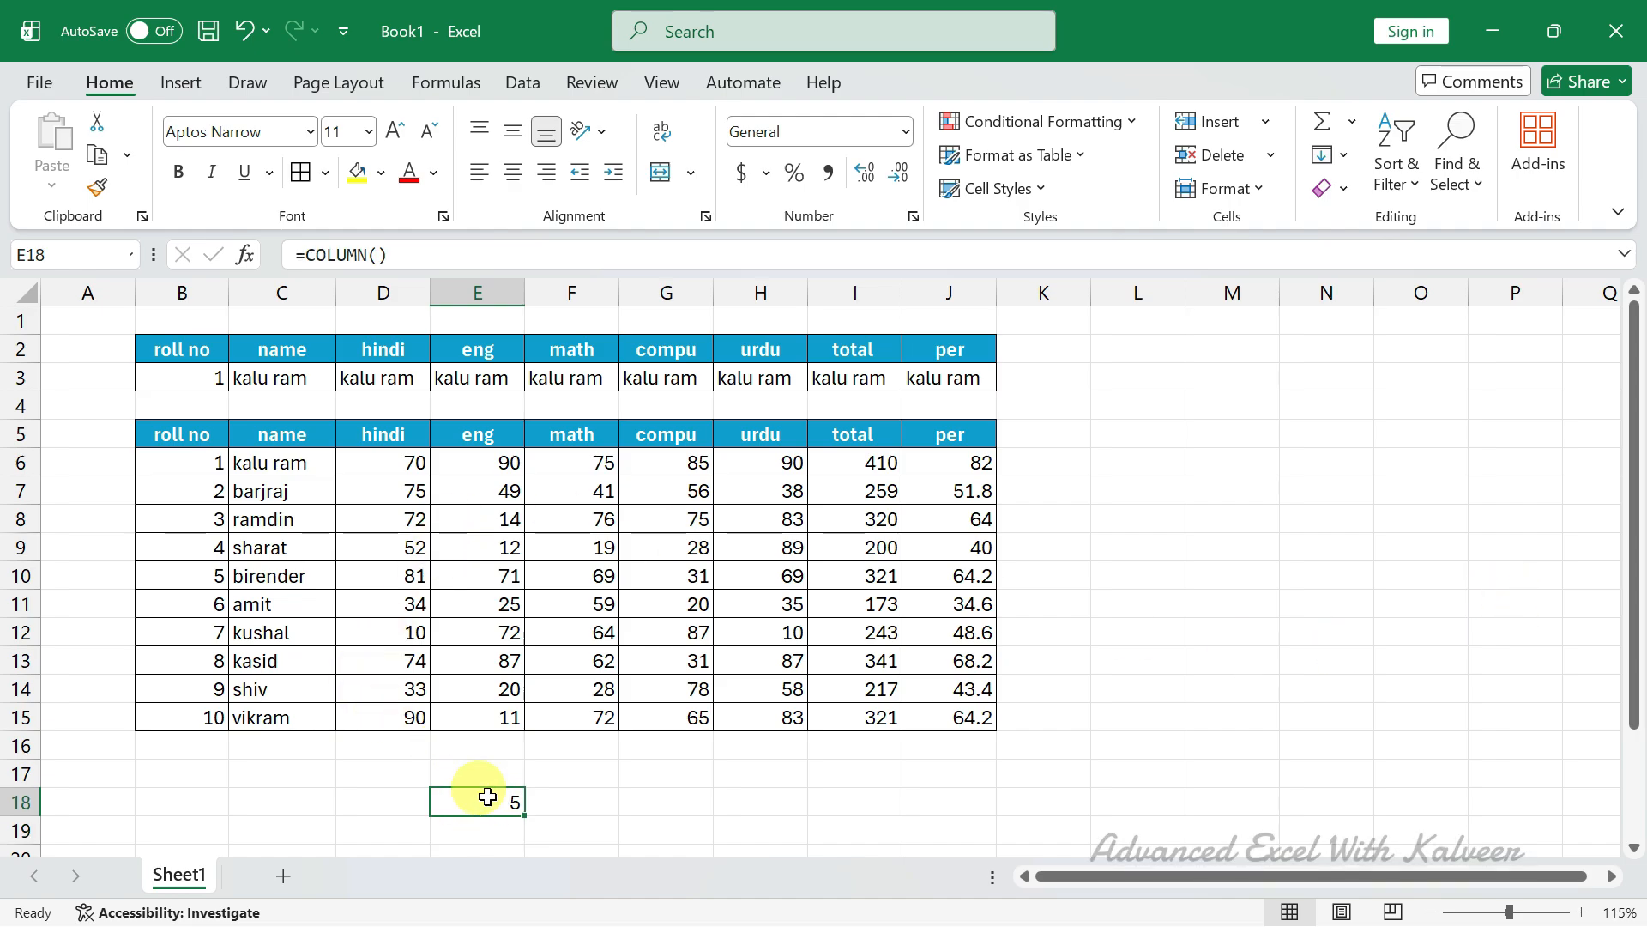
# Step: Enter =COLUMN() in cell M4 as a second test of the function
pyautogui.click(1253, 410)
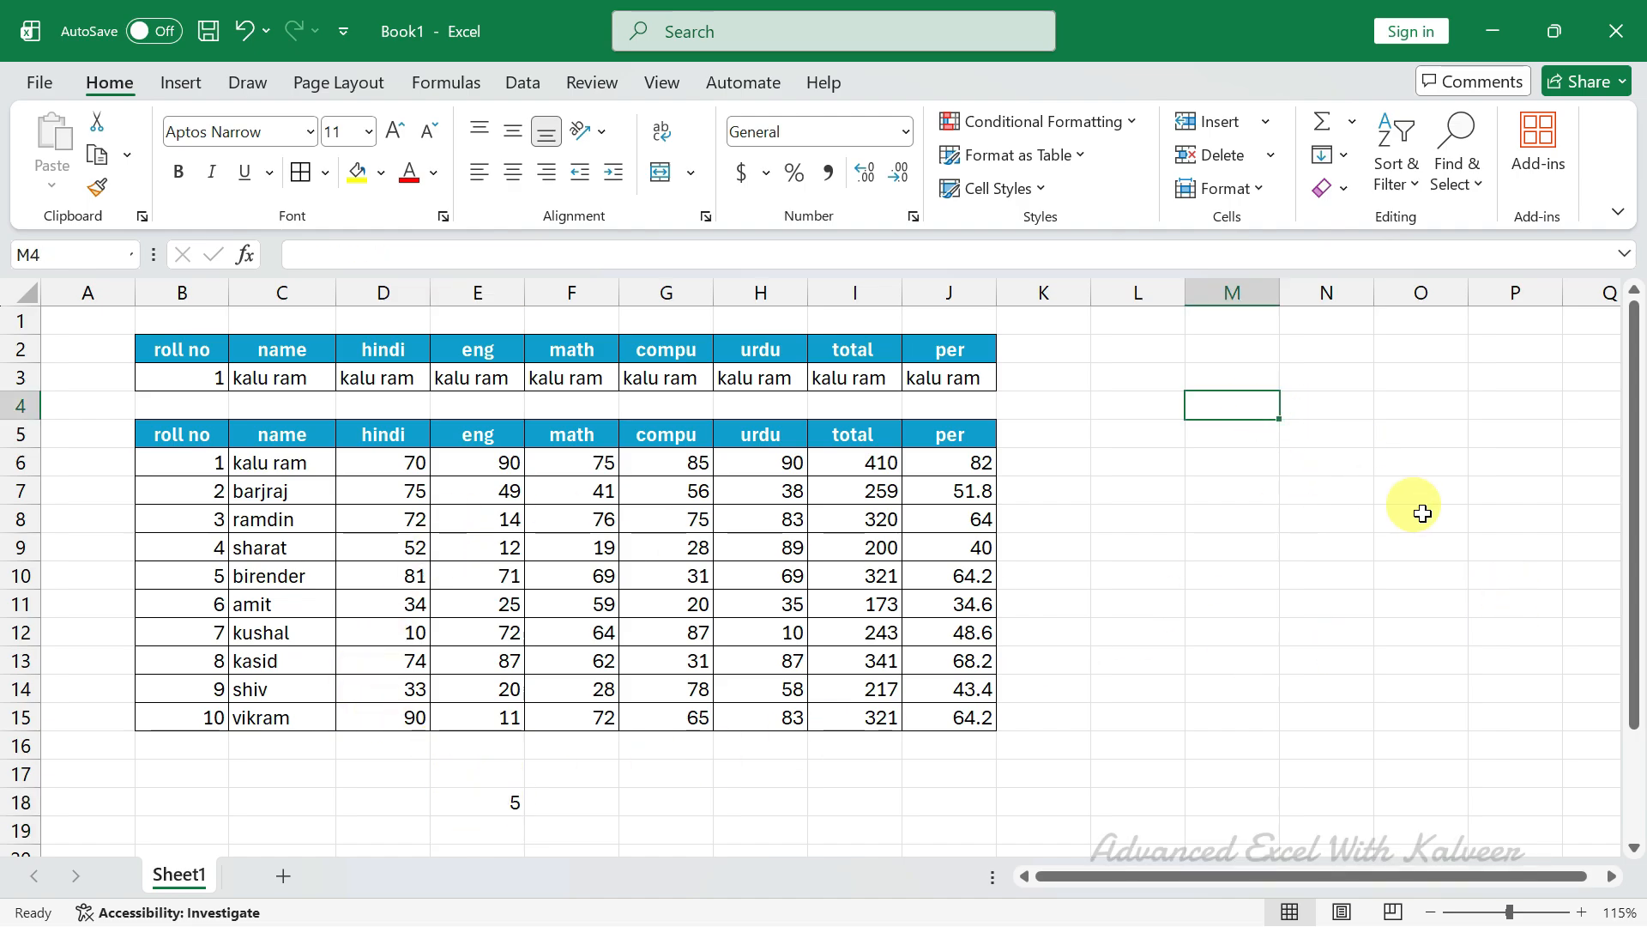
pyautogui.write('=')
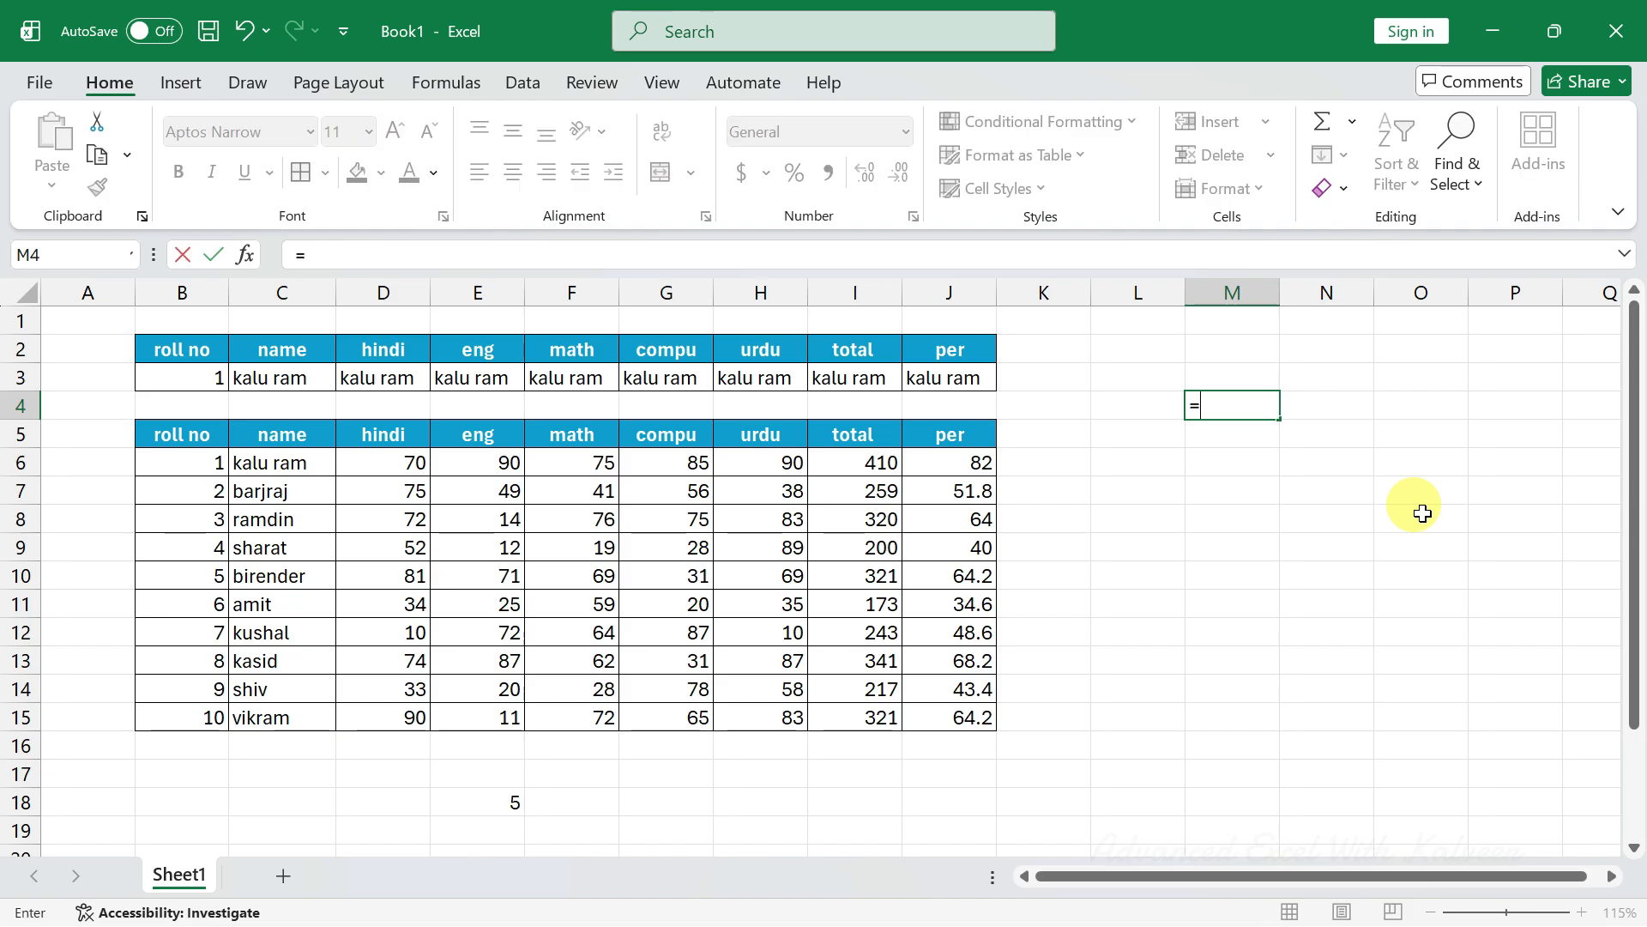
pyautogui.write('colm')
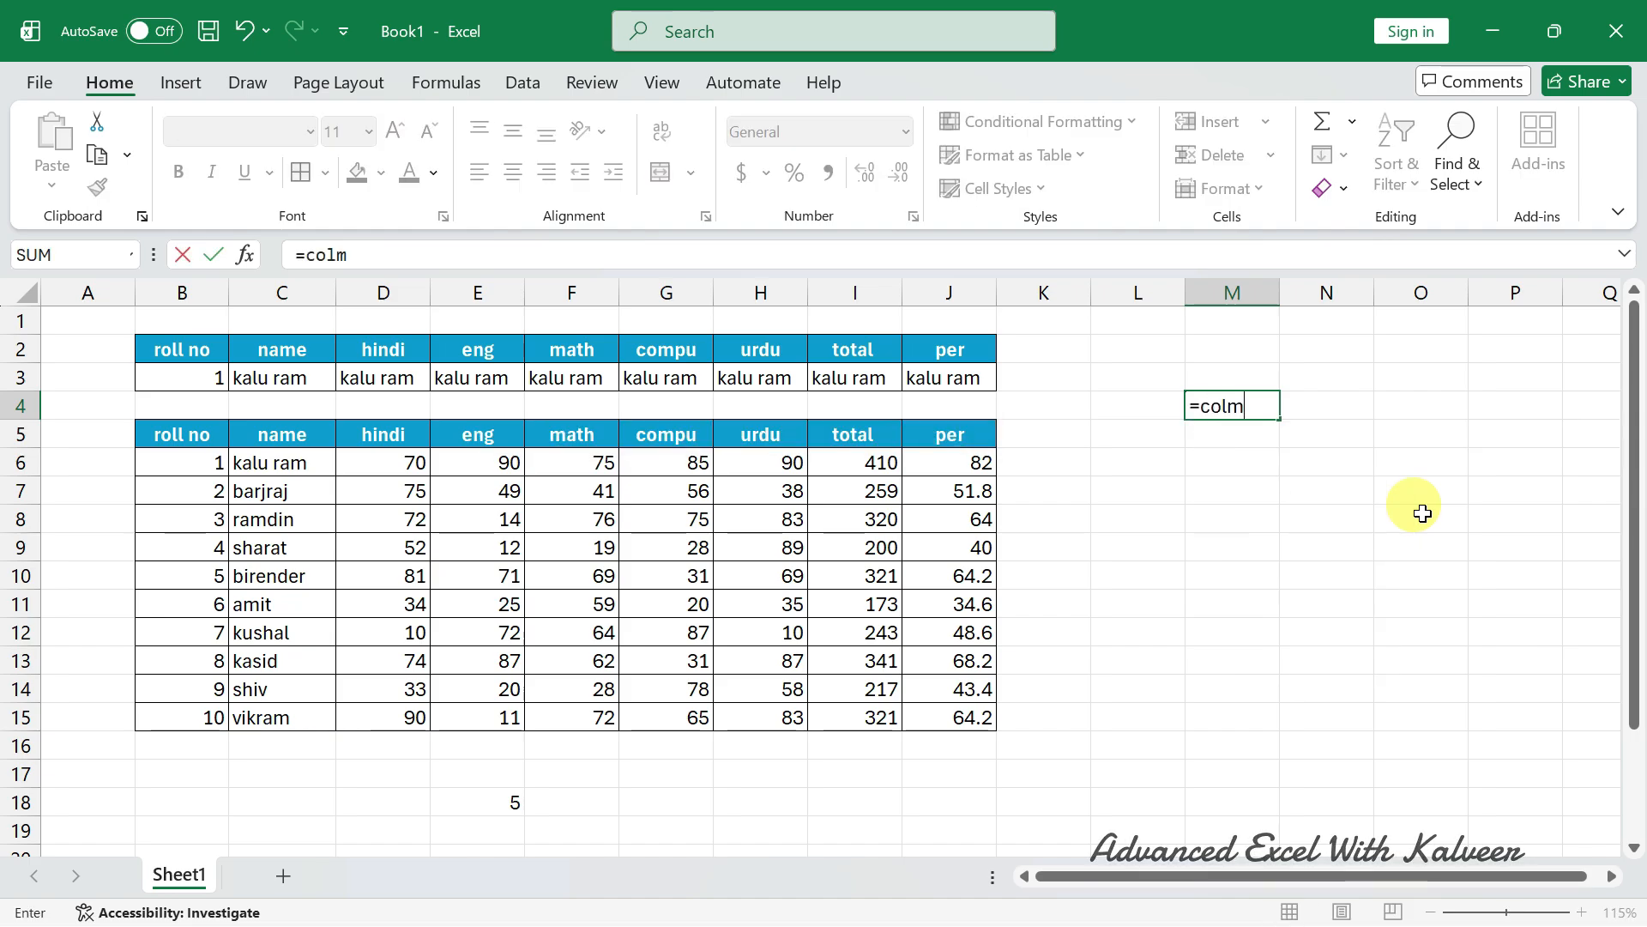
pyautogui.press('BackSpace')
pyautogui.press('Tab')
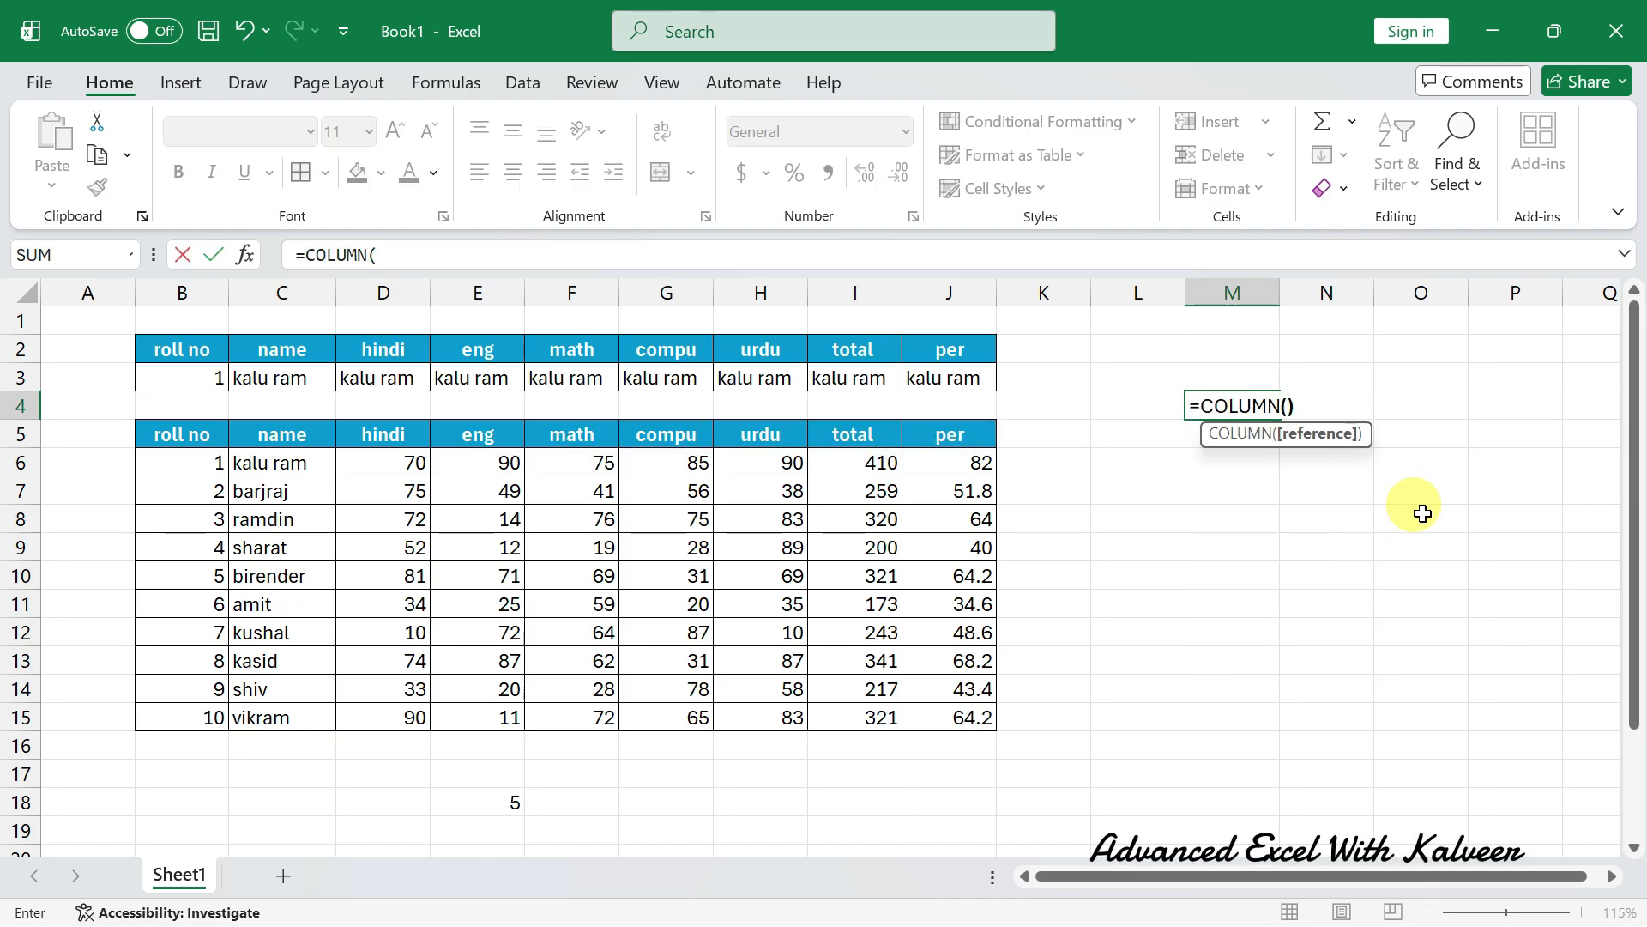
pyautogui.write(')')
pyautogui.press('Return')
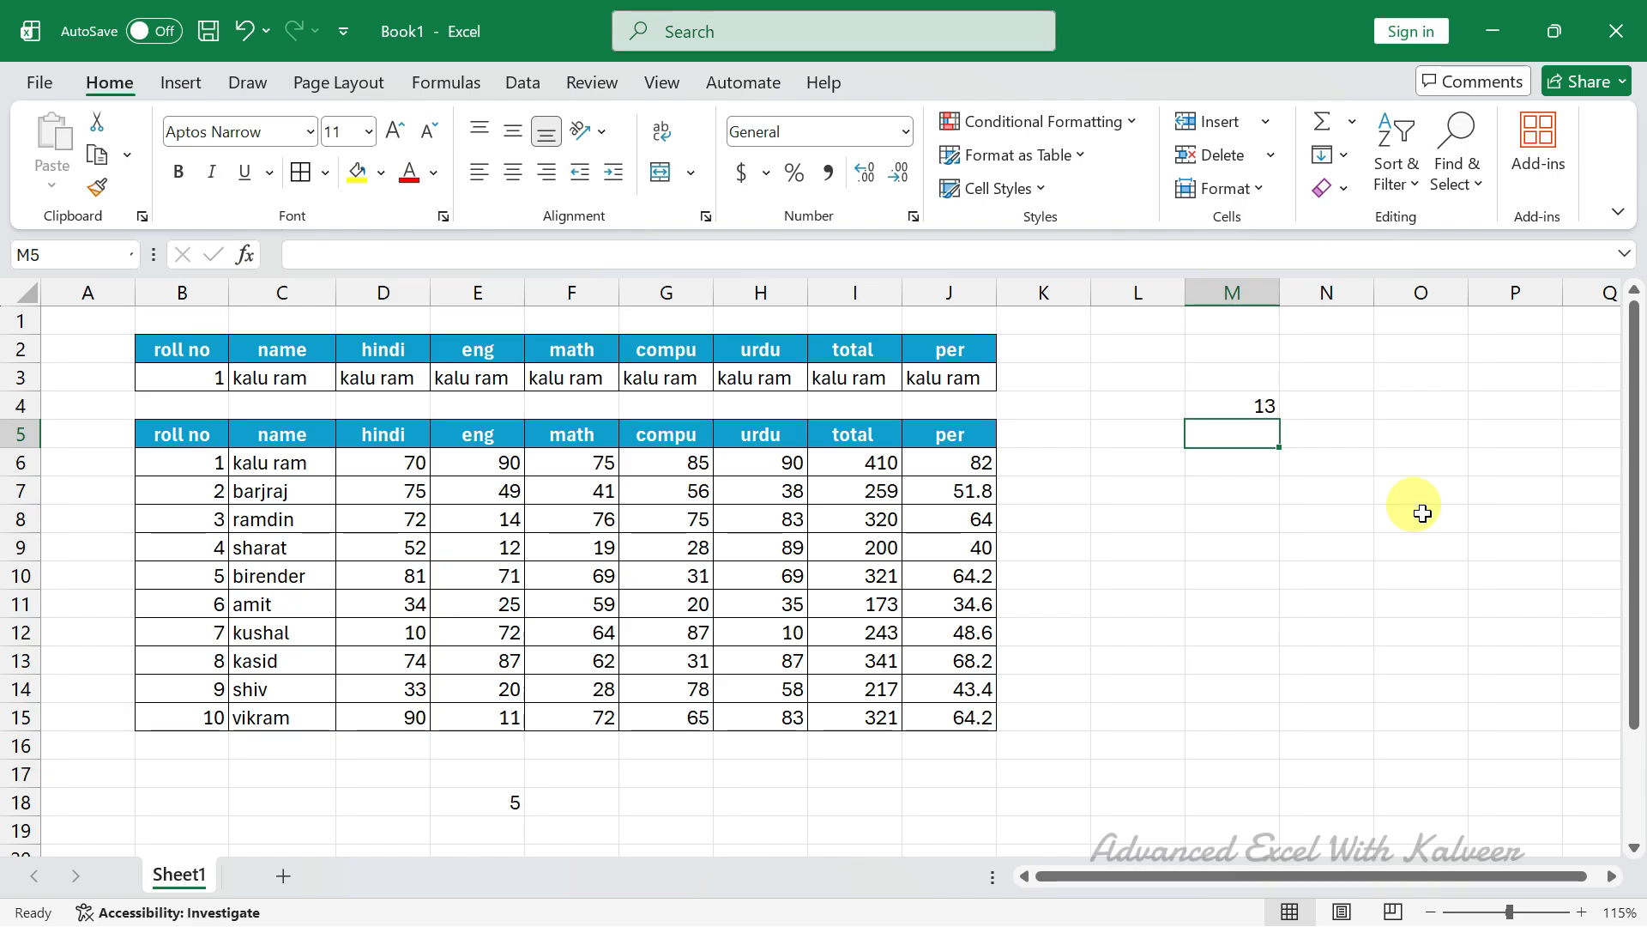
pyautogui.press('Up')
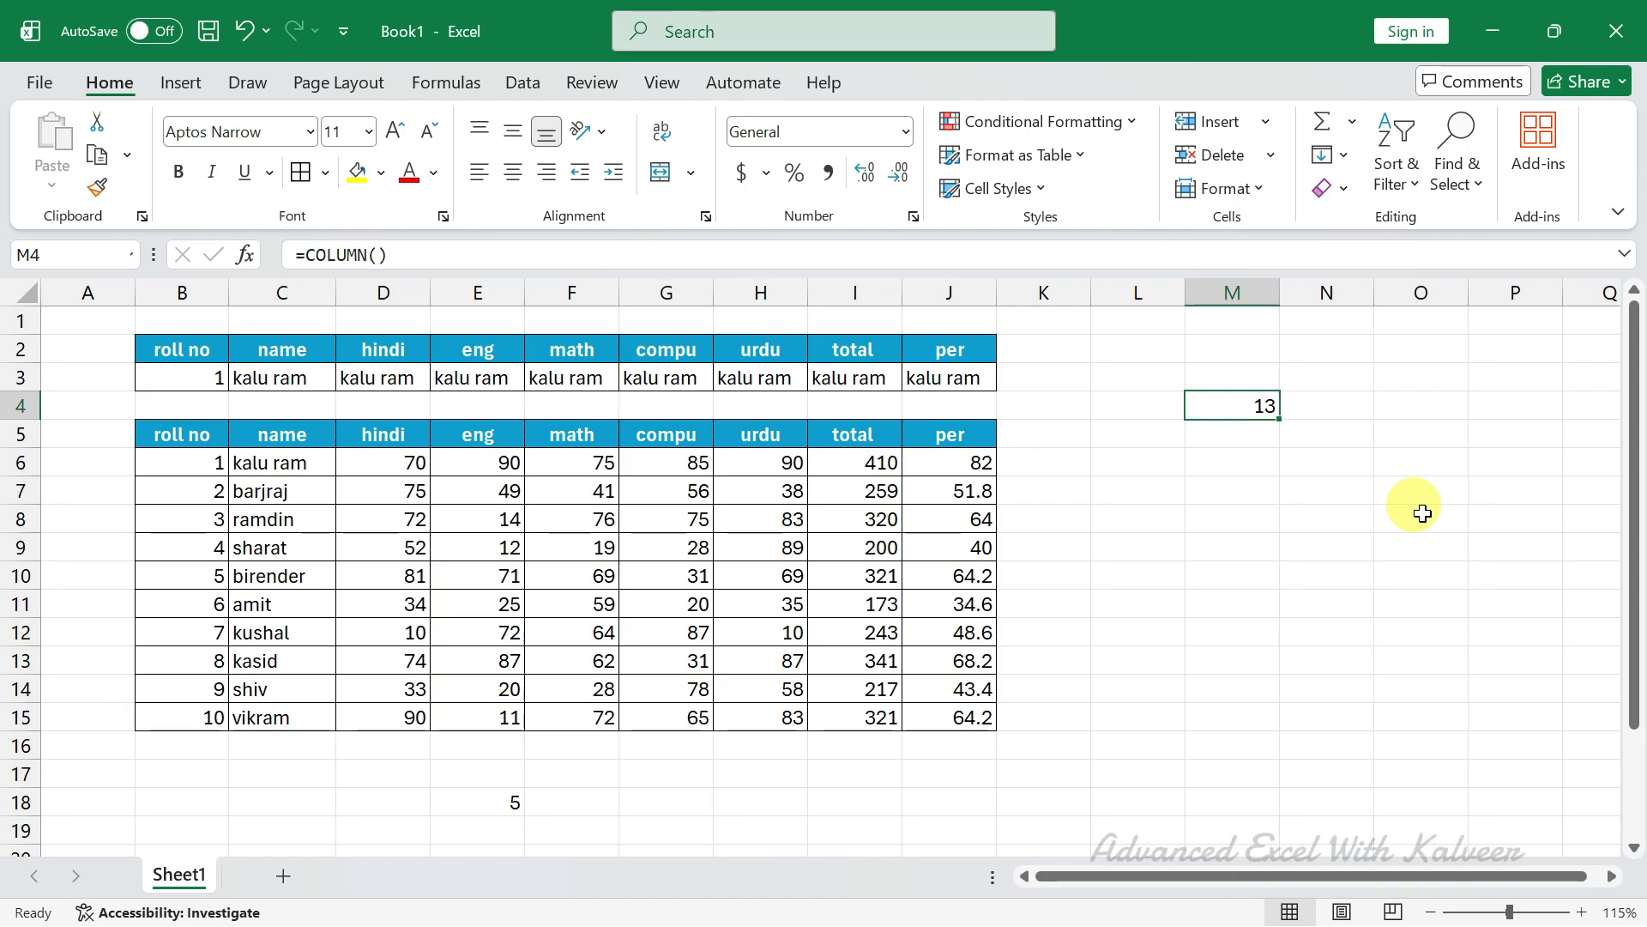
pyautogui.click(504, 800)
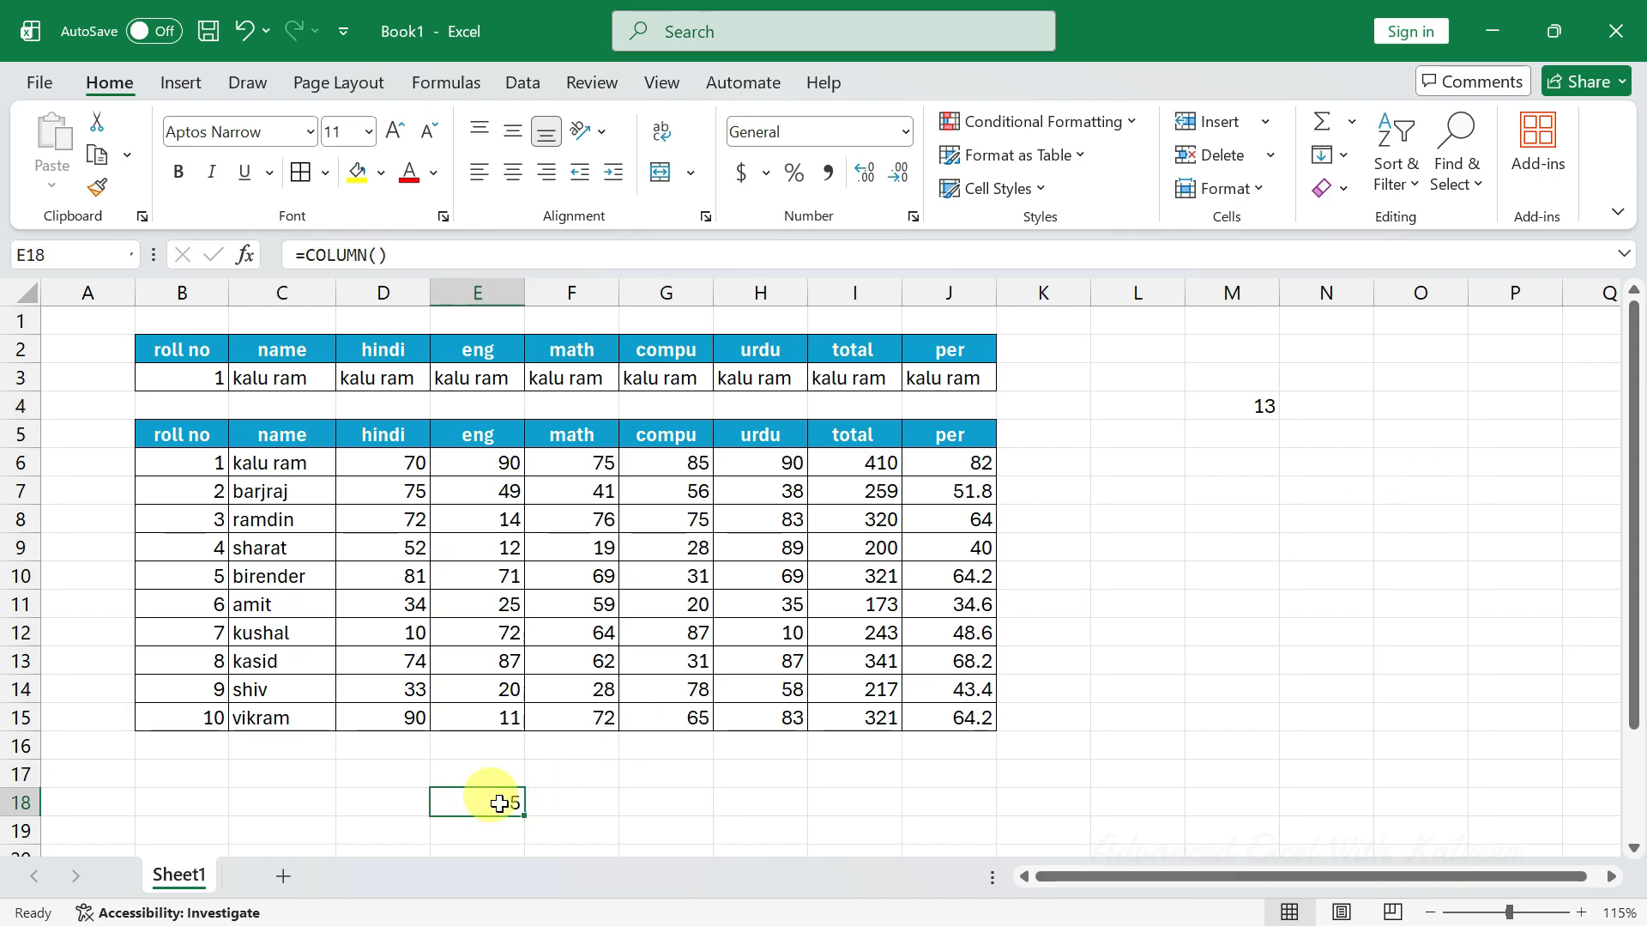
pyautogui.press('Delete')
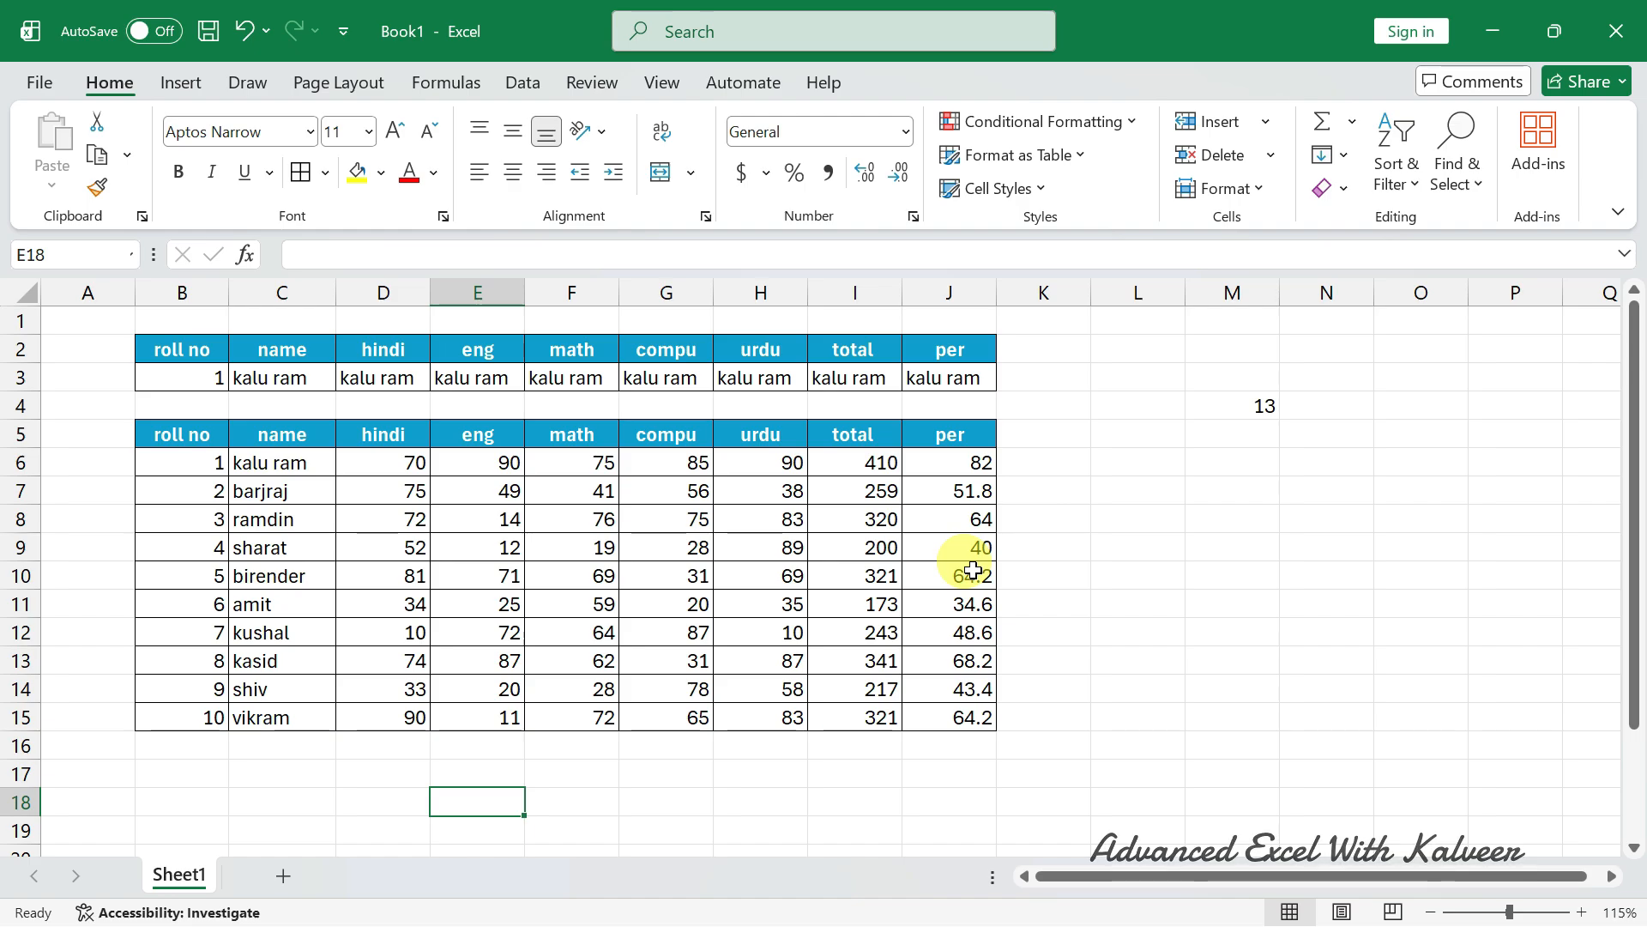
pyautogui.hotkey('ctrl', 'z')
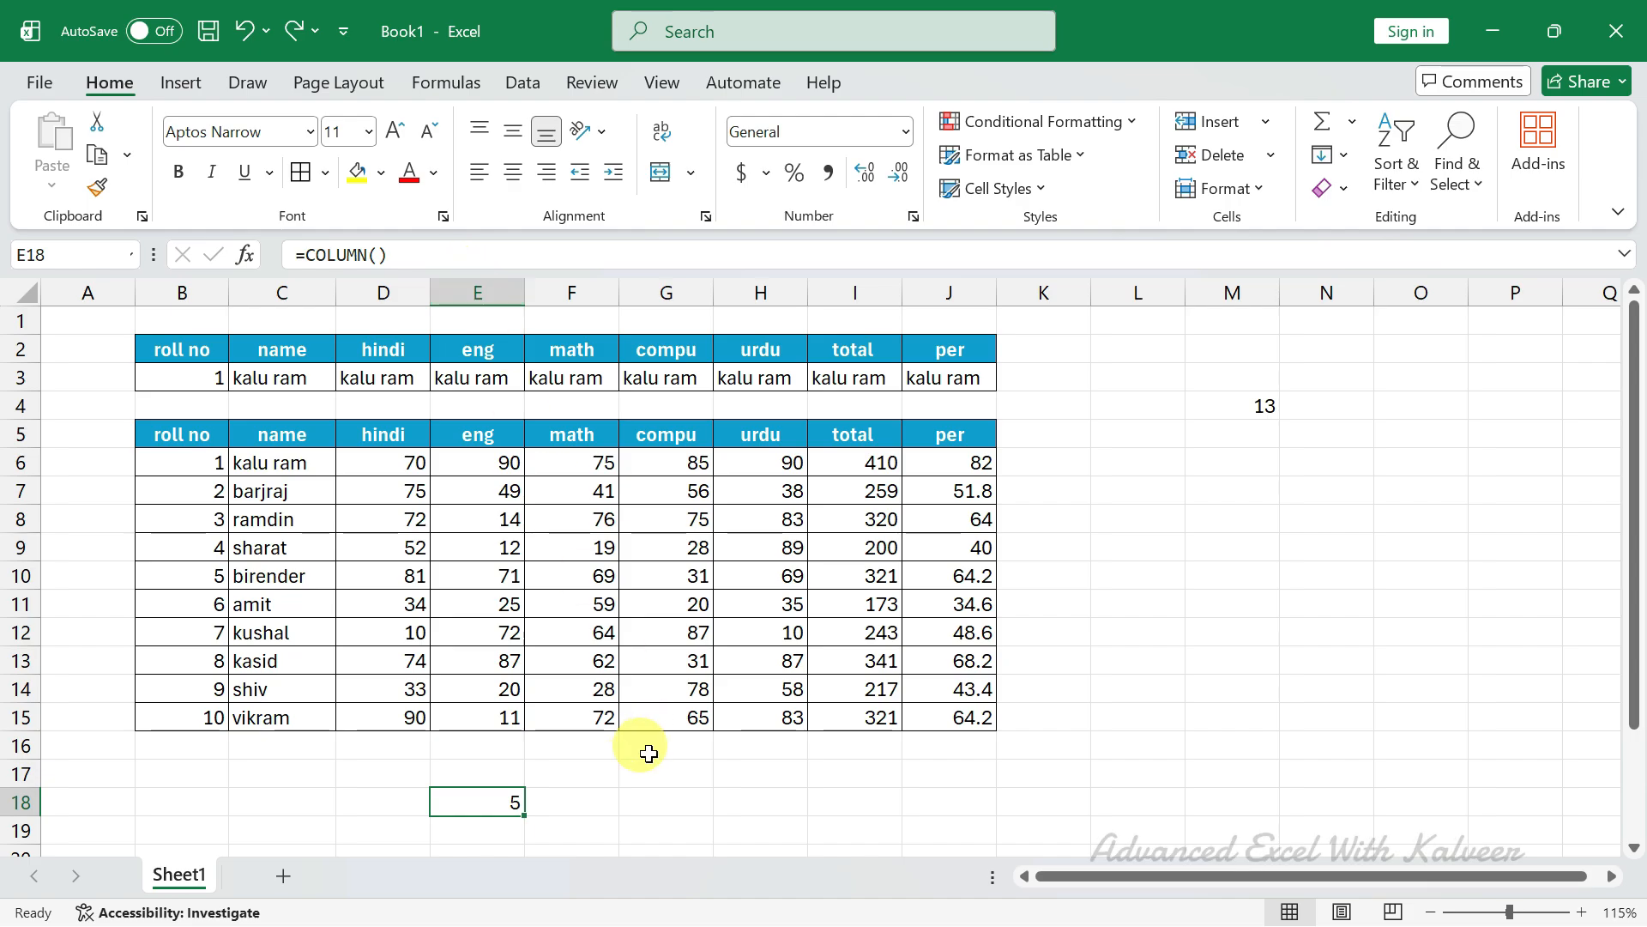
# Step: Try =COLUMN()-1 as the test formula in E18 and undo the change
pyautogui.doubleClick(504, 806)
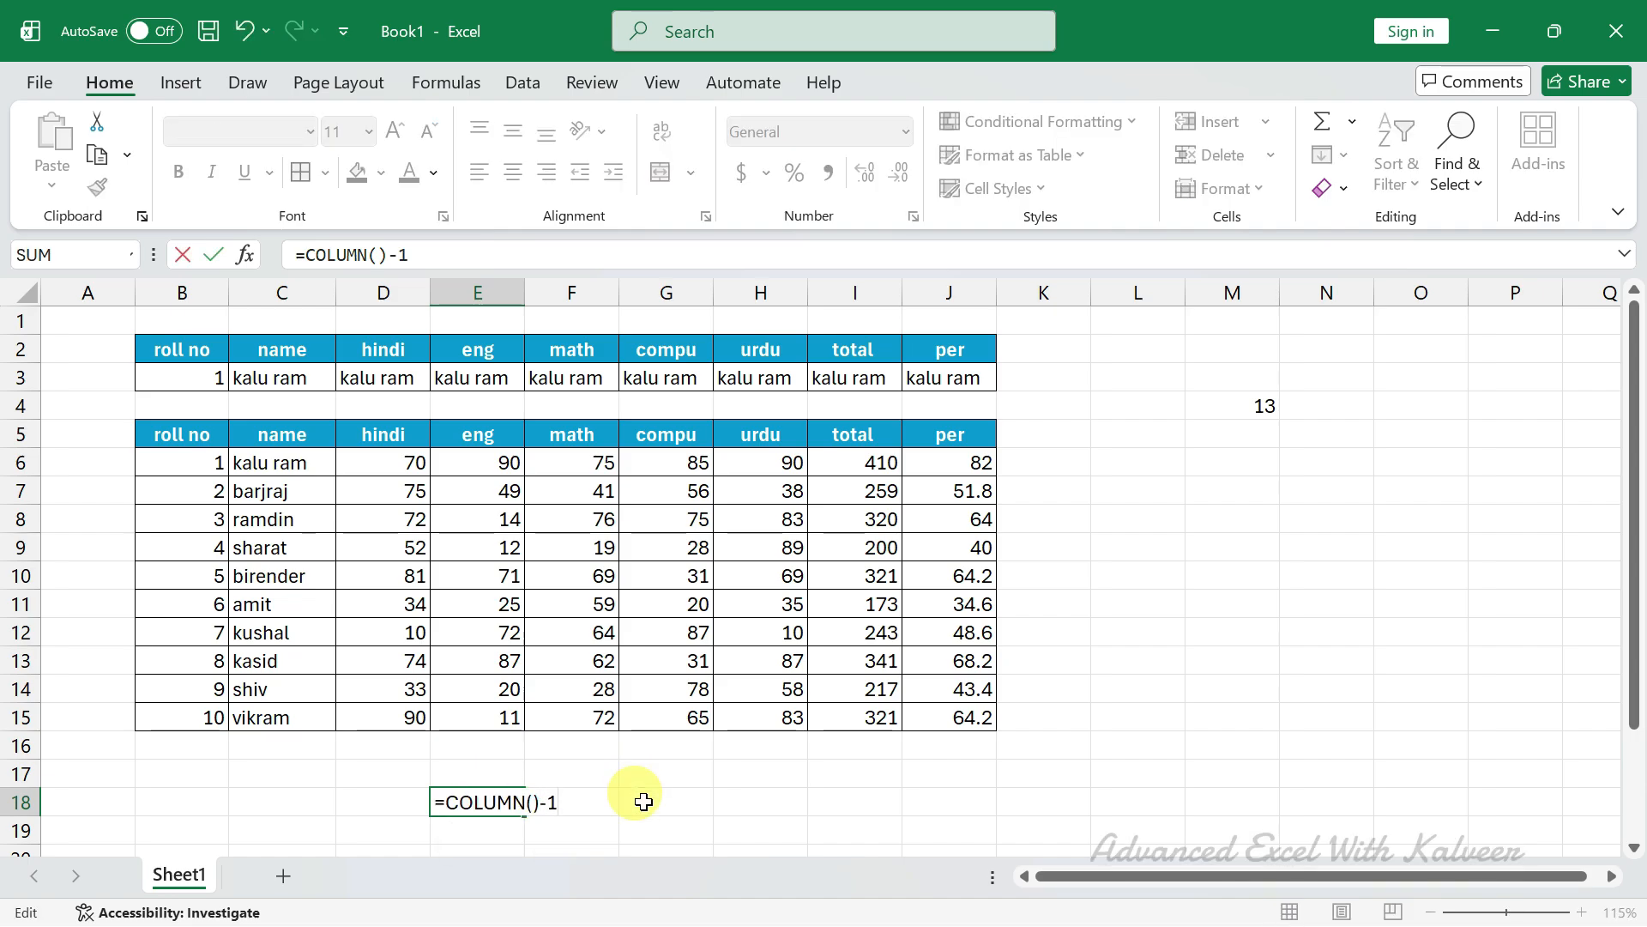
pyautogui.press('Return')
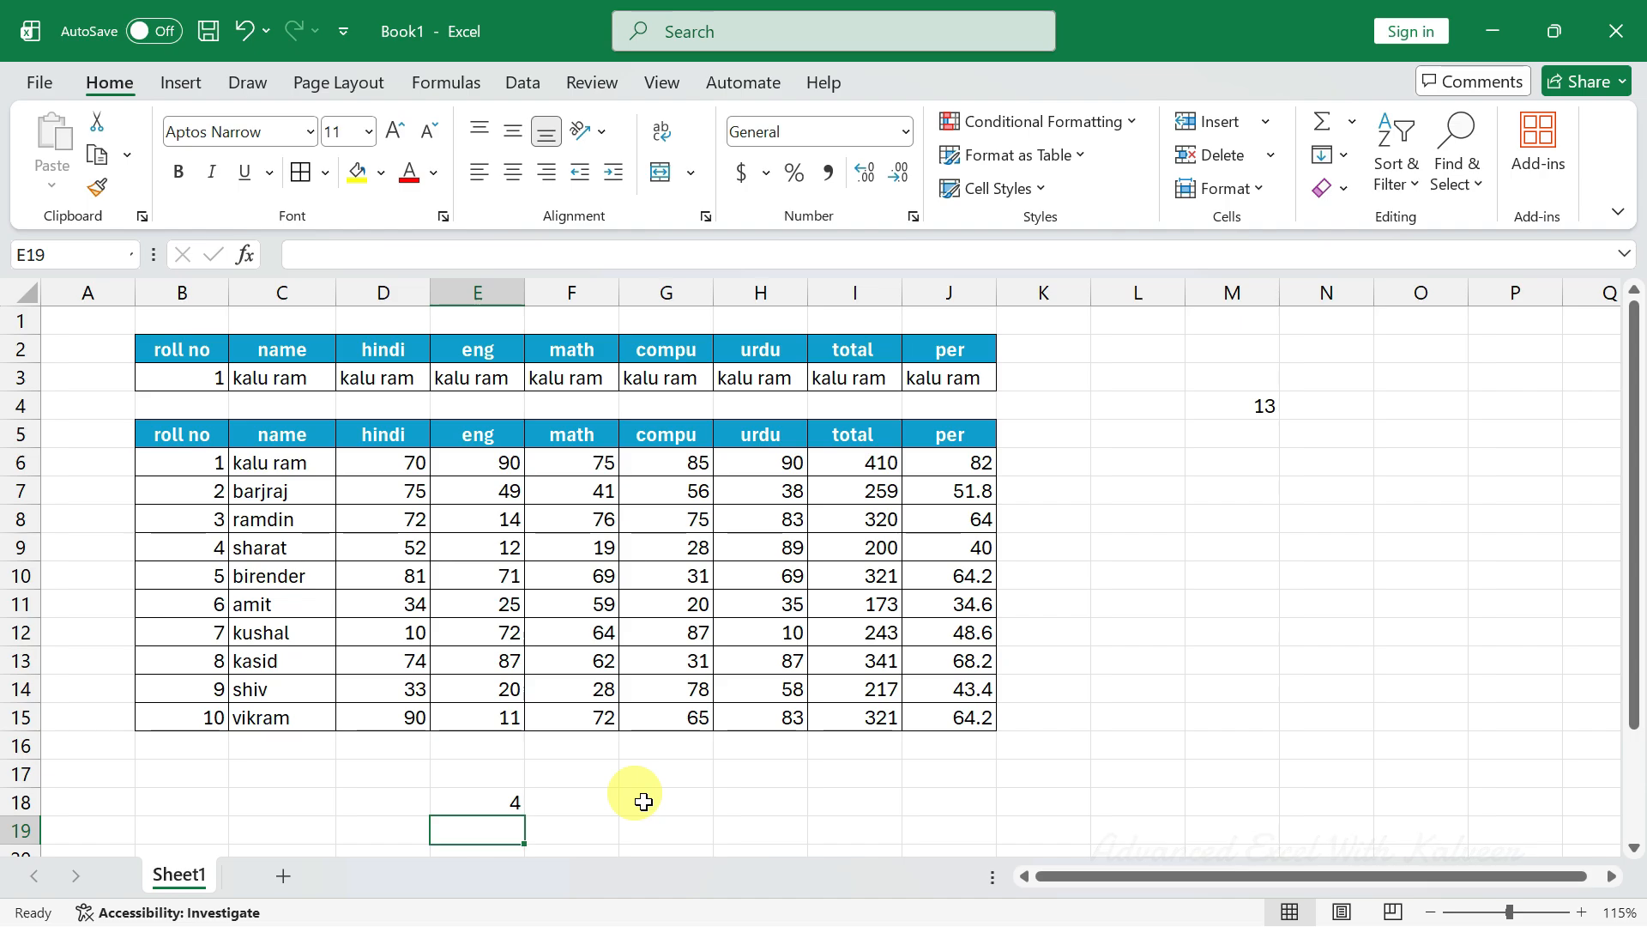
pyautogui.hotkey('ctrl', 'z')
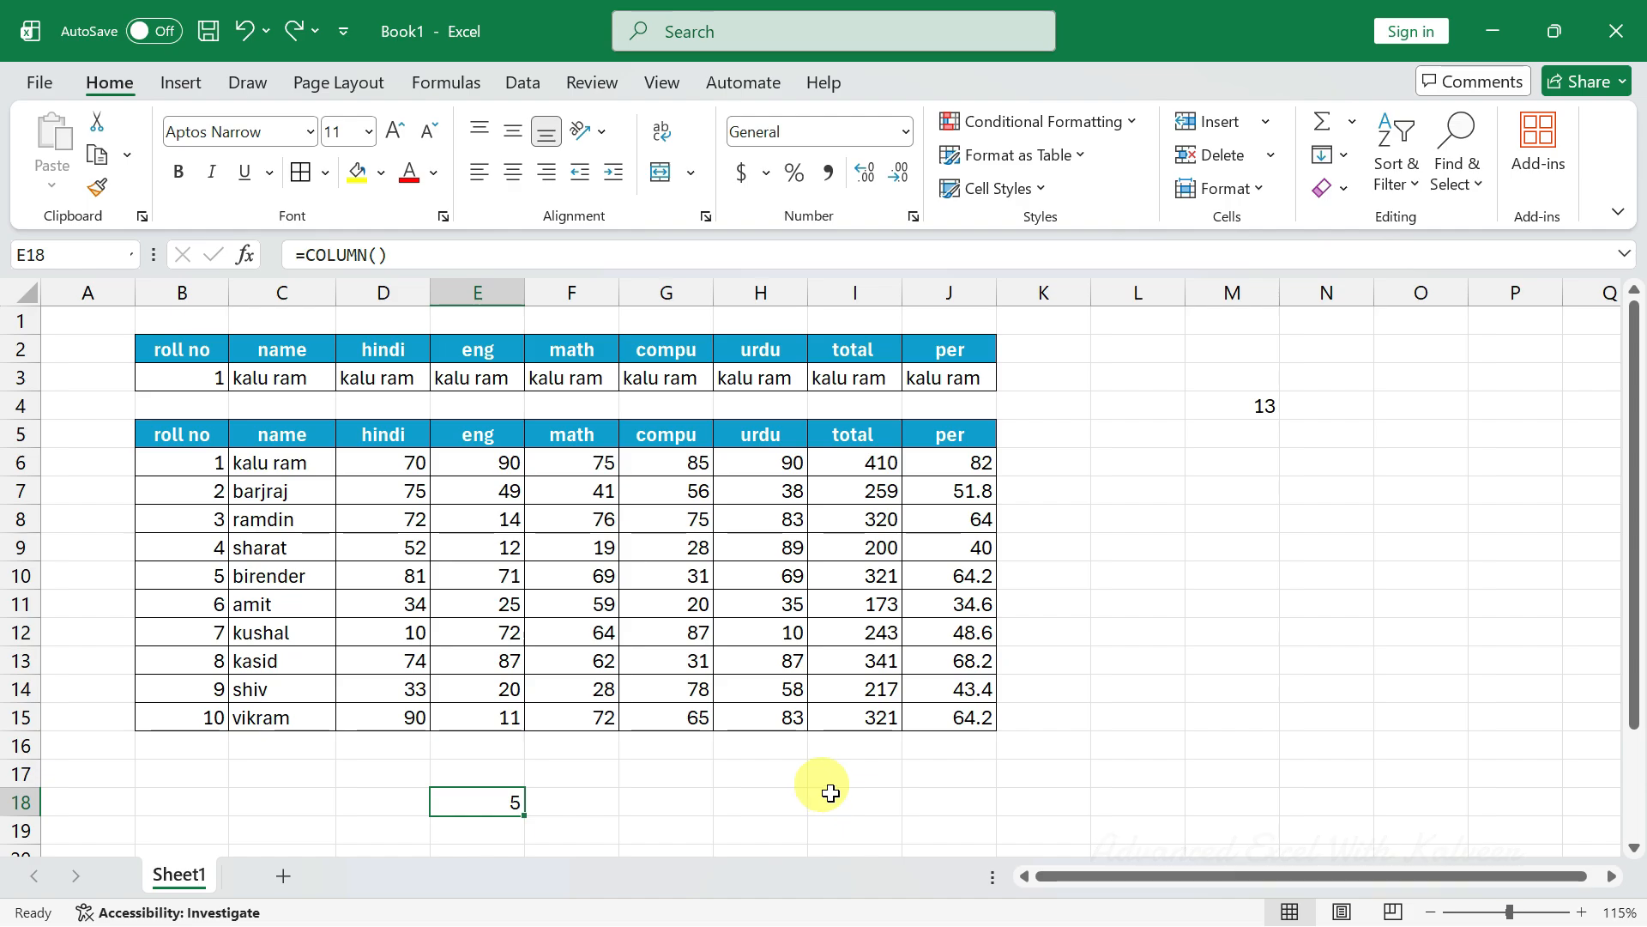
# Step: Change the test formula in E18 to =COLUMN()+5
pyautogui.press('F2')
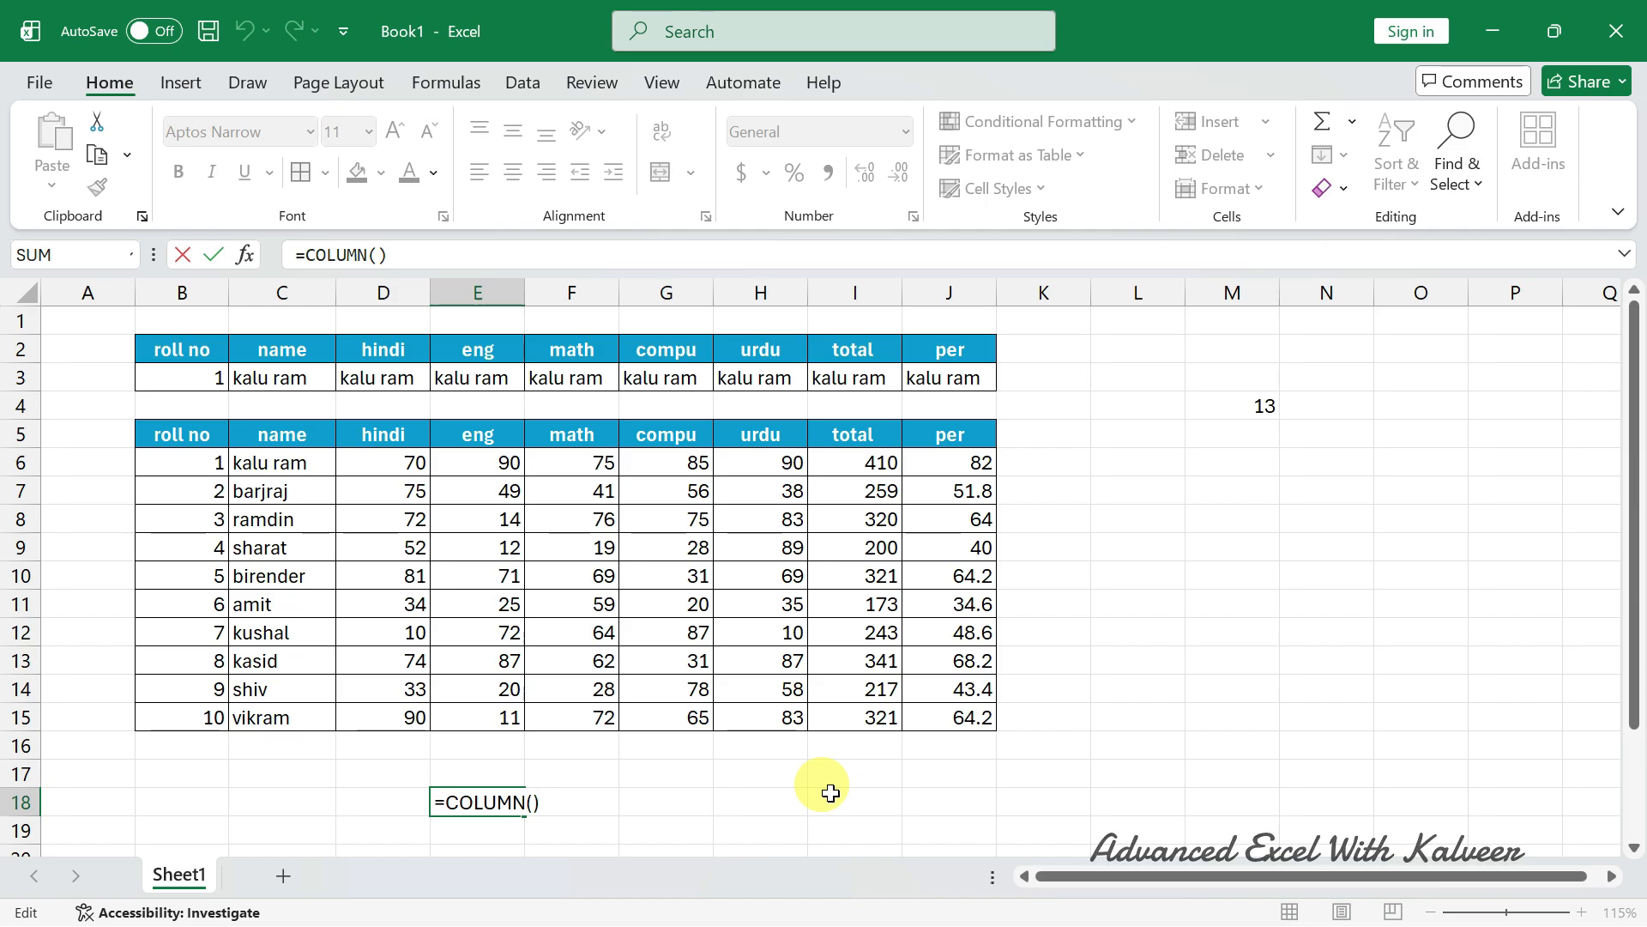
pyautogui.press('Escape')
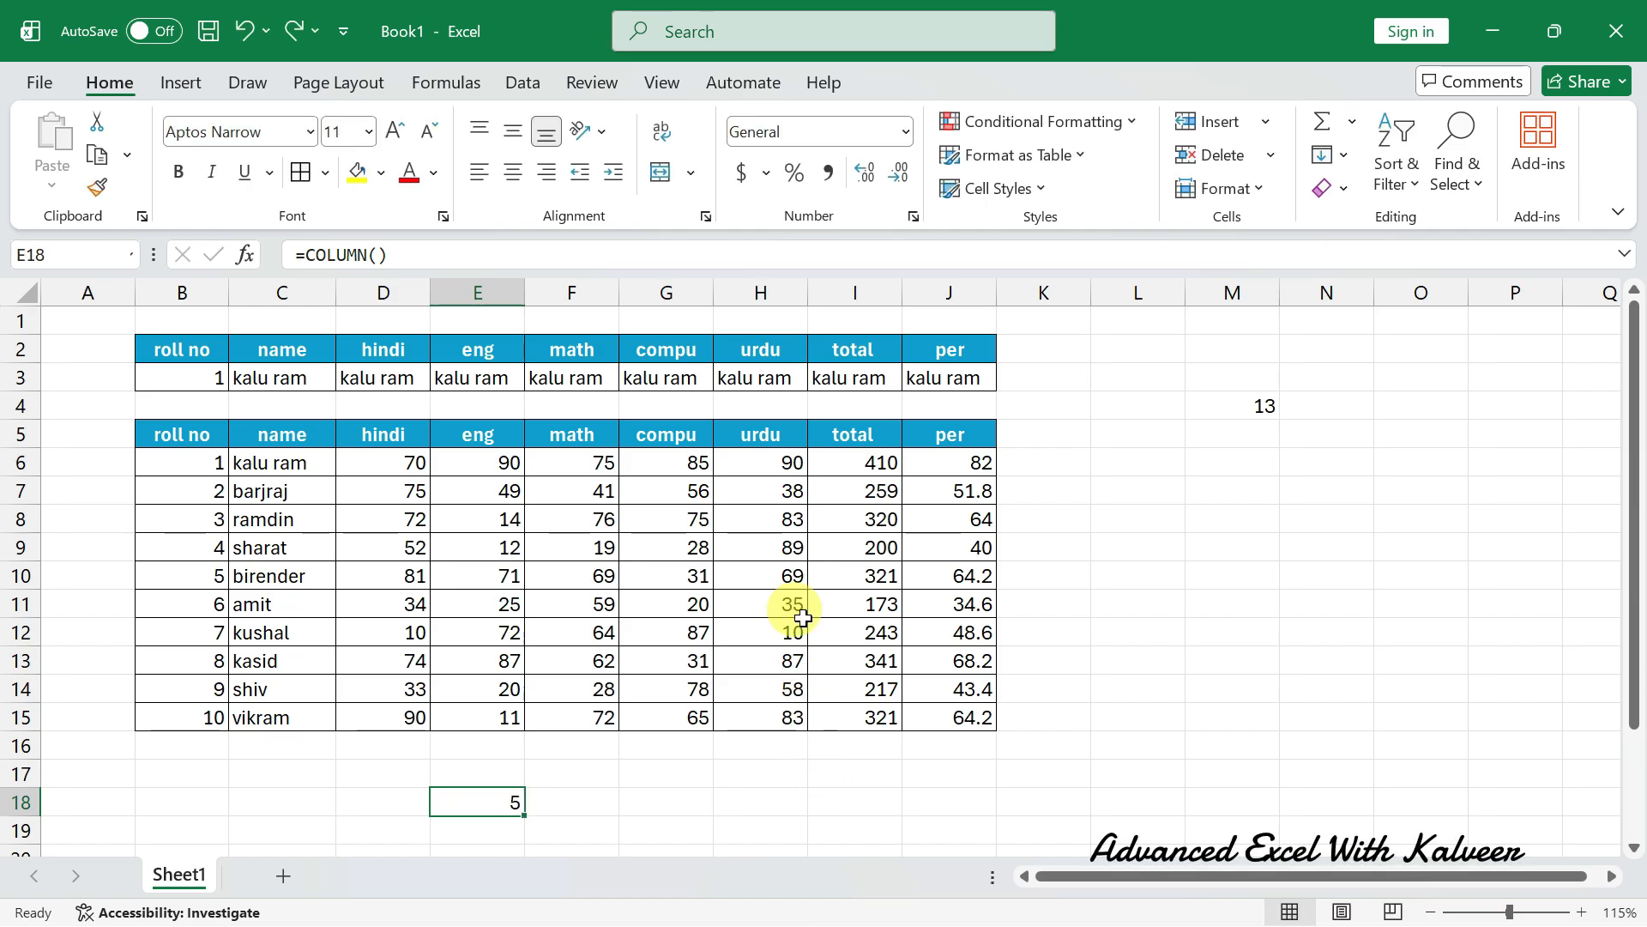
pyautogui.click(397, 256)
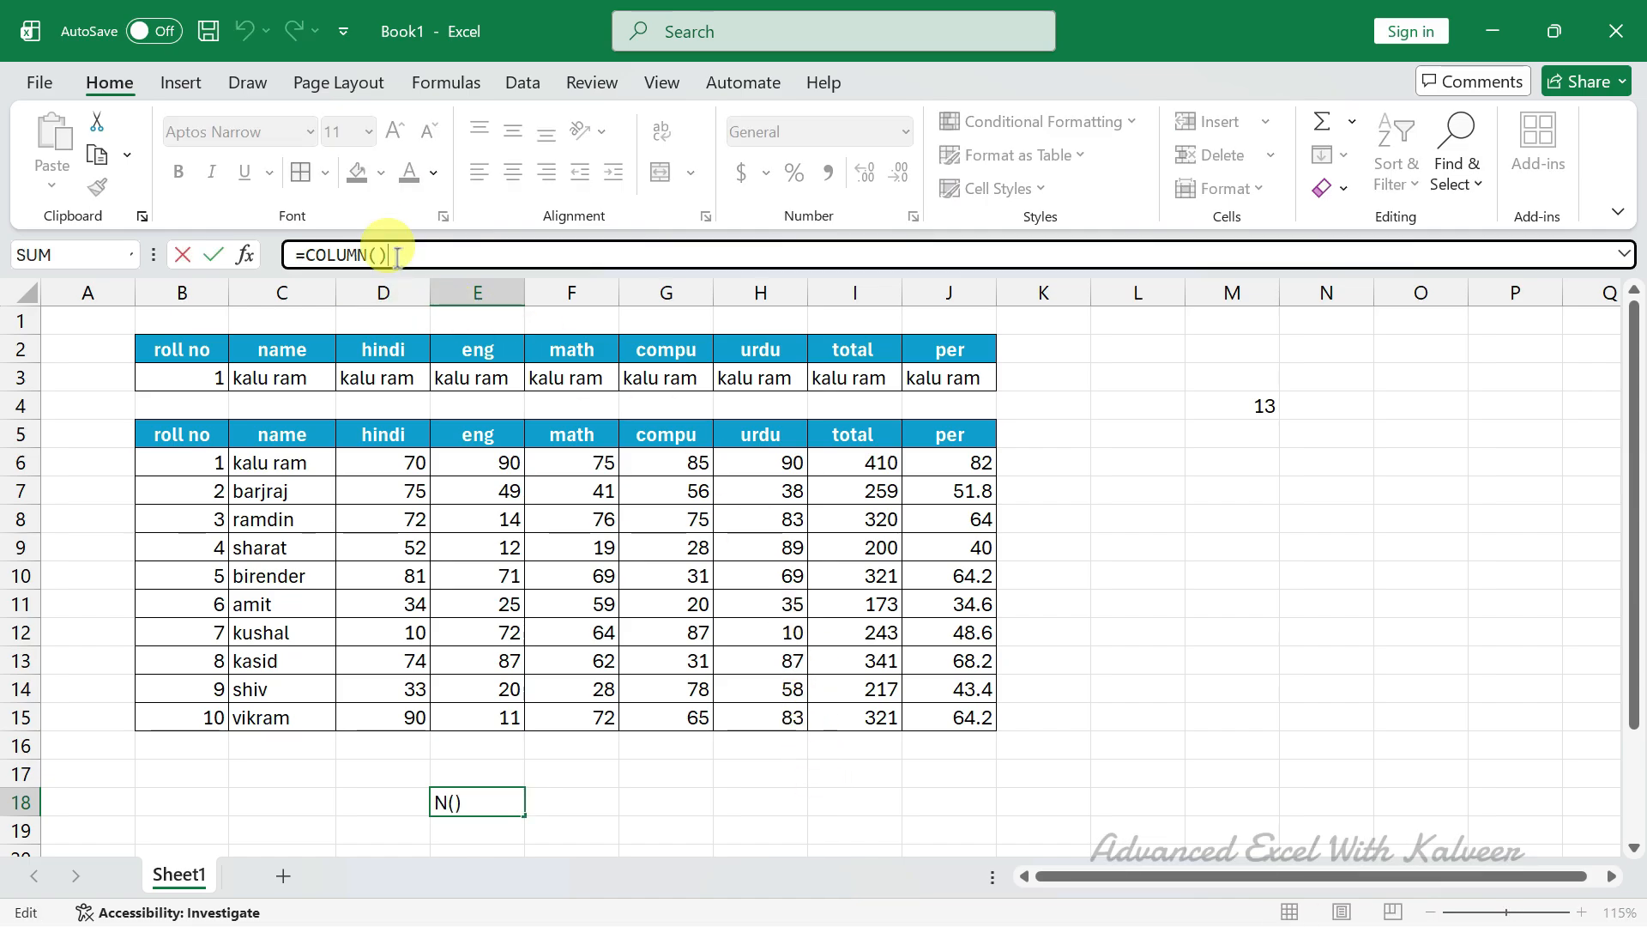
pyautogui.press('Escape')
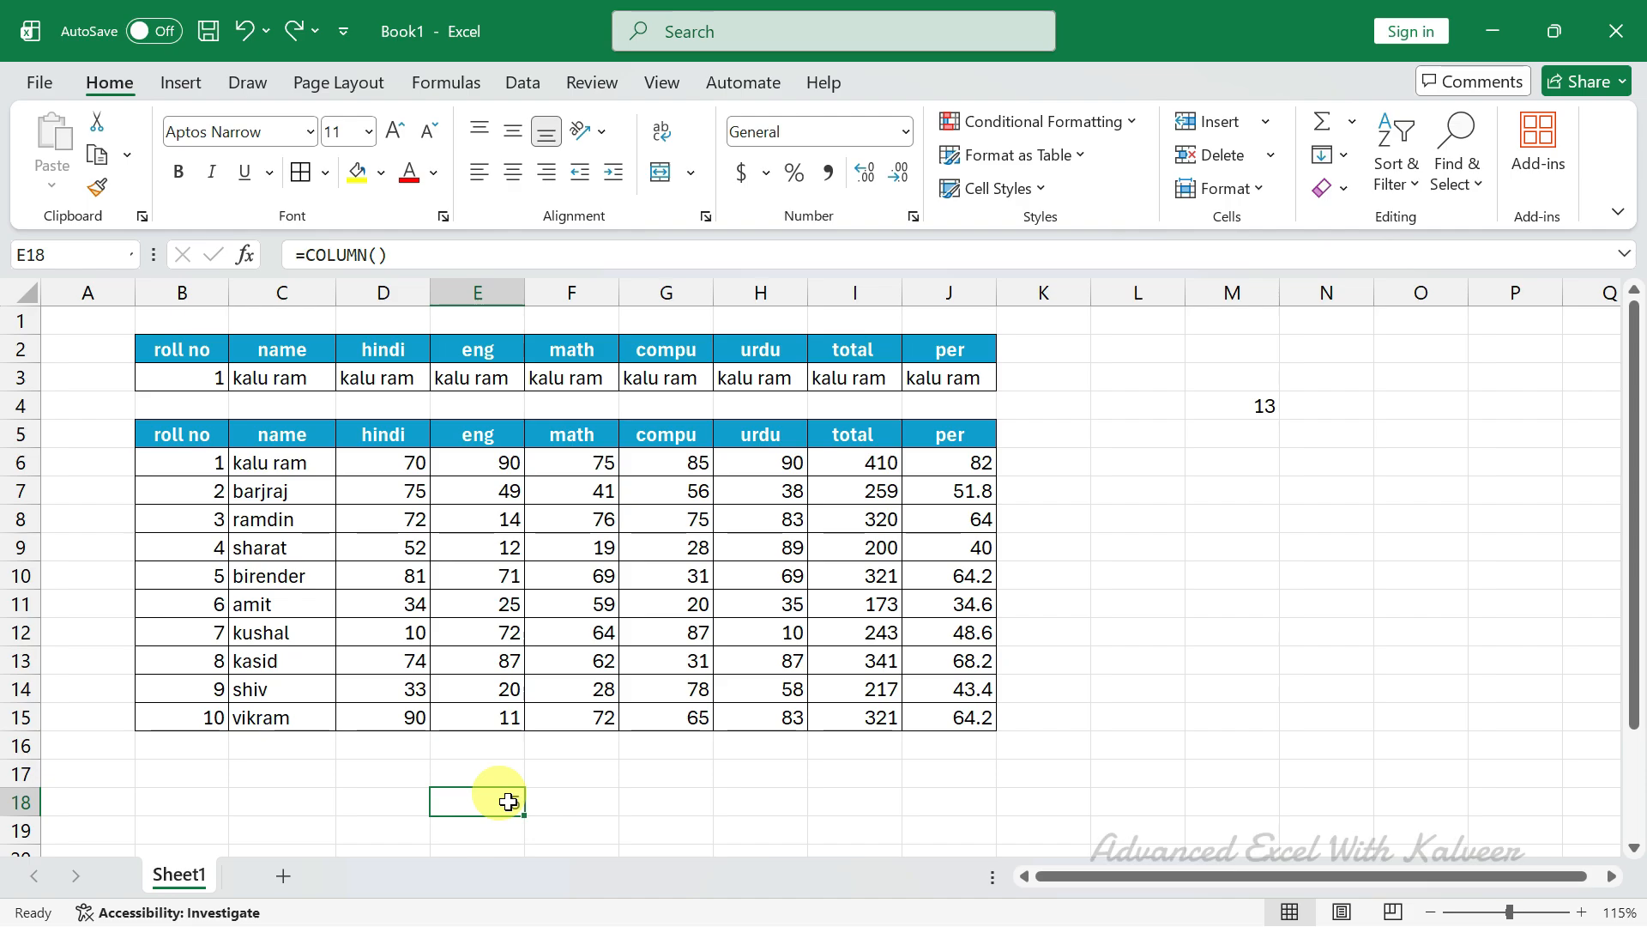
pyautogui.press('F2')
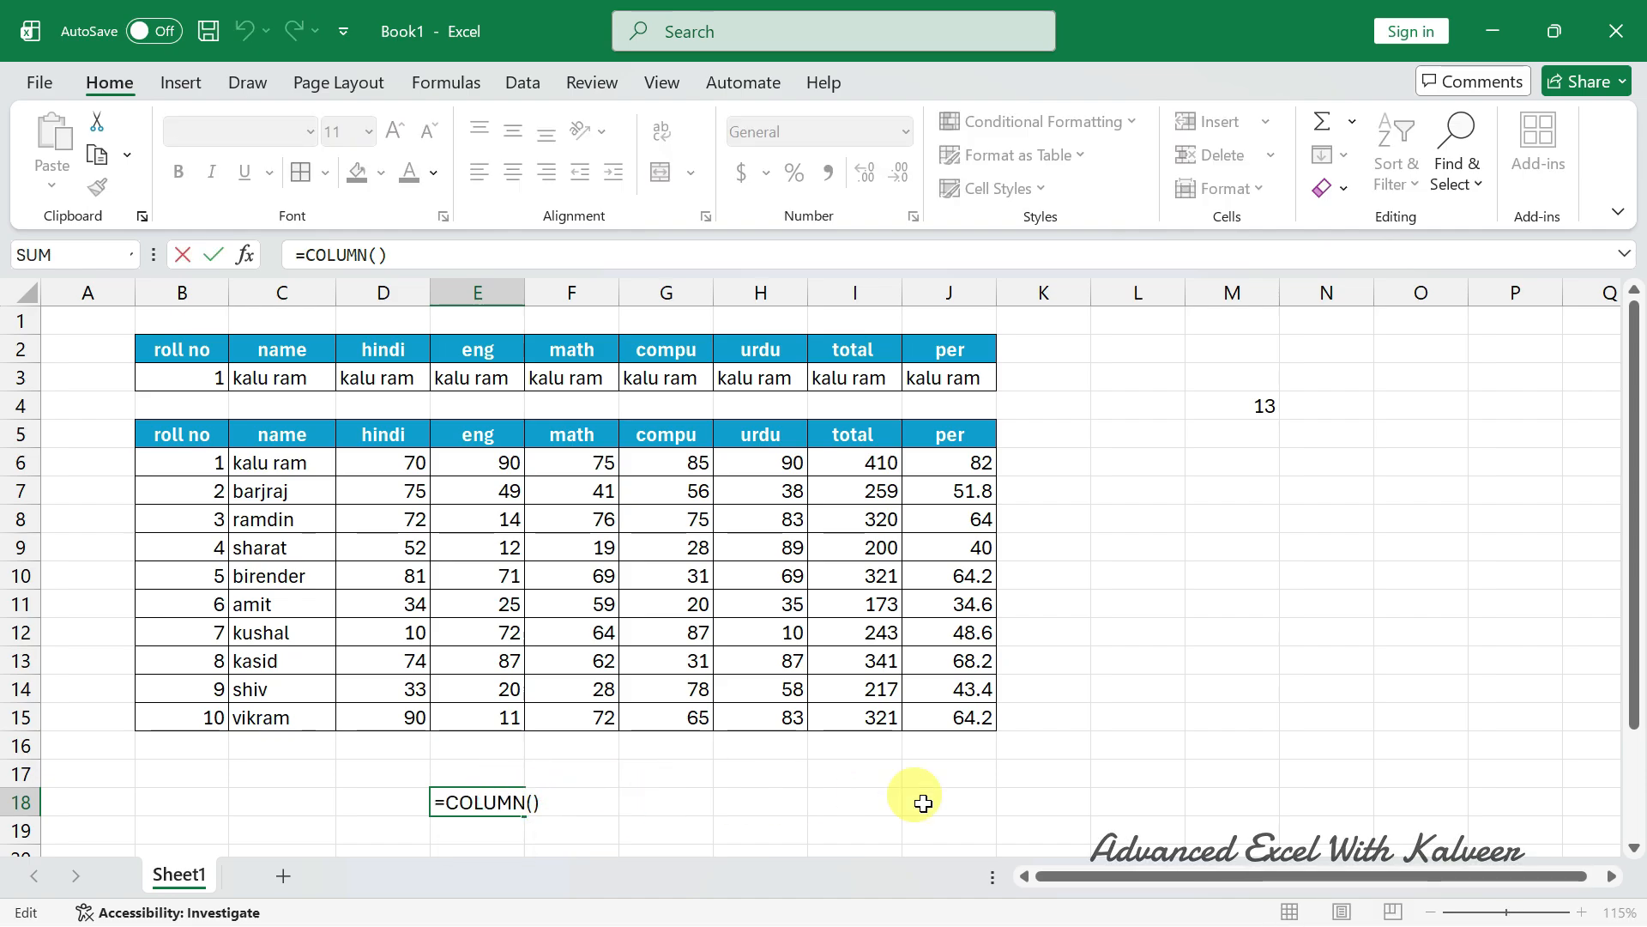
pyautogui.press('Escape')
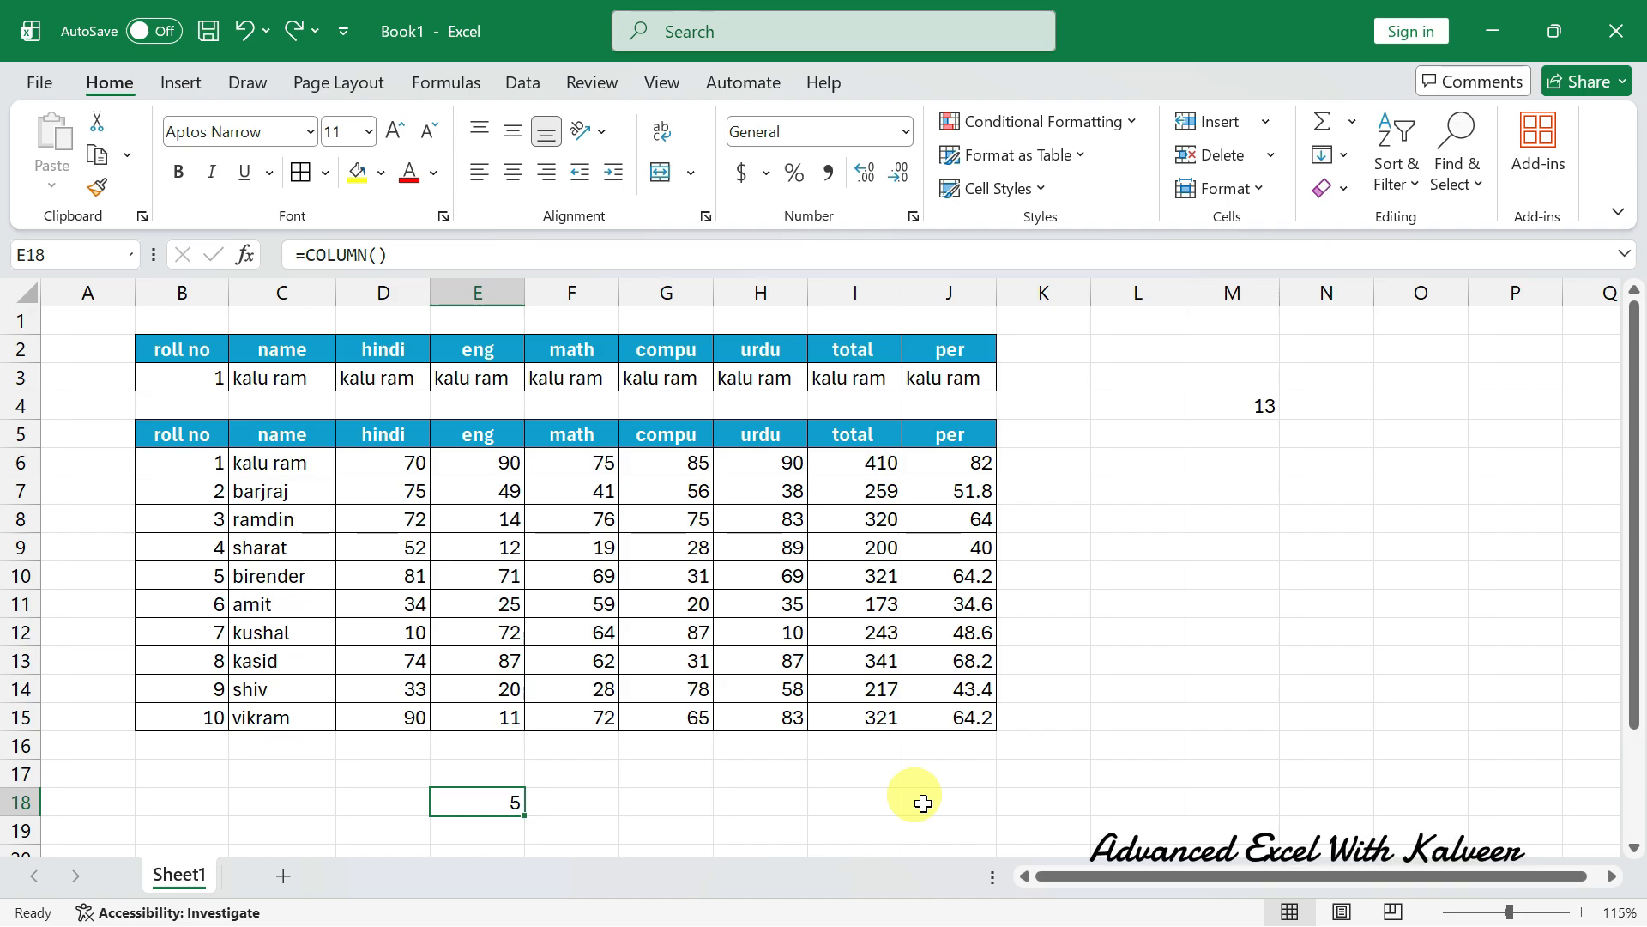
pyautogui.press('F2')
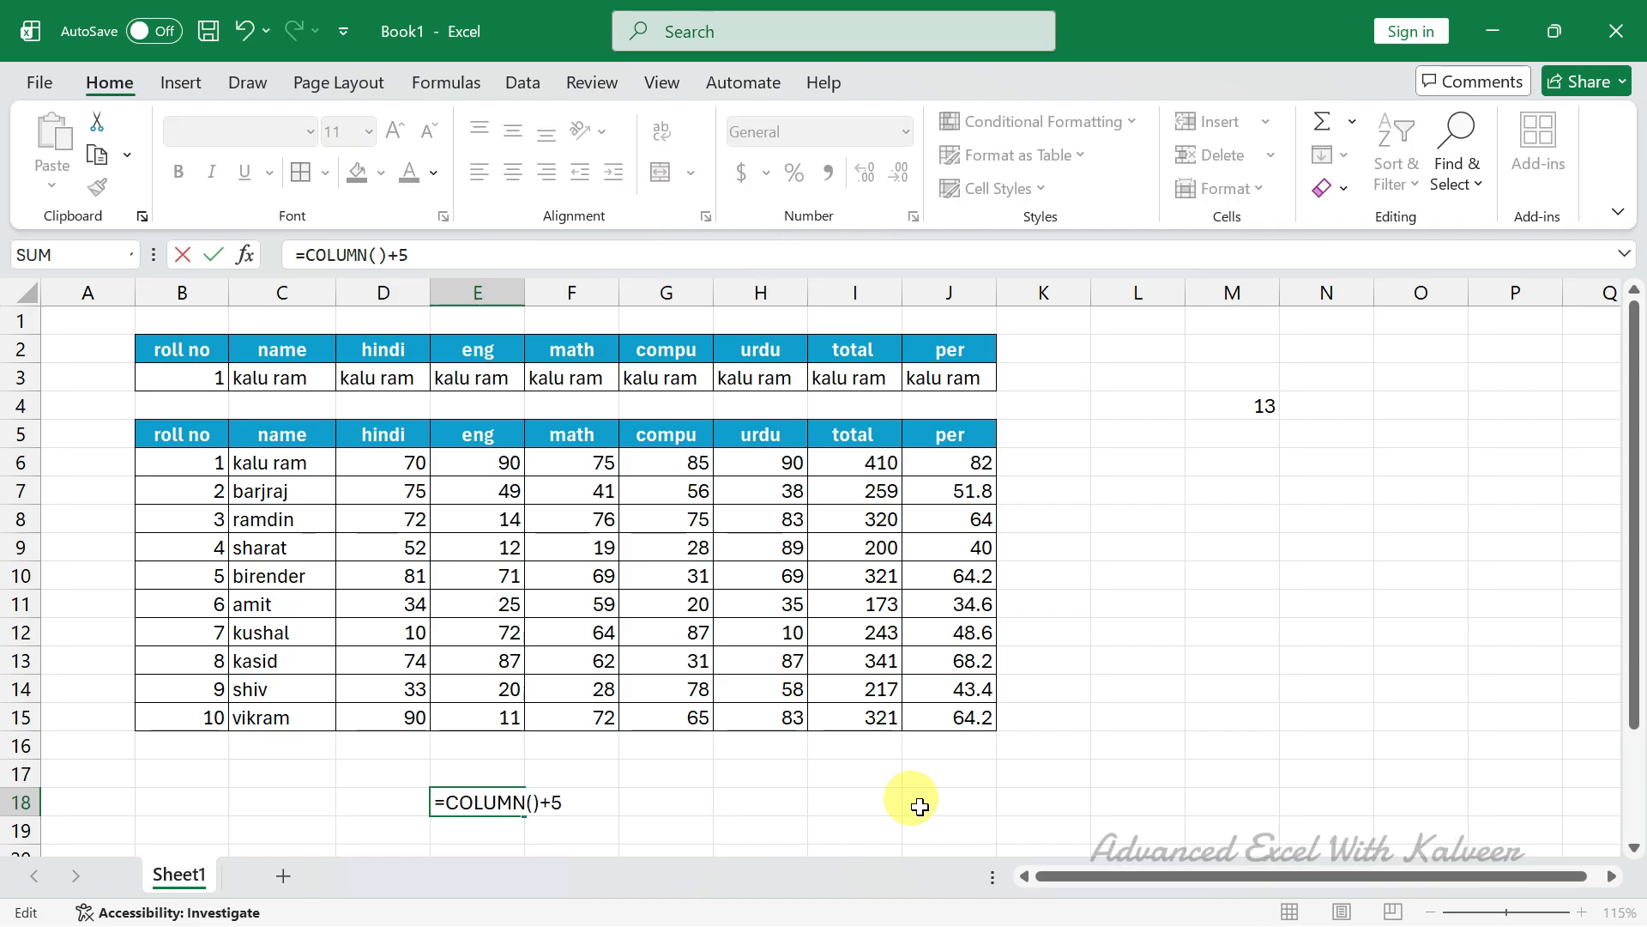
pyautogui.press('Return')
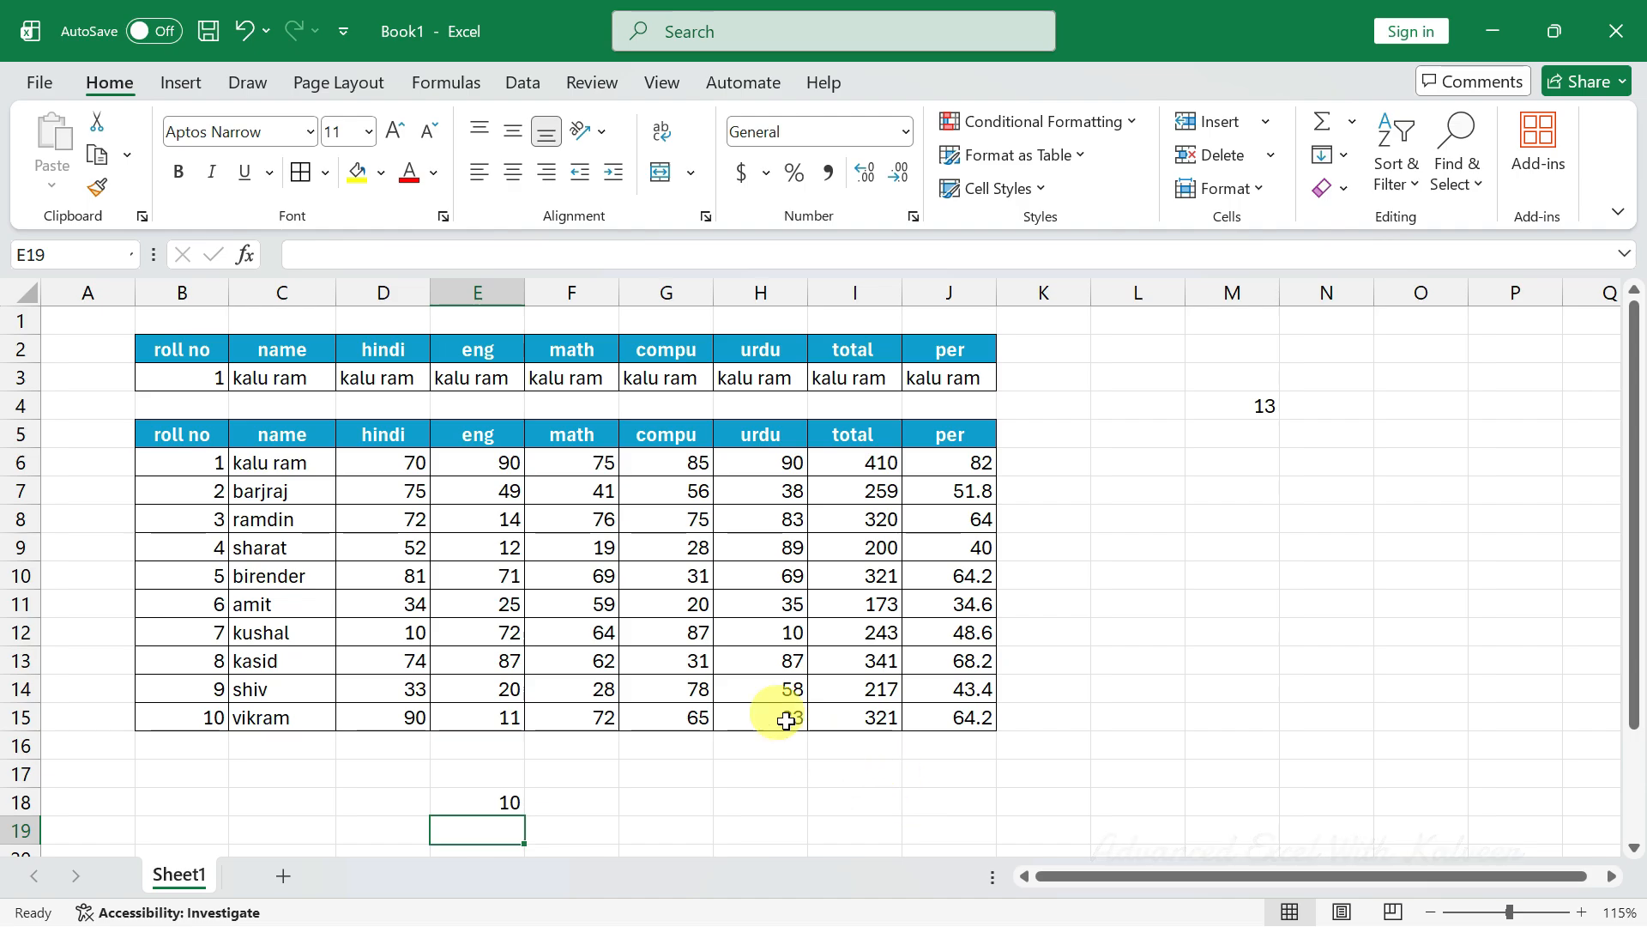
# Step: Replace the column index in the C3 VLOOKUP formula with COLUMN(), giving =VLOOKUP($B$3,$B$5:$J$15,COLUMN(),0)
pyautogui.click(301, 374)
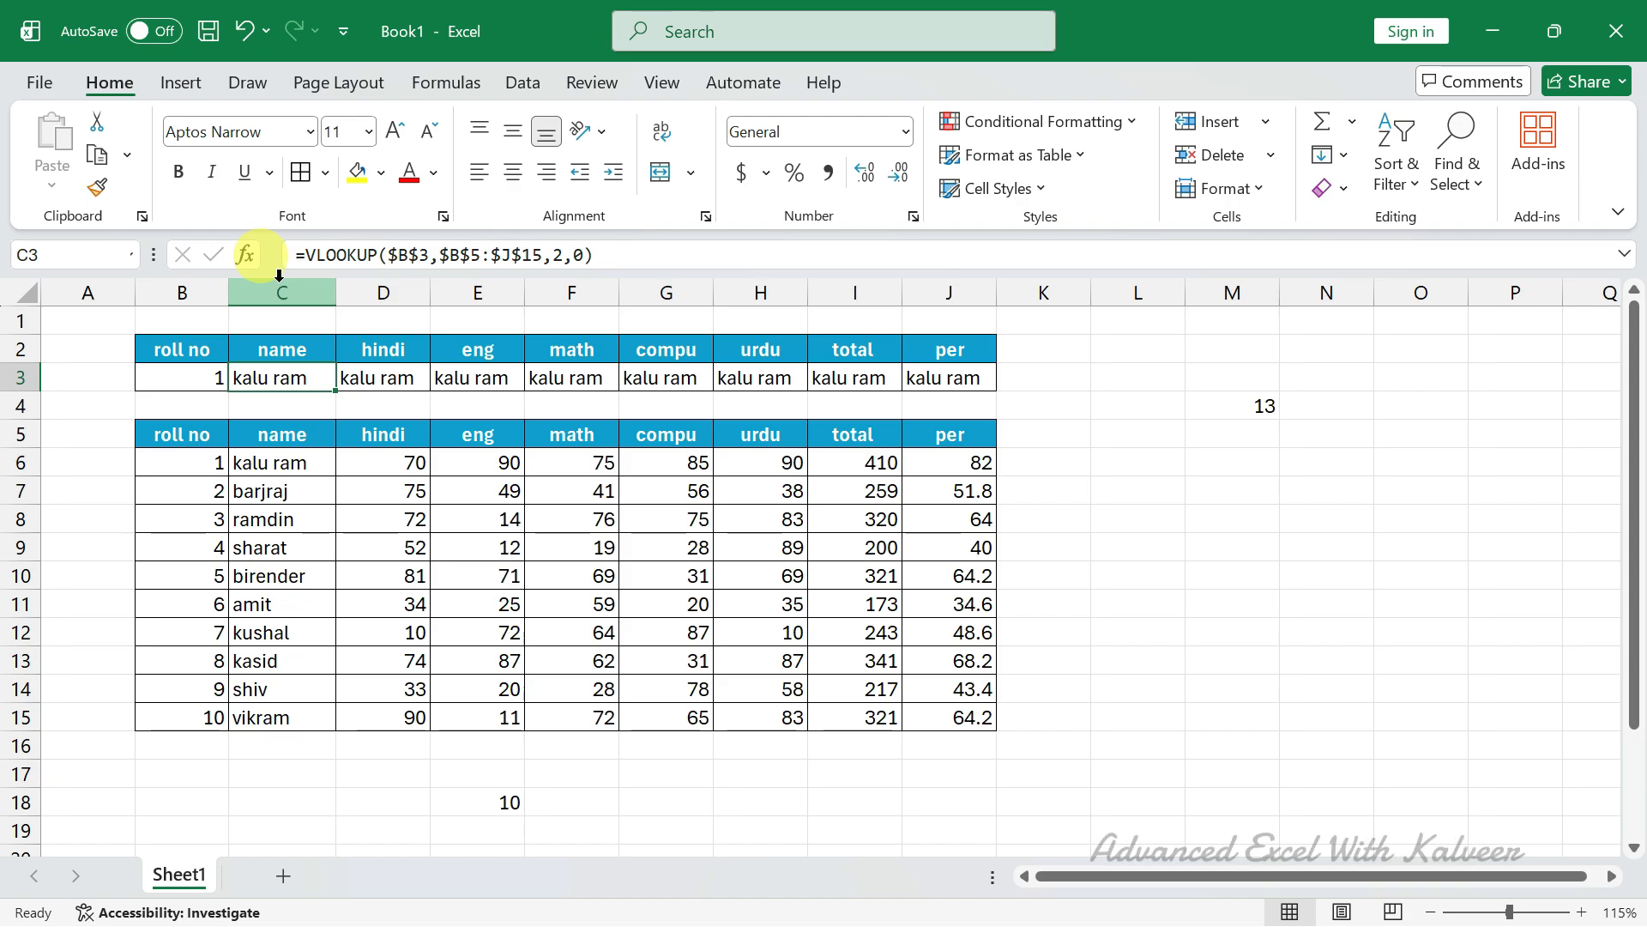
pyautogui.doubleClick(293, 376)
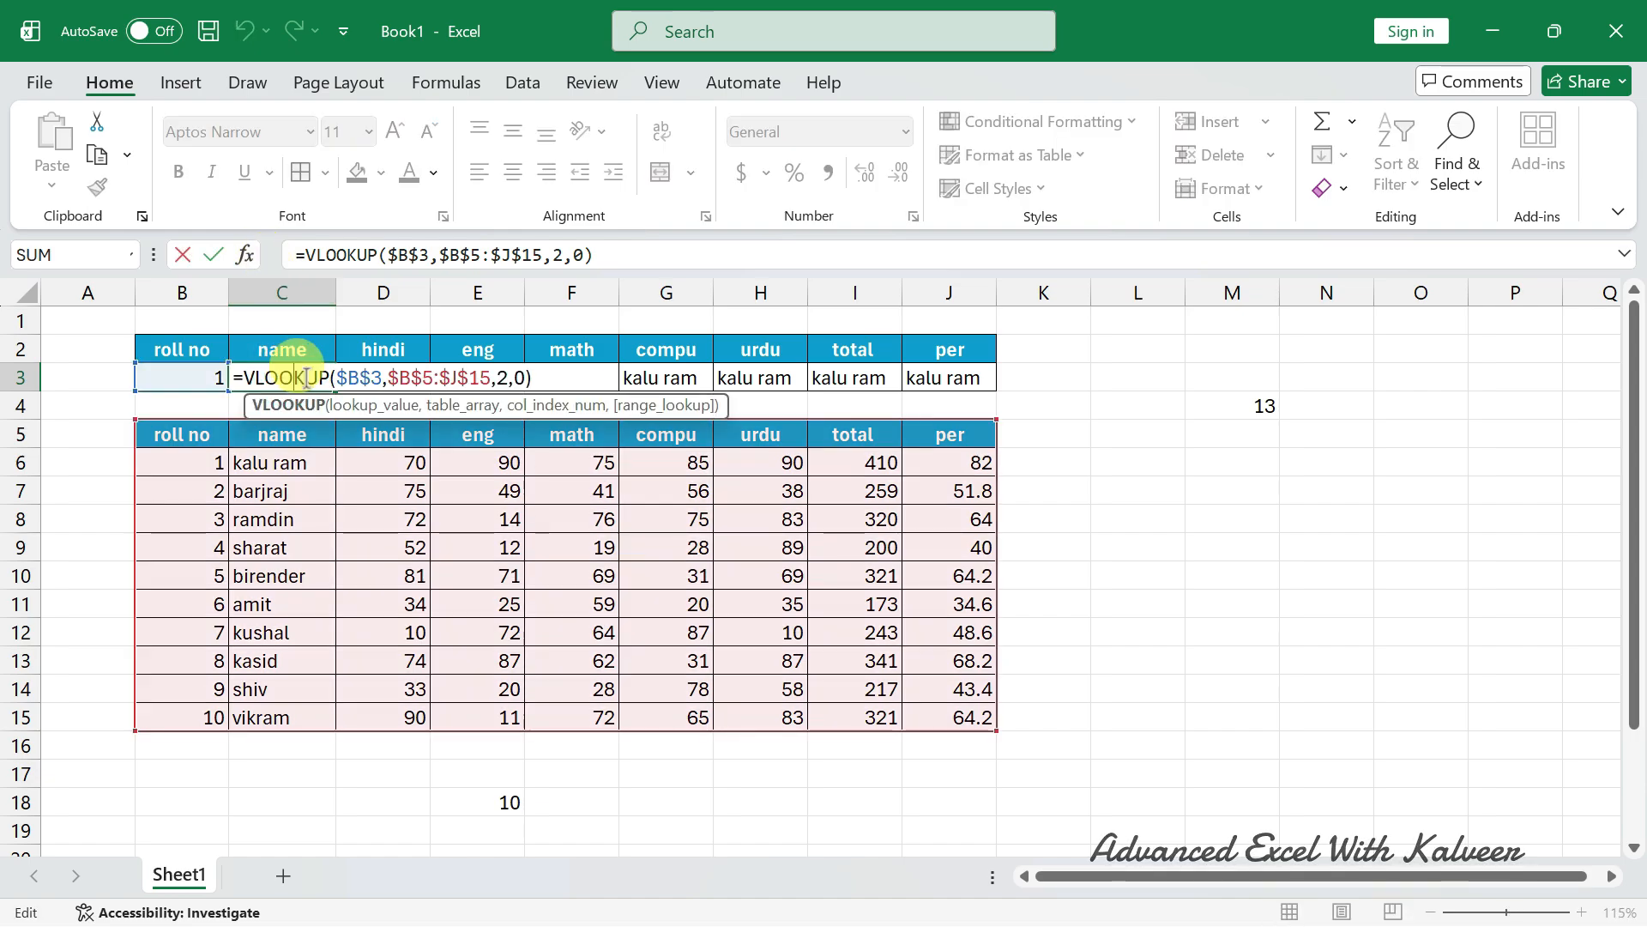
pyautogui.click(505, 375)
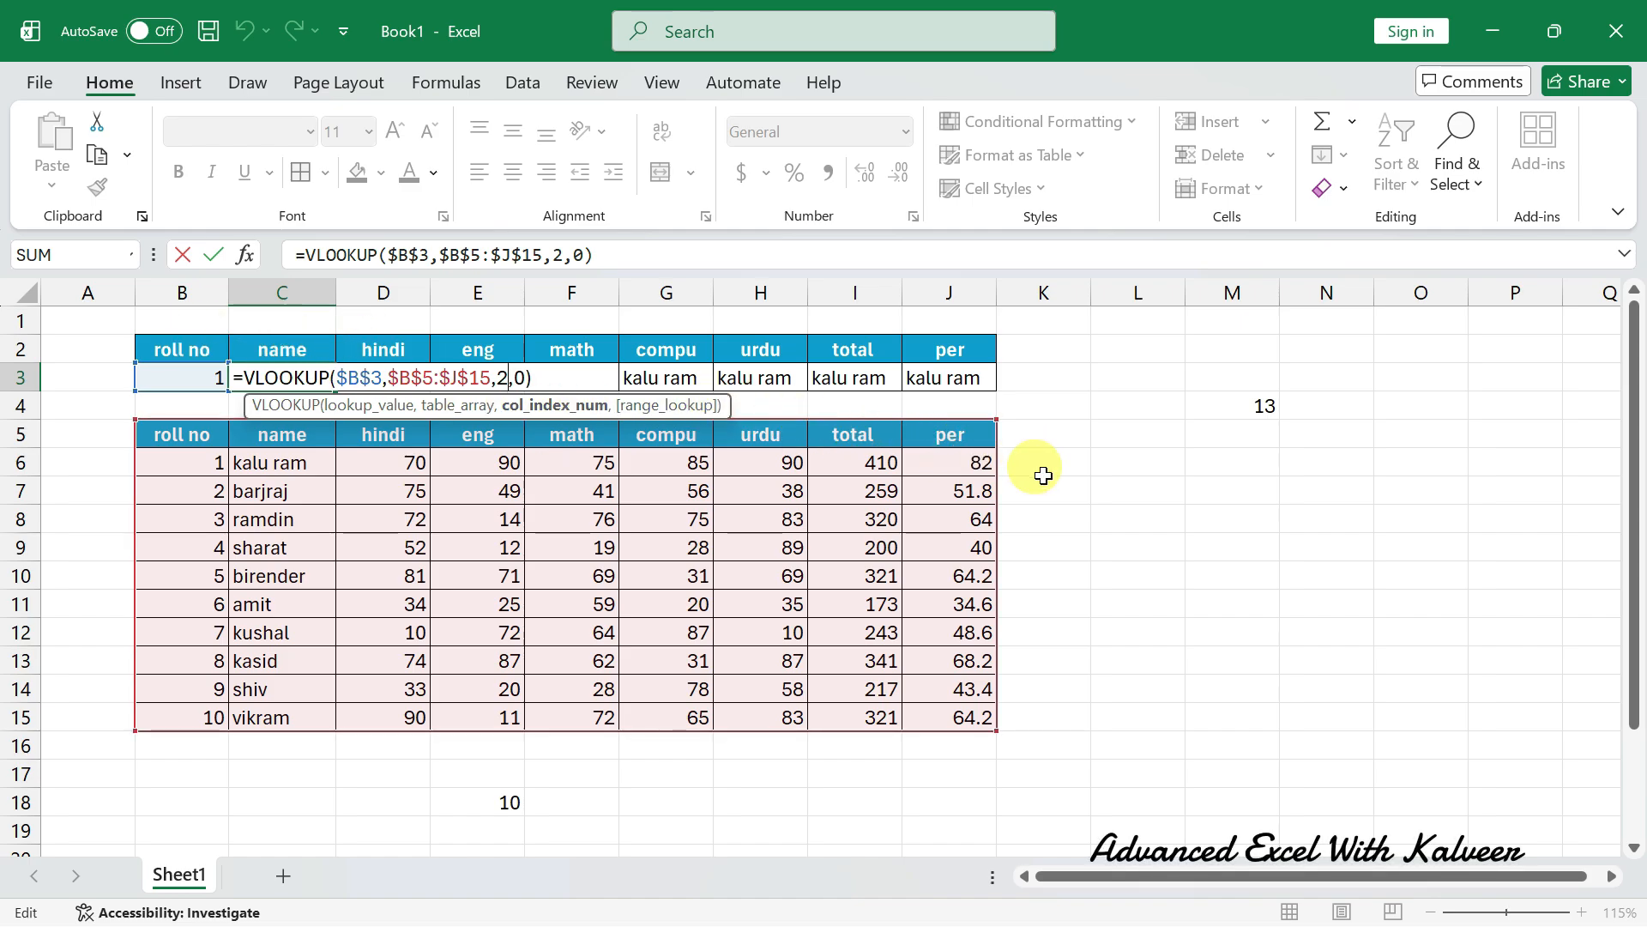
pyautogui.write('colm')
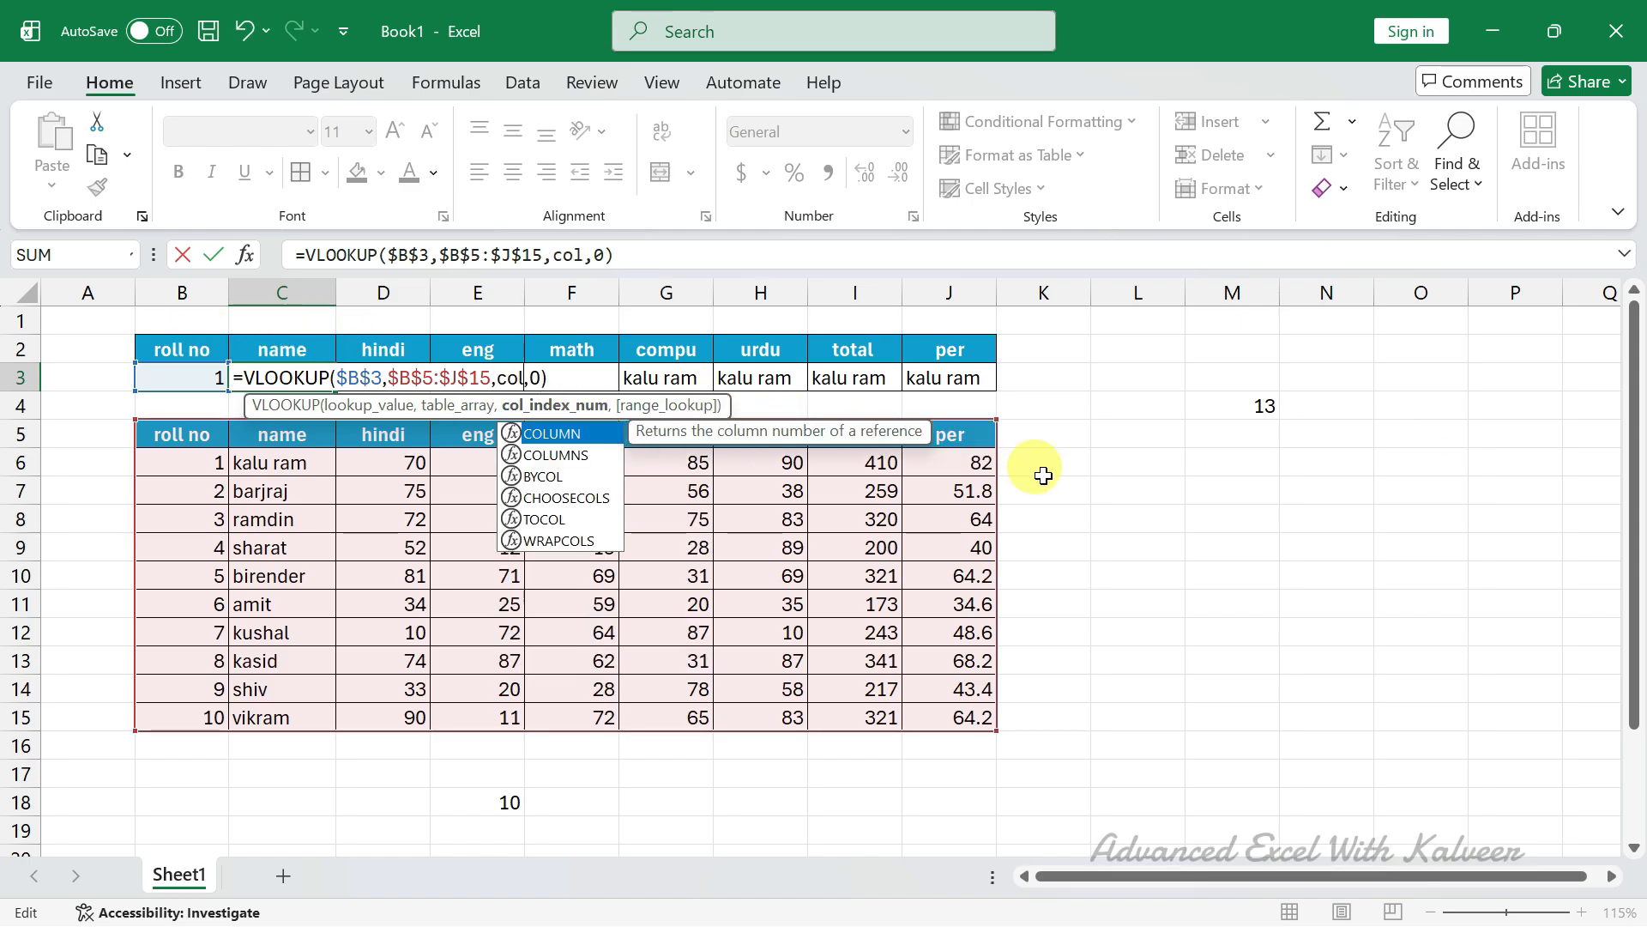
pyautogui.press('BackSpace')
pyautogui.press('Tab')
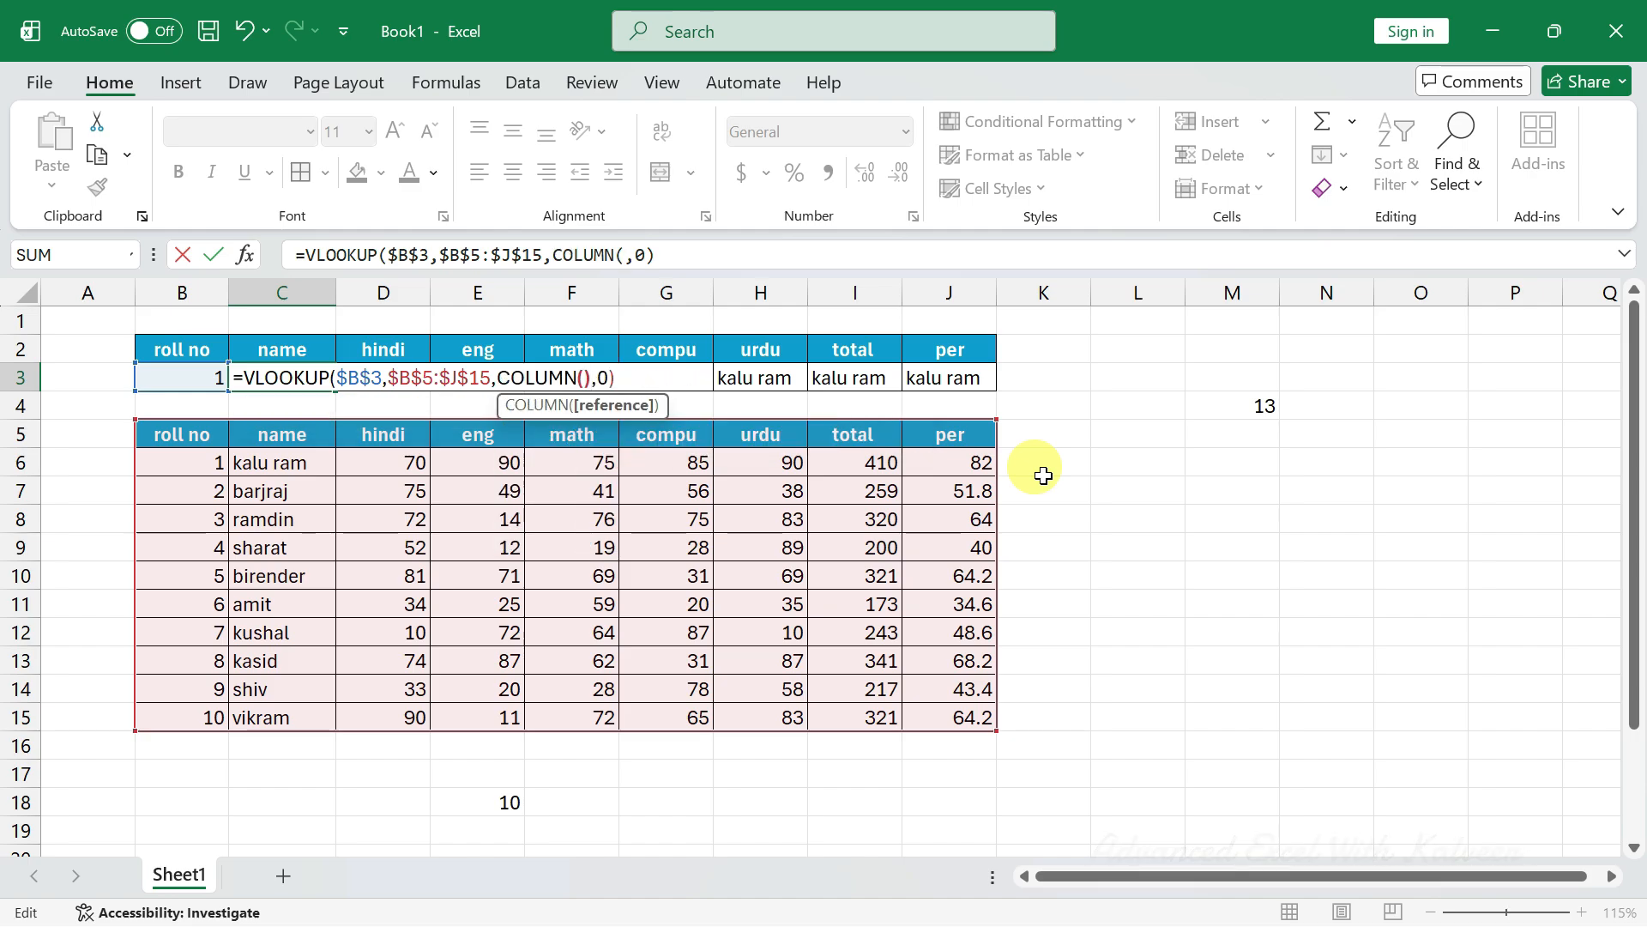
pyautogui.write(')')
pyautogui.press('Return')
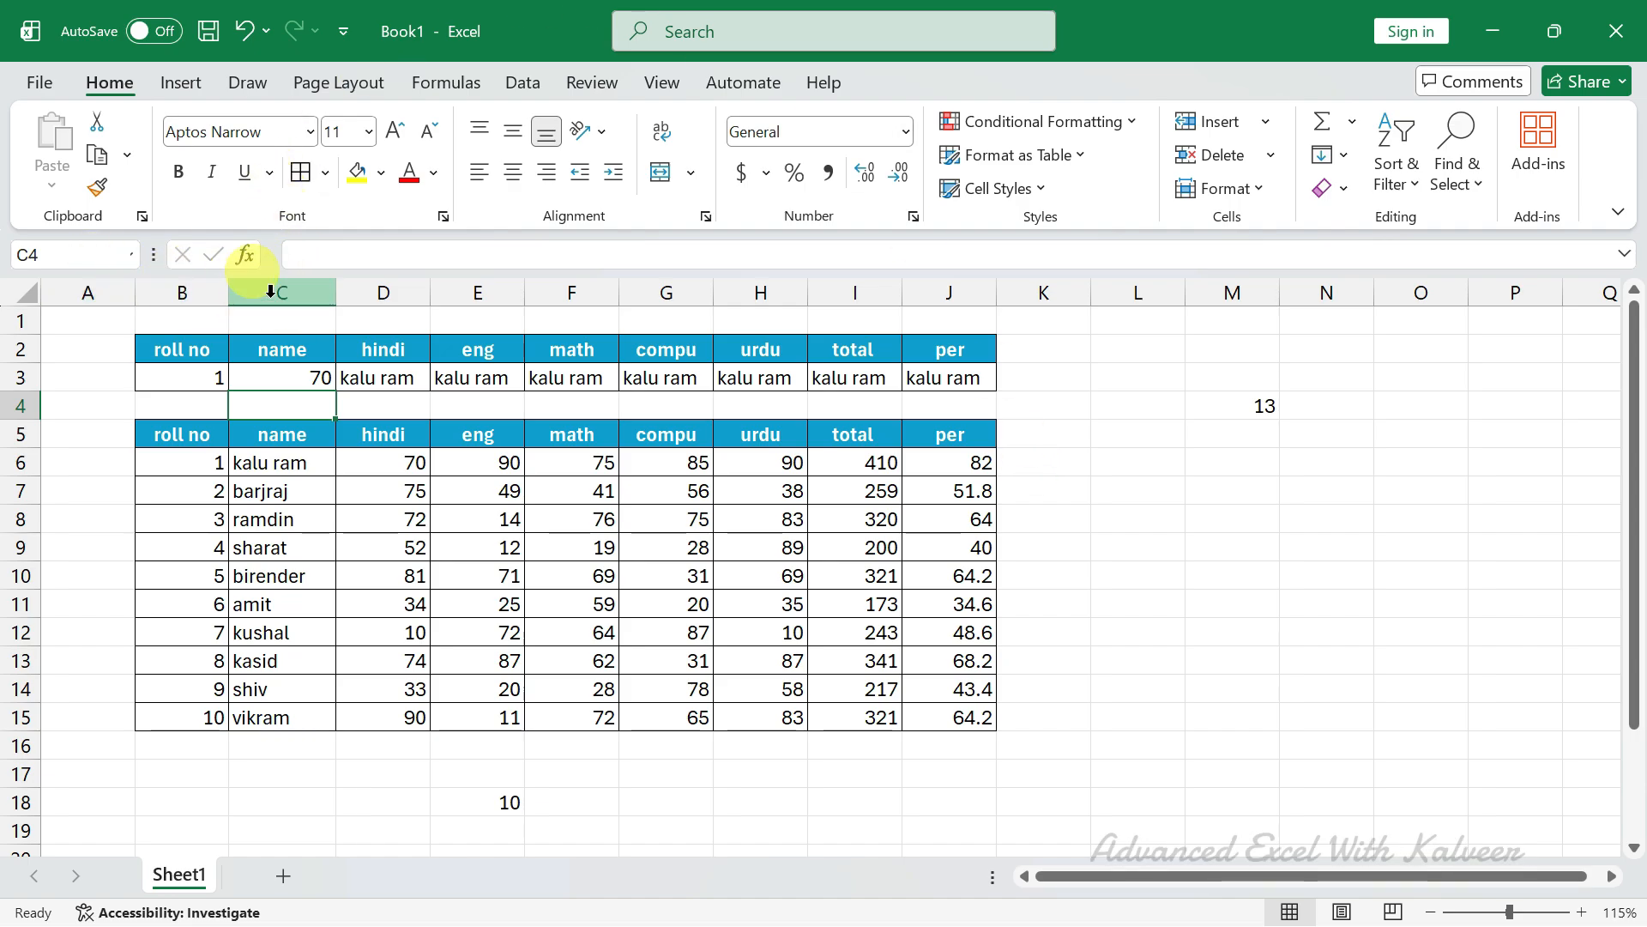
# Step: Examine the VLOOKUP formula in C3 and its lookup range against the roll no, name and hindi columns of the student table
pyautogui.click(283, 375)
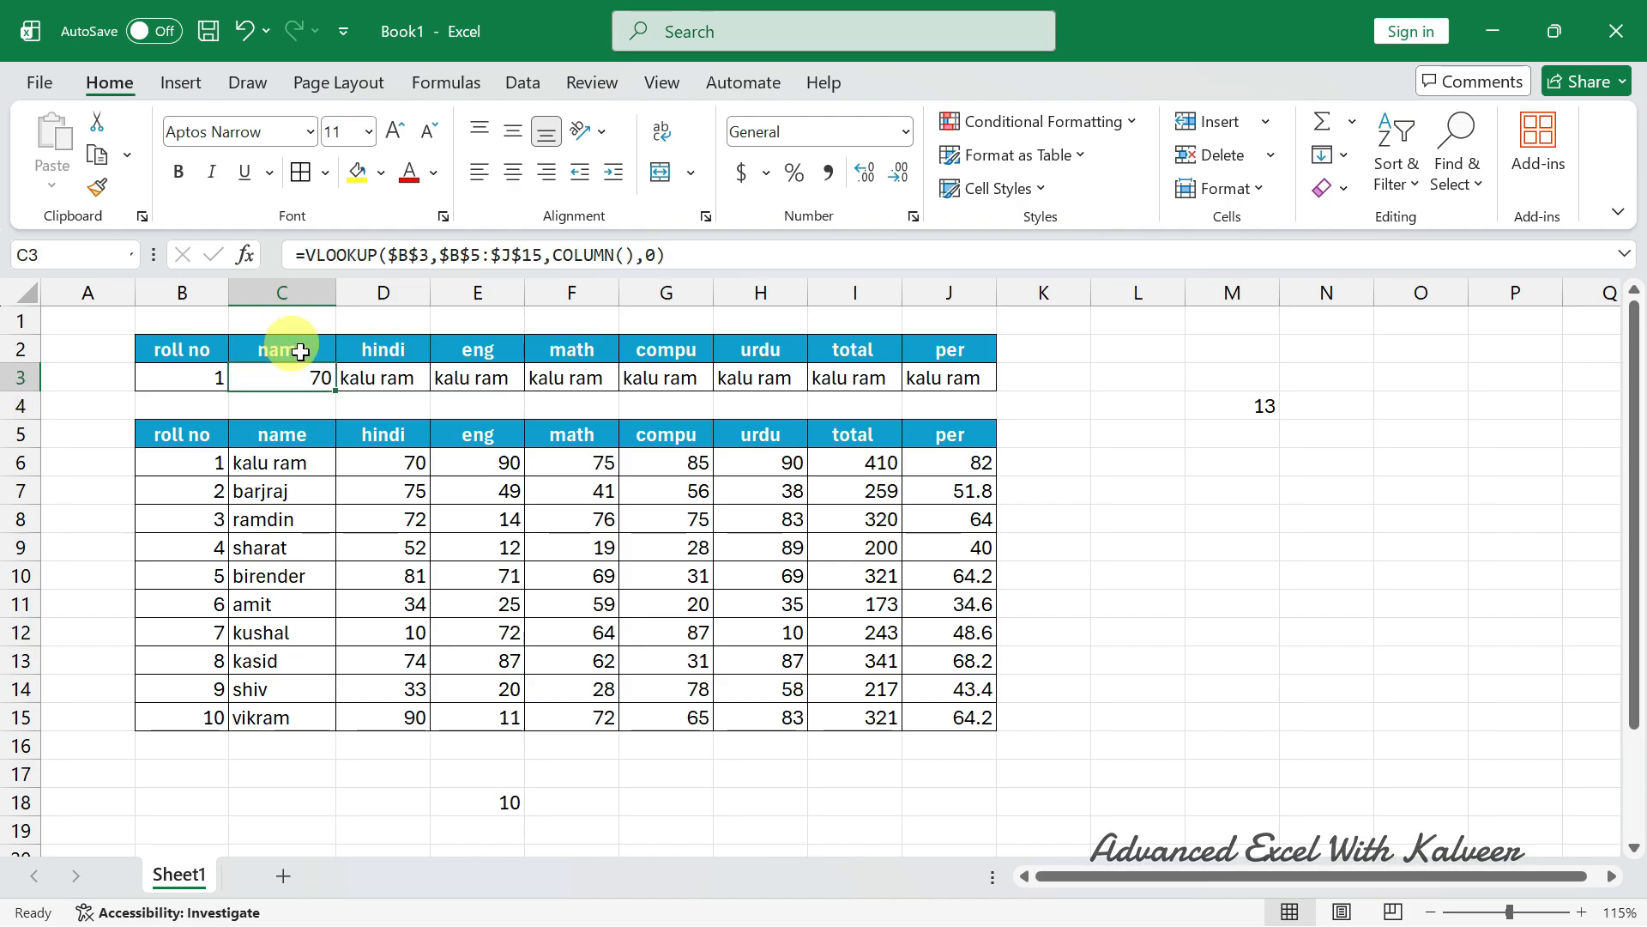
pyautogui.click(175, 433)
pyautogui.click(270, 434)
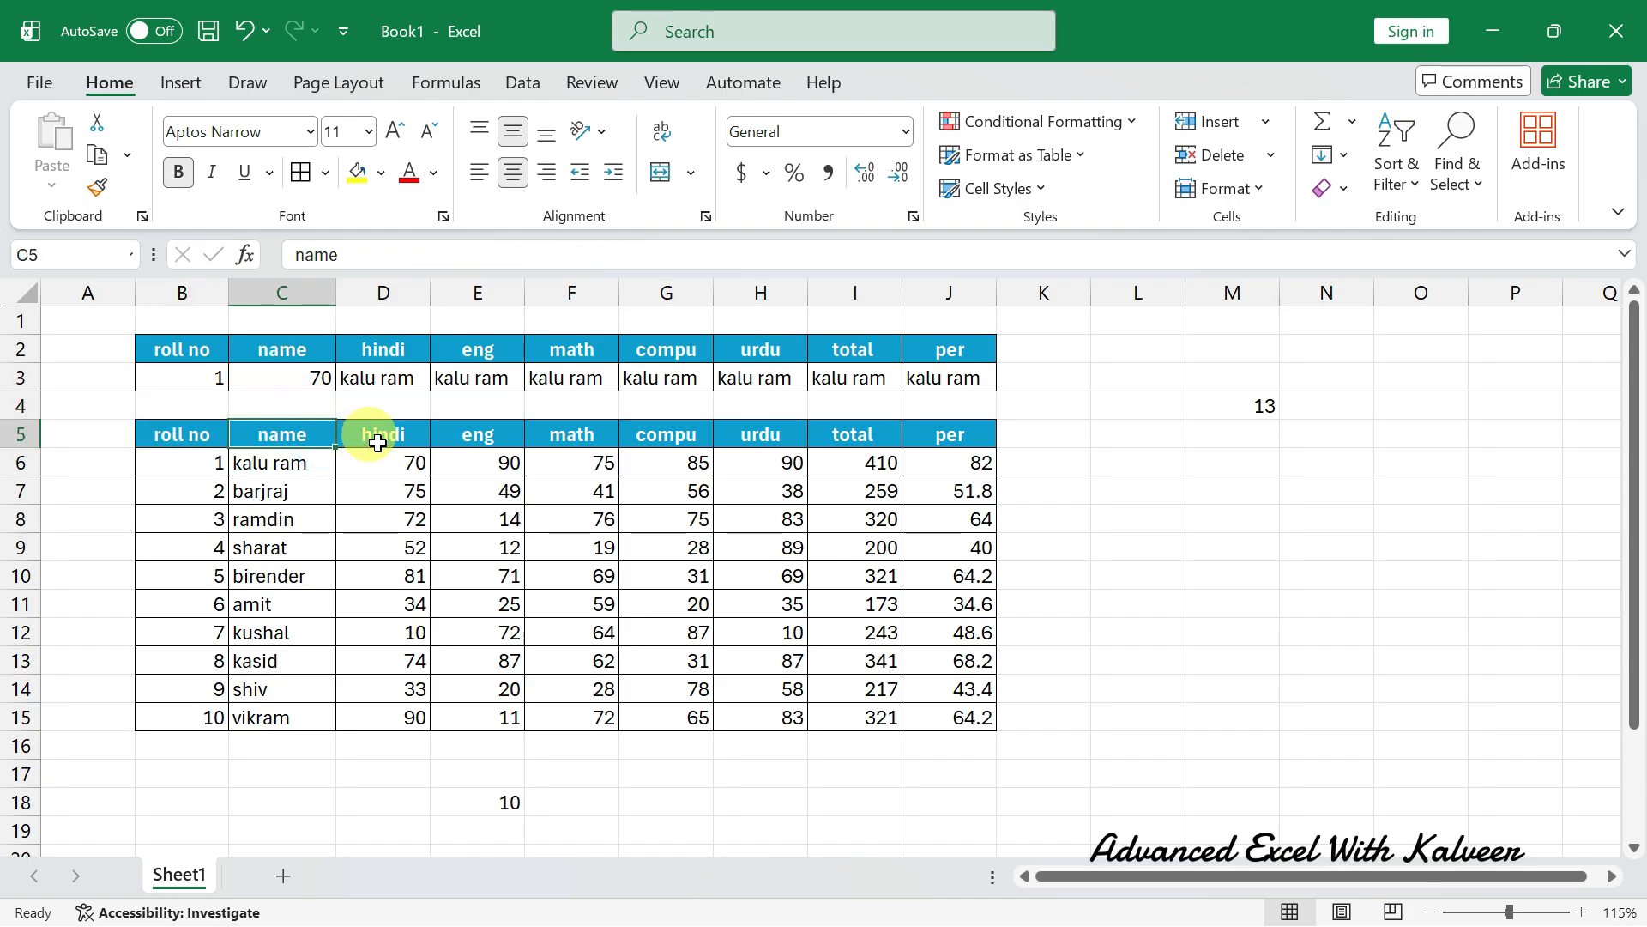
pyautogui.click(377, 443)
pyautogui.click(383, 454)
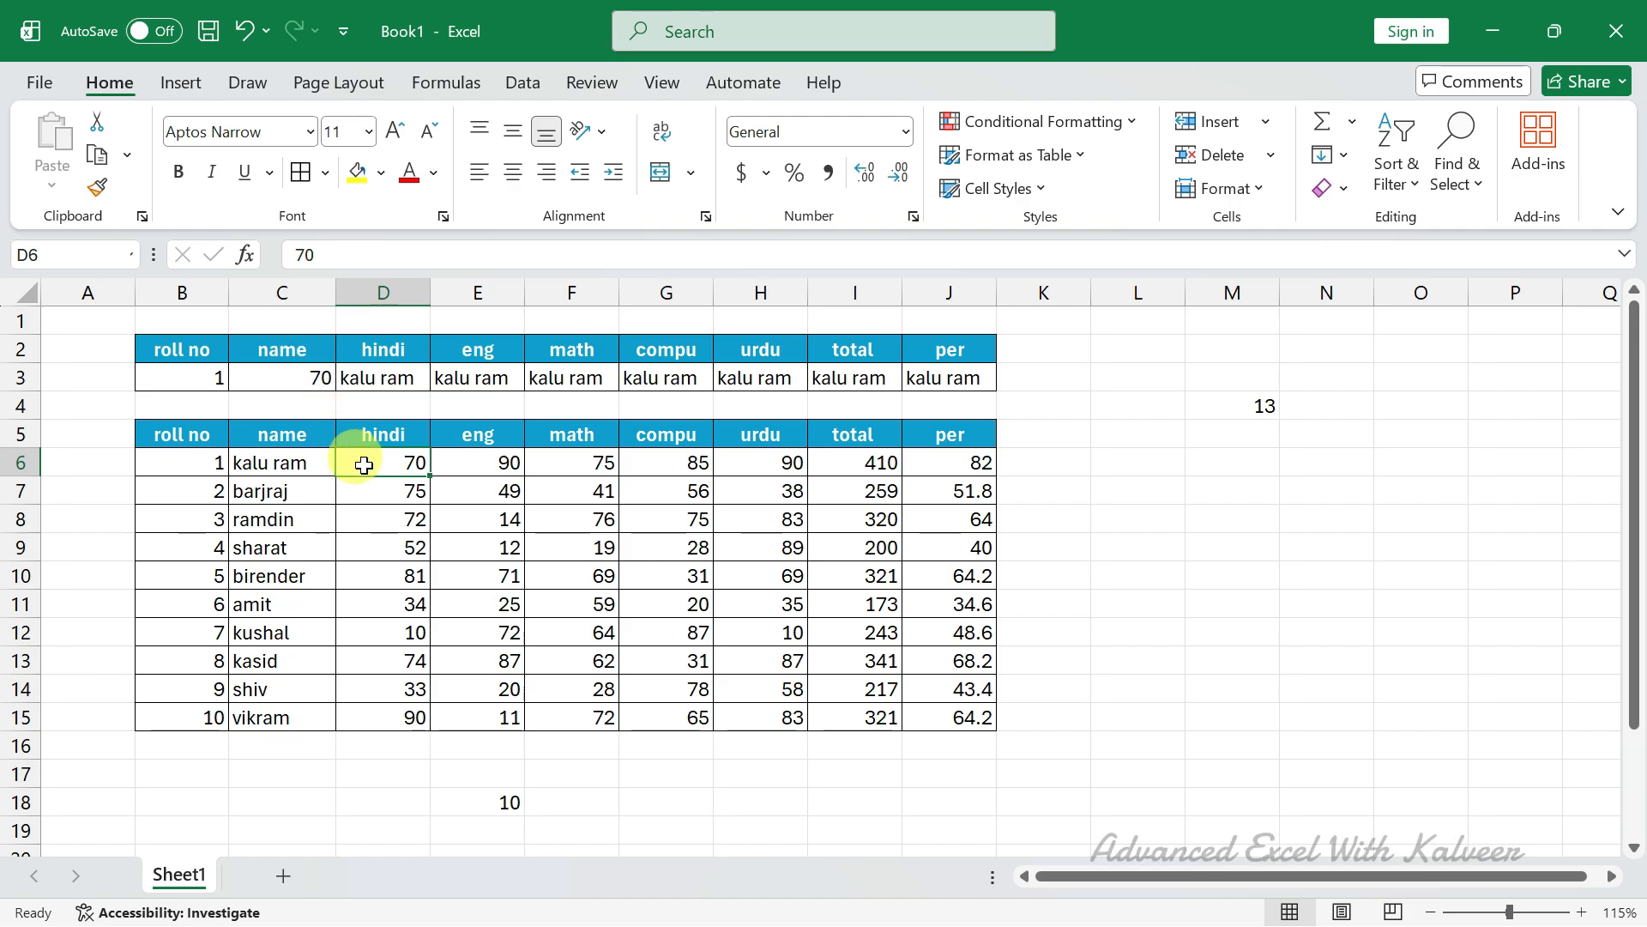
pyautogui.click(319, 378)
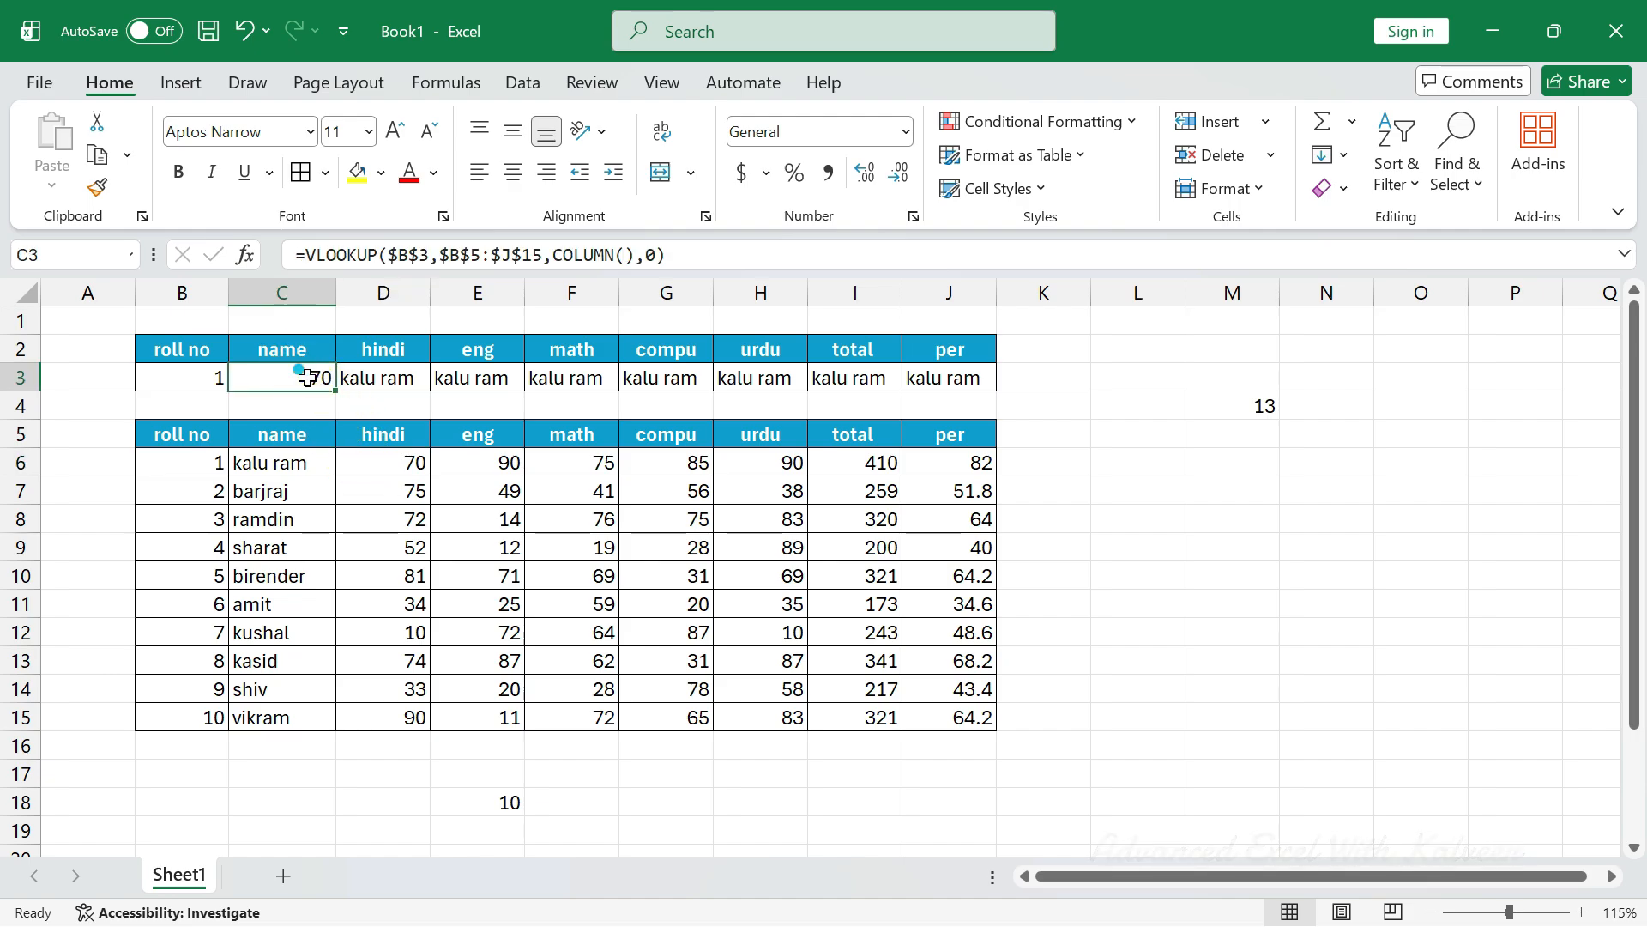
pyautogui.doubleClick(306, 376)
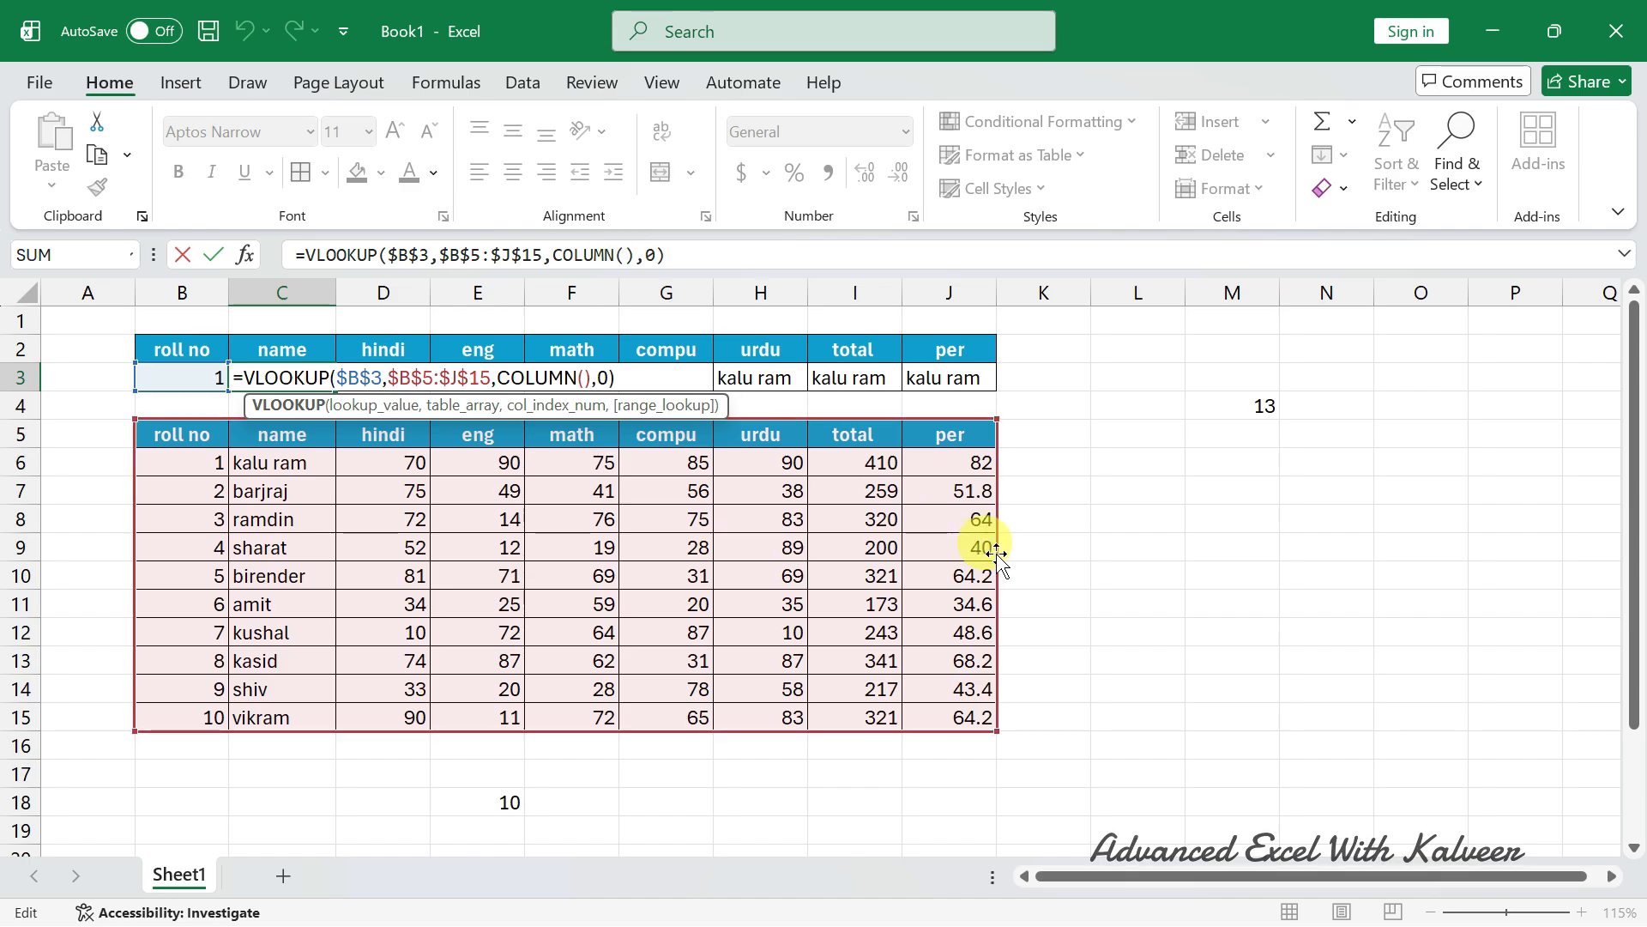
pyautogui.hotkey('ctrl', 'Return')
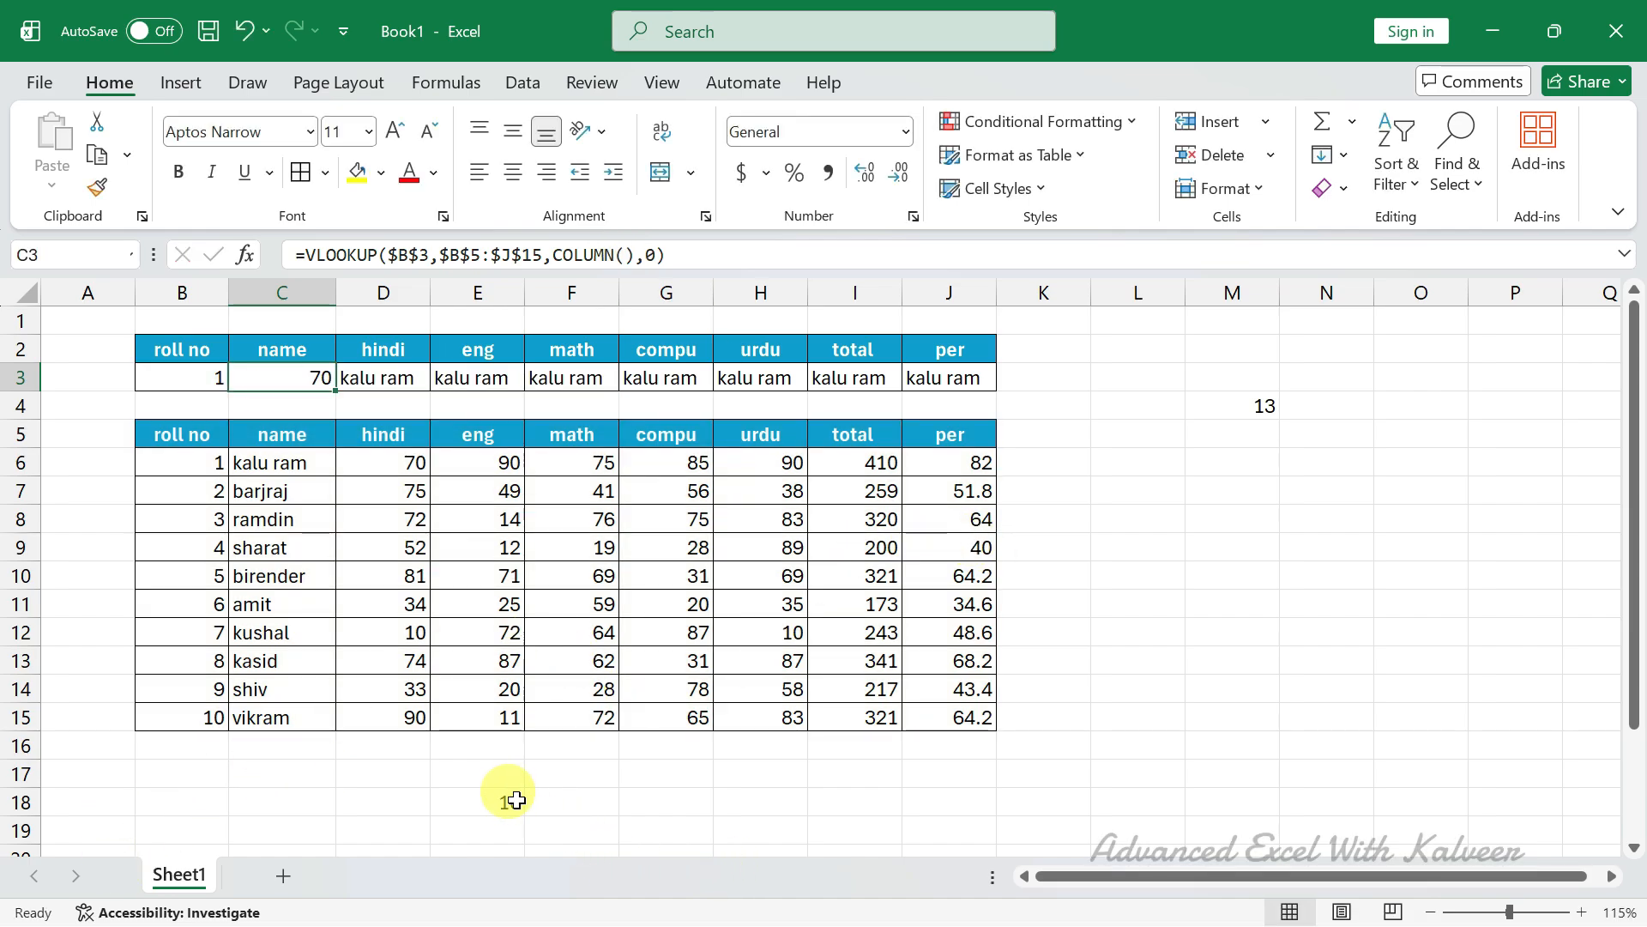
# Step: Enter =COLUMN() in cell C17 as a test in the same column as the name lookup
pyautogui.click(257, 776)
pyautogui.write('=')
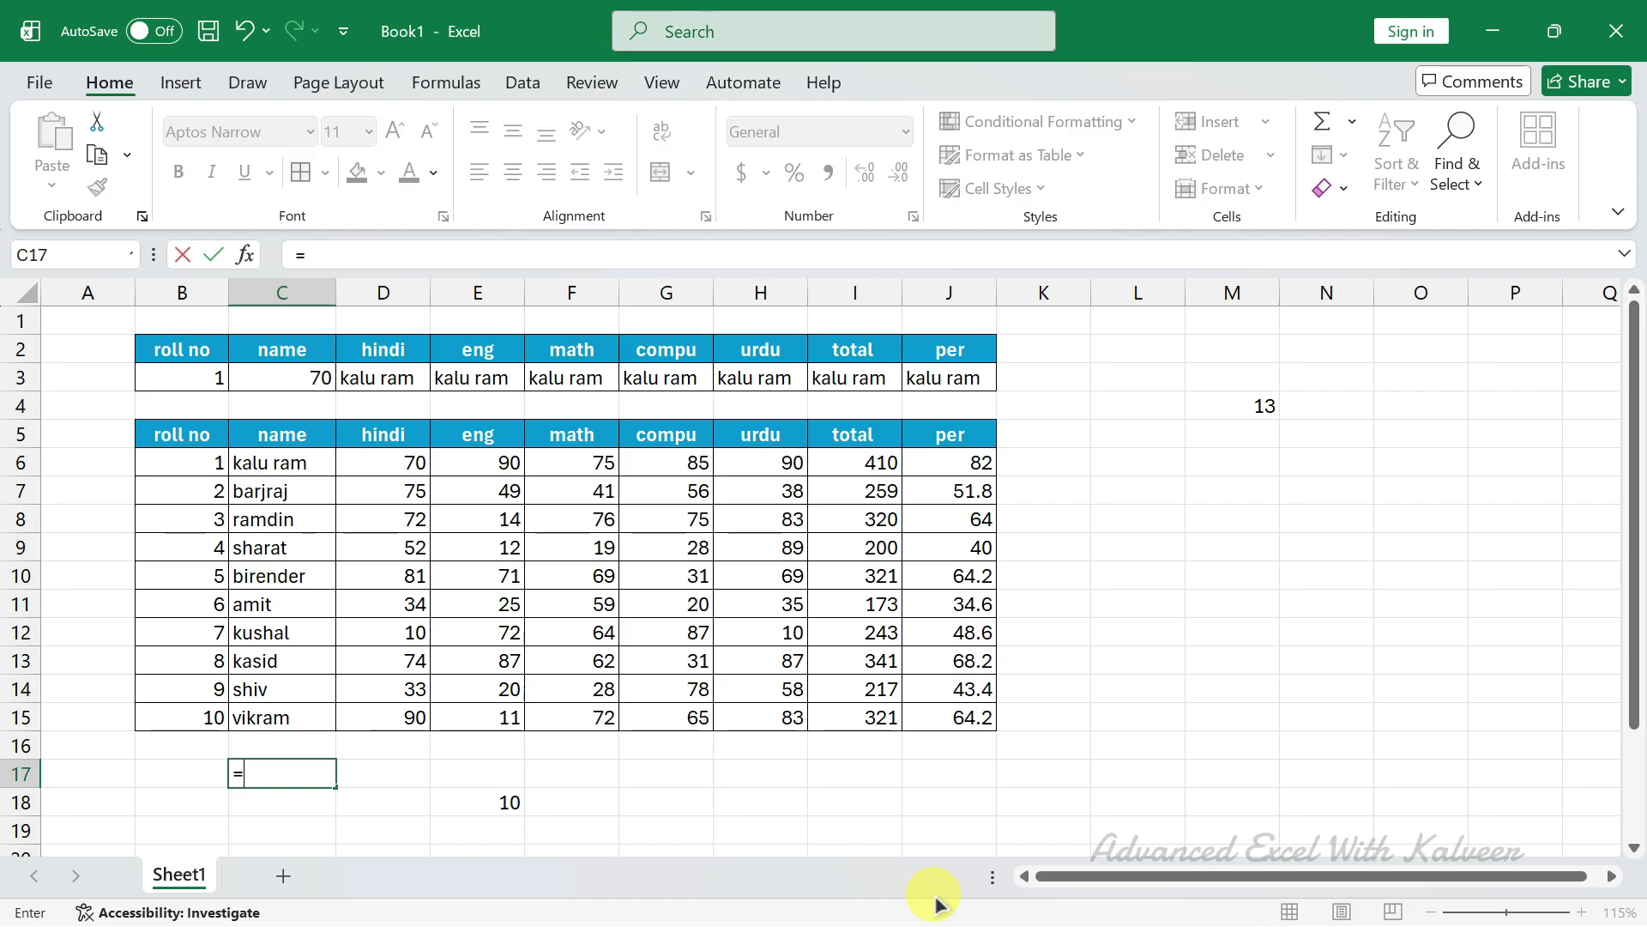
pyautogui.write('col')
pyautogui.press('BackSpace')
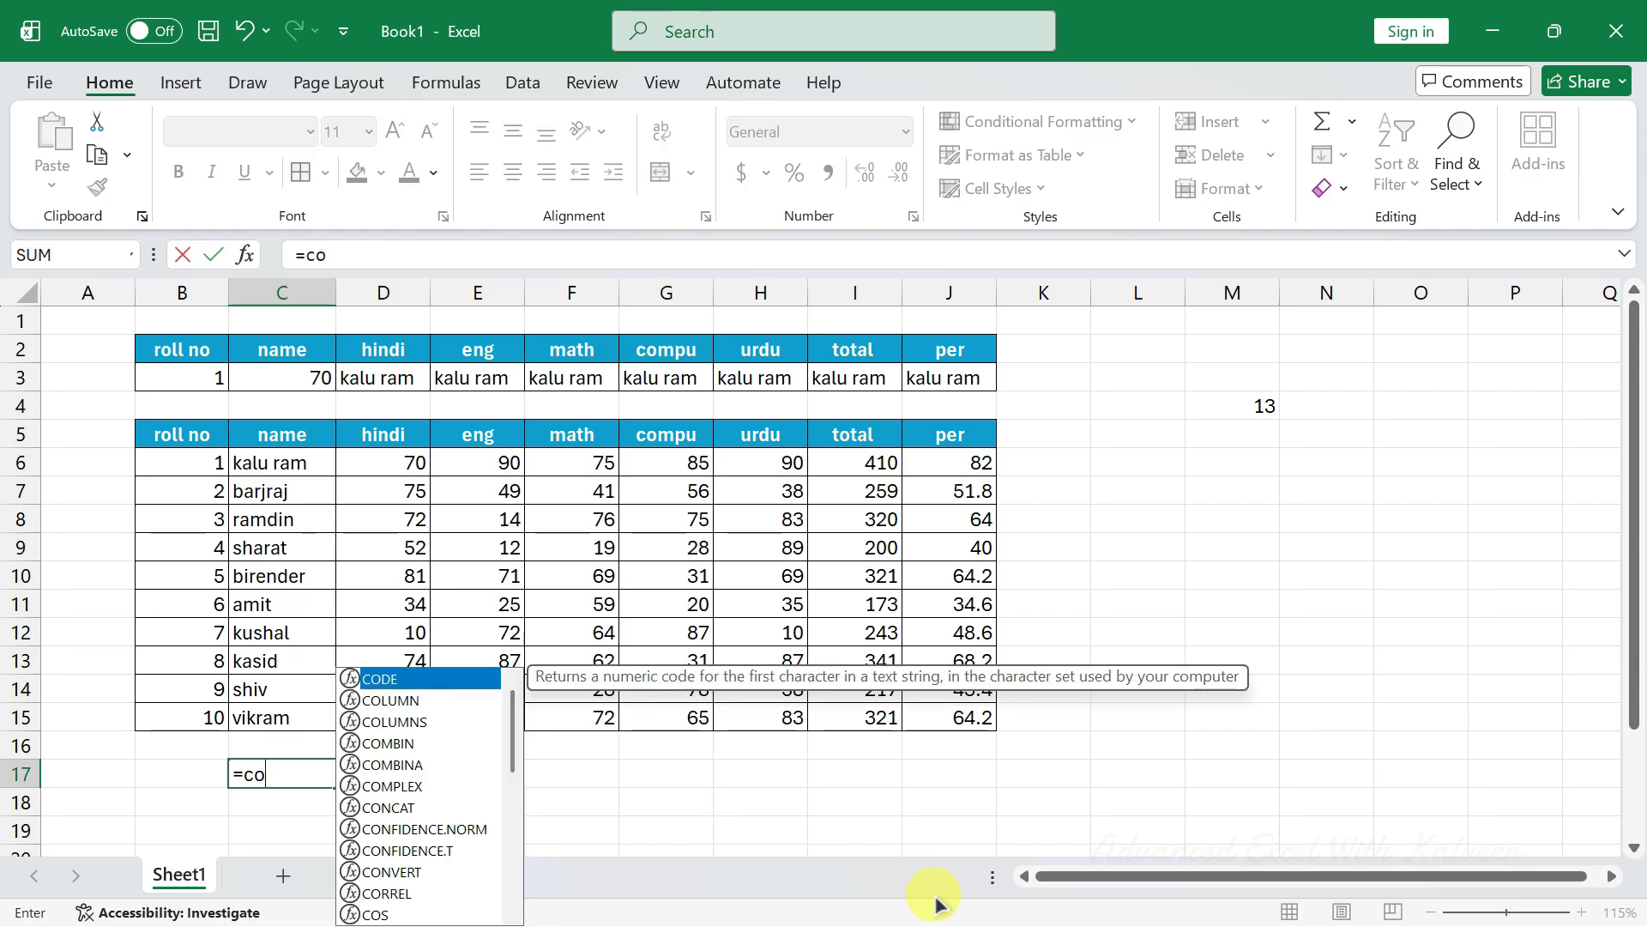
pyautogui.press('Down')
pyautogui.press('Tab')
pyautogui.press('Return')
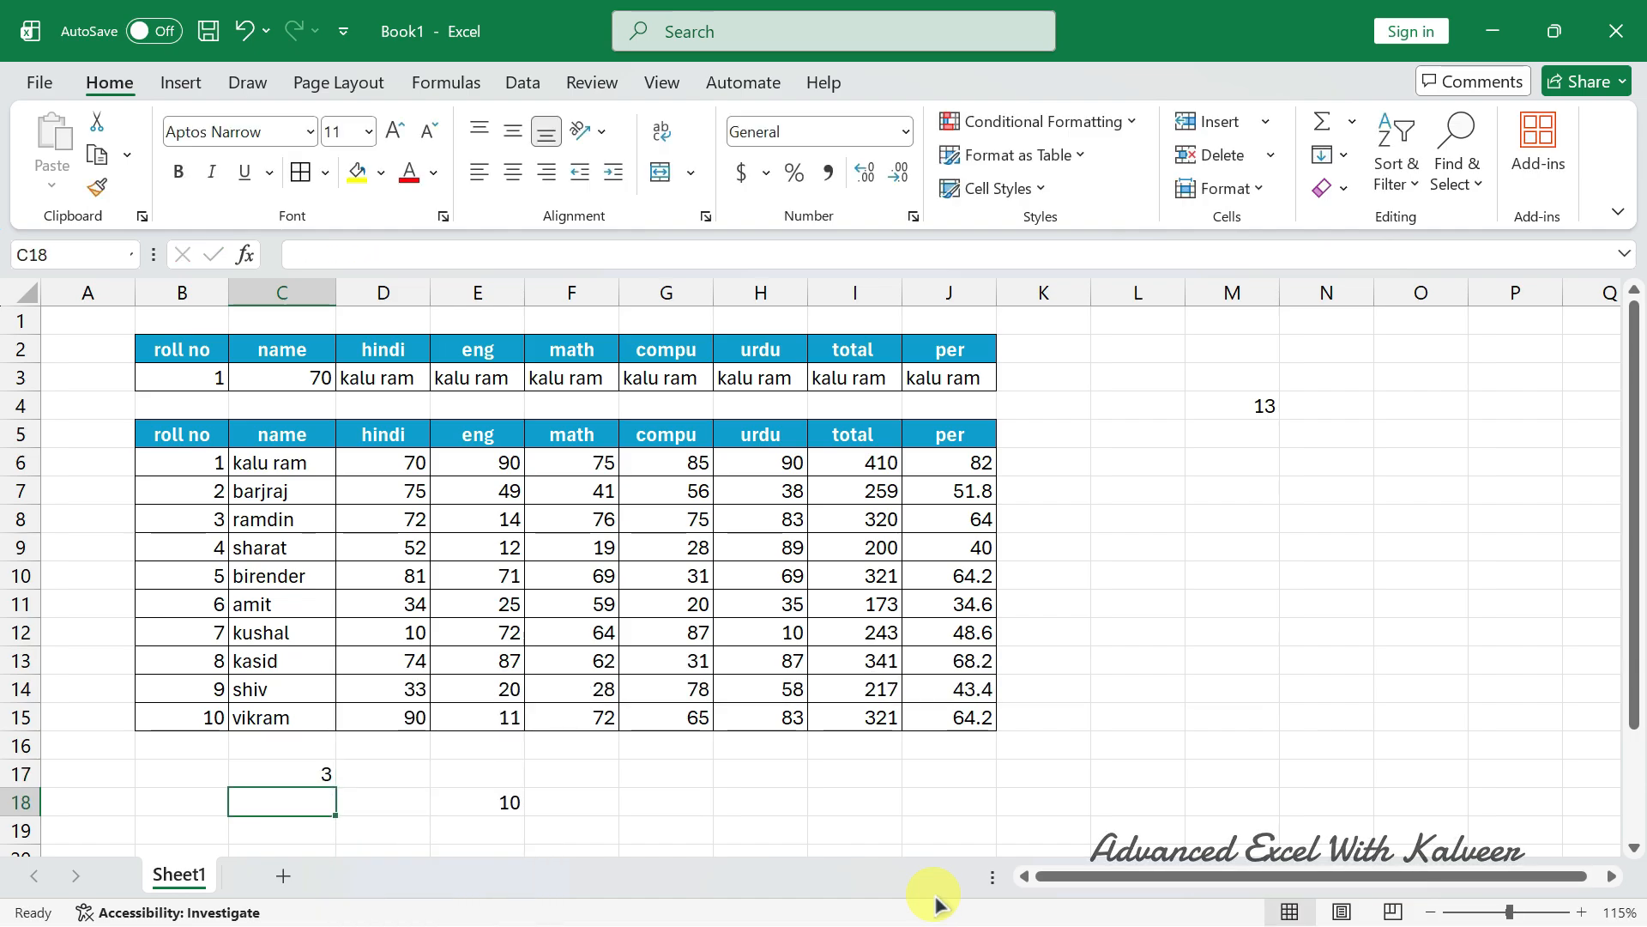
# Step: Change the test formula in C17 to =COLUMN()-1
pyautogui.doubleClick(324, 774)
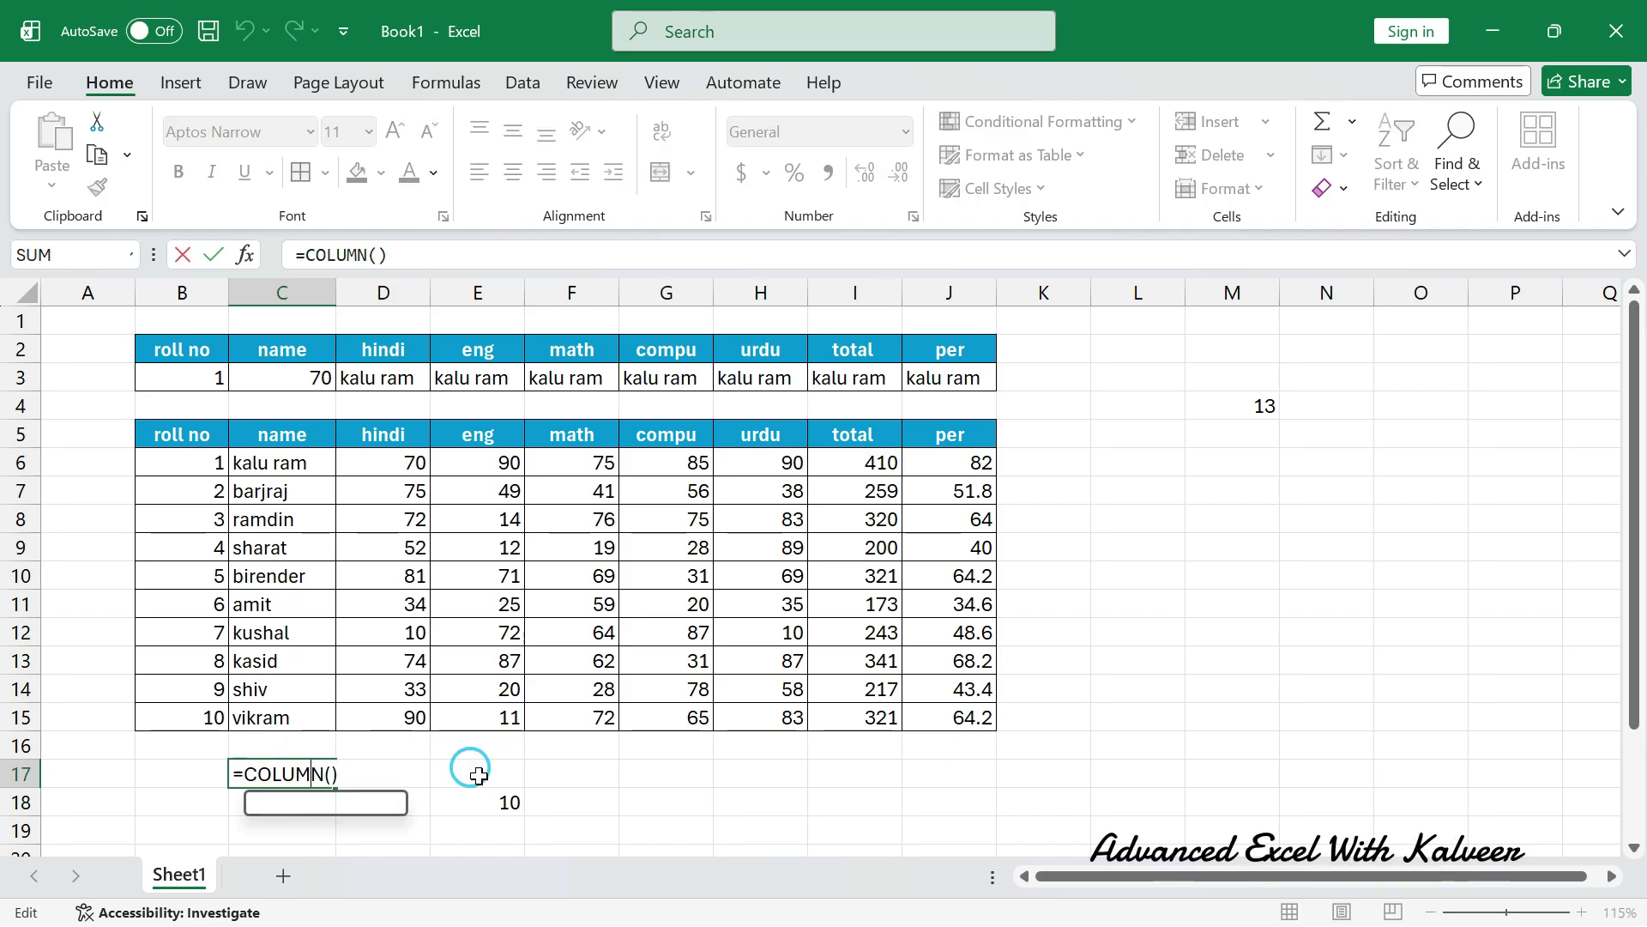
pyautogui.click(335, 774)
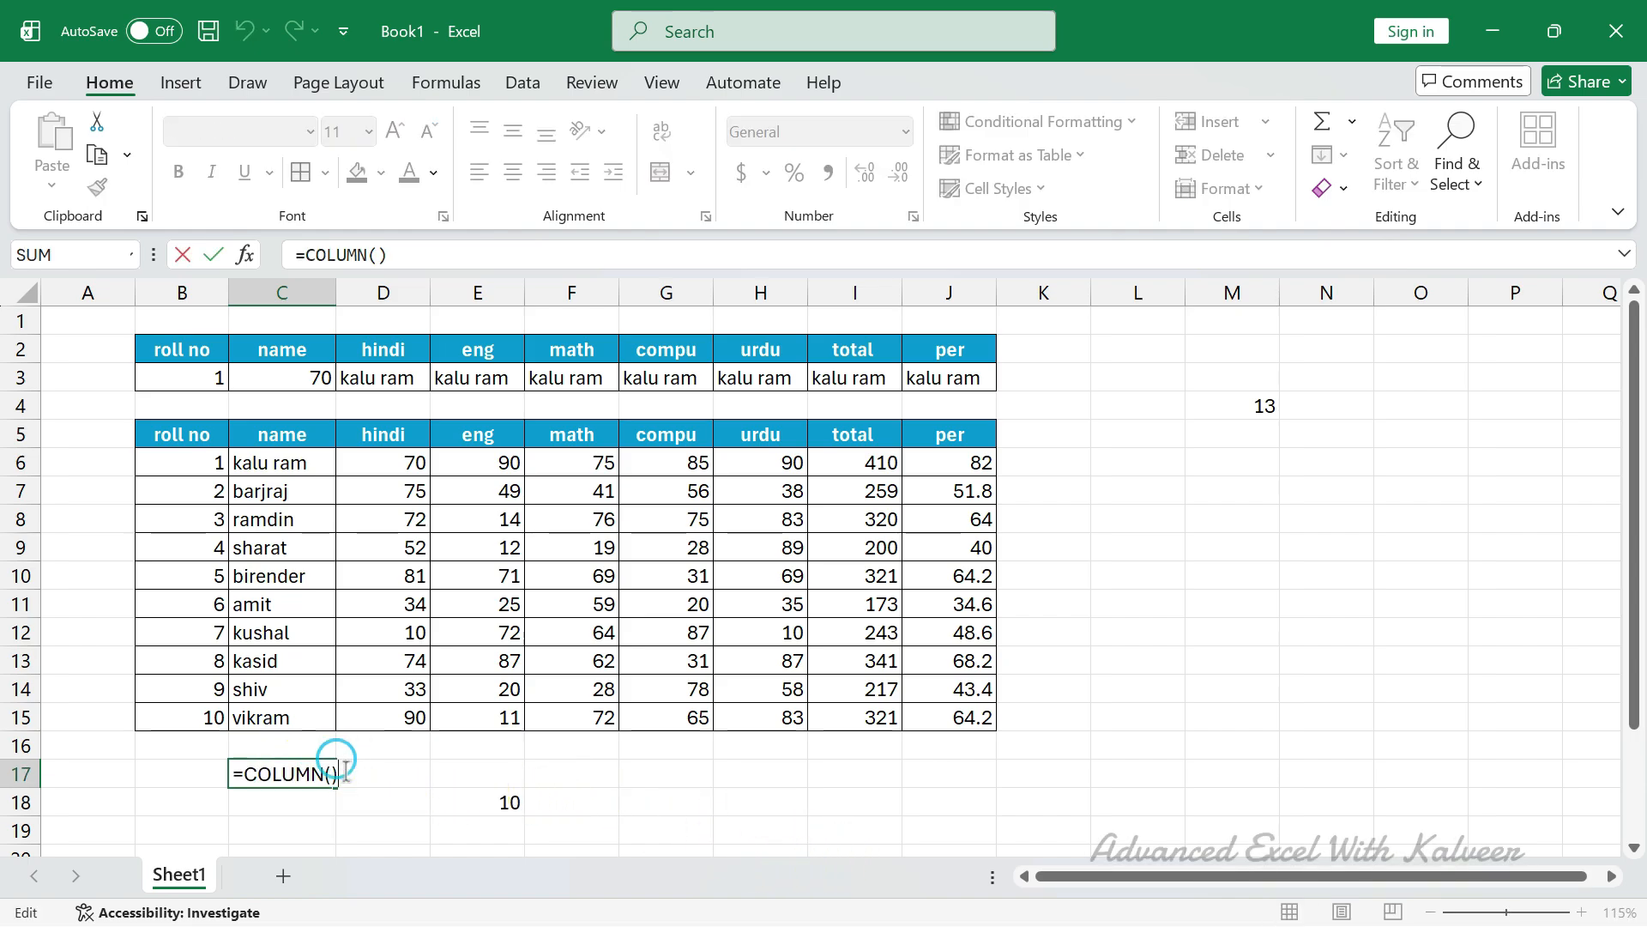
pyautogui.press('Return')
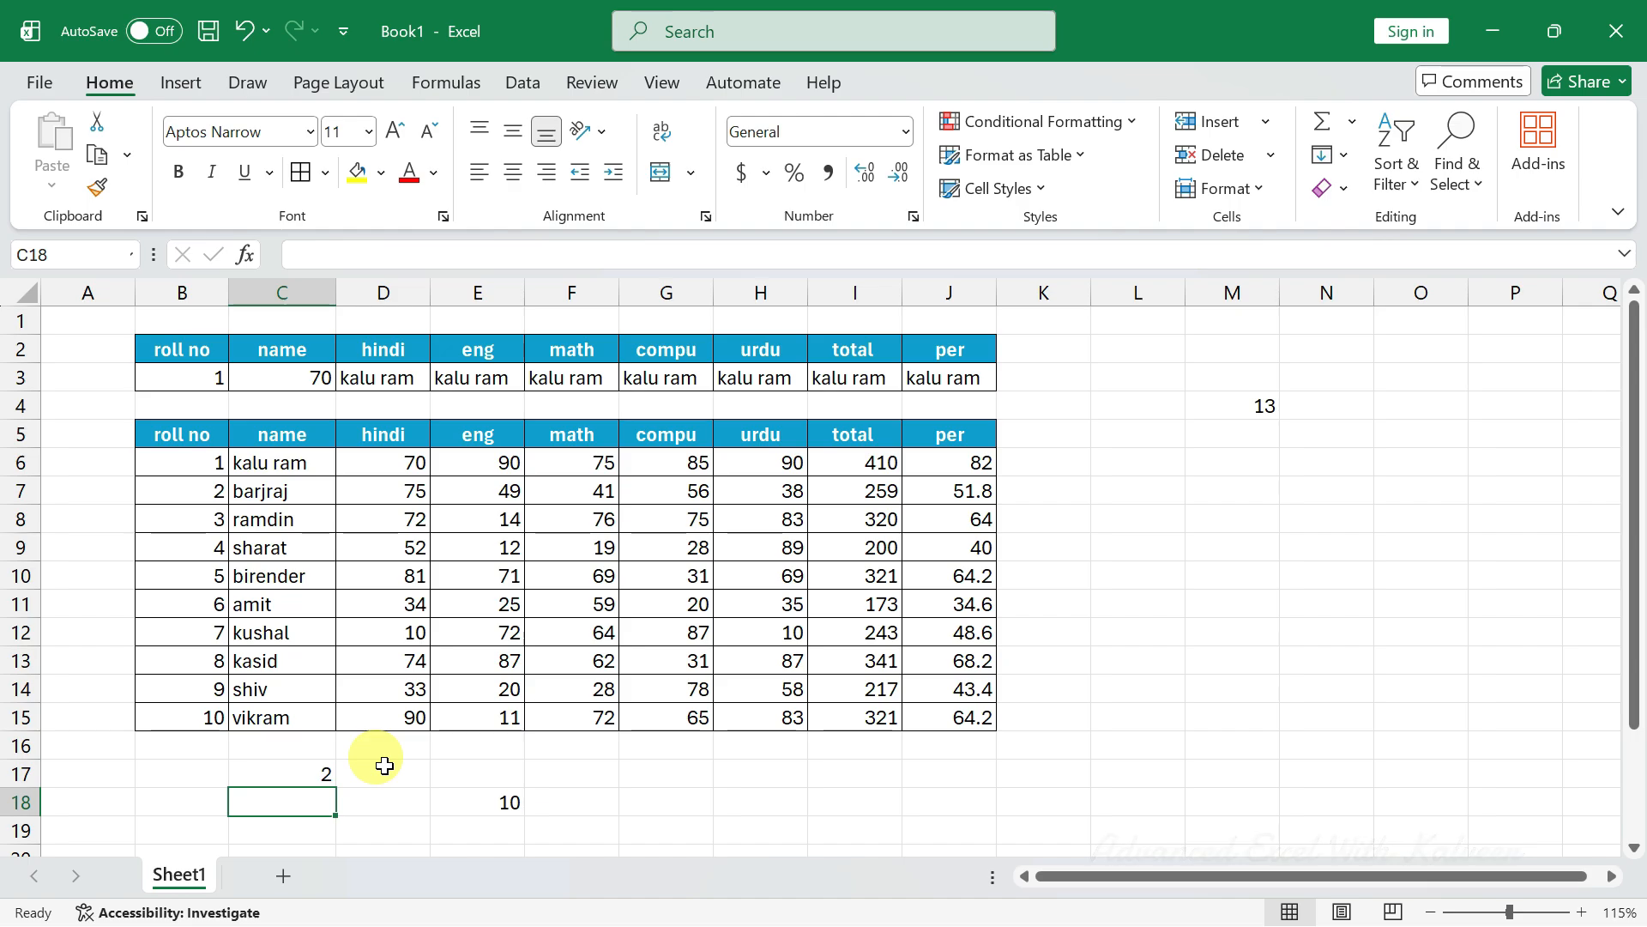
# Step: Fill the C3 VLOOKUP formula with COLUMN() as its column index across to J3 and check the copy in D3
pyautogui.click(277, 378)
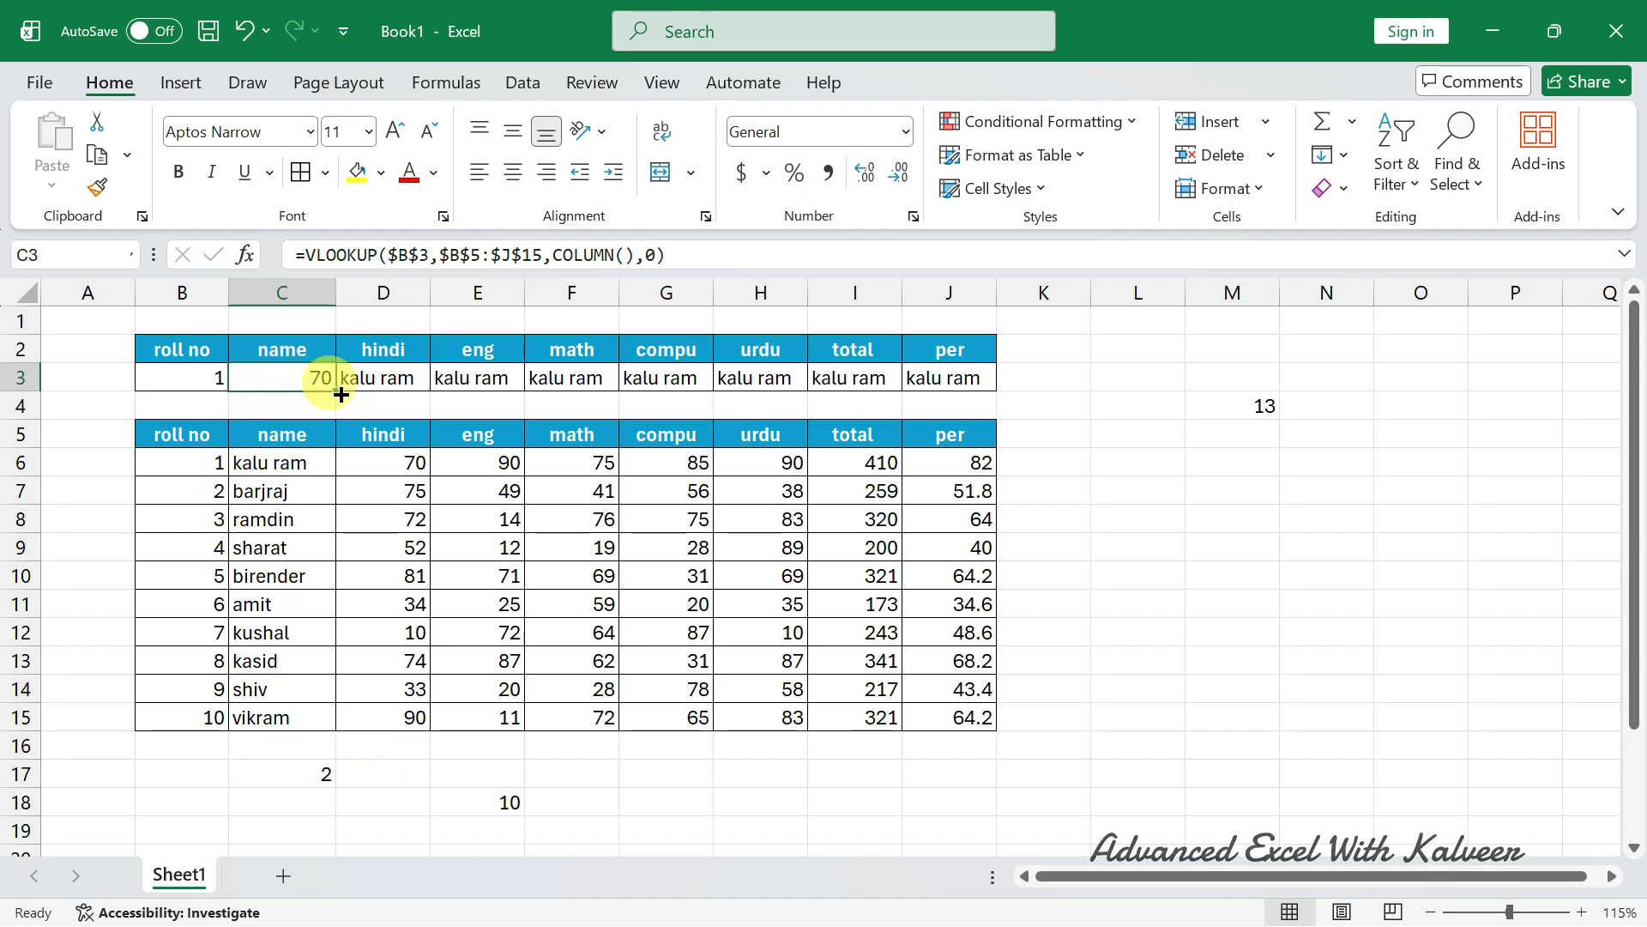
pyautogui.moveTo(335, 390); pyautogui.dragTo(967, 377)
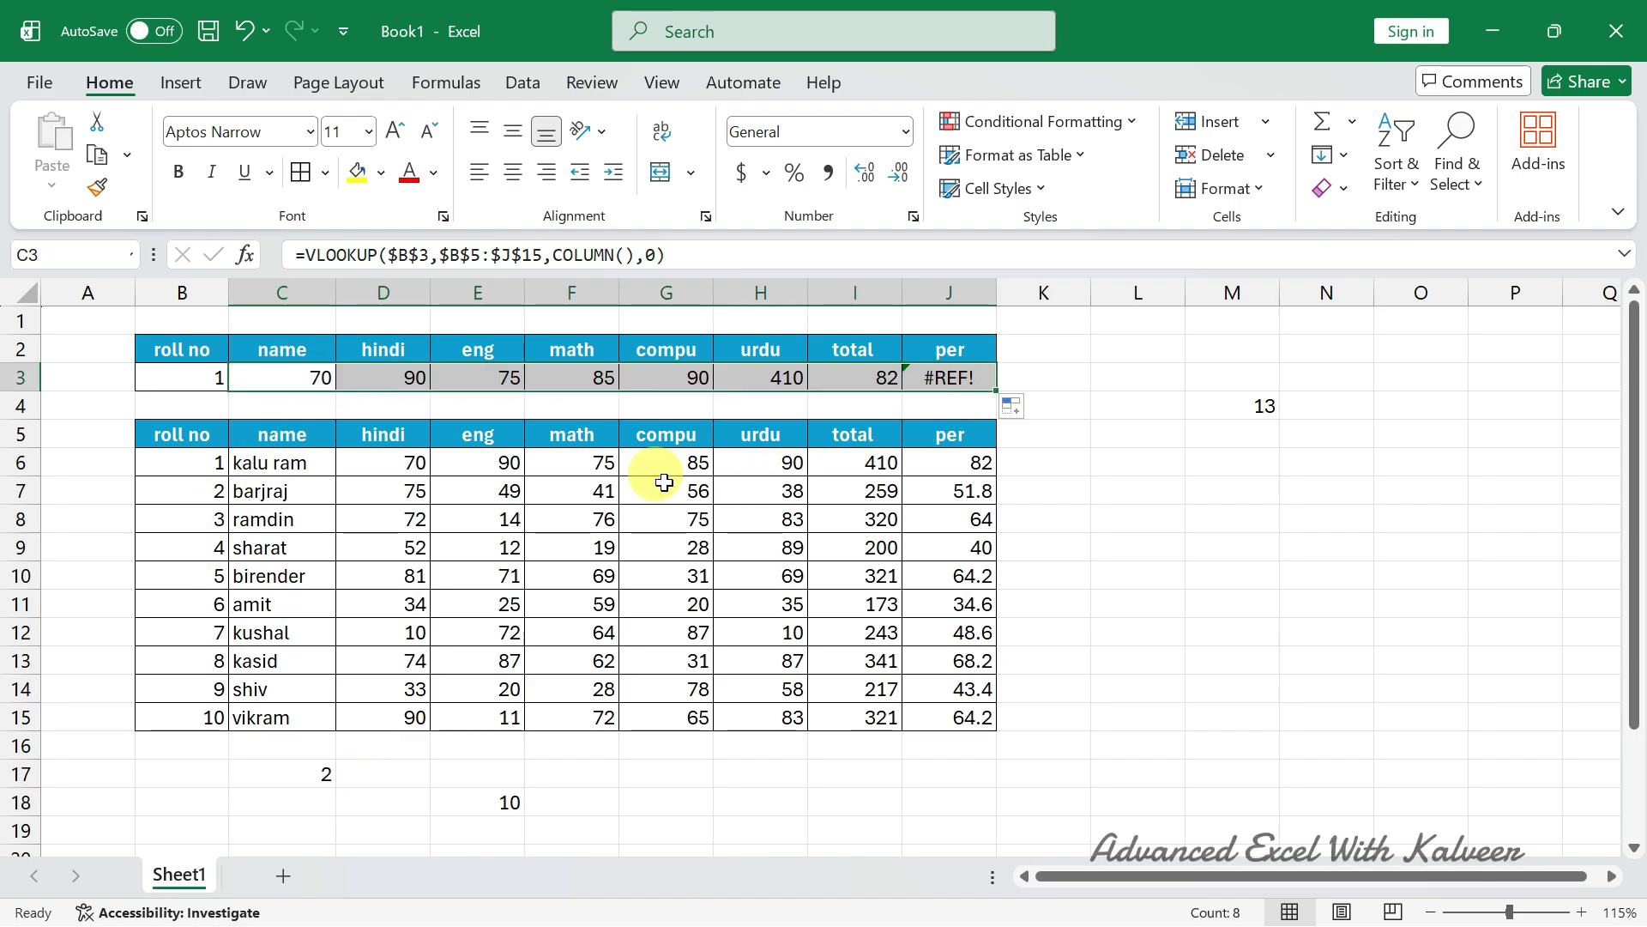
pyautogui.click(183, 378)
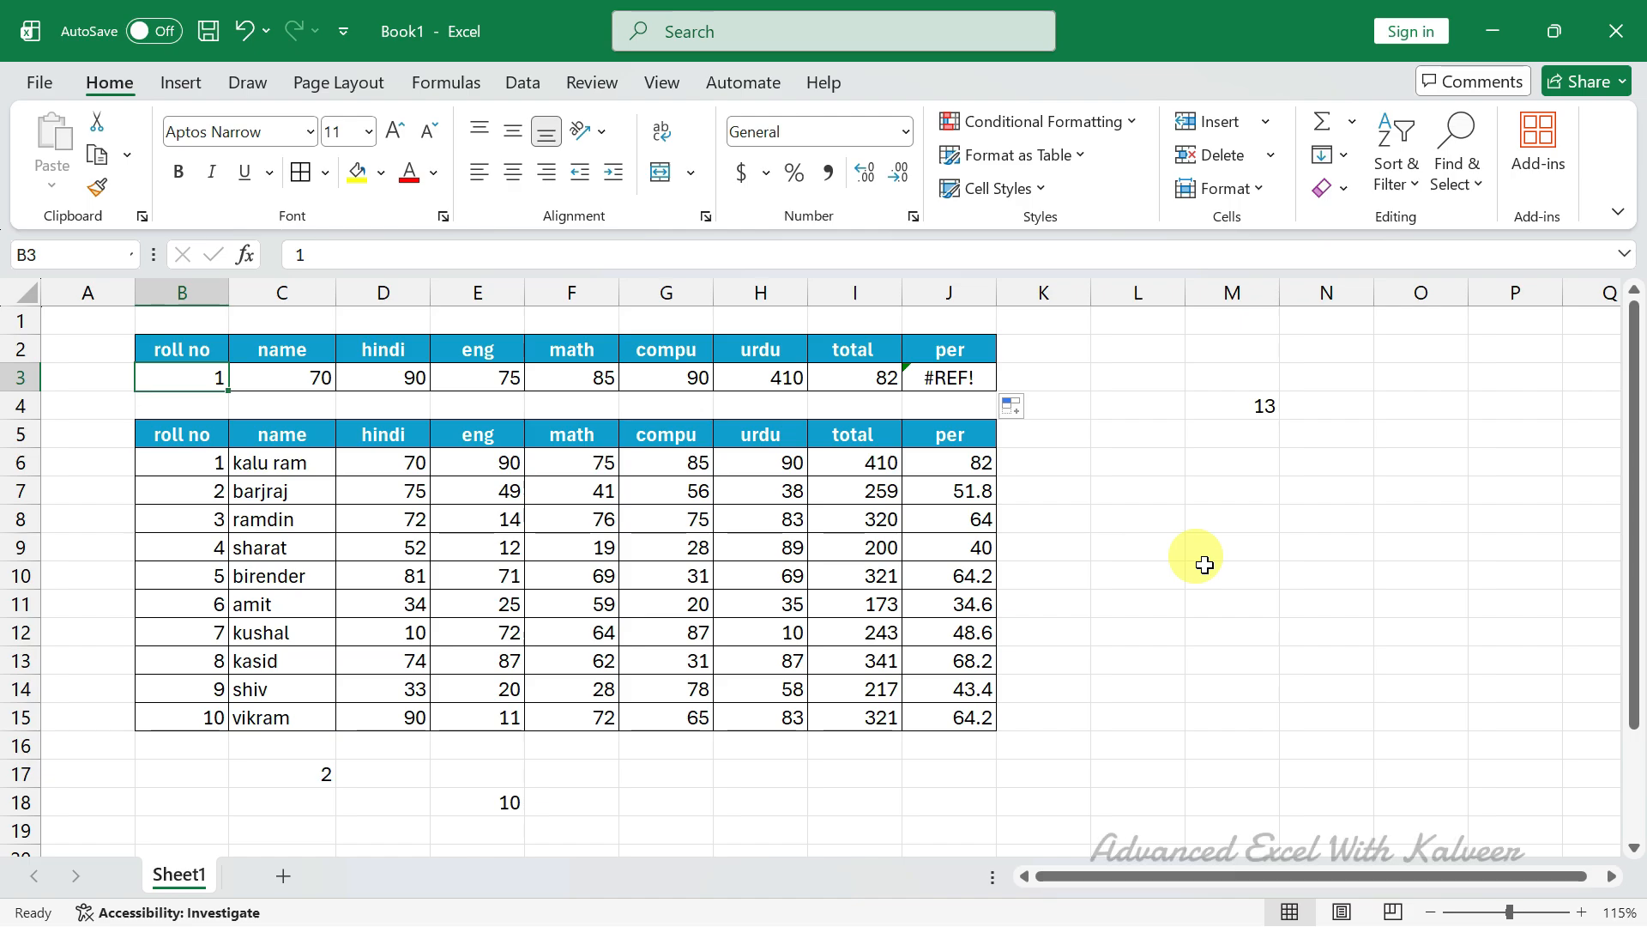
pyautogui.click(367, 375)
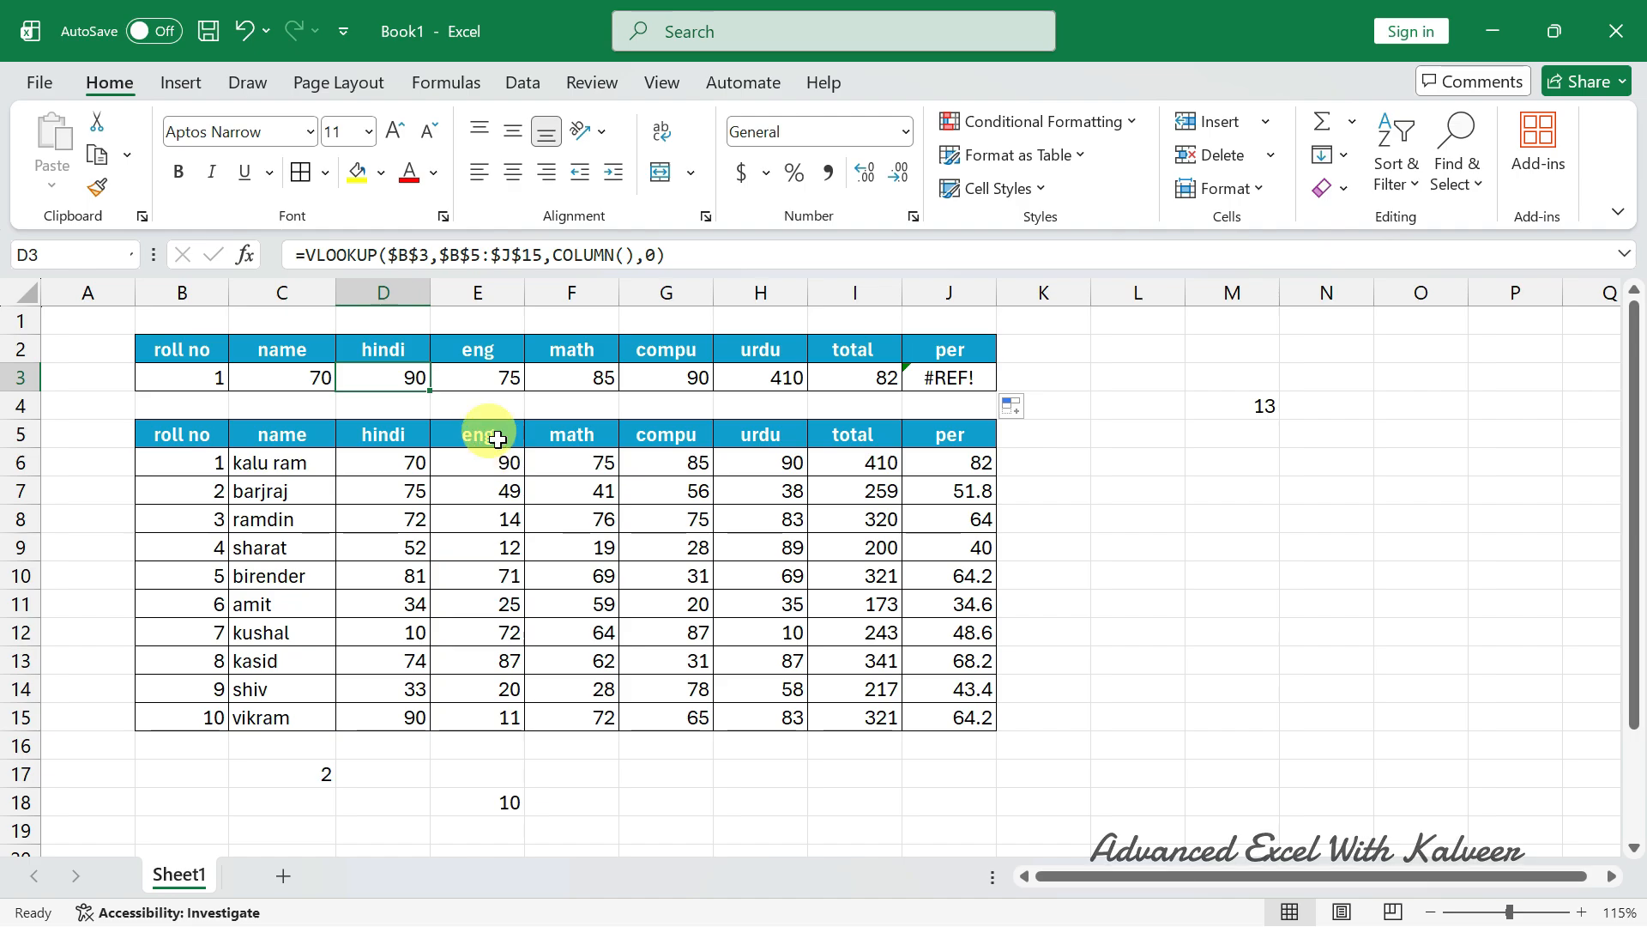
# Step: Change the column index in the C3 formula to match the C17 test, giving =VLOOKUP($B$3,$B$5:$J$15,COLUMN()-1,0)
pyautogui.doubleClick(275, 374)
pyautogui.hotkey('ctrl', 'Return')
pyautogui.click(321, 774)
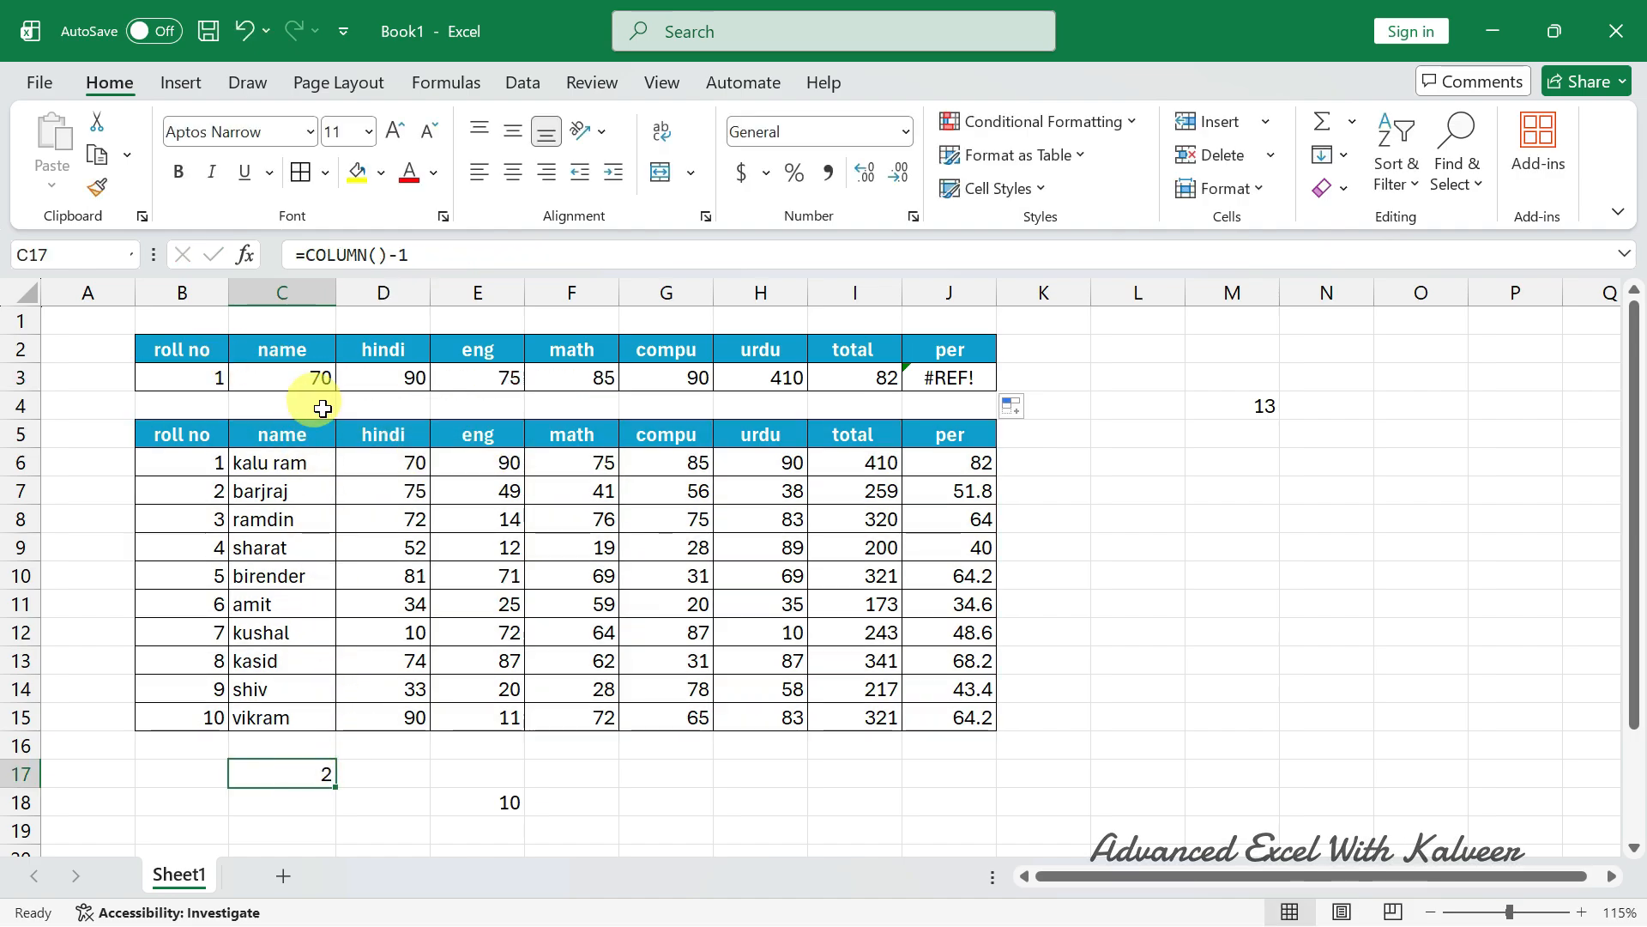
pyautogui.doubleClick(319, 774)
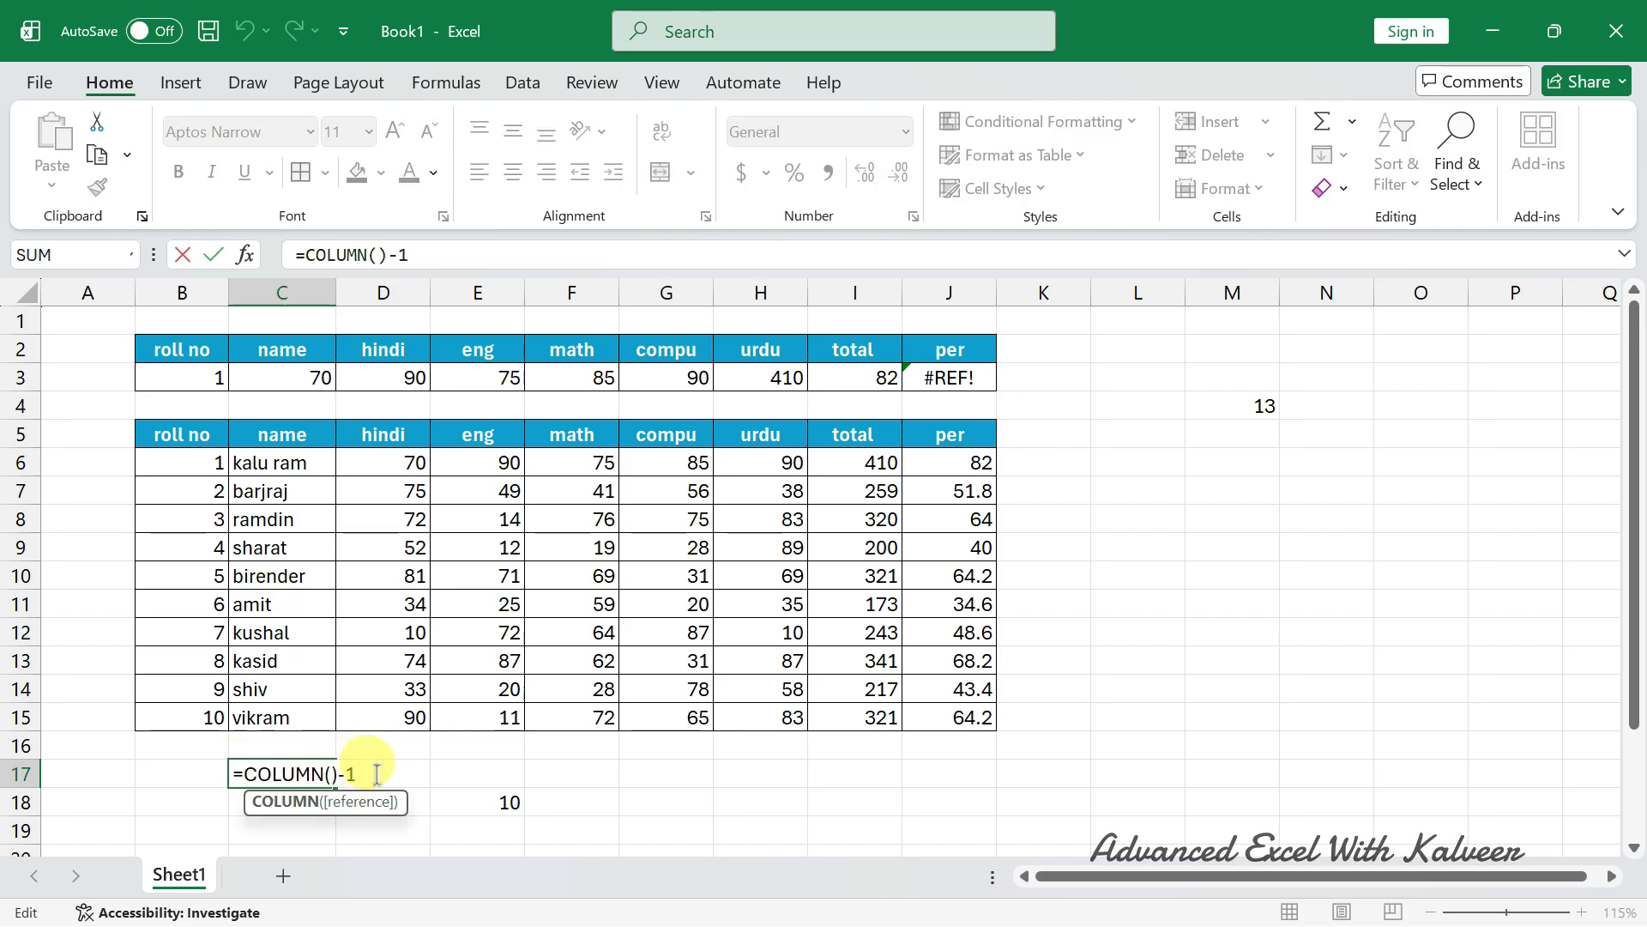
pyautogui.hotkey('ctrl', 'Return')
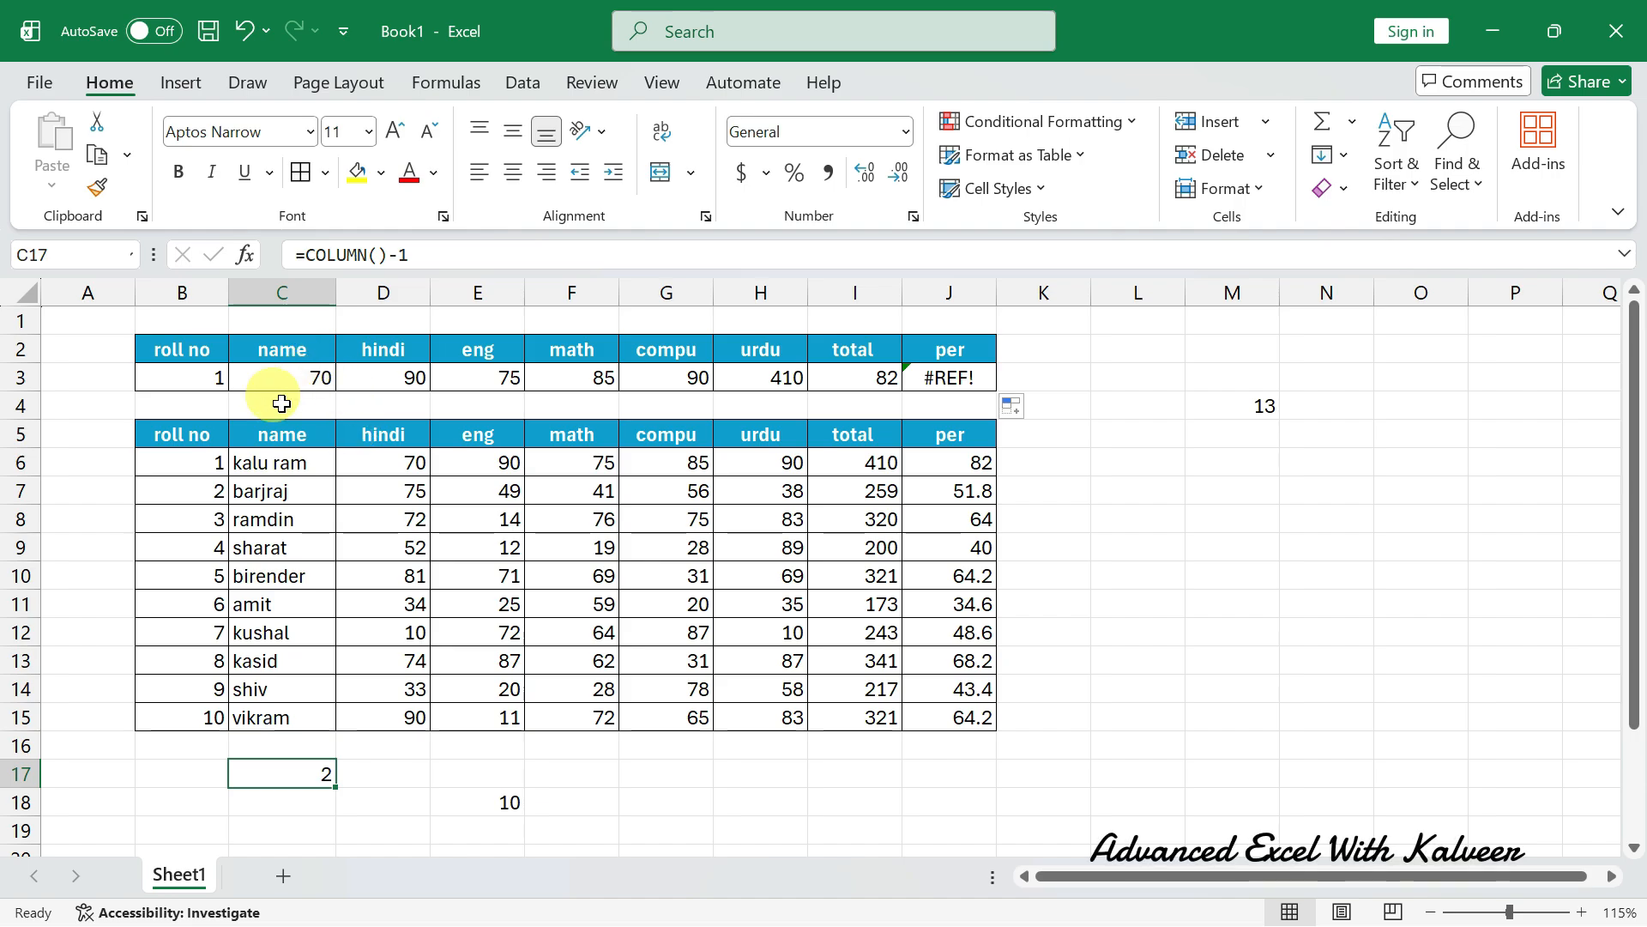
pyautogui.doubleClick(300, 381)
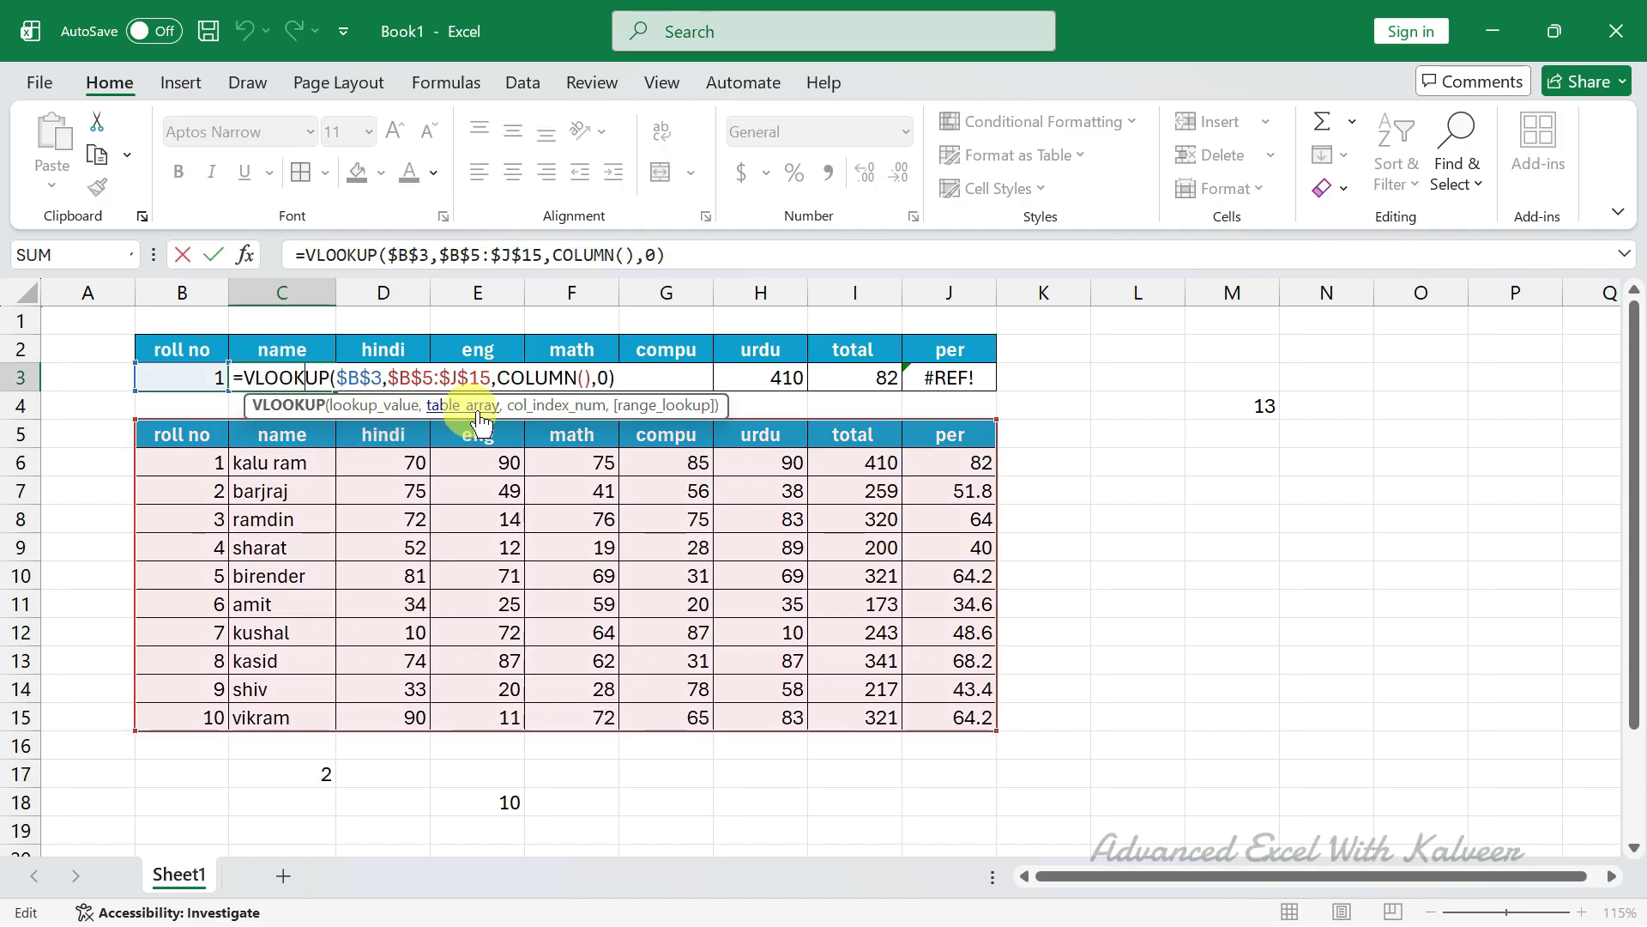
pyautogui.click(592, 377)
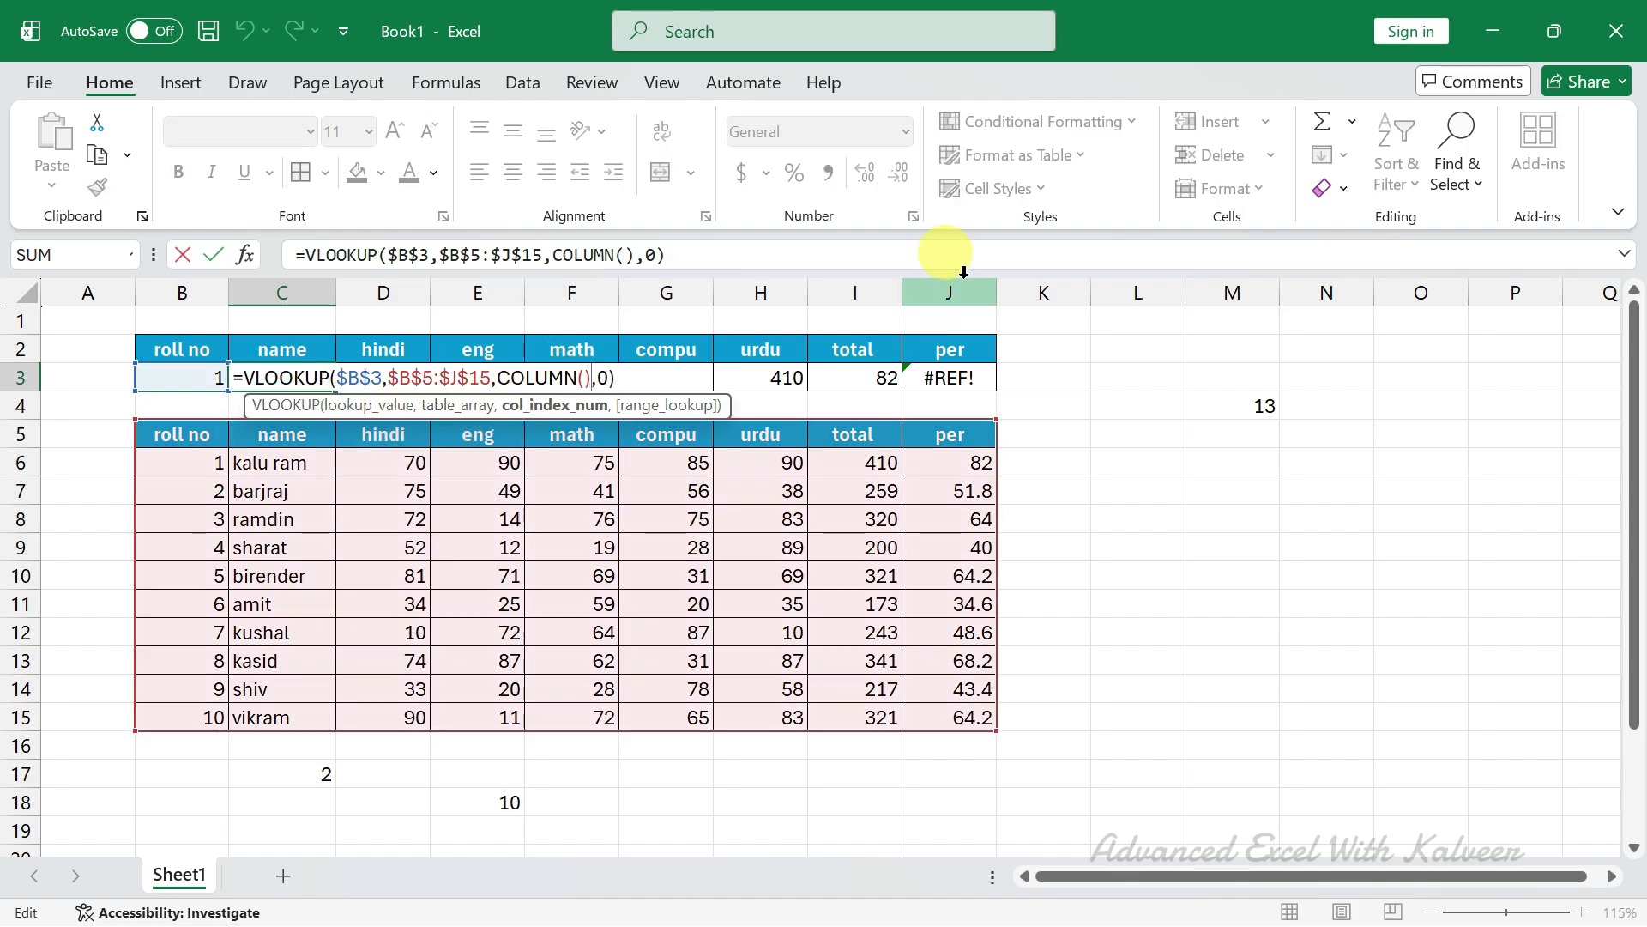
pyautogui.write('-1')
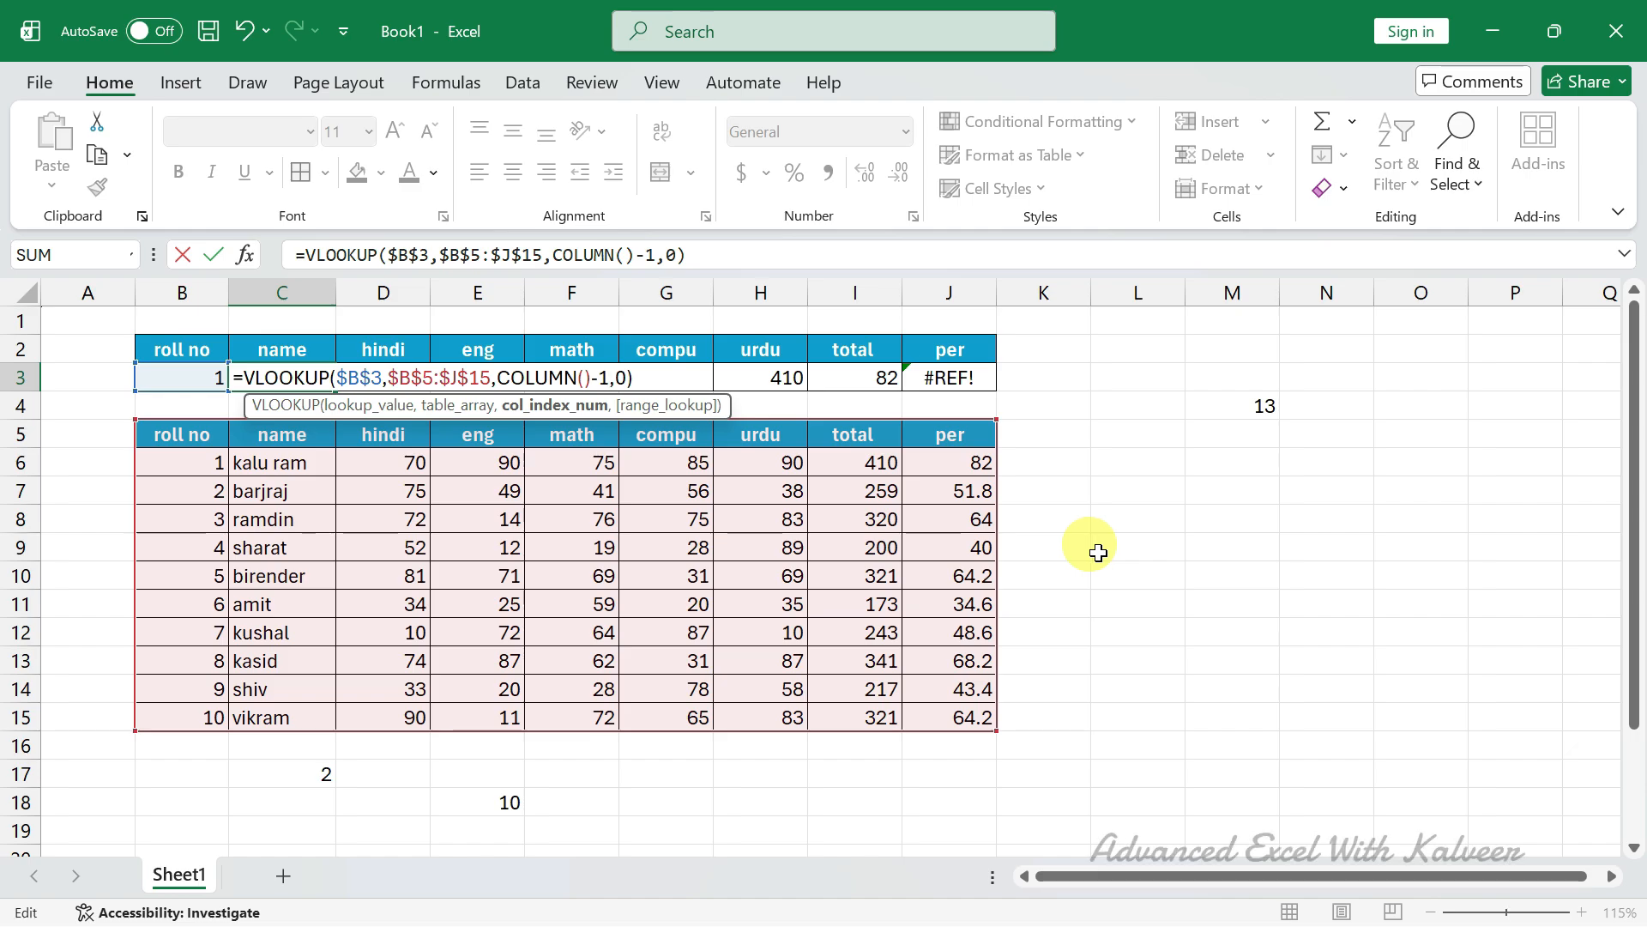
pyautogui.press('Return')
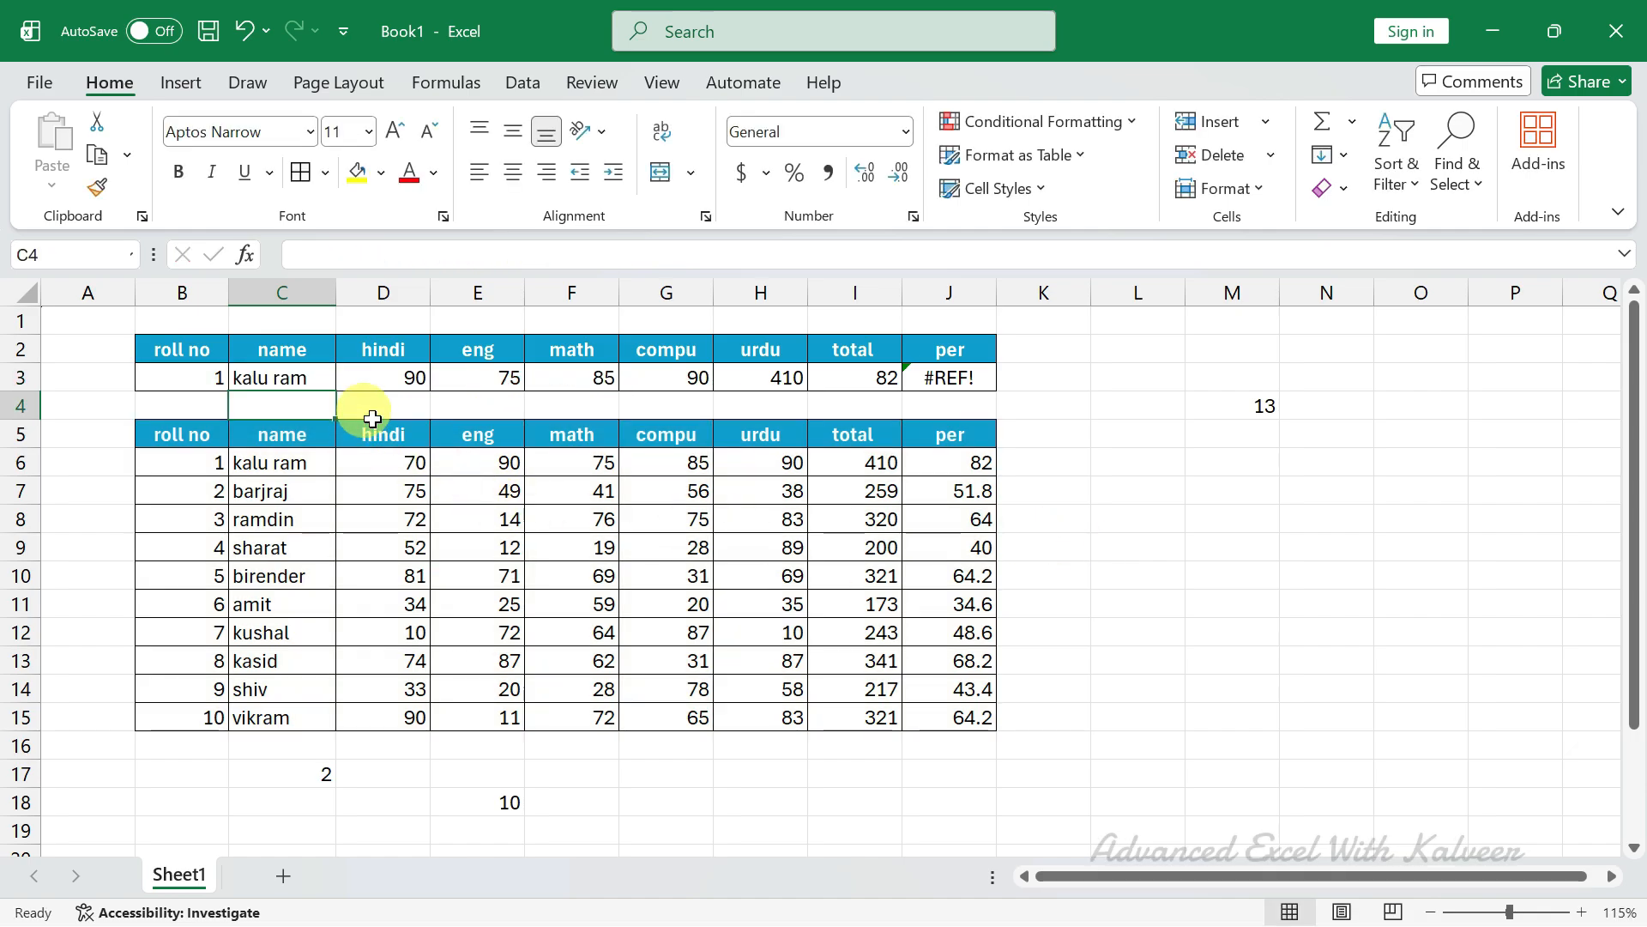
# Step: Fill the corrected C3 formula across row 3 through J3 and inspect the copied formula in J3
pyautogui.click(321, 377)
pyautogui.moveTo(337, 387); pyautogui.dragTo(1014, 384)
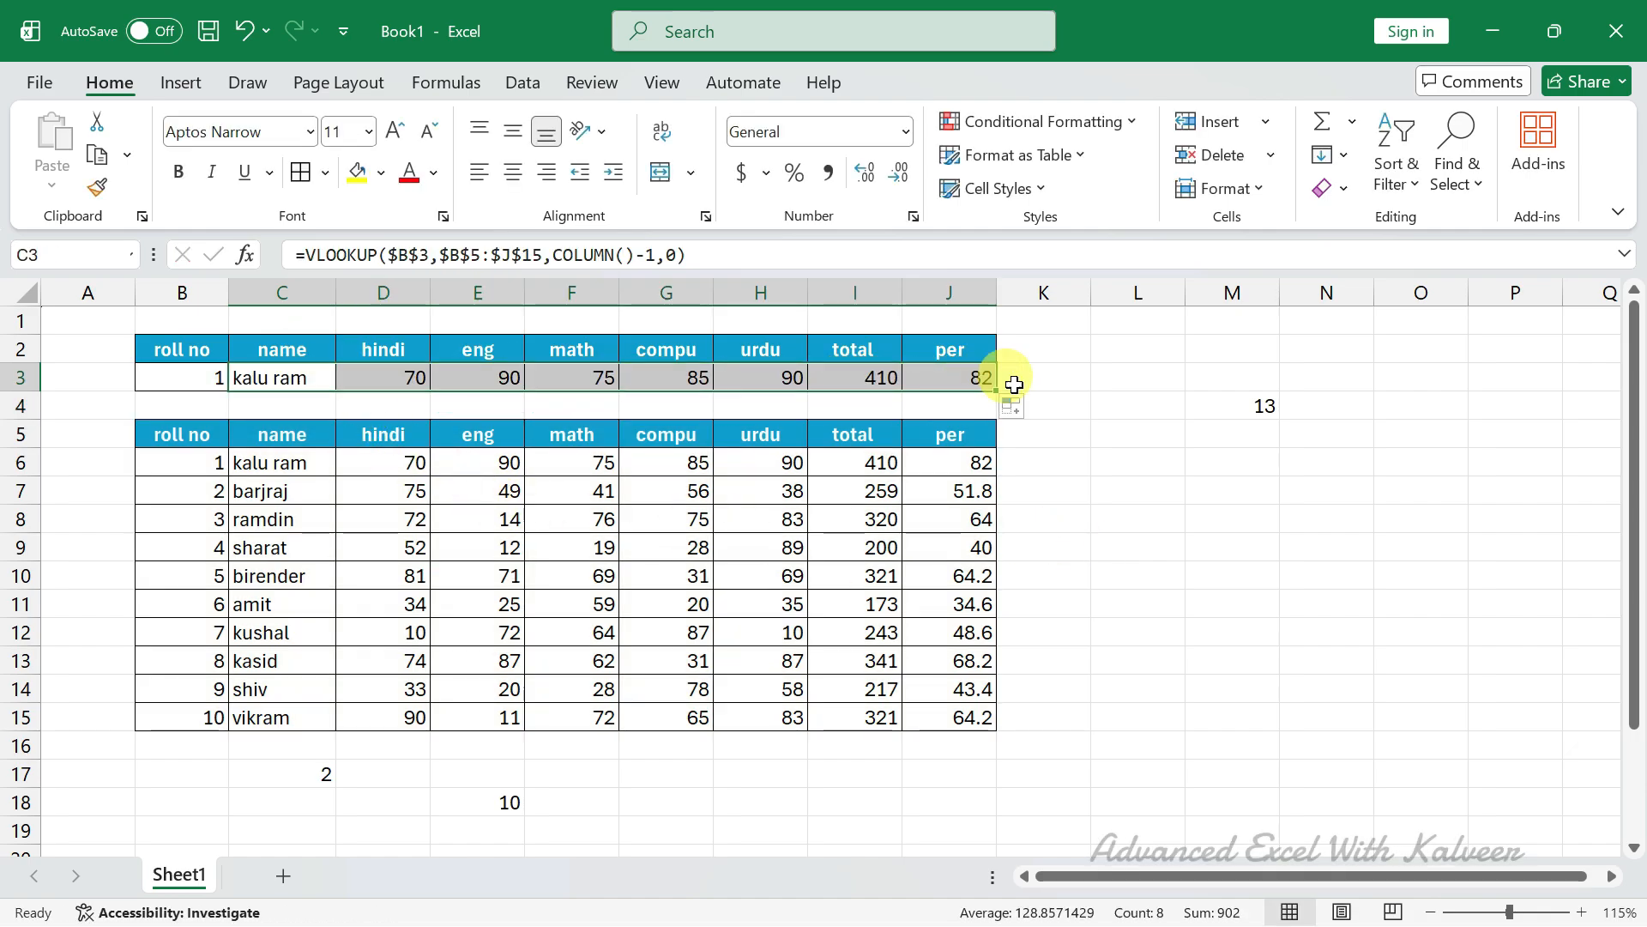
pyautogui.click(1162, 464)
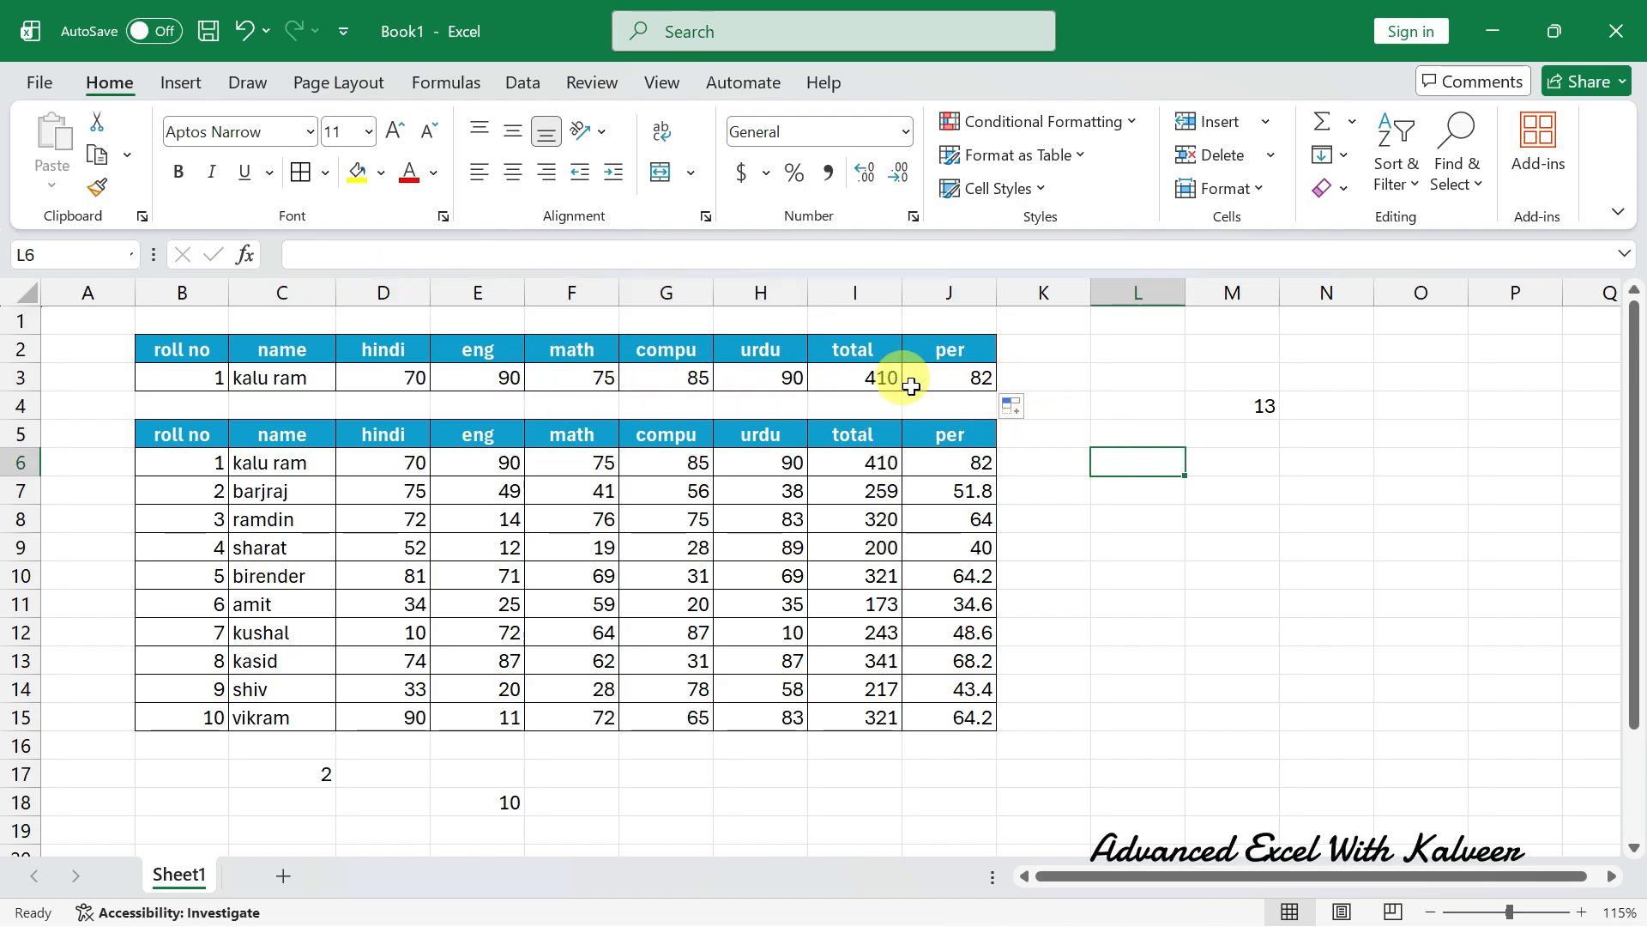
pyautogui.doubleClick(945, 377)
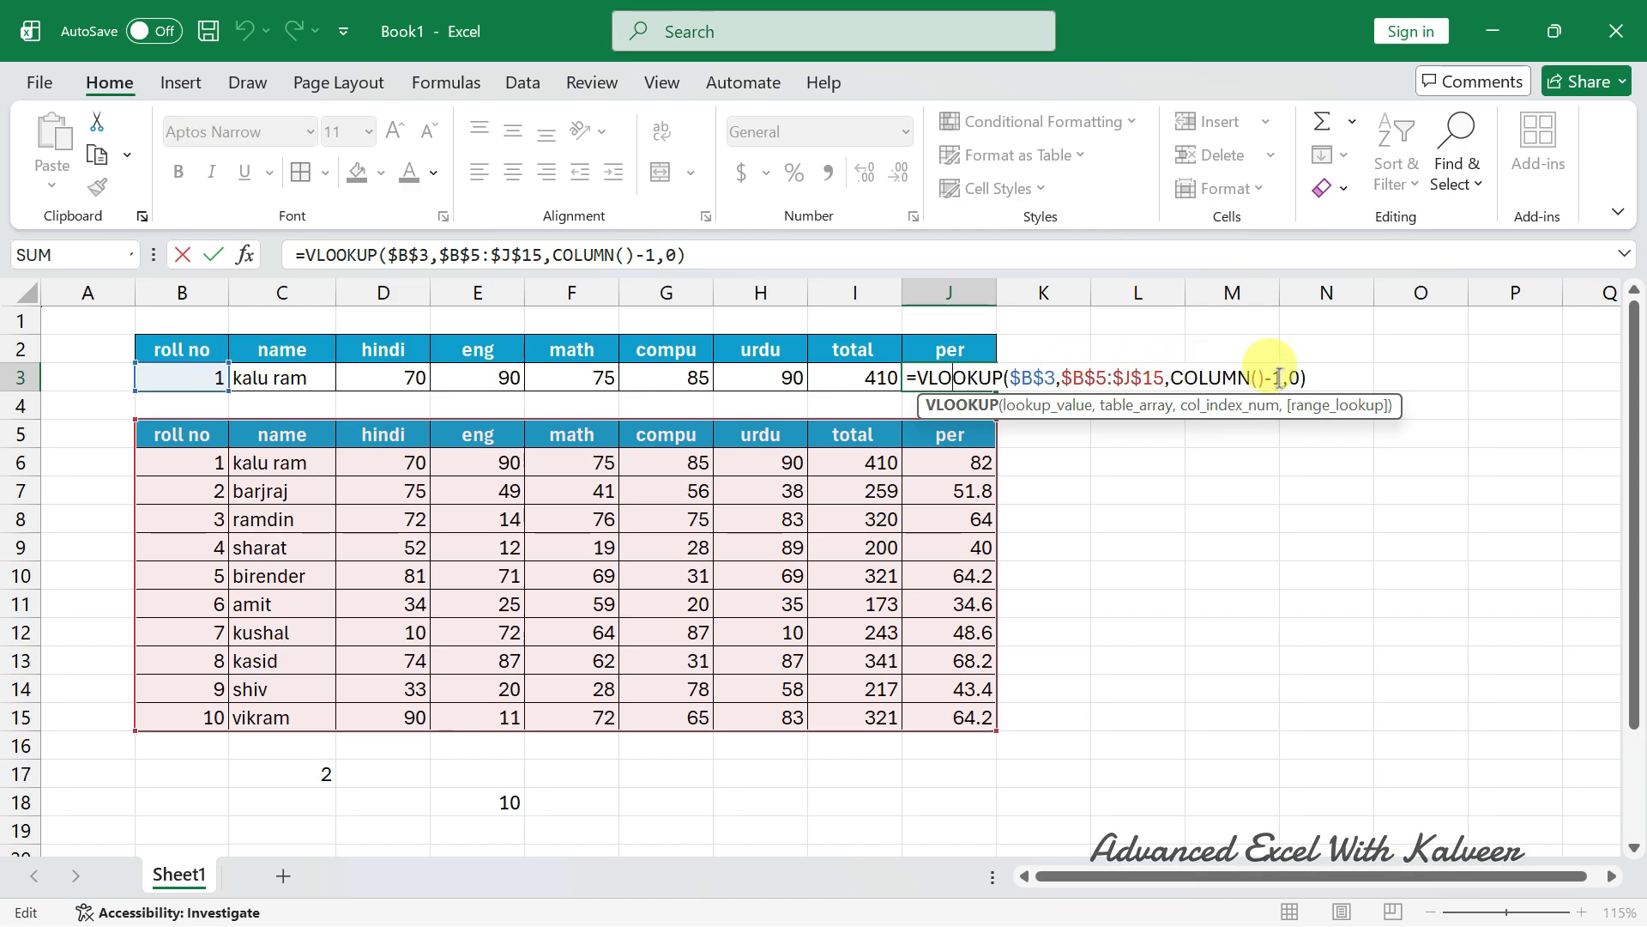
pyautogui.click(1277, 515)
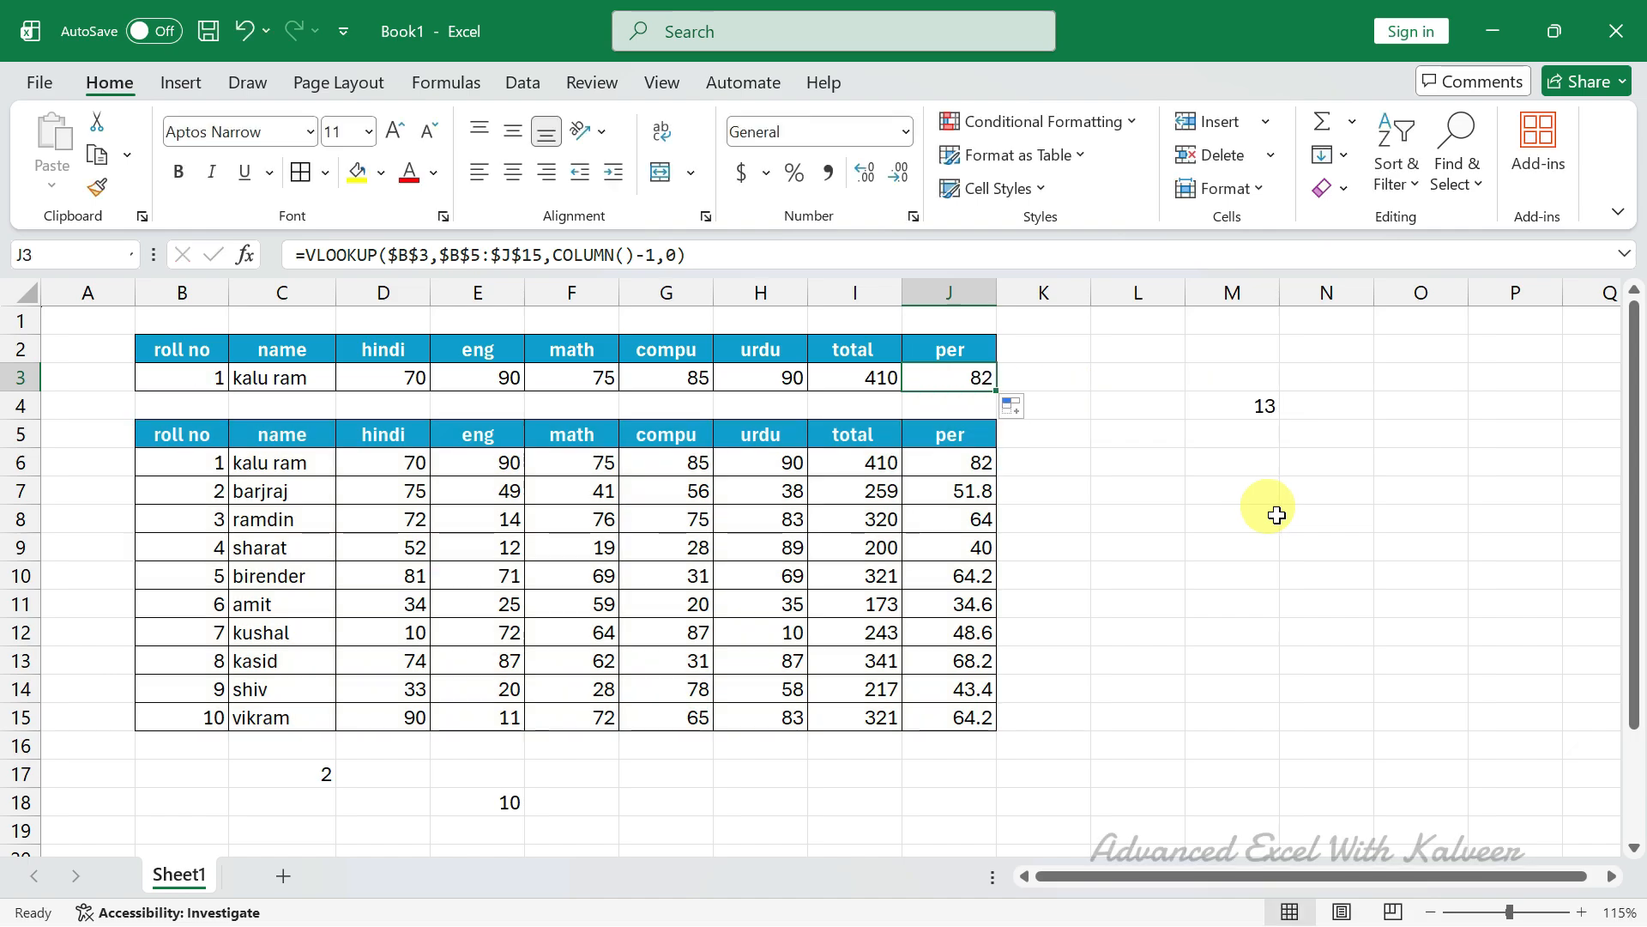
# Step: Clear the hindi and eng marks in D6 and E6 to test the lookups, and undo both deletions
pyautogui.click(407, 456)
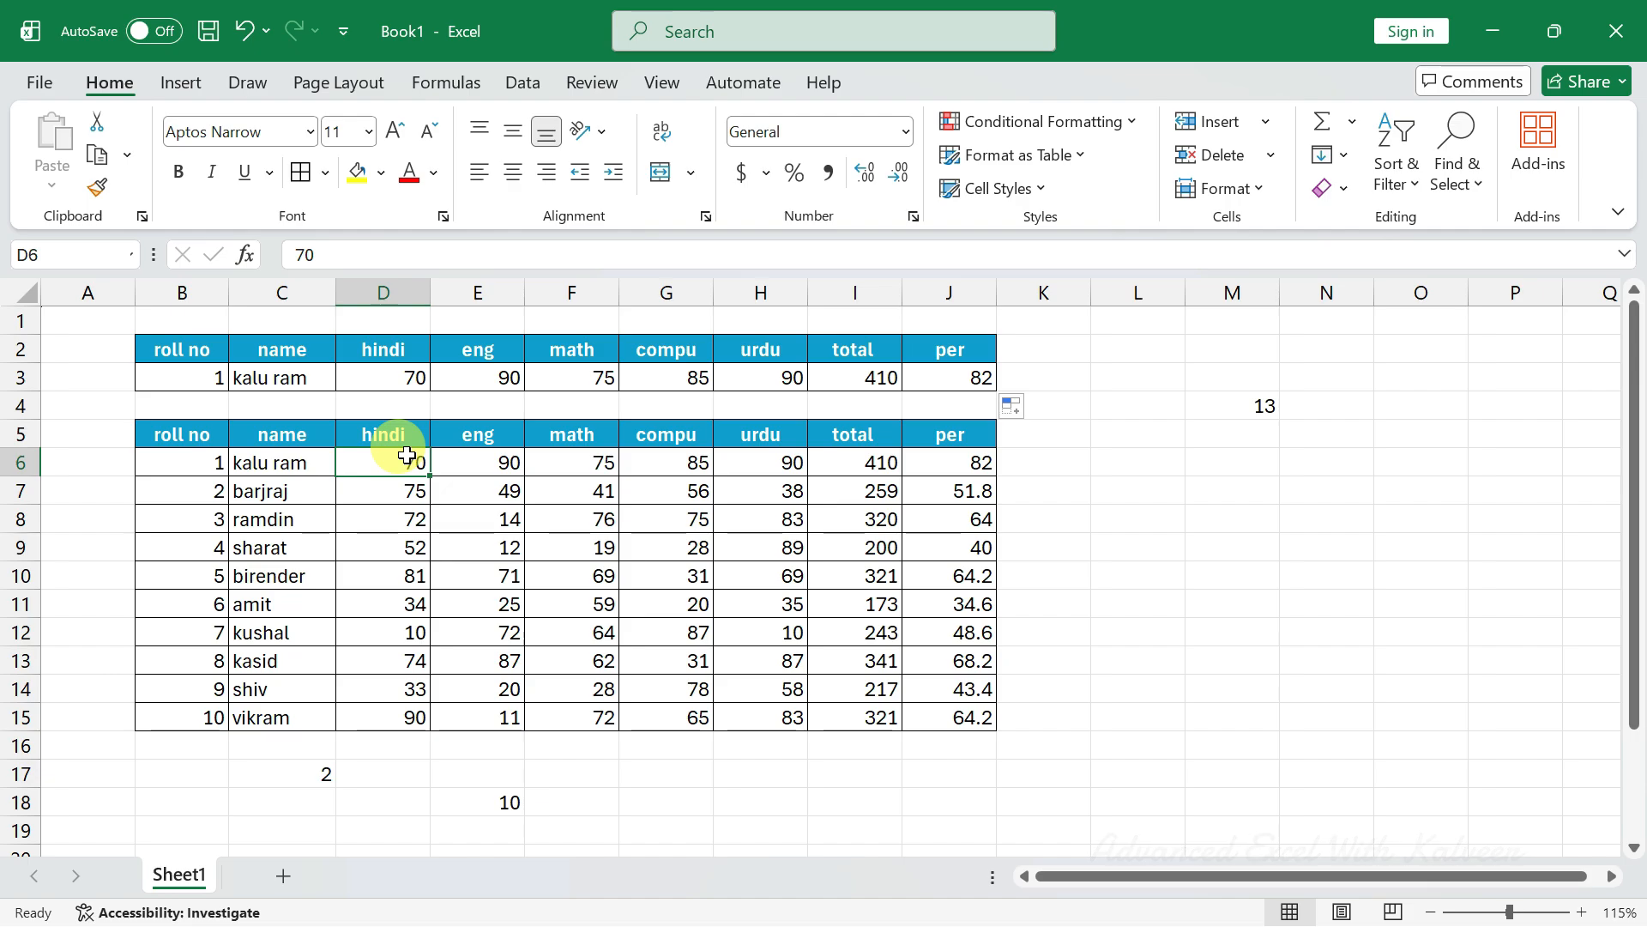
pyautogui.press('Delete')
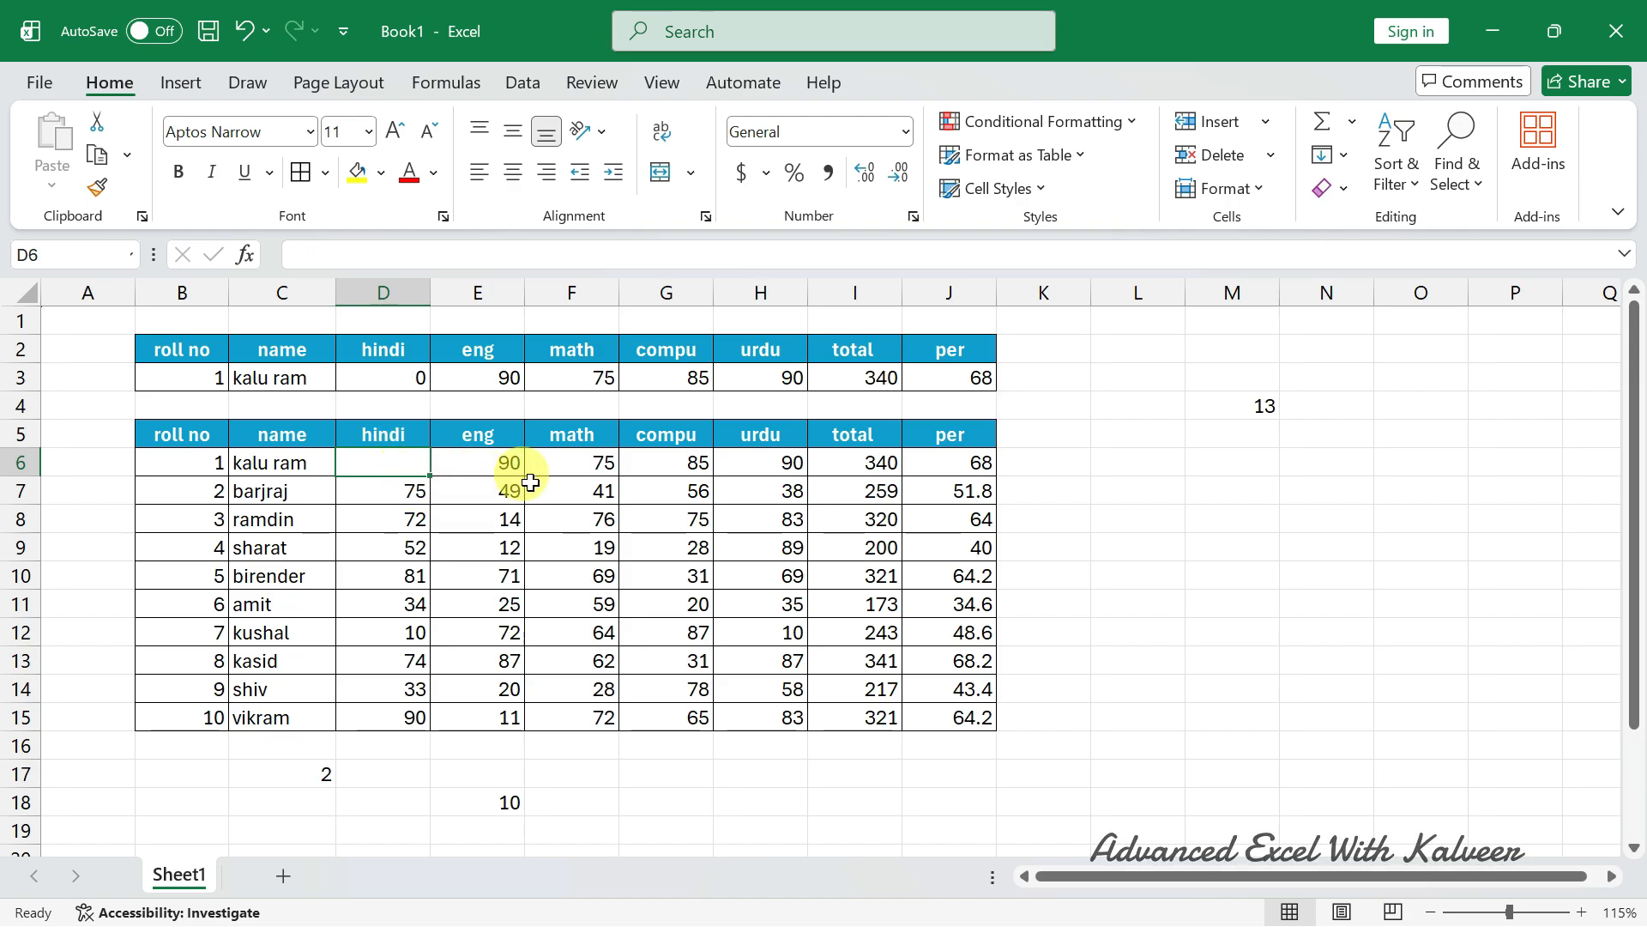
pyautogui.click(510, 463)
pyautogui.press('Delete')
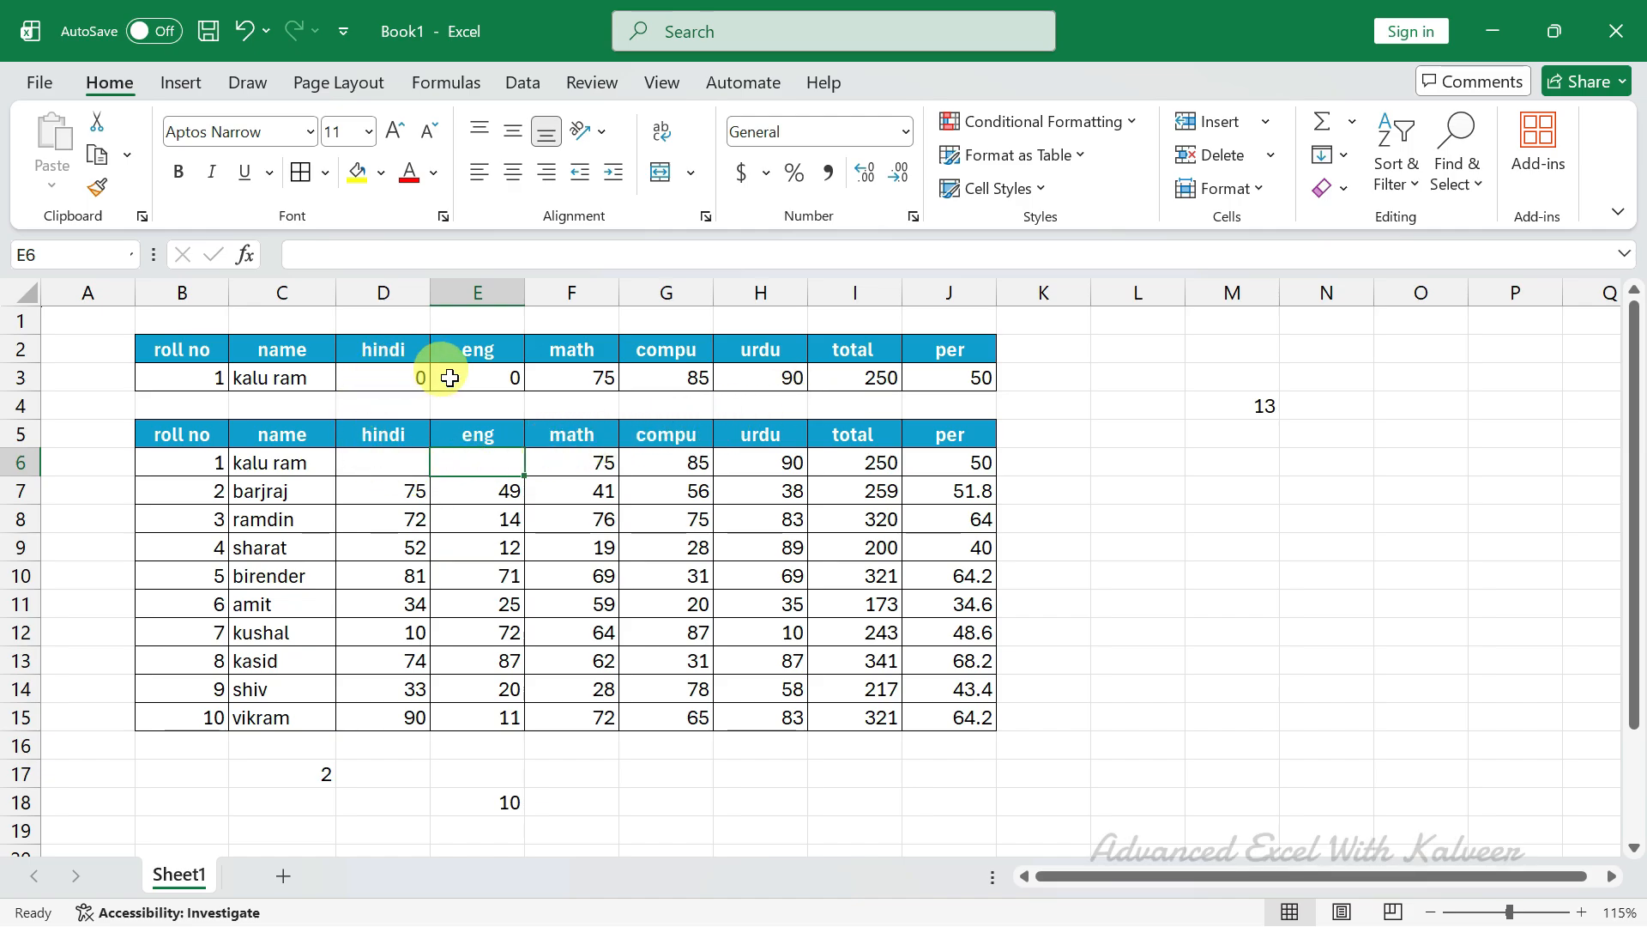
pyautogui.hotkey('ctrl', 'z')
pyautogui.hotkey('ctrl', 'z')
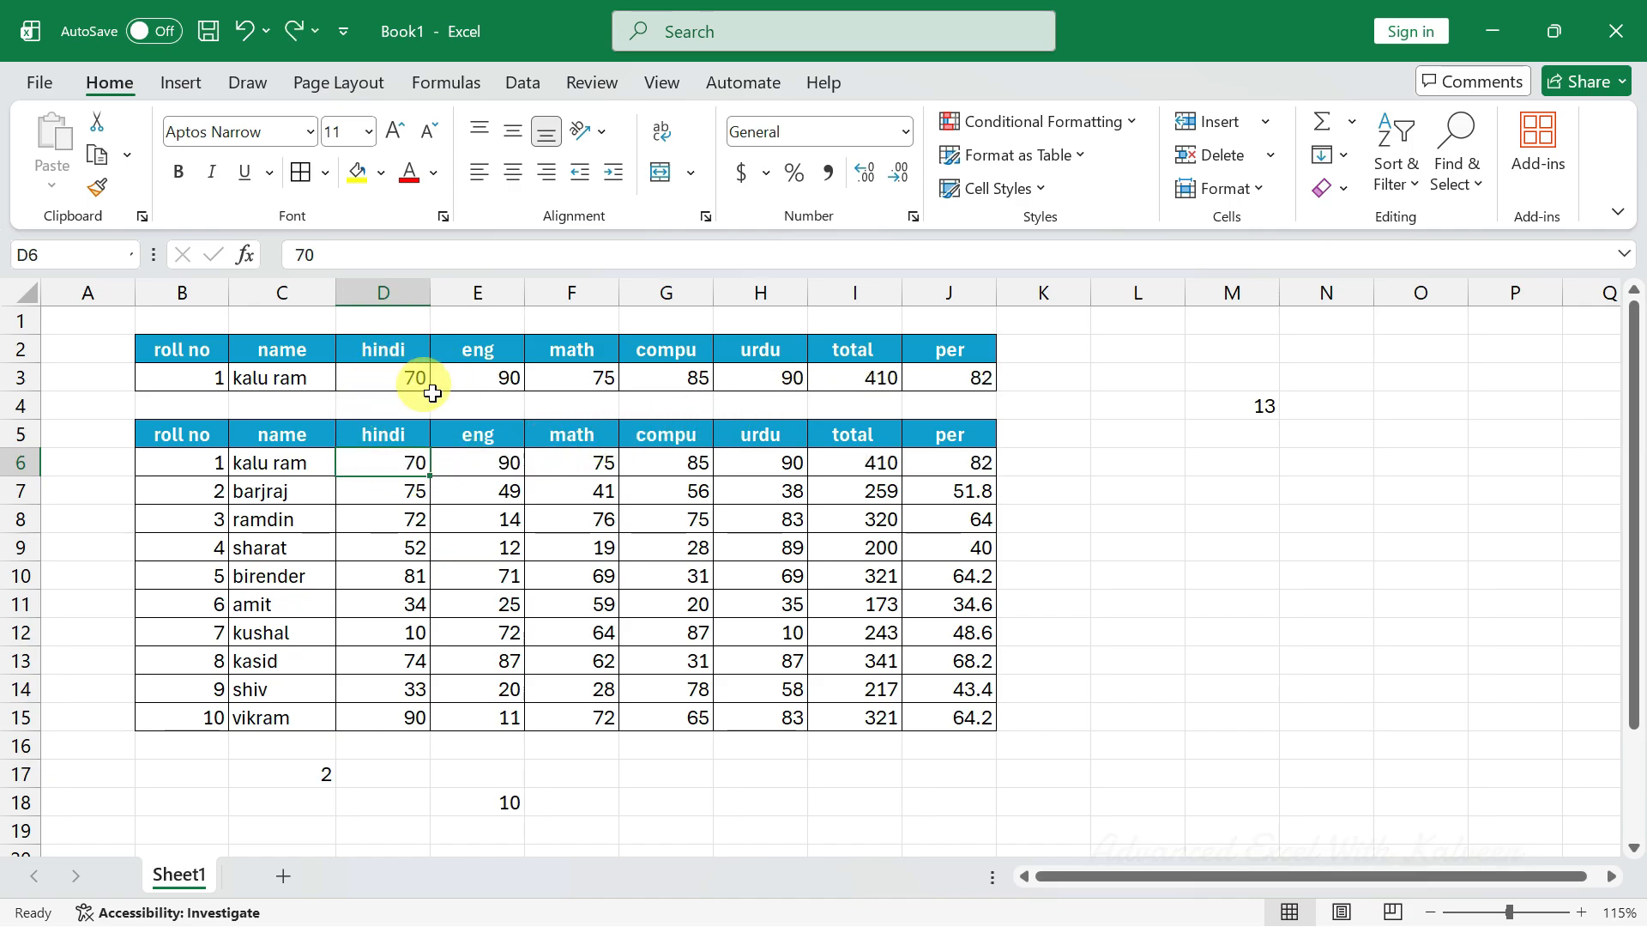
# Step: Clear the lookup formulas in C3:J3 and start a new VLOOKUP in C3 with $B$3 as the absolute lookup value
pyautogui.moveTo(309, 375); pyautogui.dragTo(931, 378)
pyautogui.press('Delete')
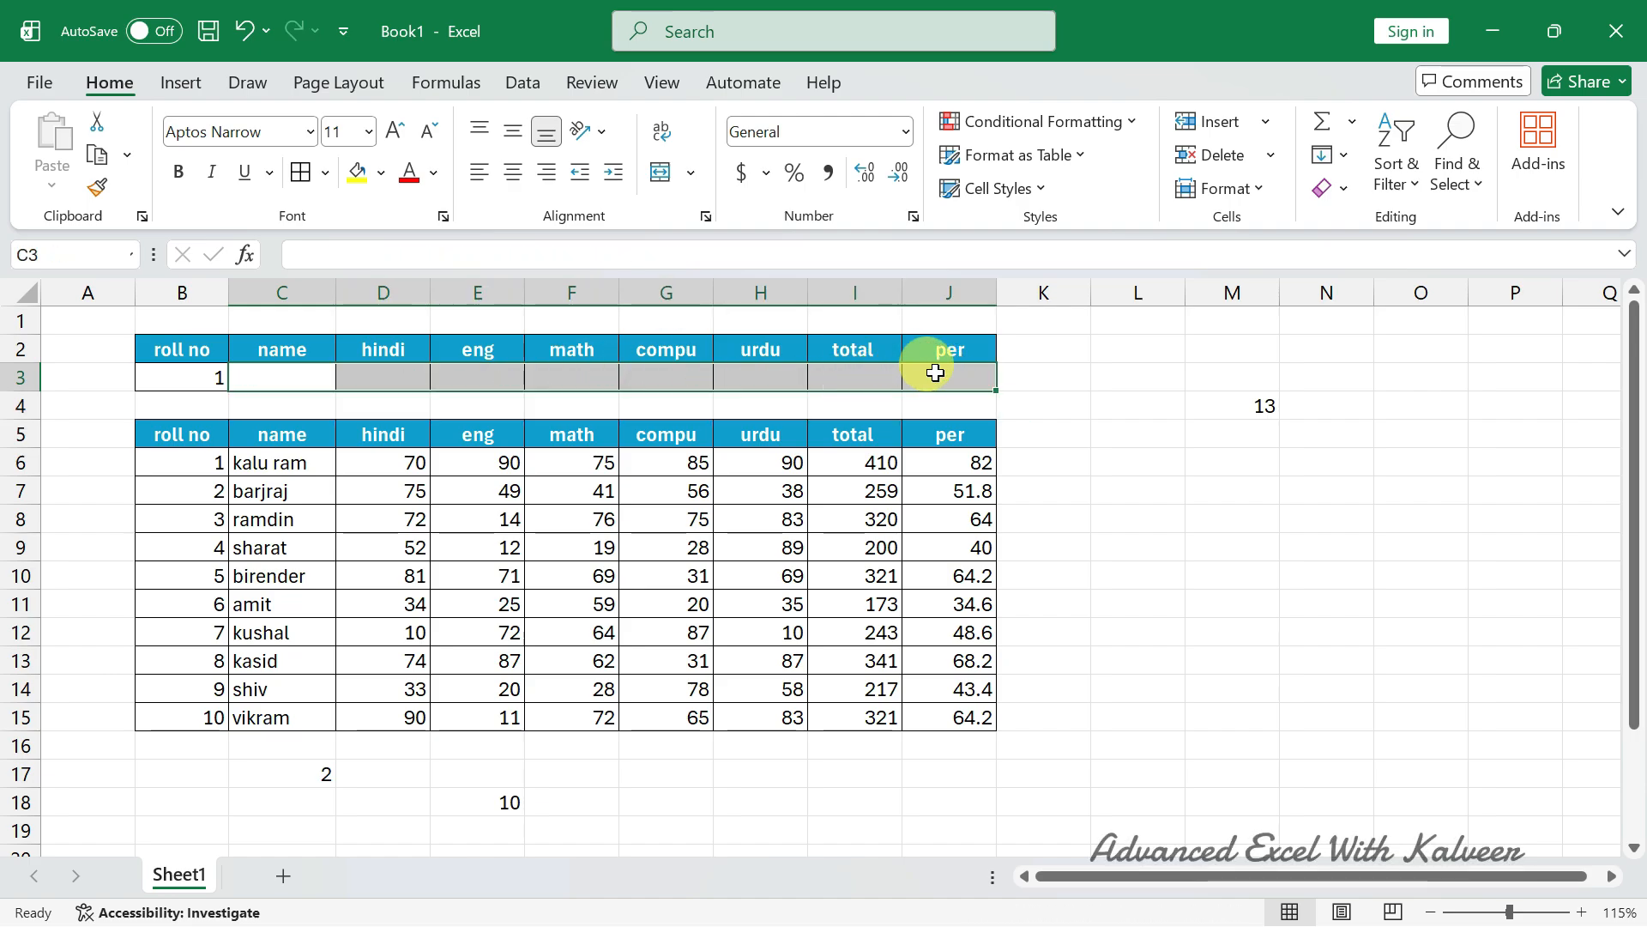
pyautogui.click(279, 376)
pyautogui.write('=vl')
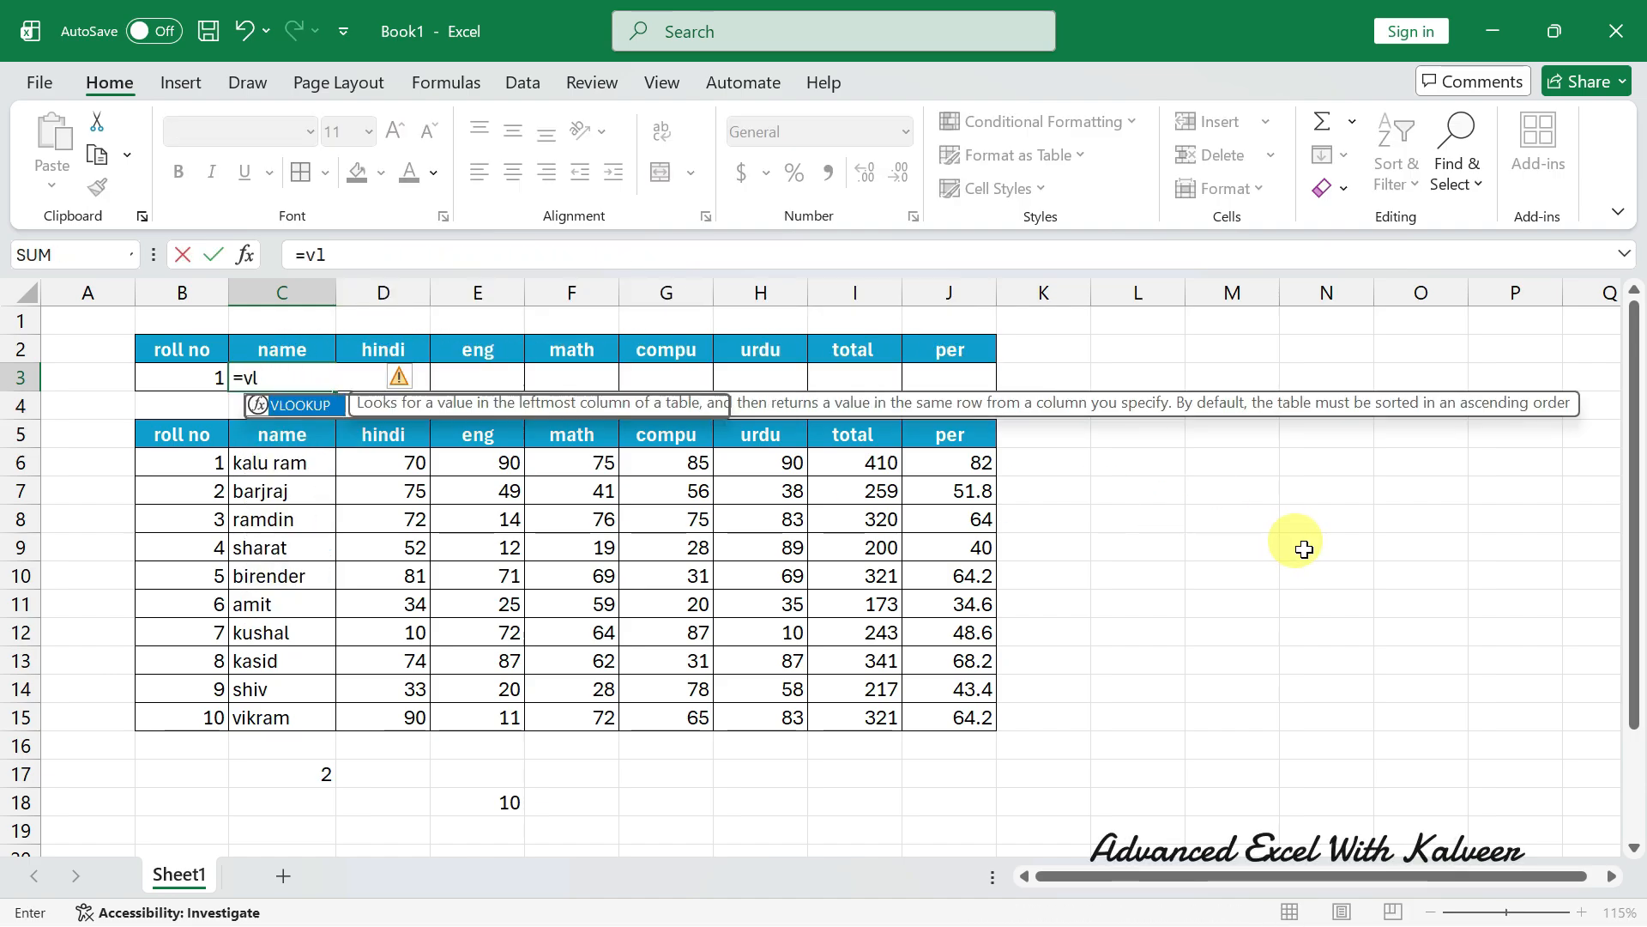
pyautogui.press('Tab')
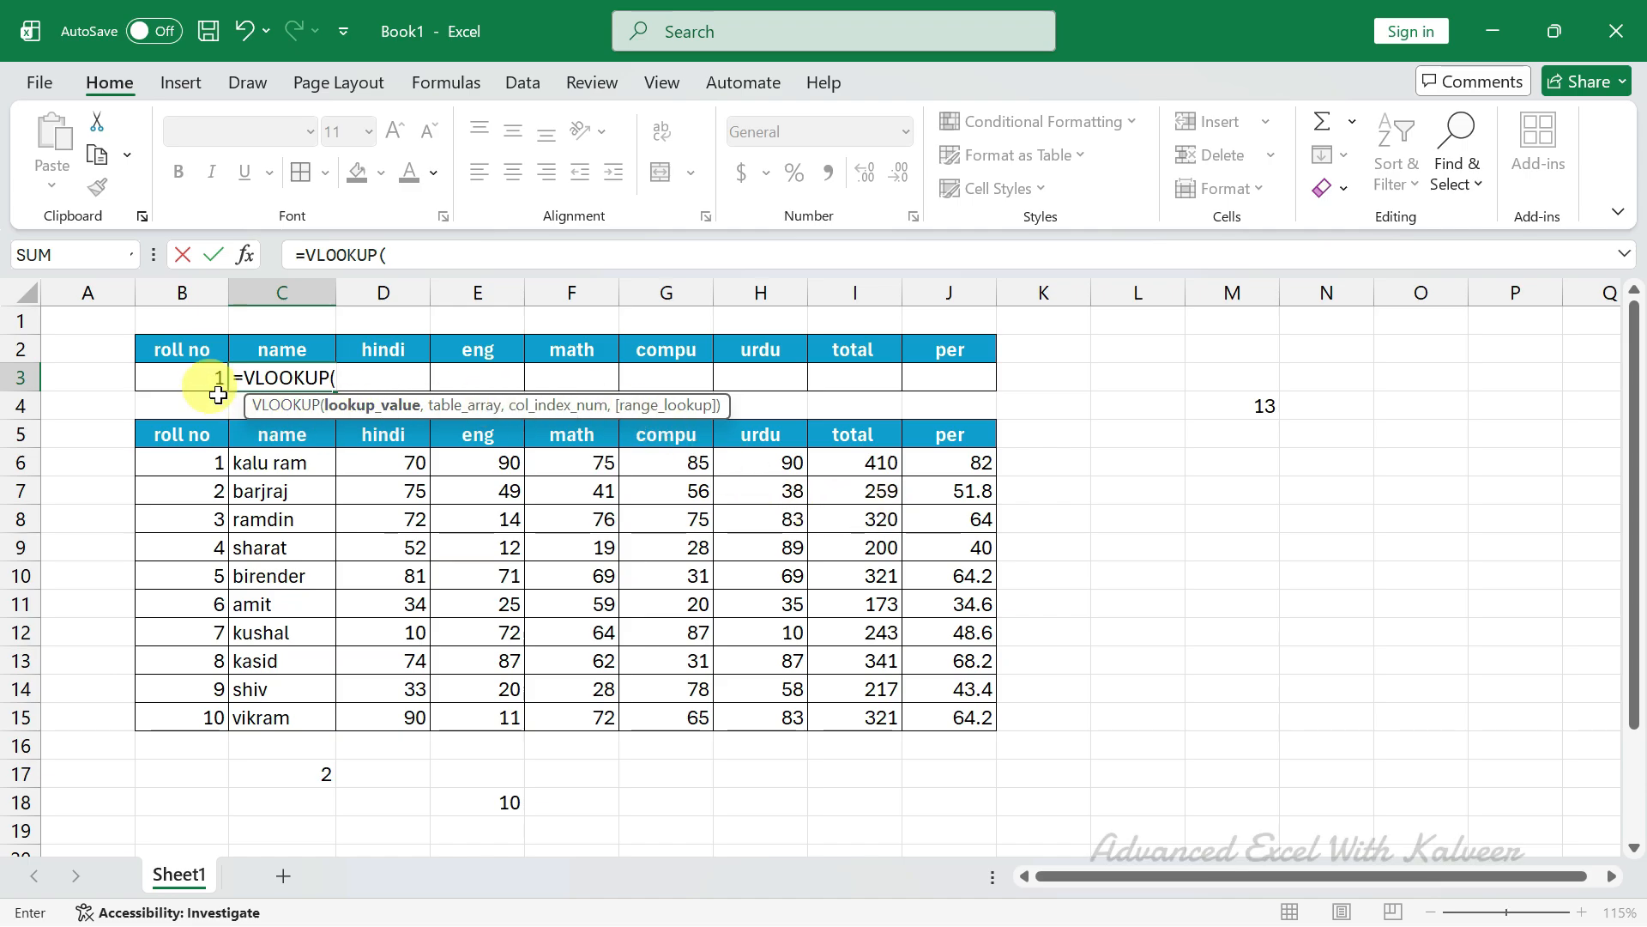
pyautogui.click(194, 378)
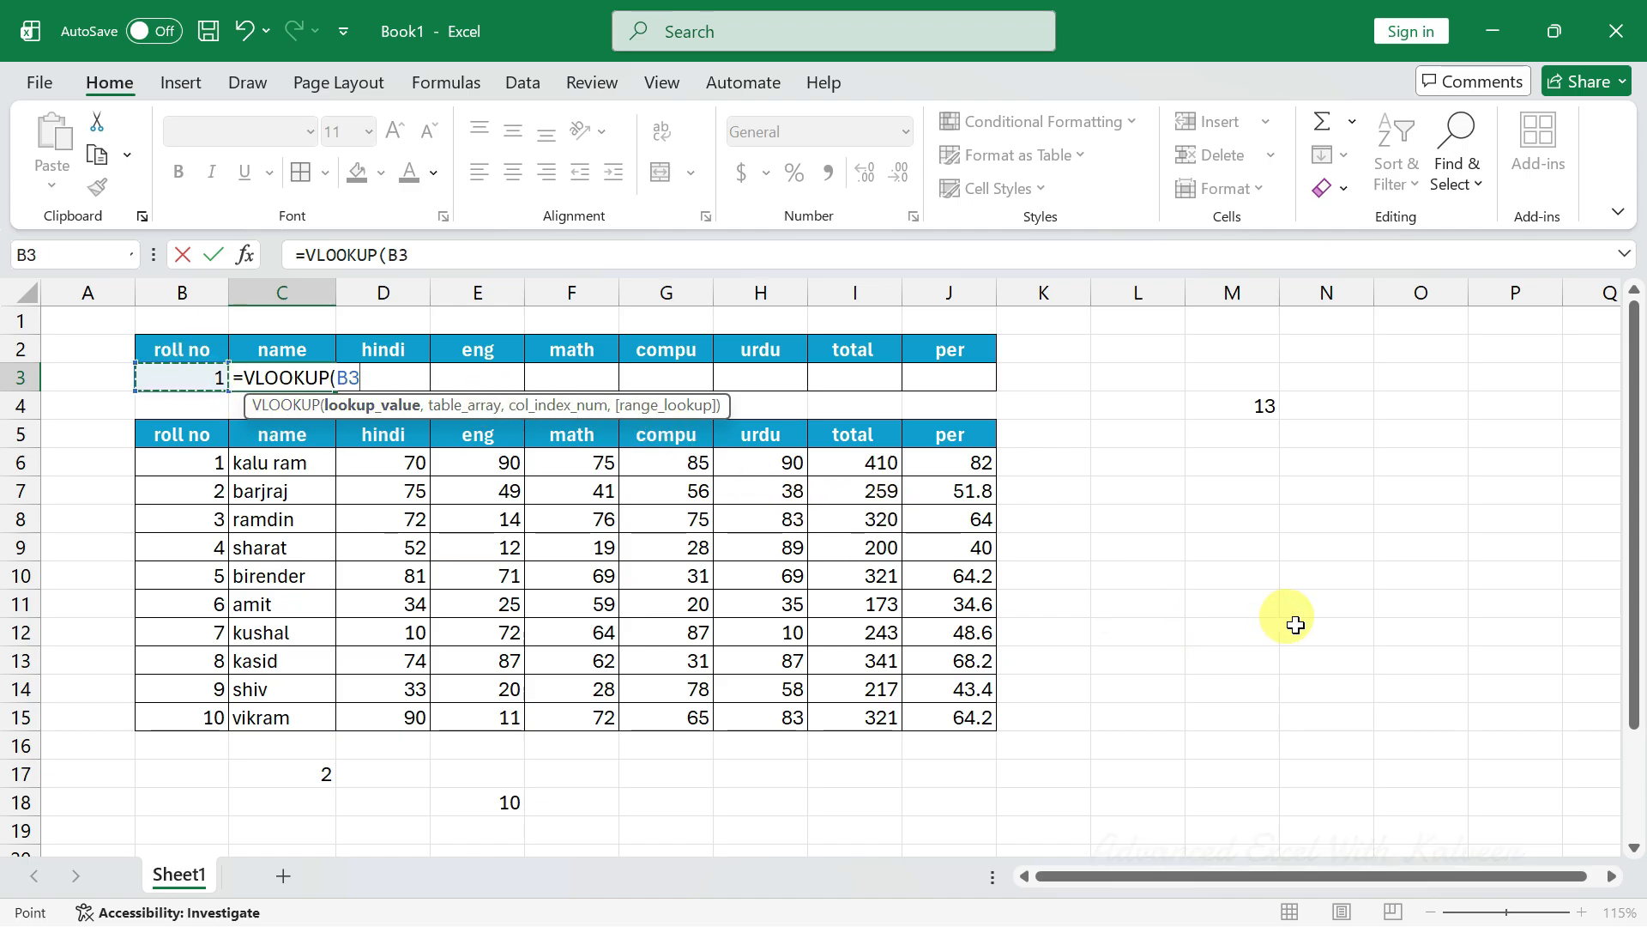
pyautogui.press('F4')
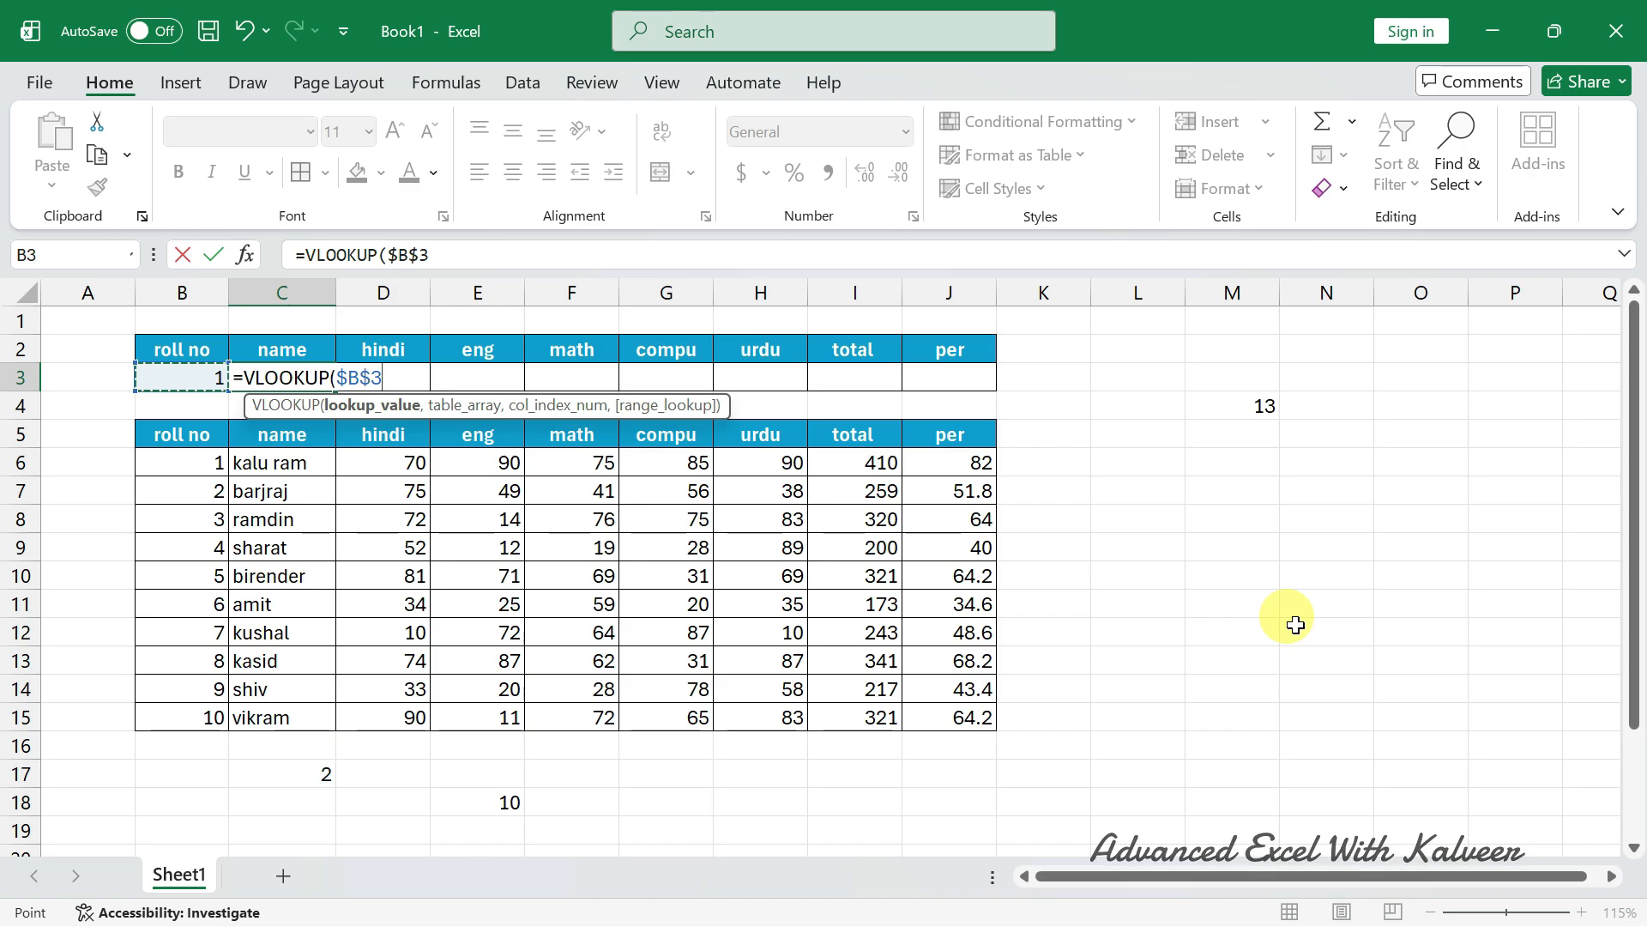
pyautogui.write(',')
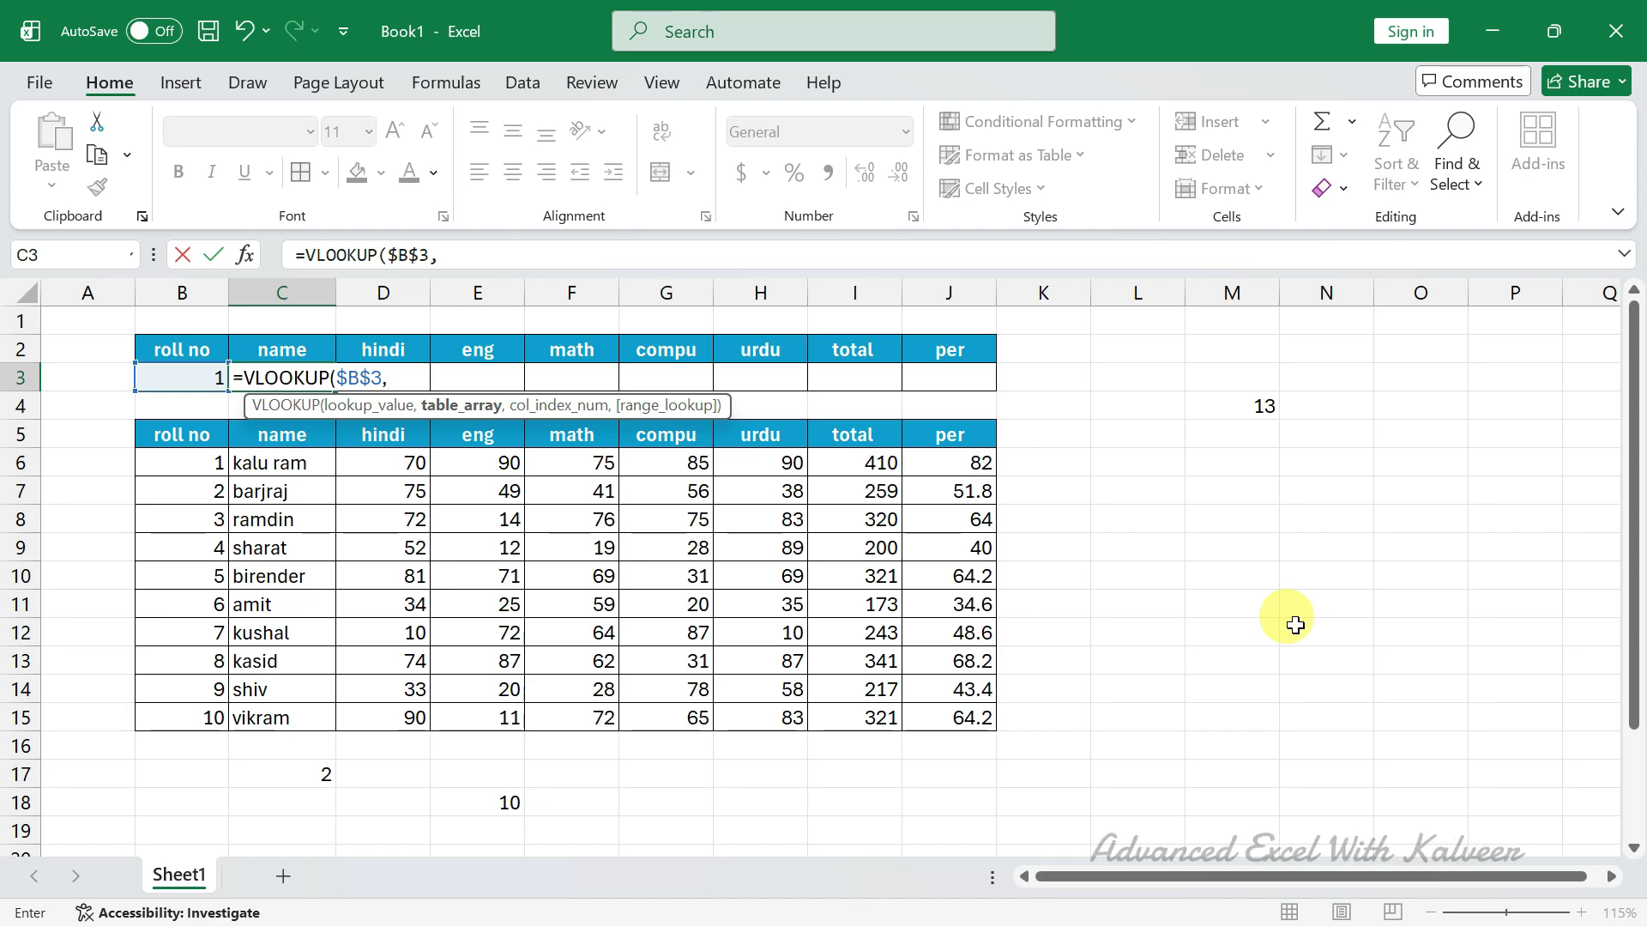
# Step: Complete the C3 formula with table array $B$5:$J$15, column index COLUMN()-1 and 0 for an exact match
pyautogui.moveTo(172, 435); pyautogui.dragTo(957, 717)
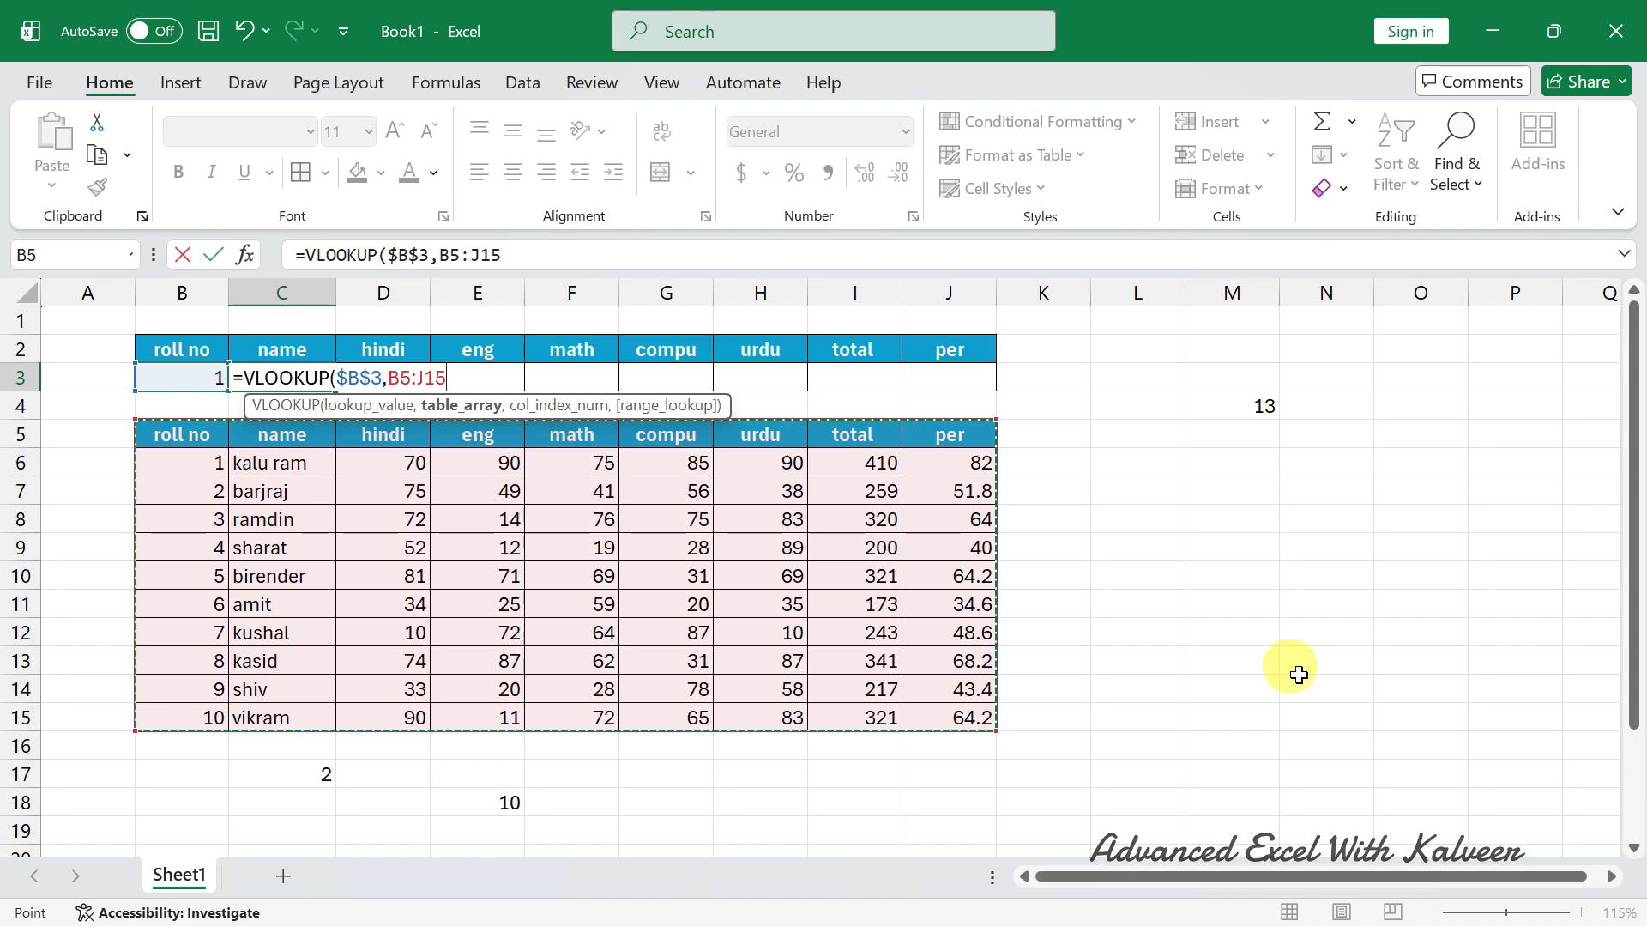
pyautogui.press('F4')
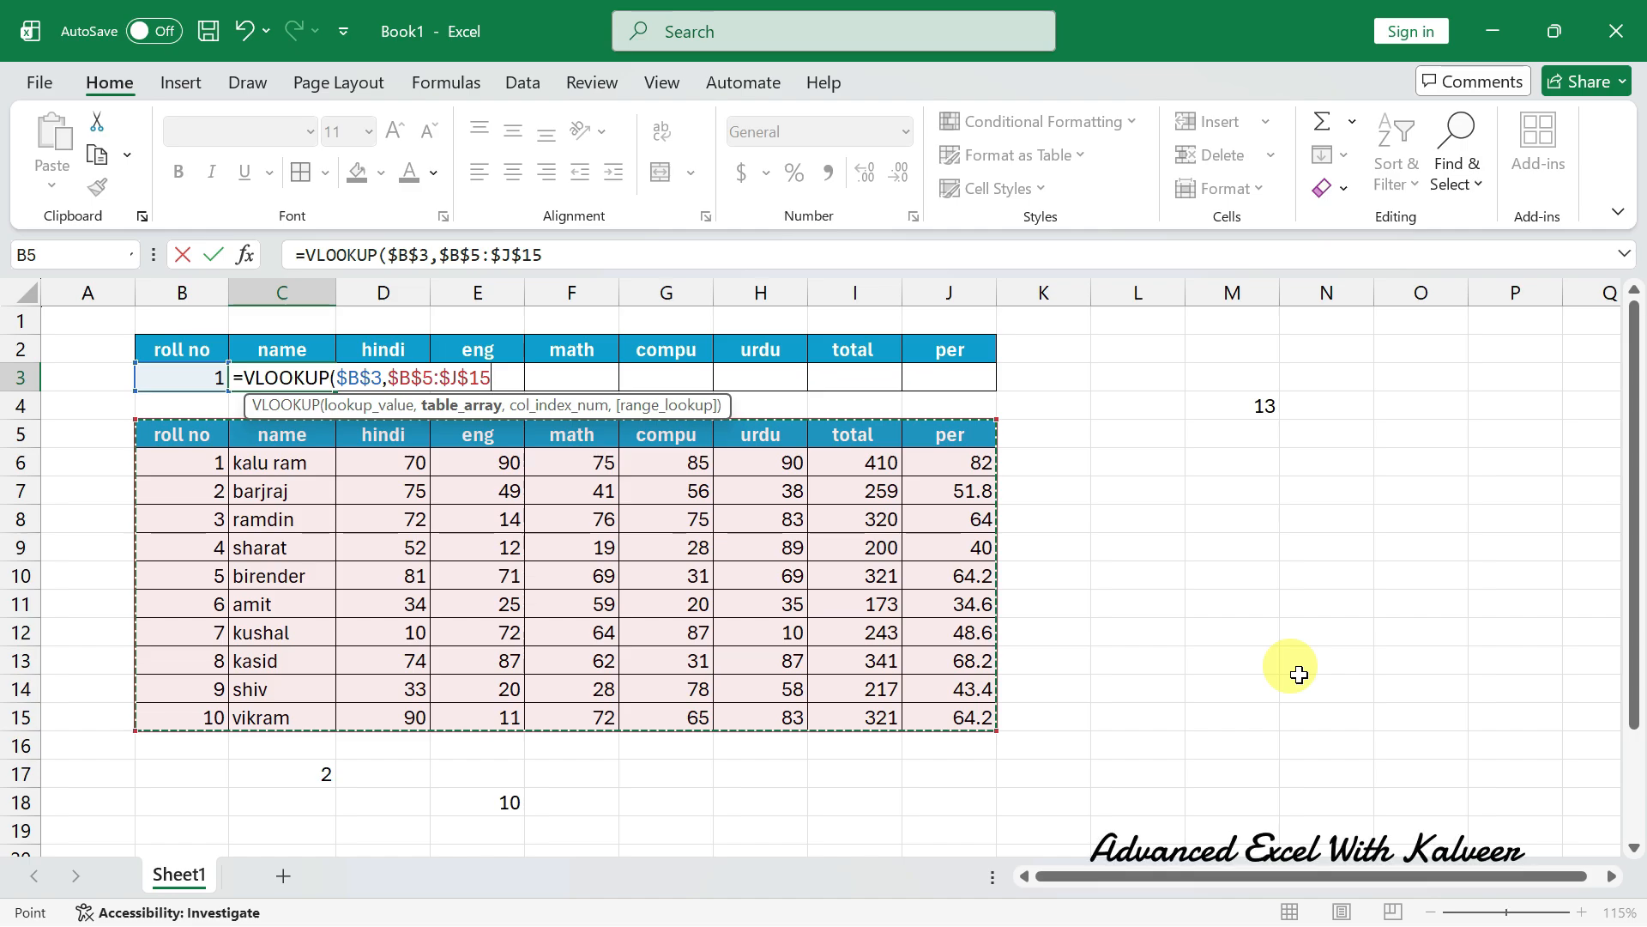
pyautogui.write(',')
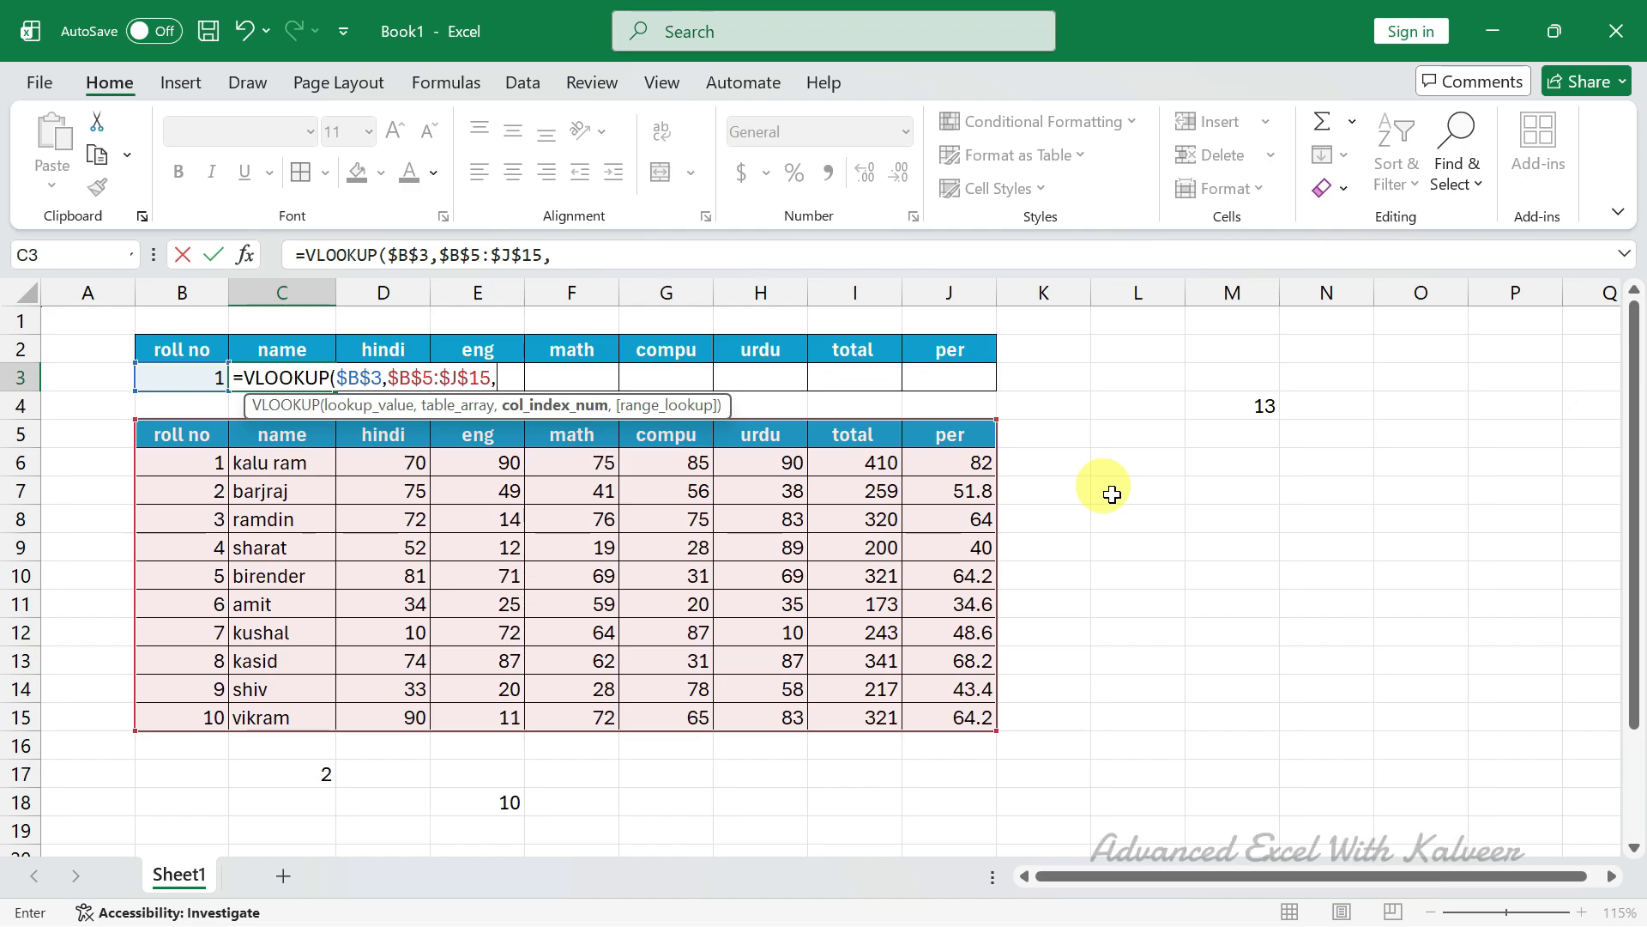
pyautogui.write('col')
pyautogui.press('Tab')
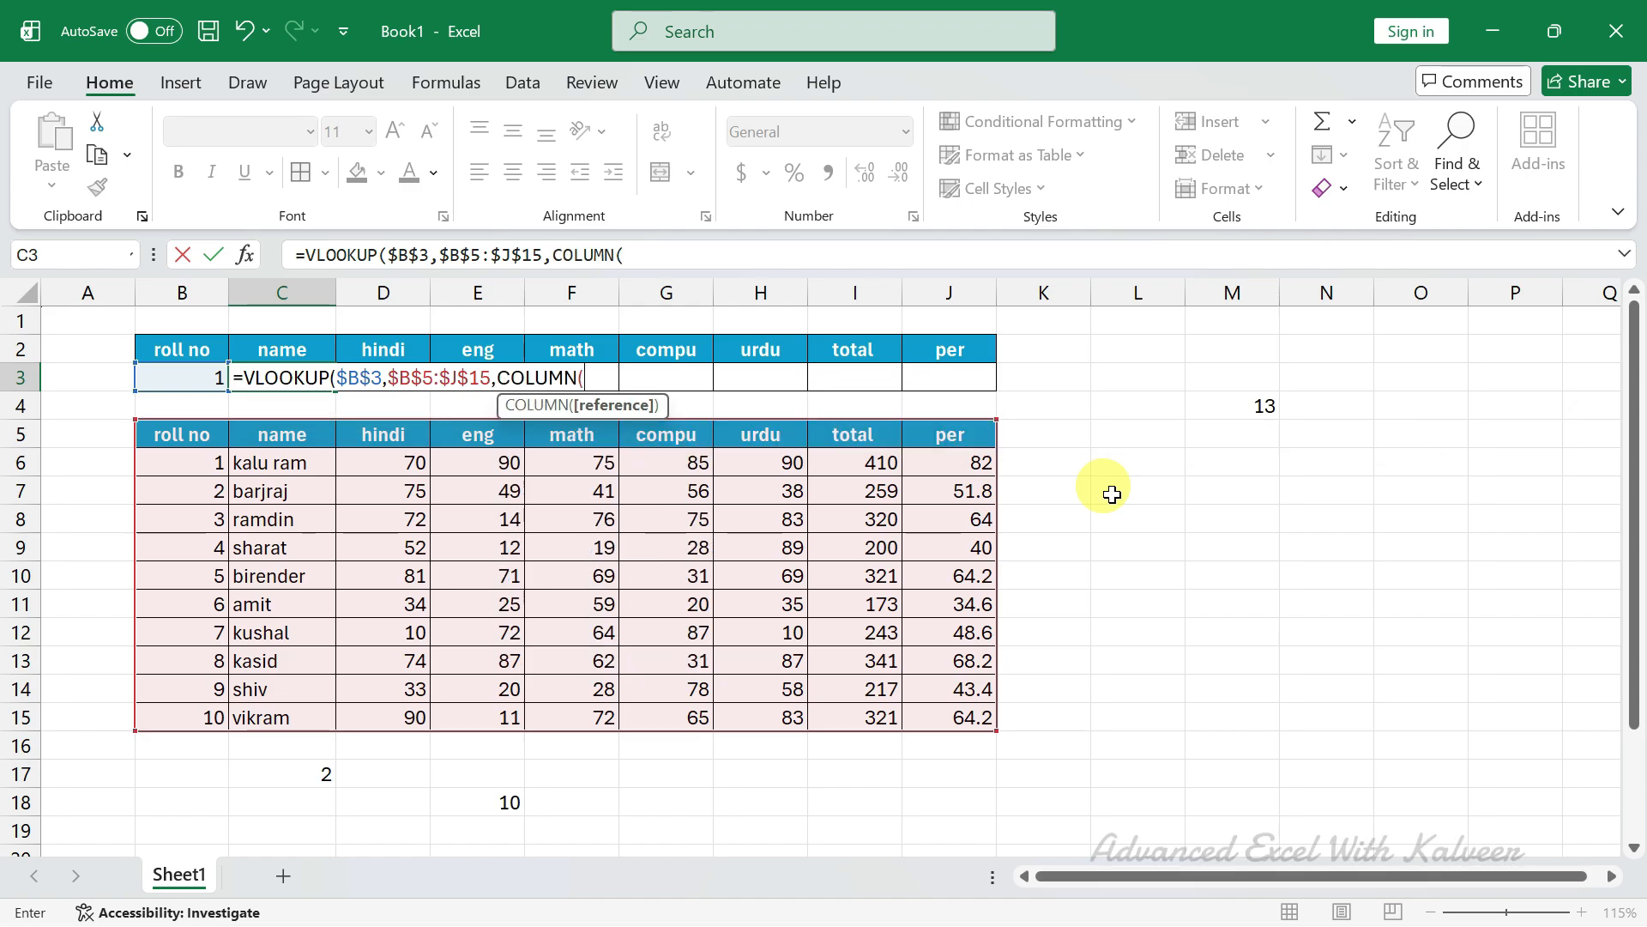
pyautogui.write(')-')
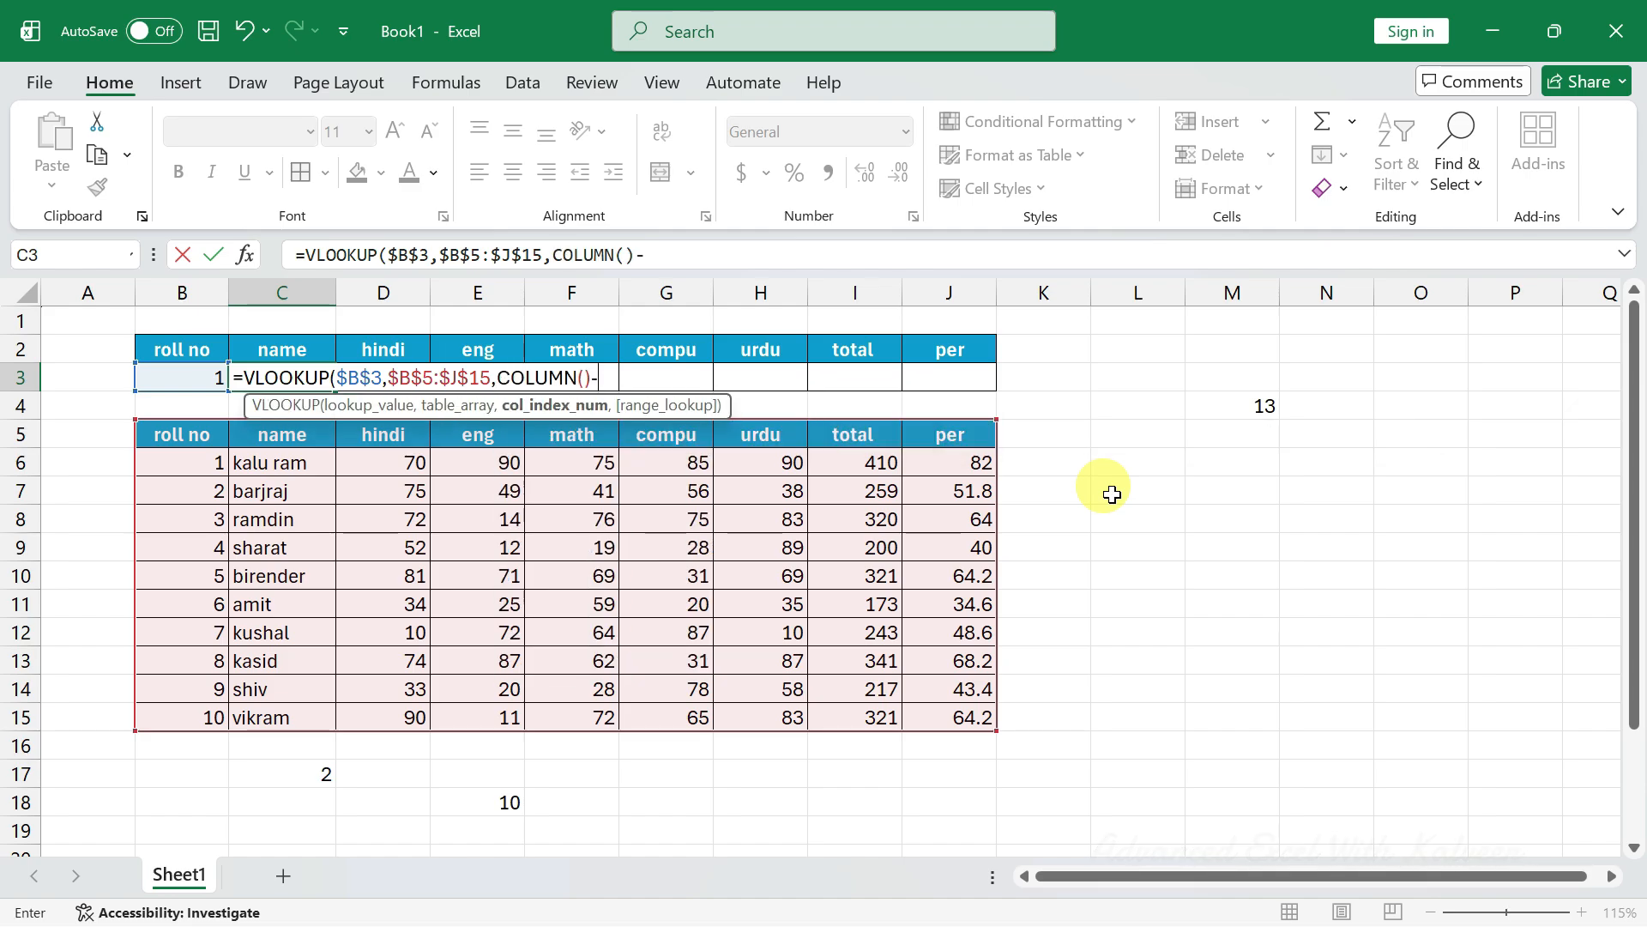
pyautogui.write('1')
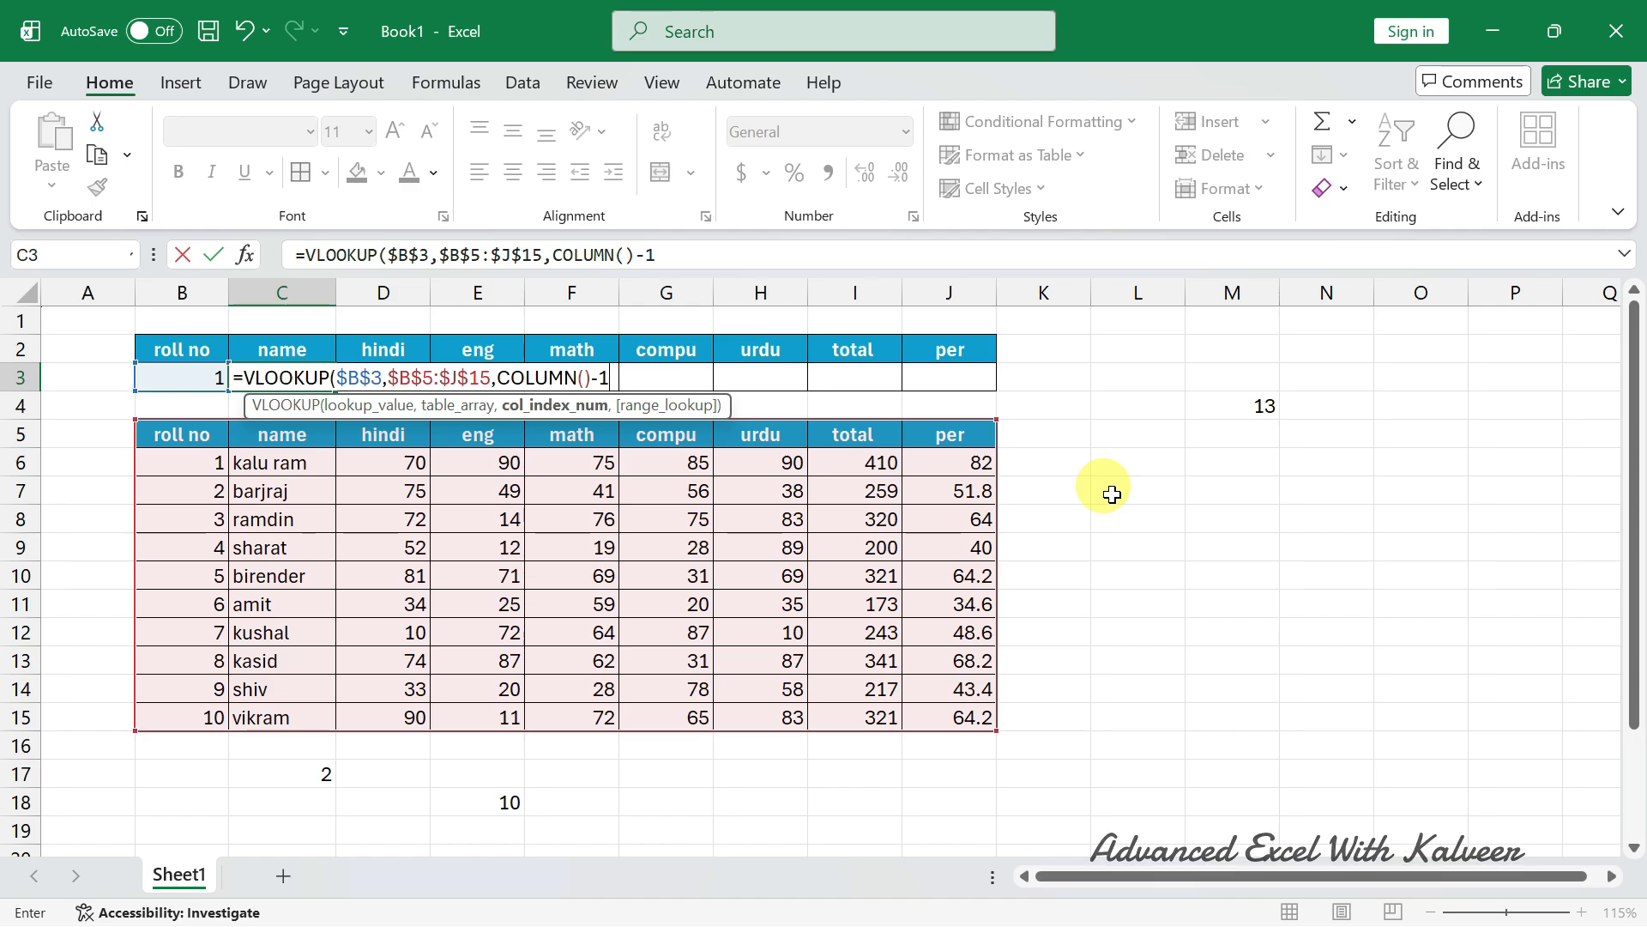
pyautogui.write(',')
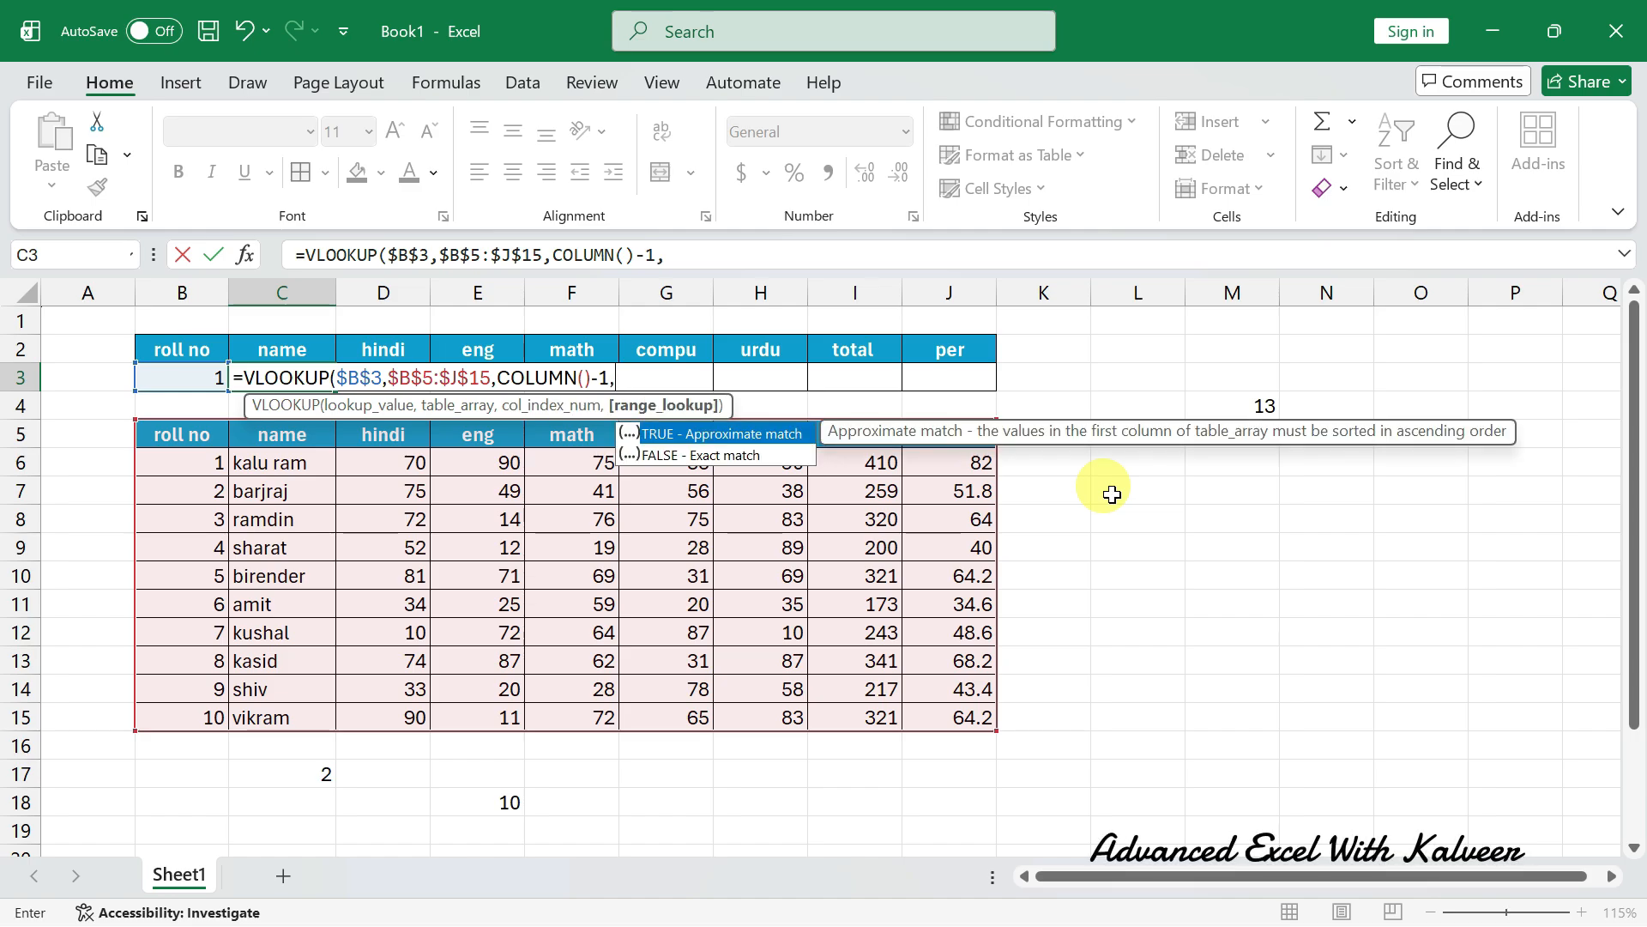
pyautogui.write('0')
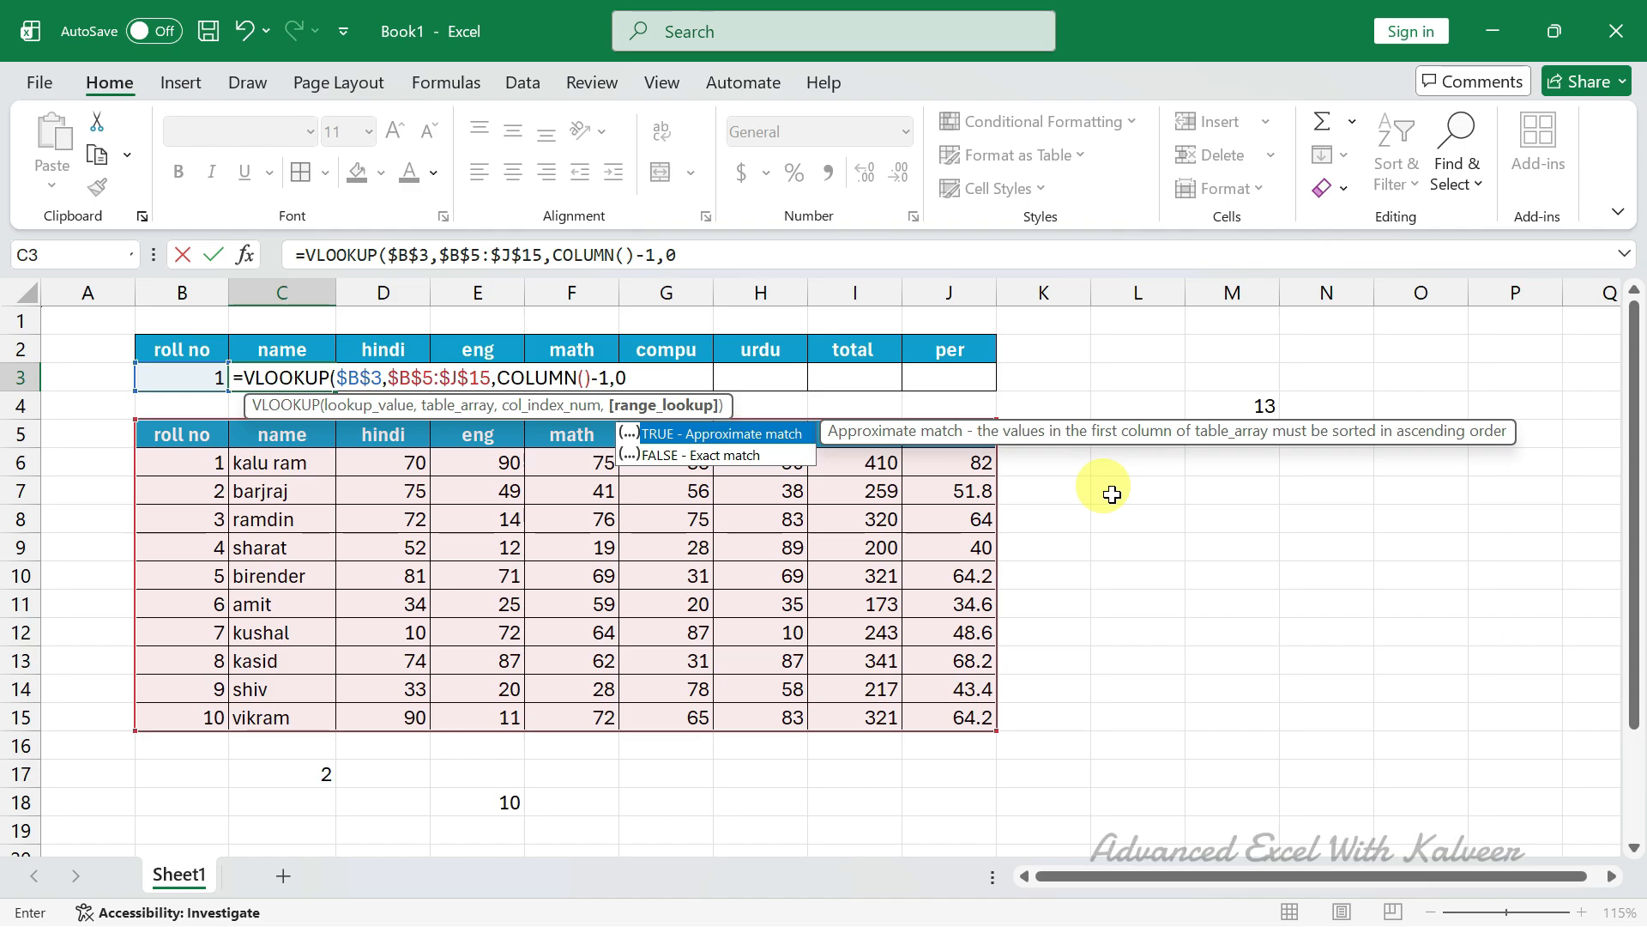
pyautogui.write(')')
pyautogui.press('Return')
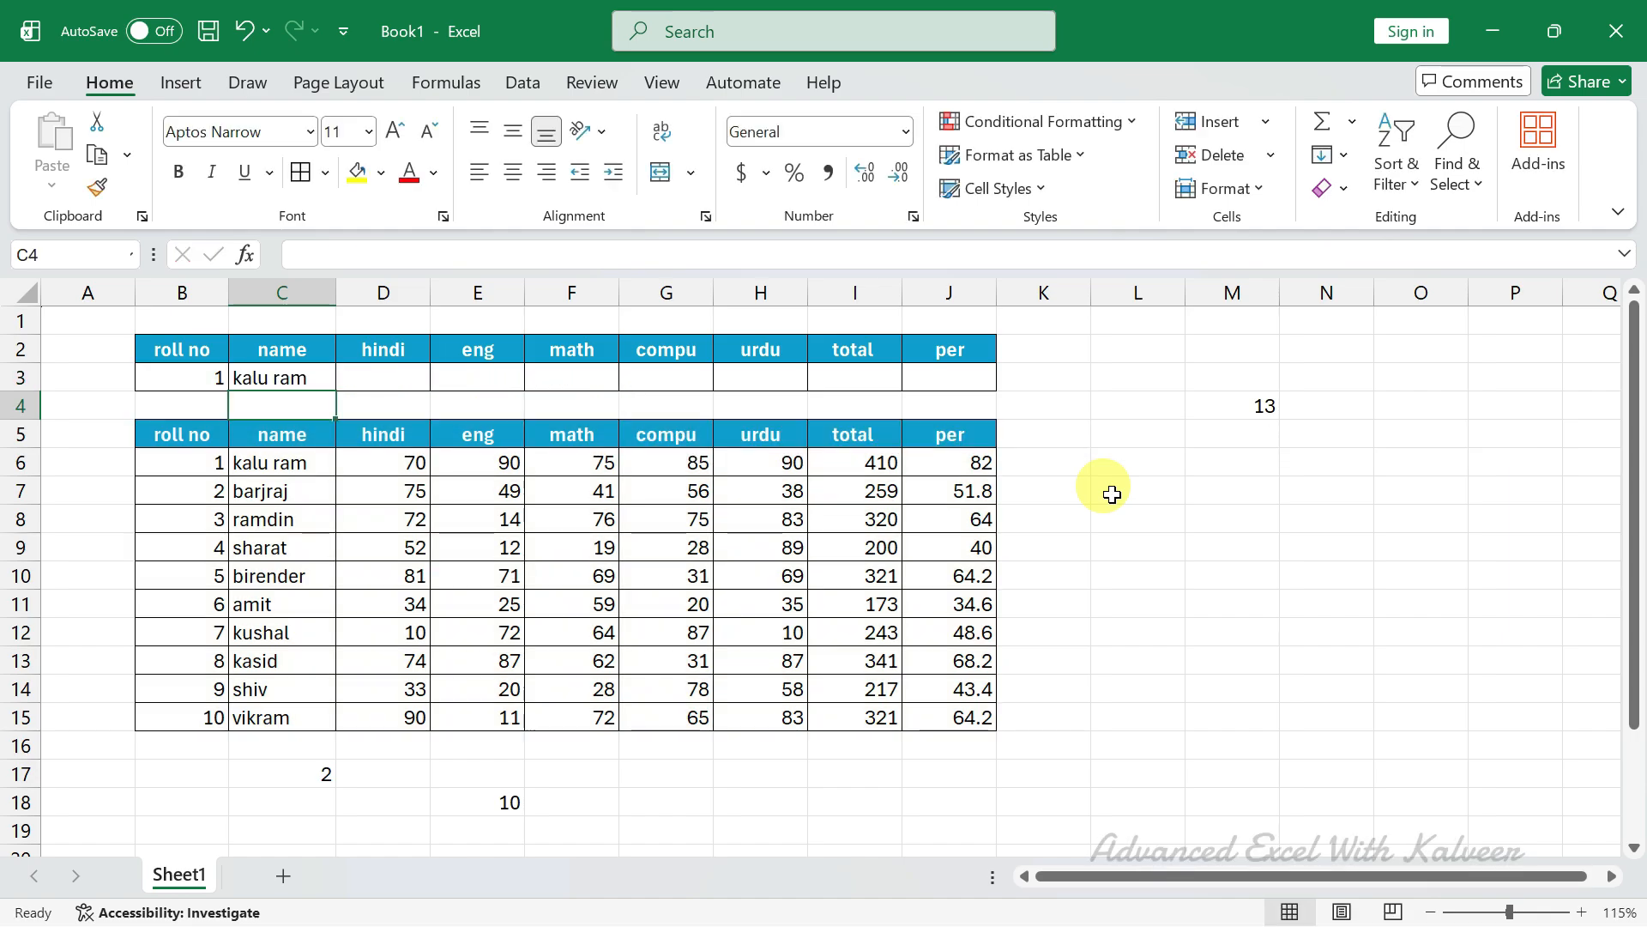
# Step: Fill the C3 formula across row 3 through J3 and set the roll number in B3 to 5
pyautogui.click(266, 375)
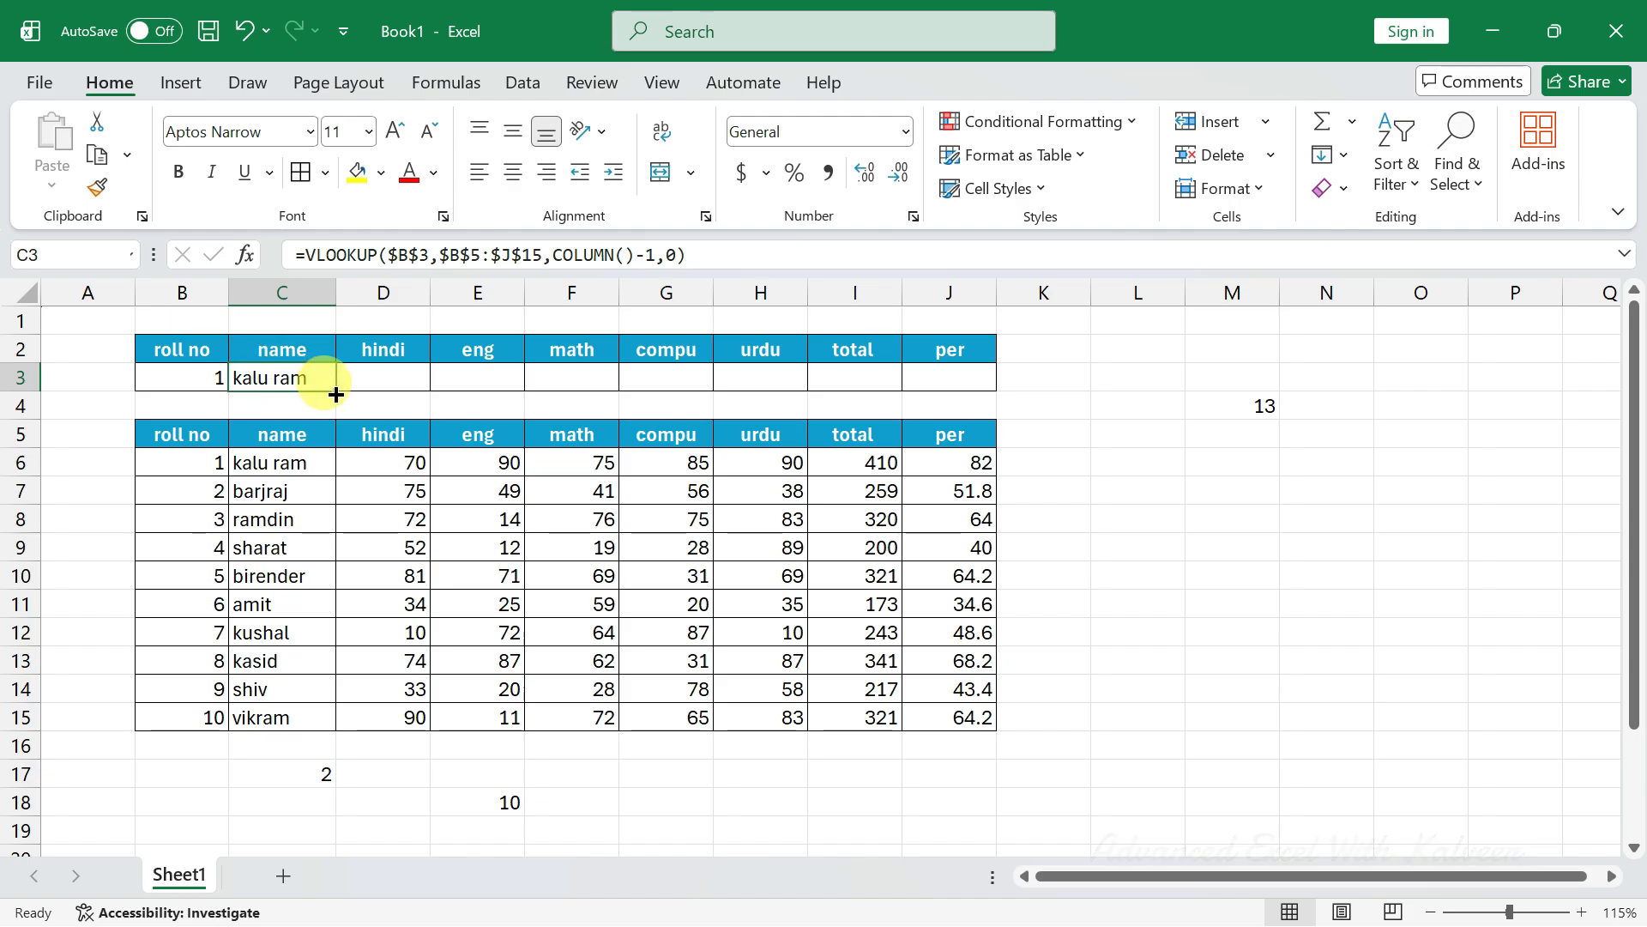
pyautogui.moveTo(336, 394); pyautogui.dragTo(994, 394)
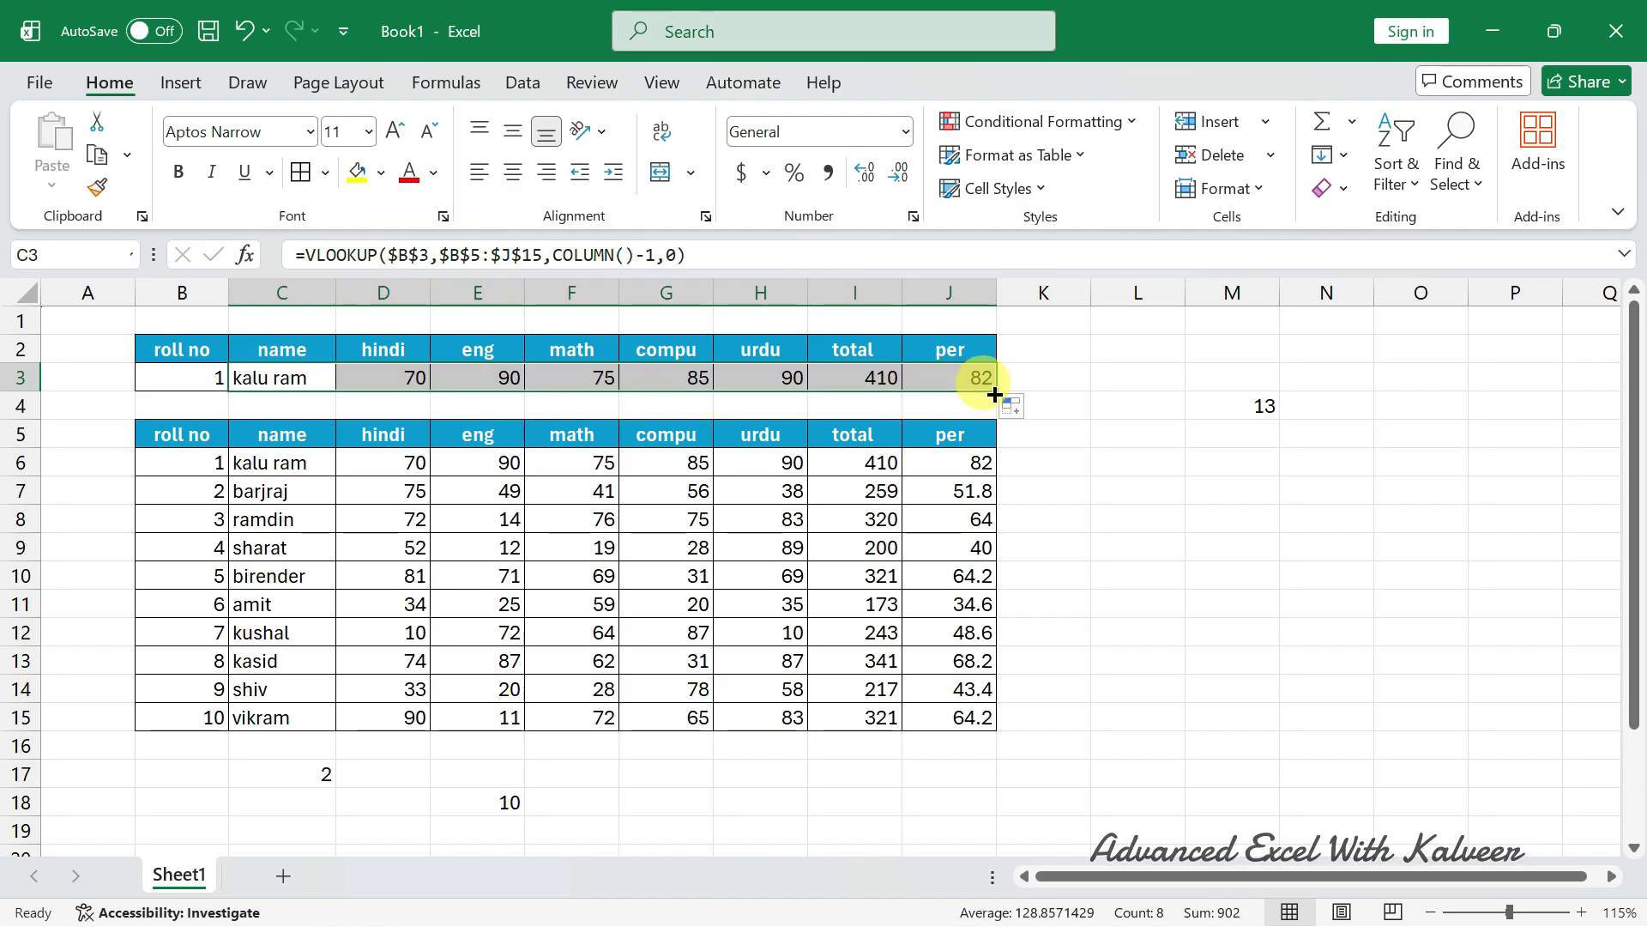
pyautogui.click(207, 376)
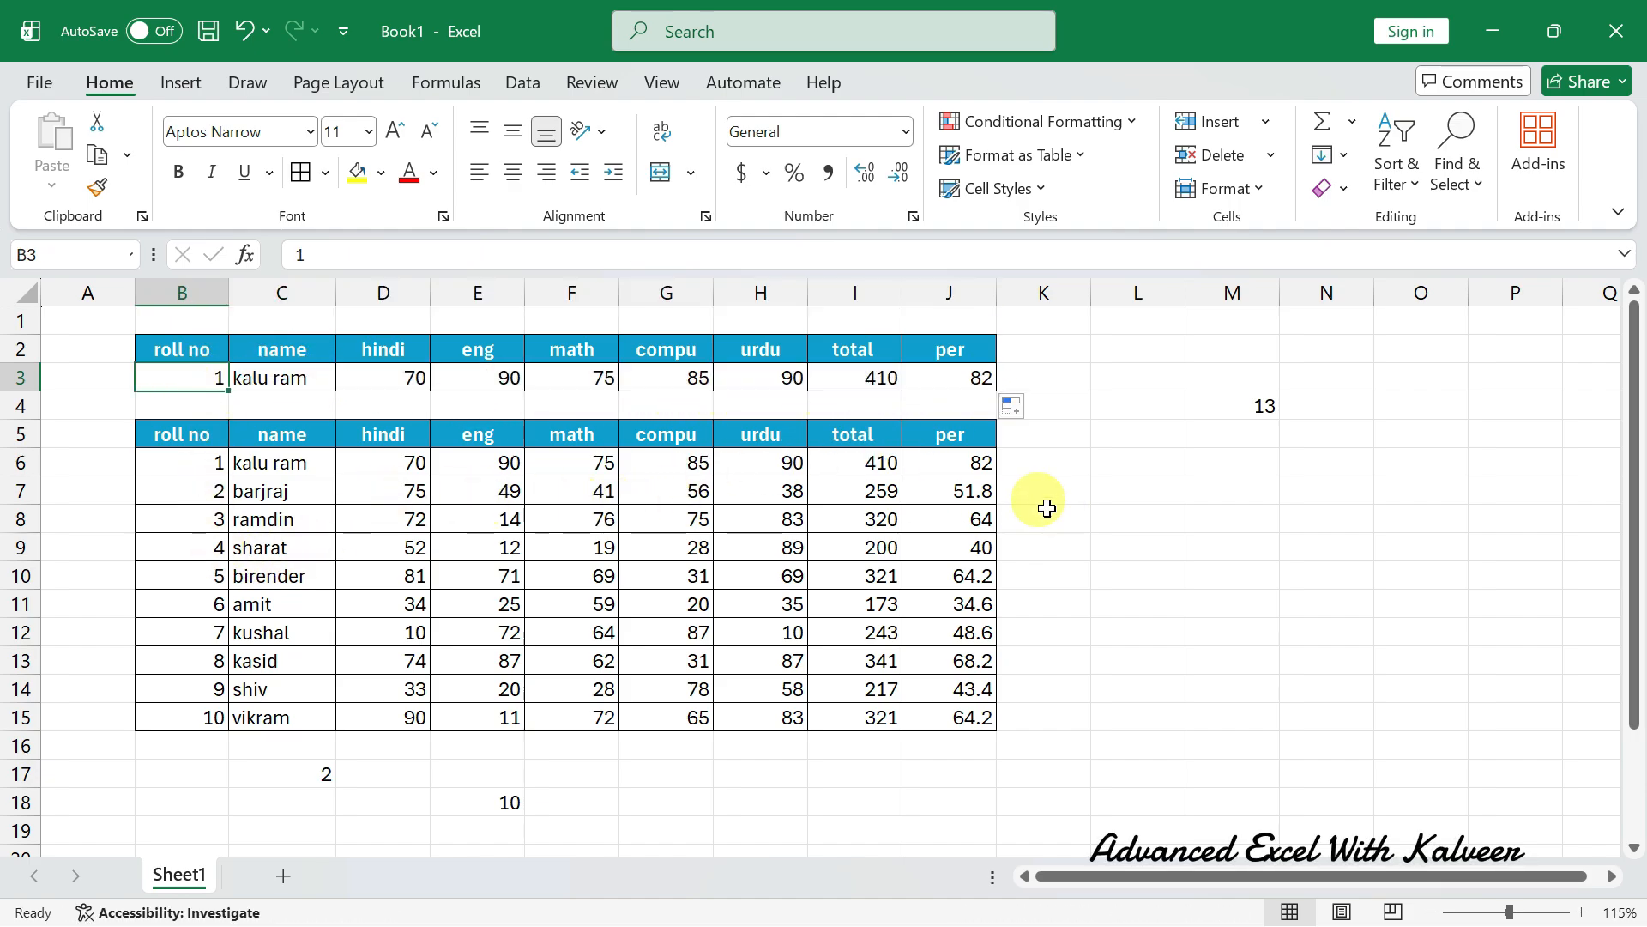
pyautogui.write('5')
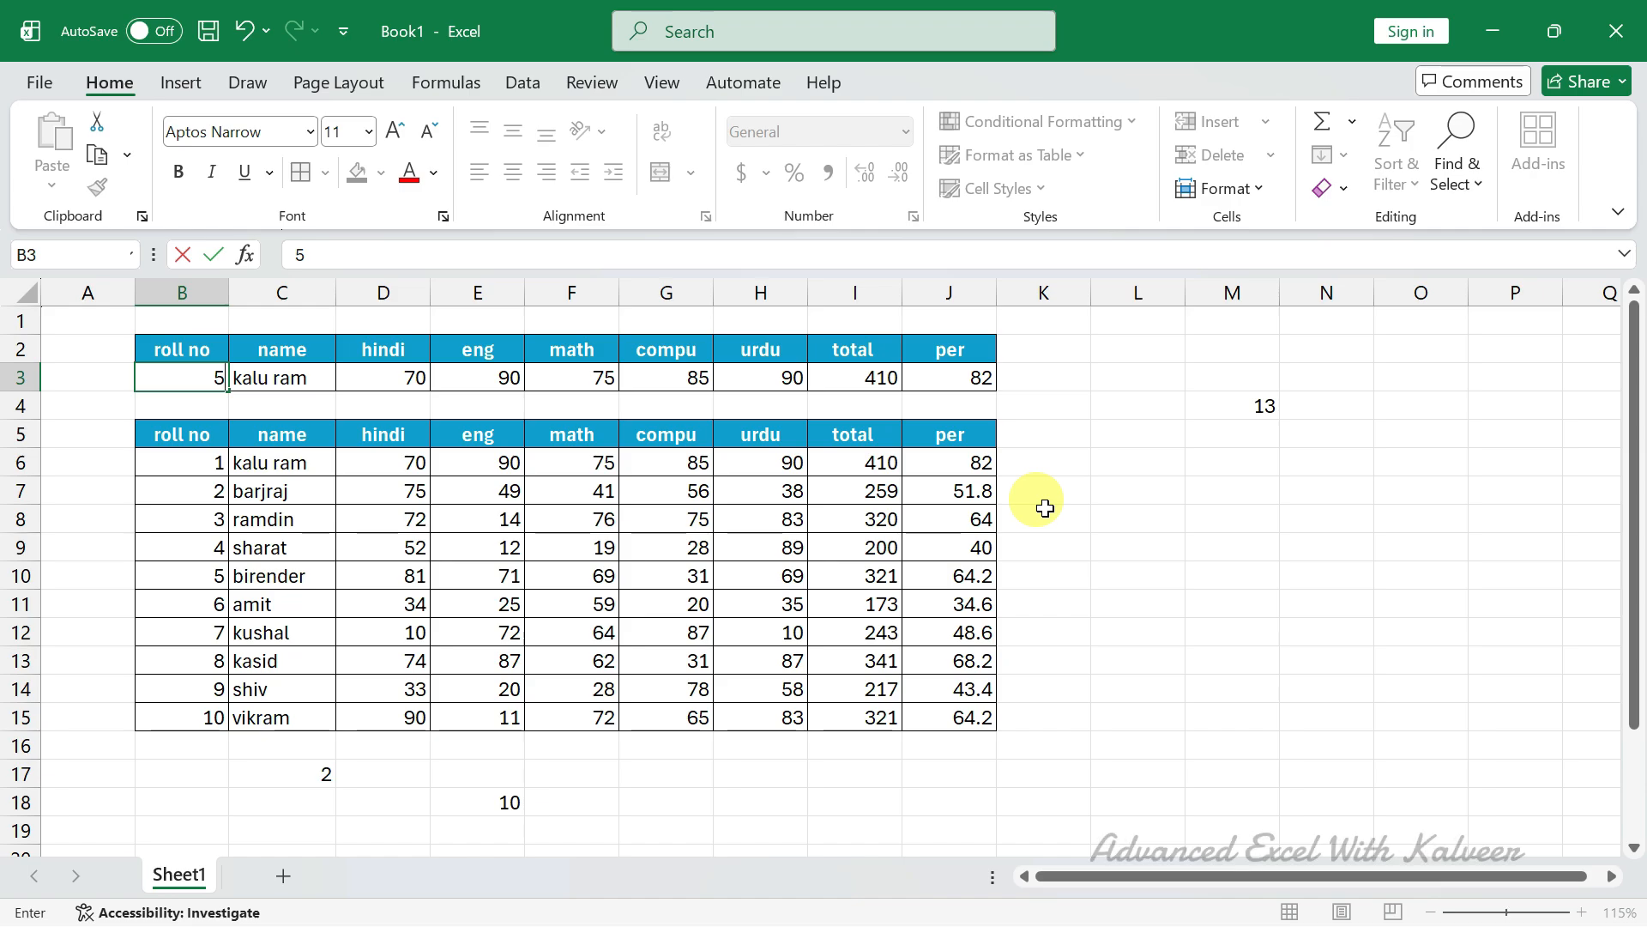
pyautogui.press('Return')
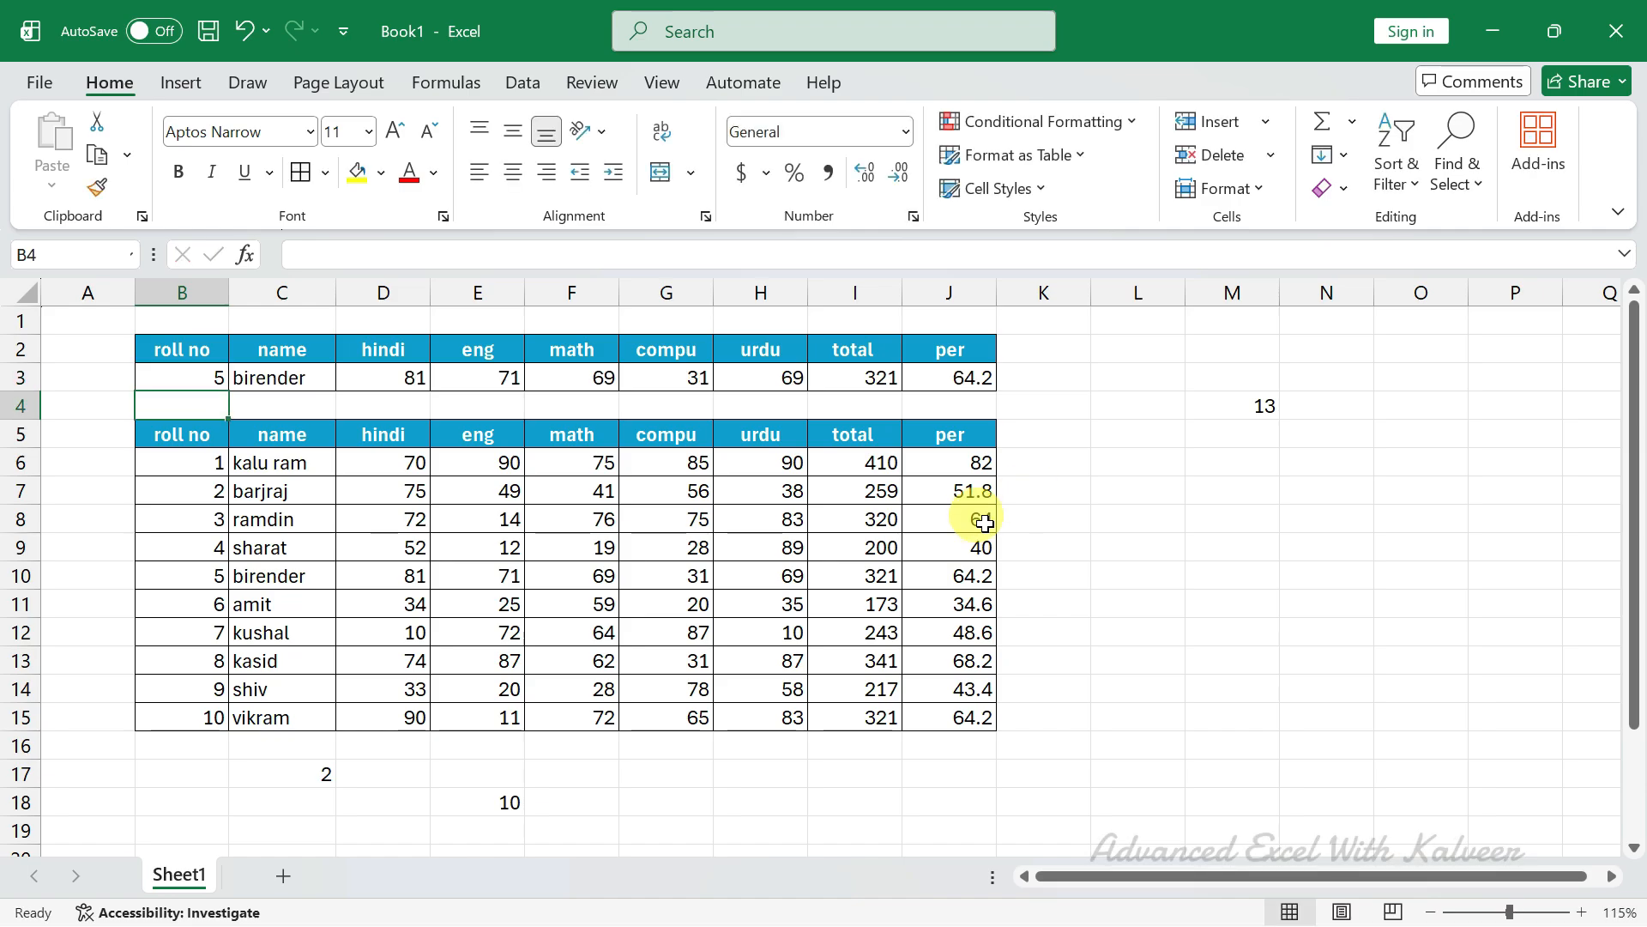
# Step: Clear the student's name in C10 to test the lookup, and undo the deletion
pyautogui.click(280, 574)
pyautogui.press('Delete')
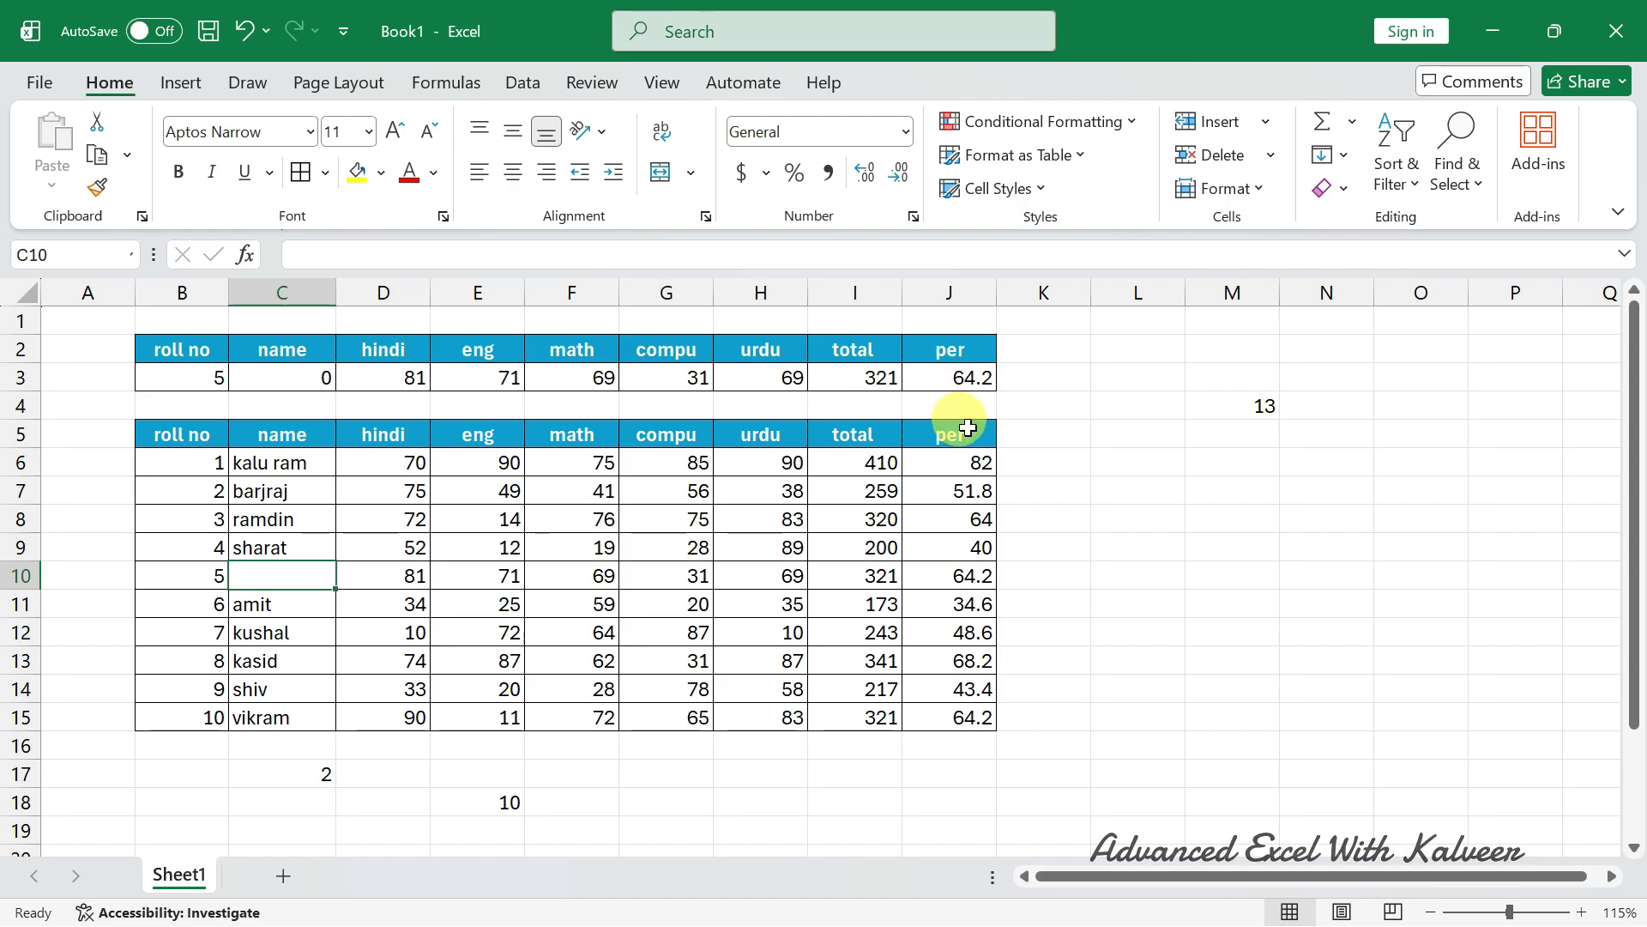
pyautogui.hotkey('ctrl', 'z')
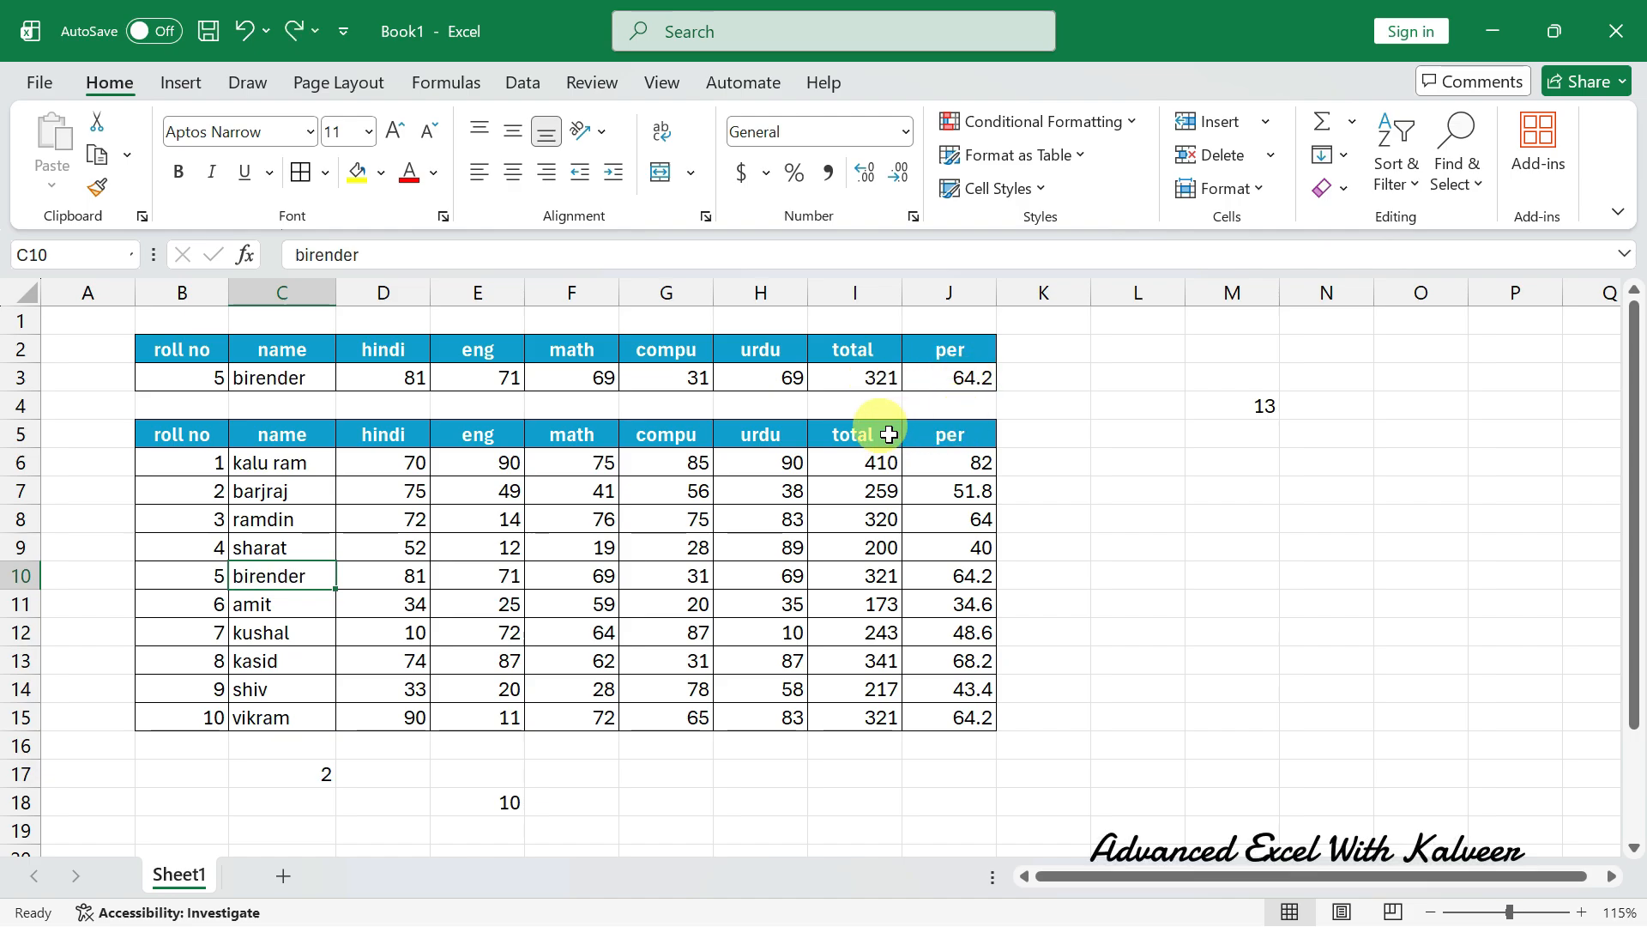
# Step: Select the student records in B6:J15, without the header row, for conditional formatting
pyautogui.click(174, 371)
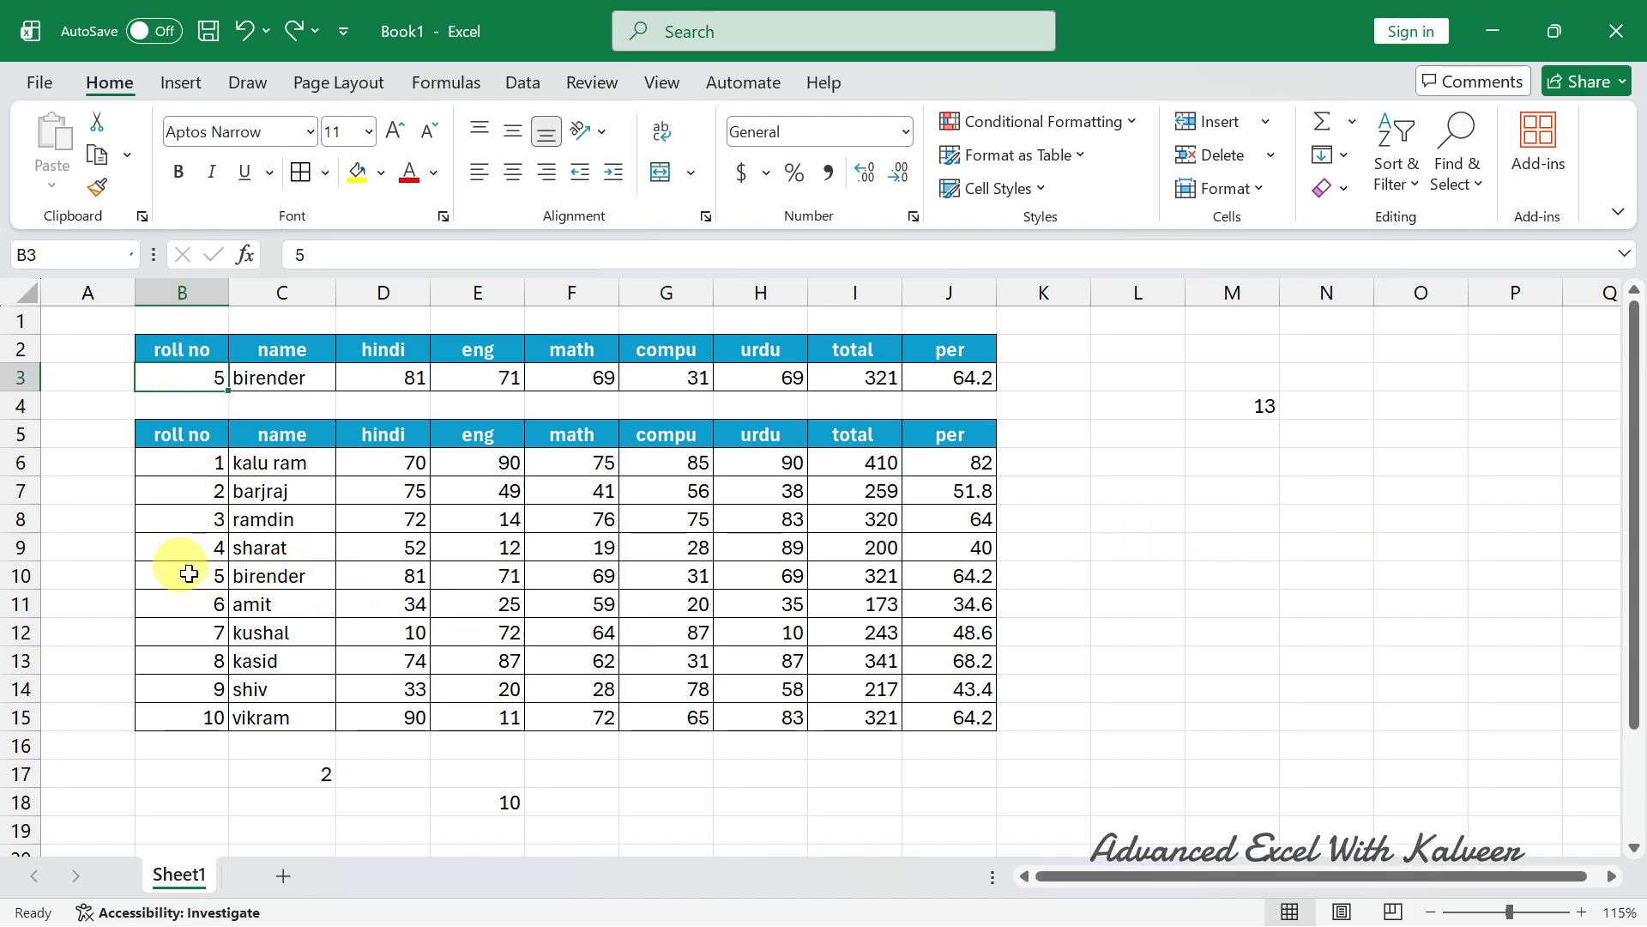
pyautogui.moveTo(183, 569); pyautogui.dragTo(964, 570)
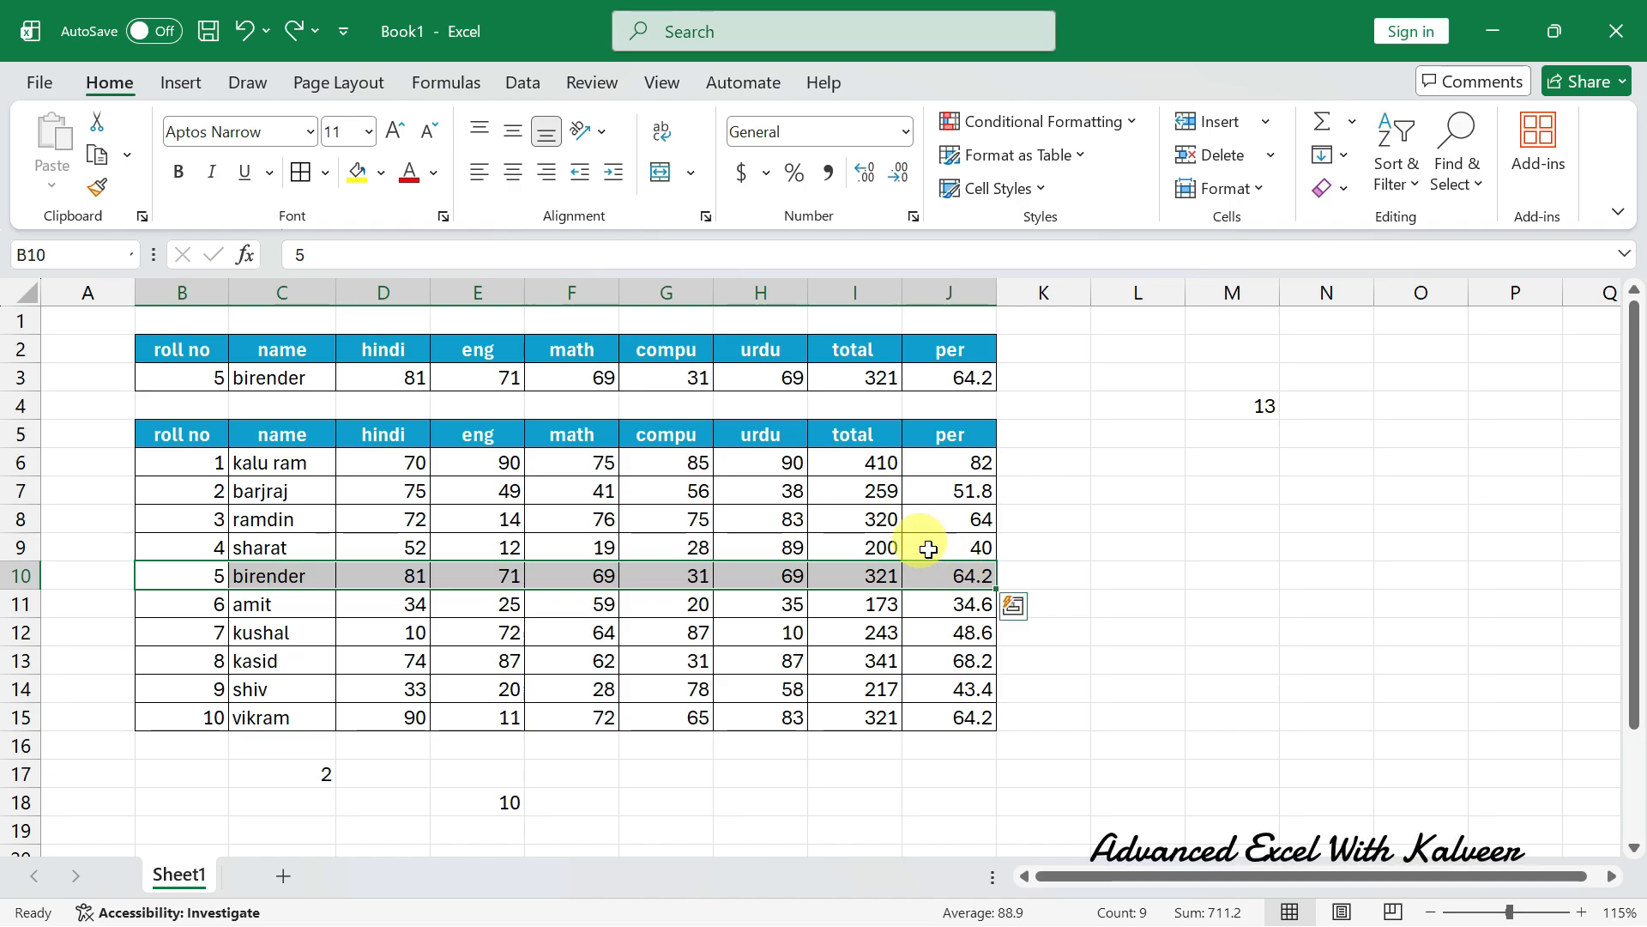
pyautogui.click(185, 381)
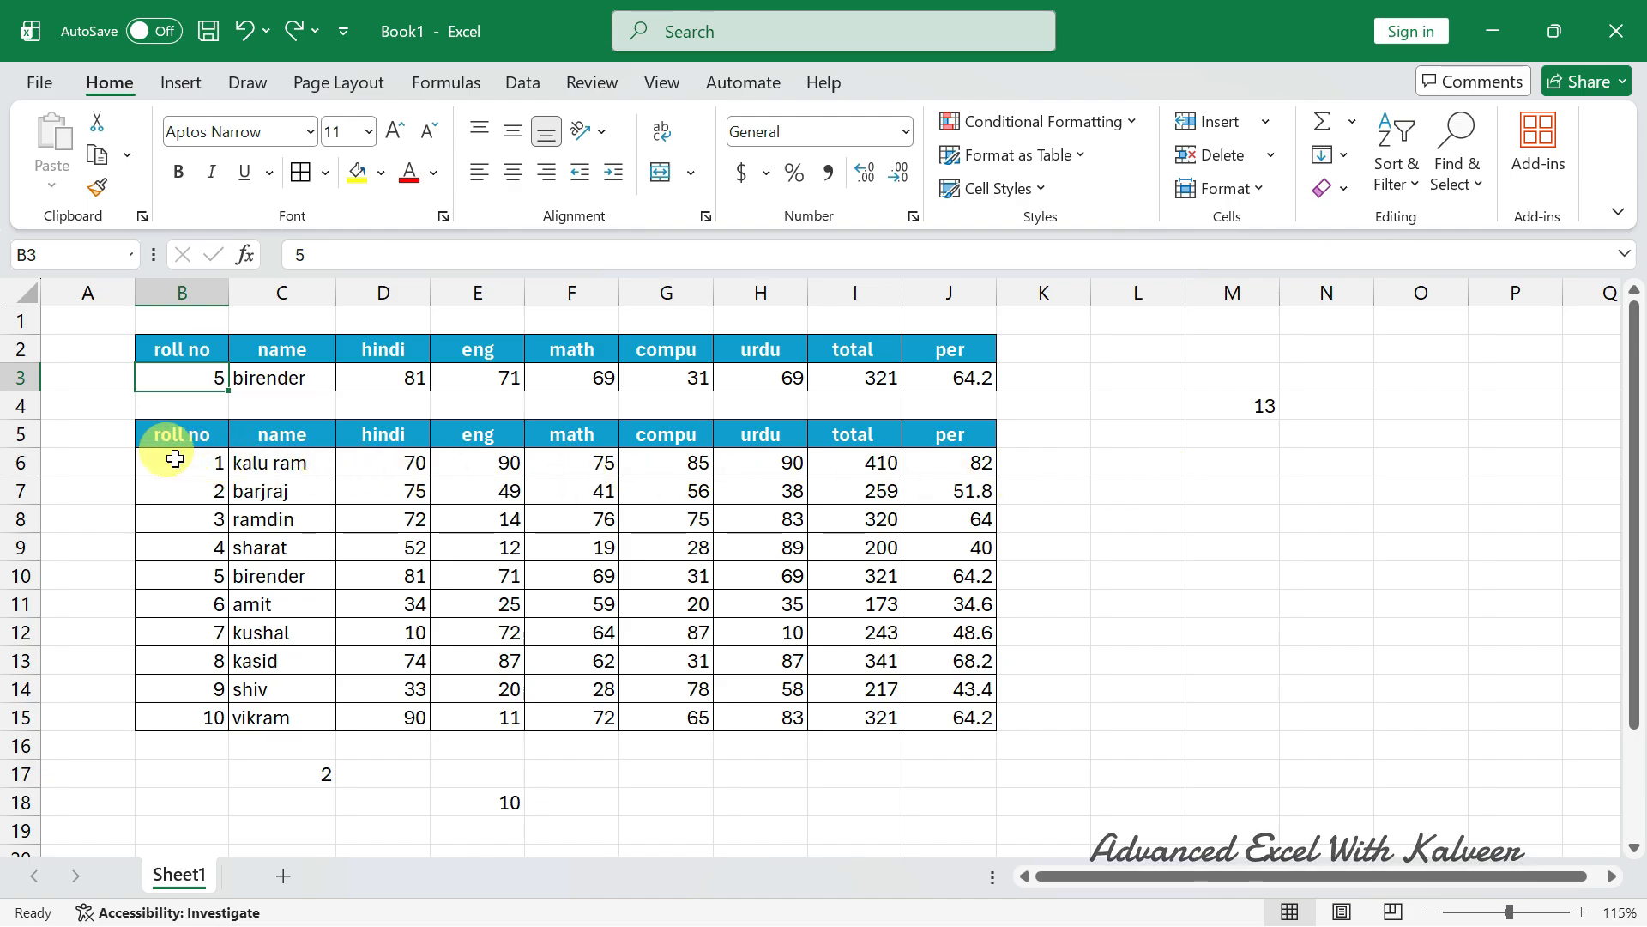
pyautogui.moveTo(176, 462); pyautogui.dragTo(964, 712)
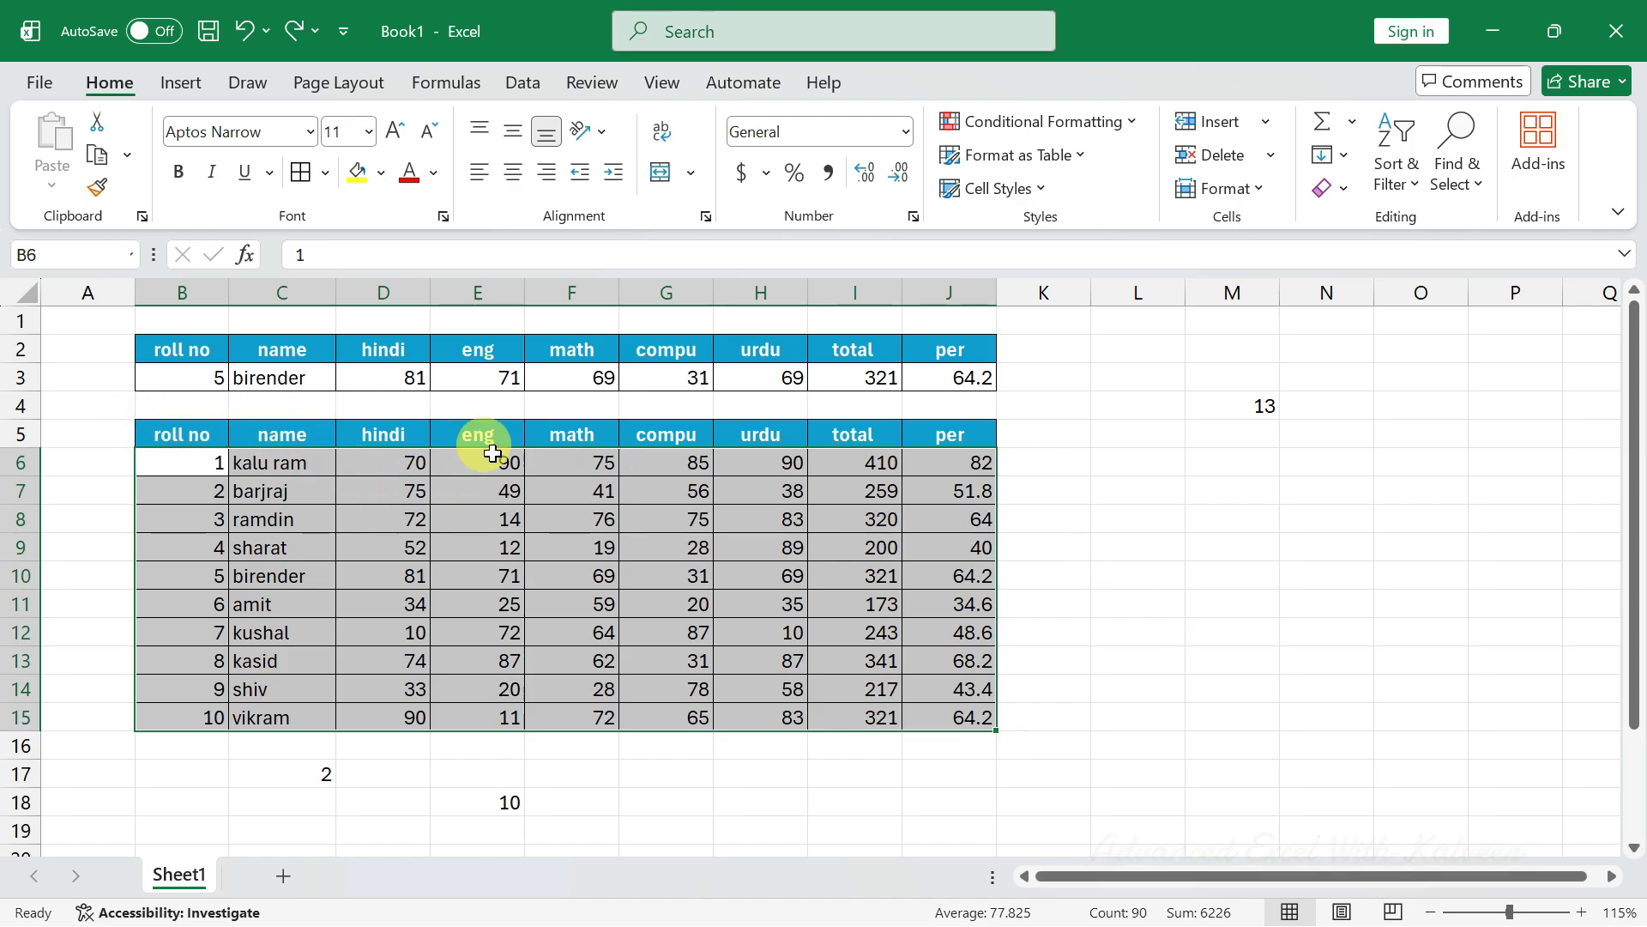
pyautogui.click(992, 122)
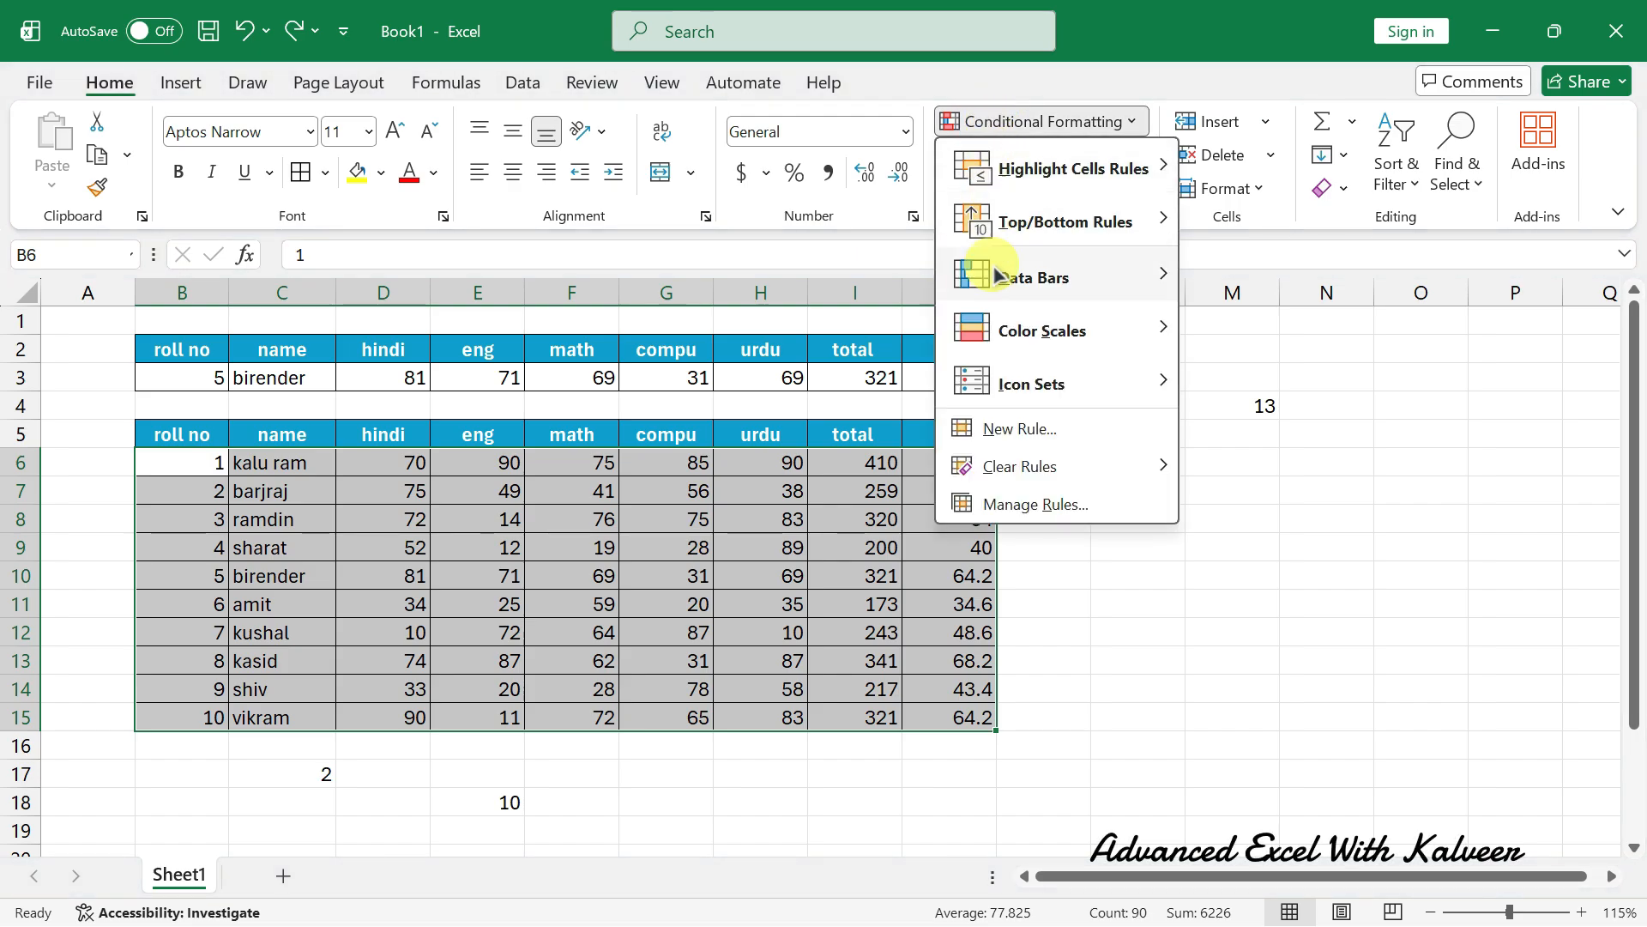
pyautogui.click(1009, 429)
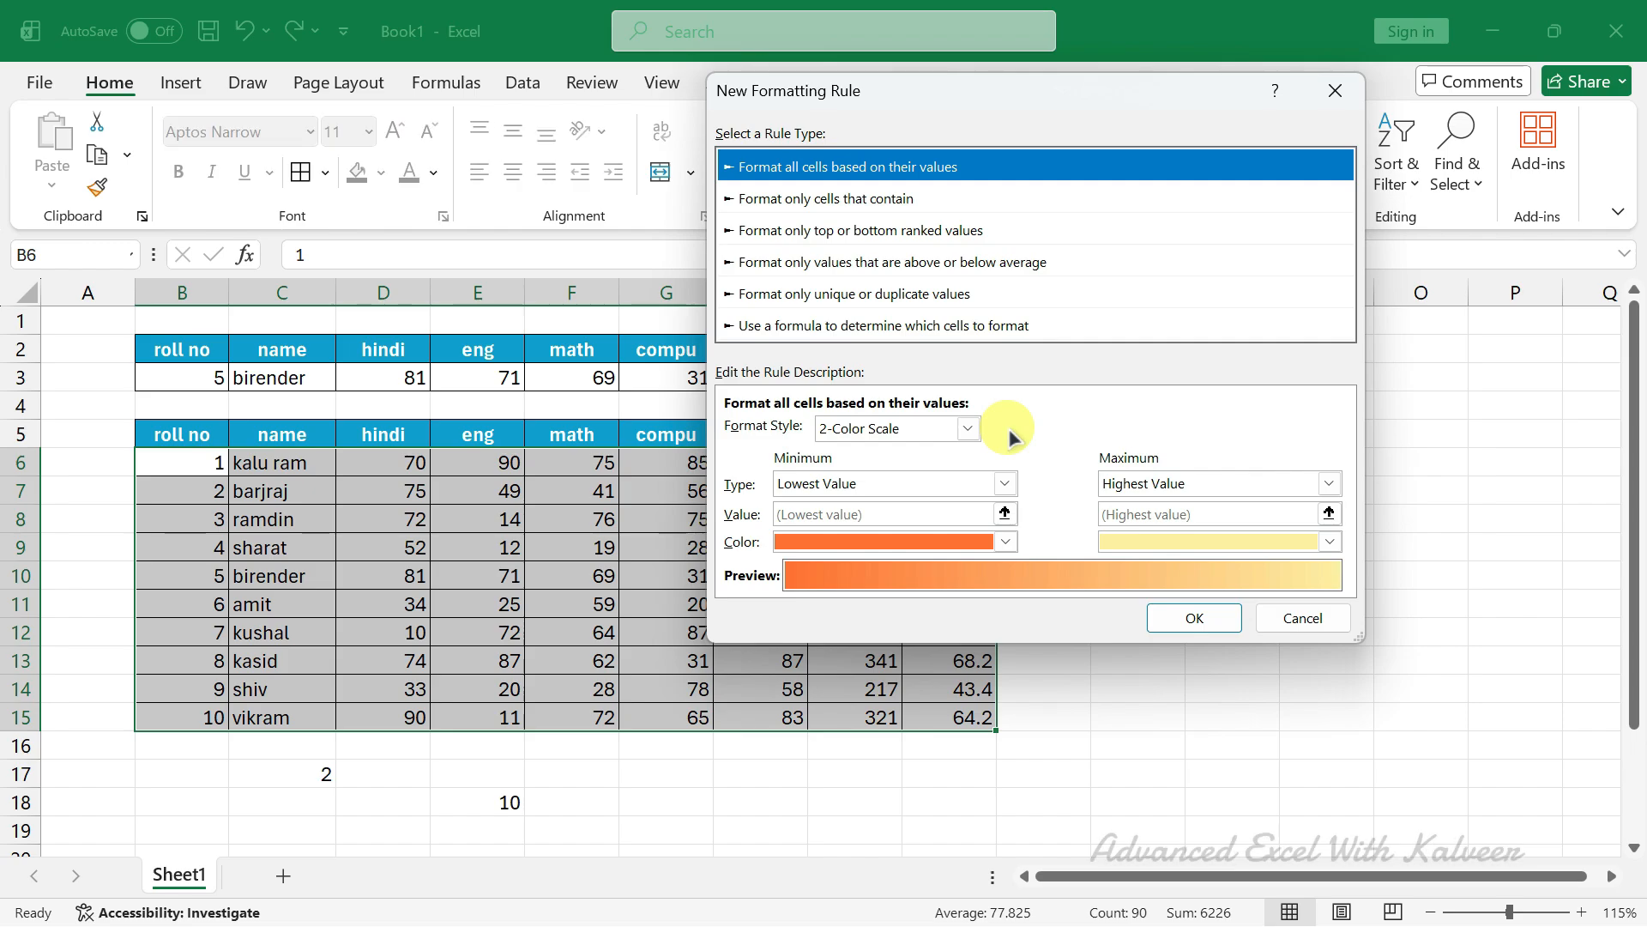
pyautogui.click(824, 328)
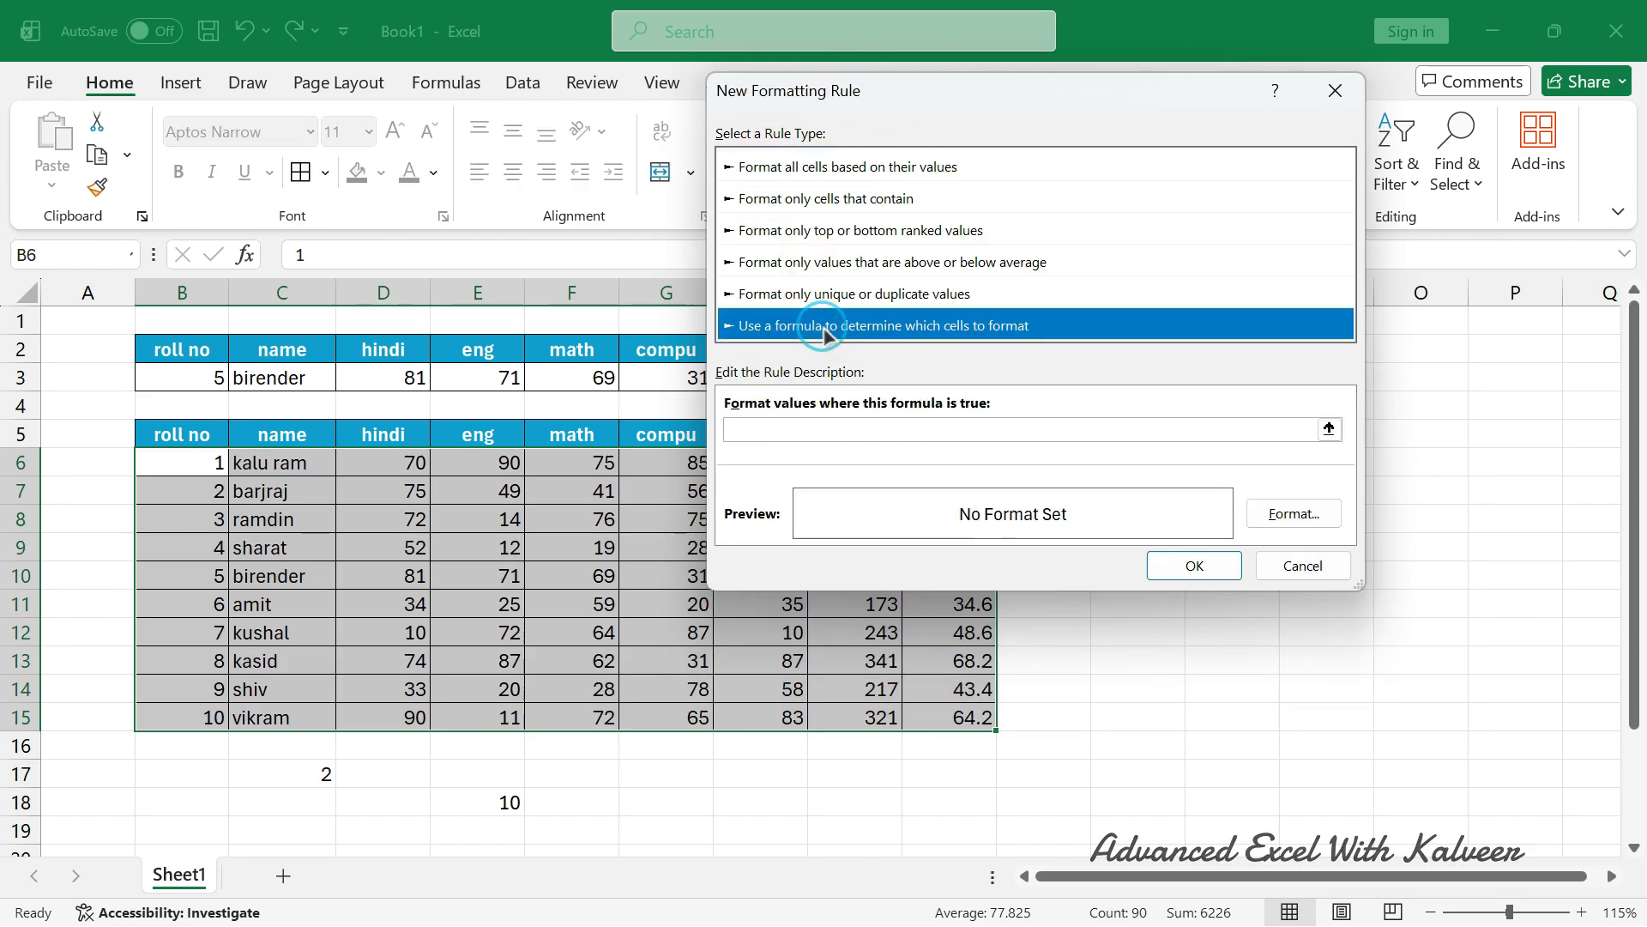
pyautogui.click(844, 429)
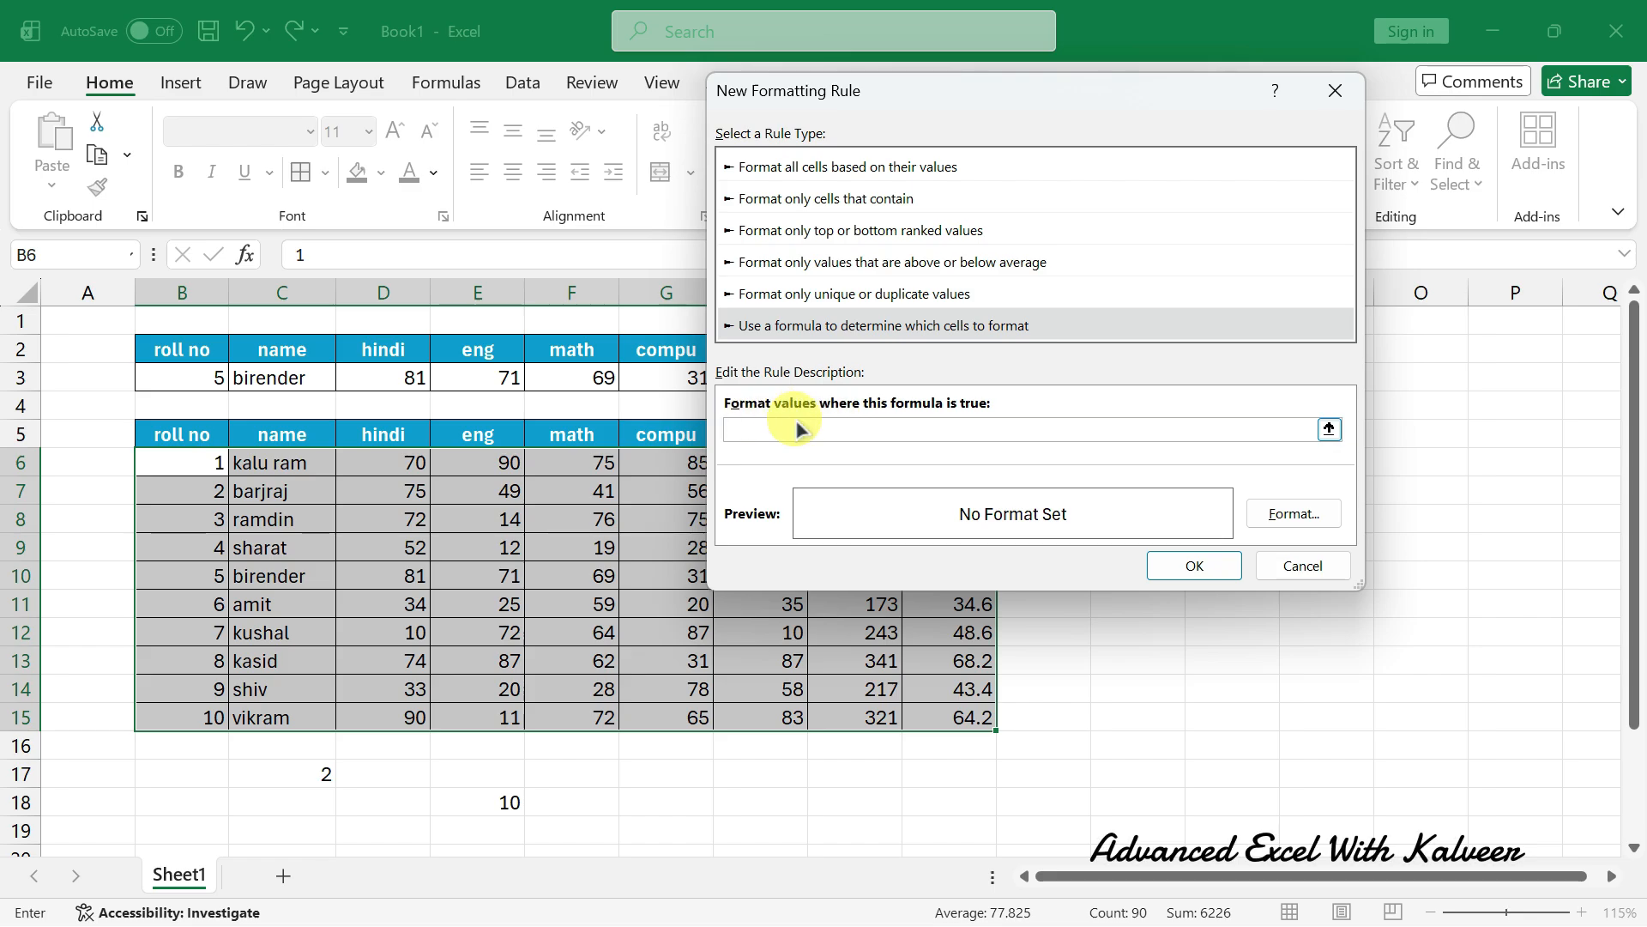
pyautogui.click(176, 461)
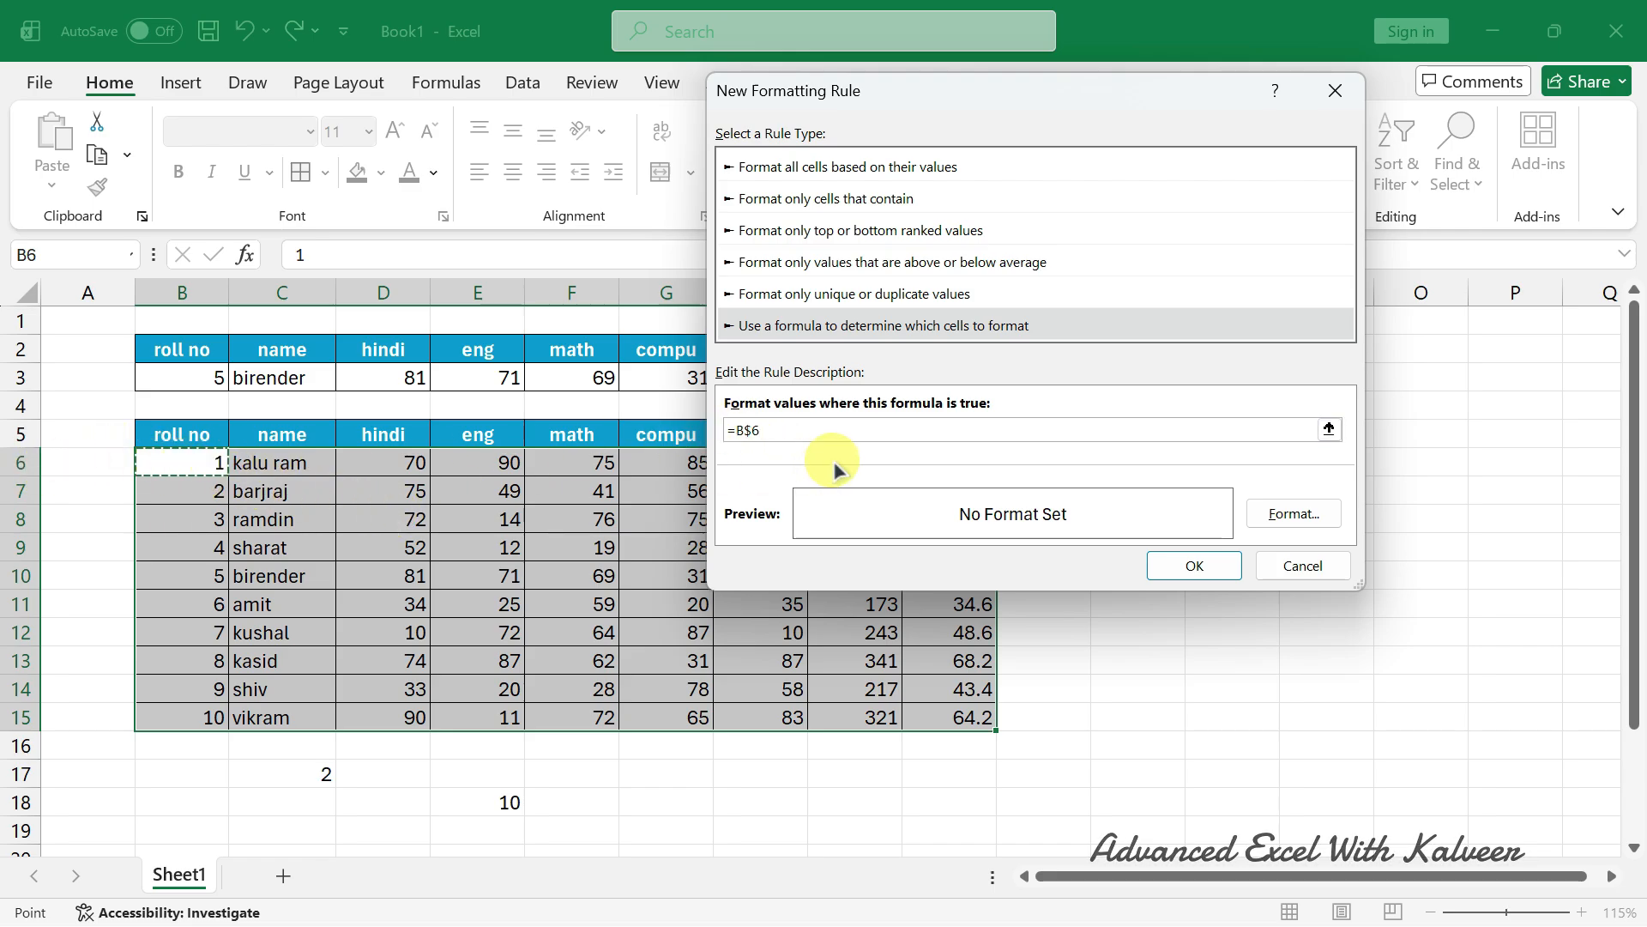
pyautogui.press('BackSpace')
pyautogui.write('6')
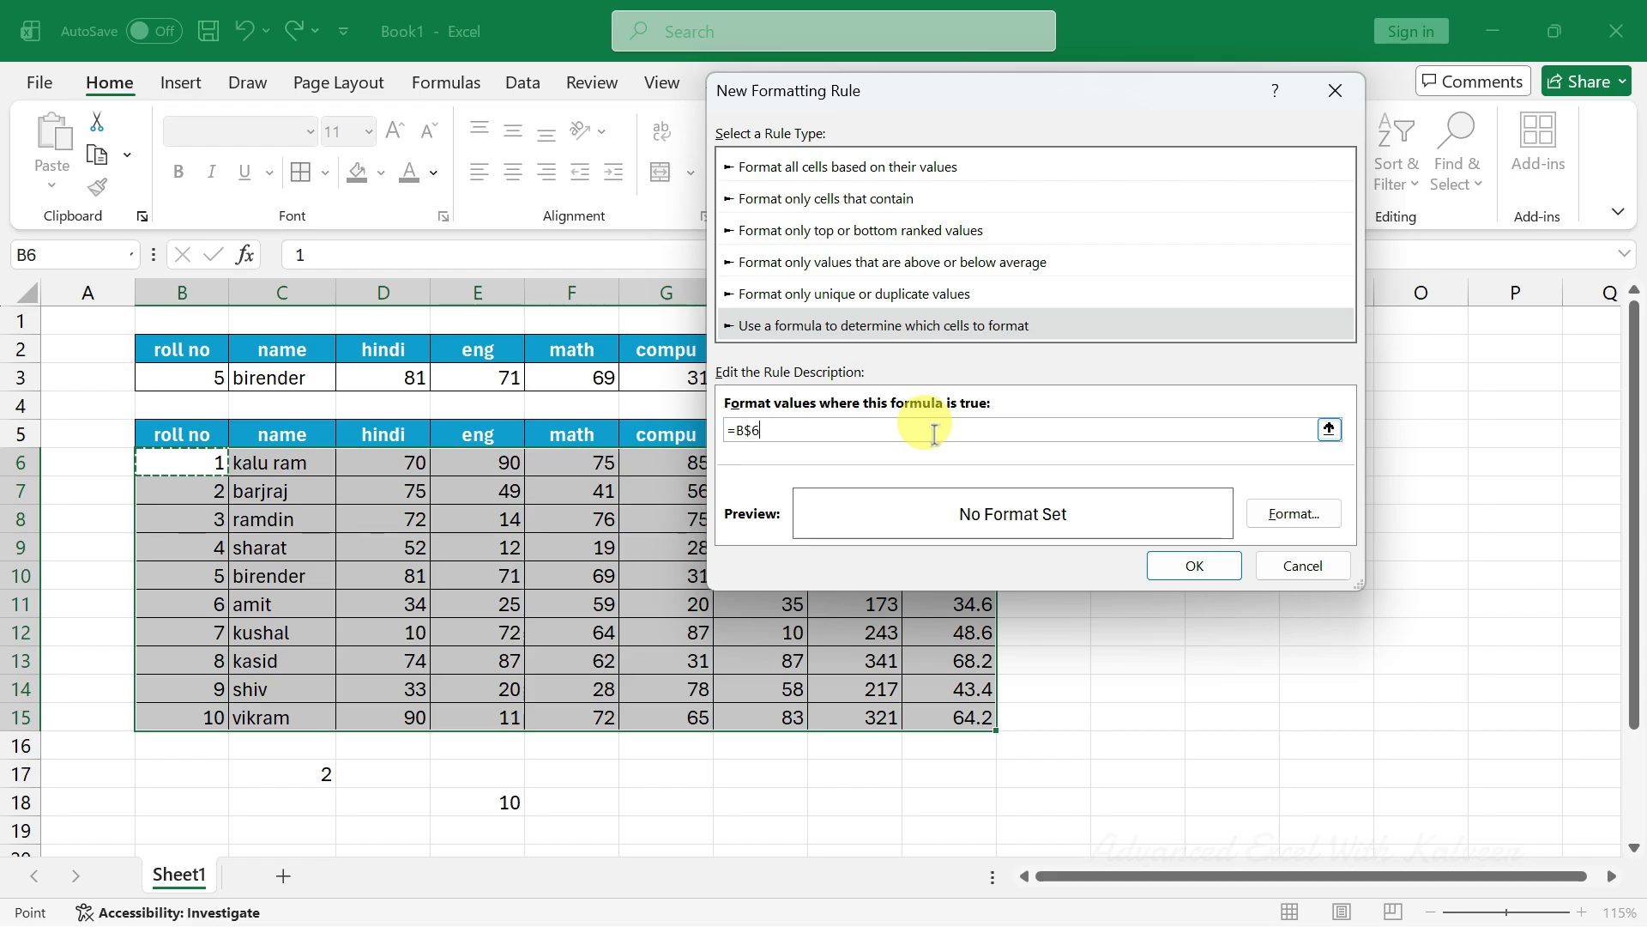
pyautogui.press('F4')
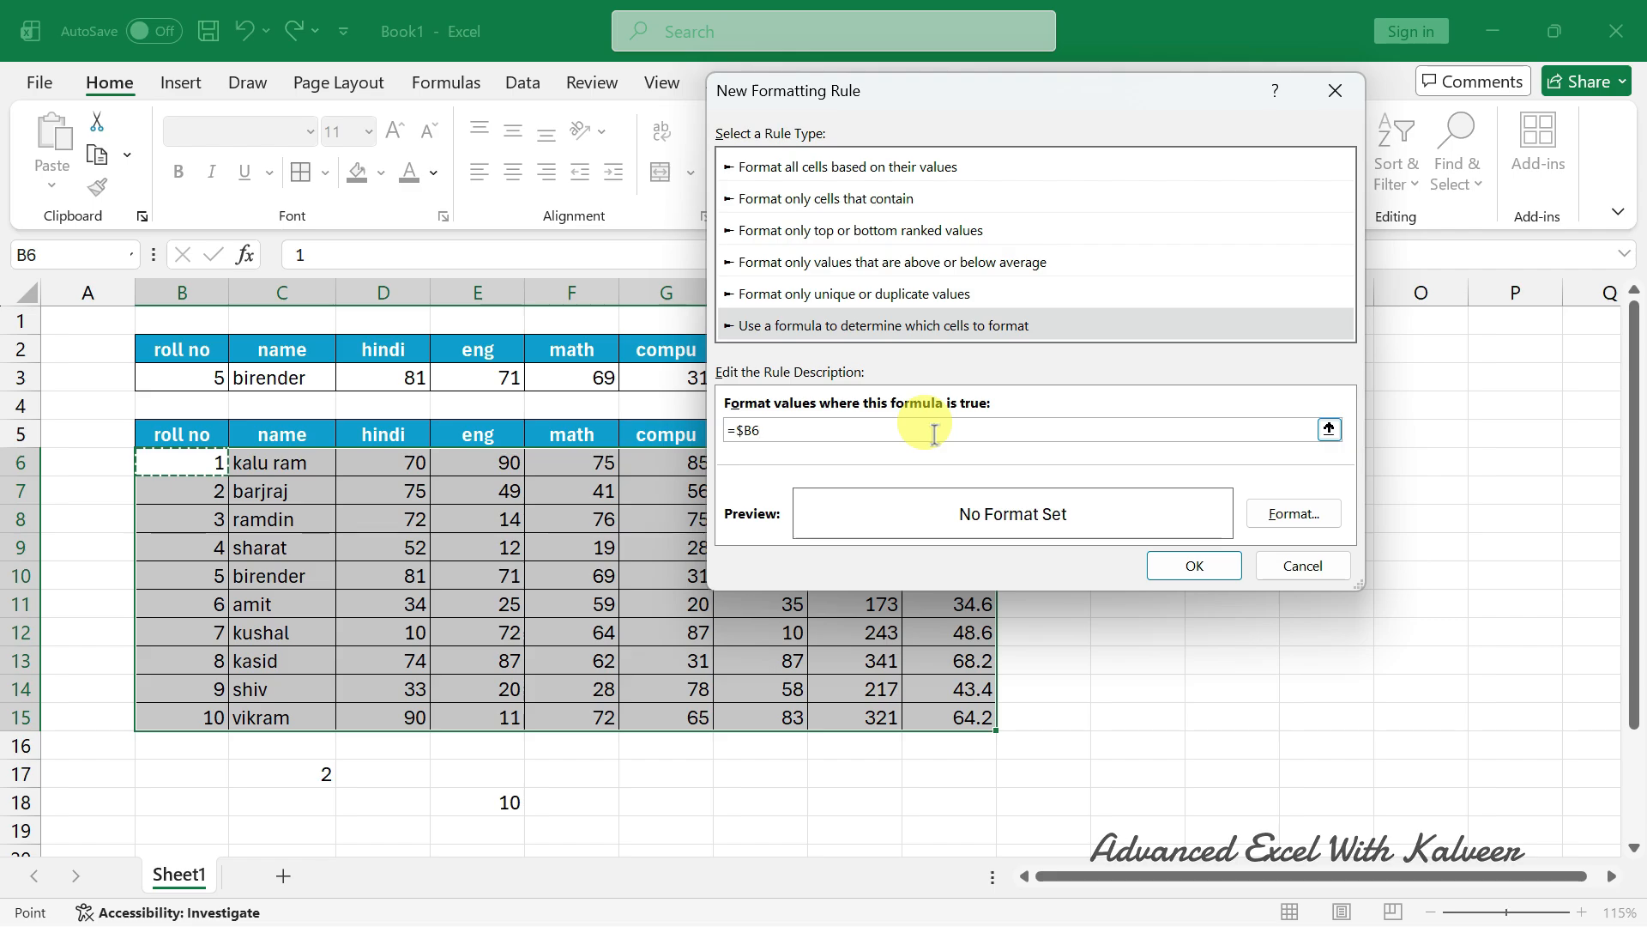
pyautogui.press('Escape')
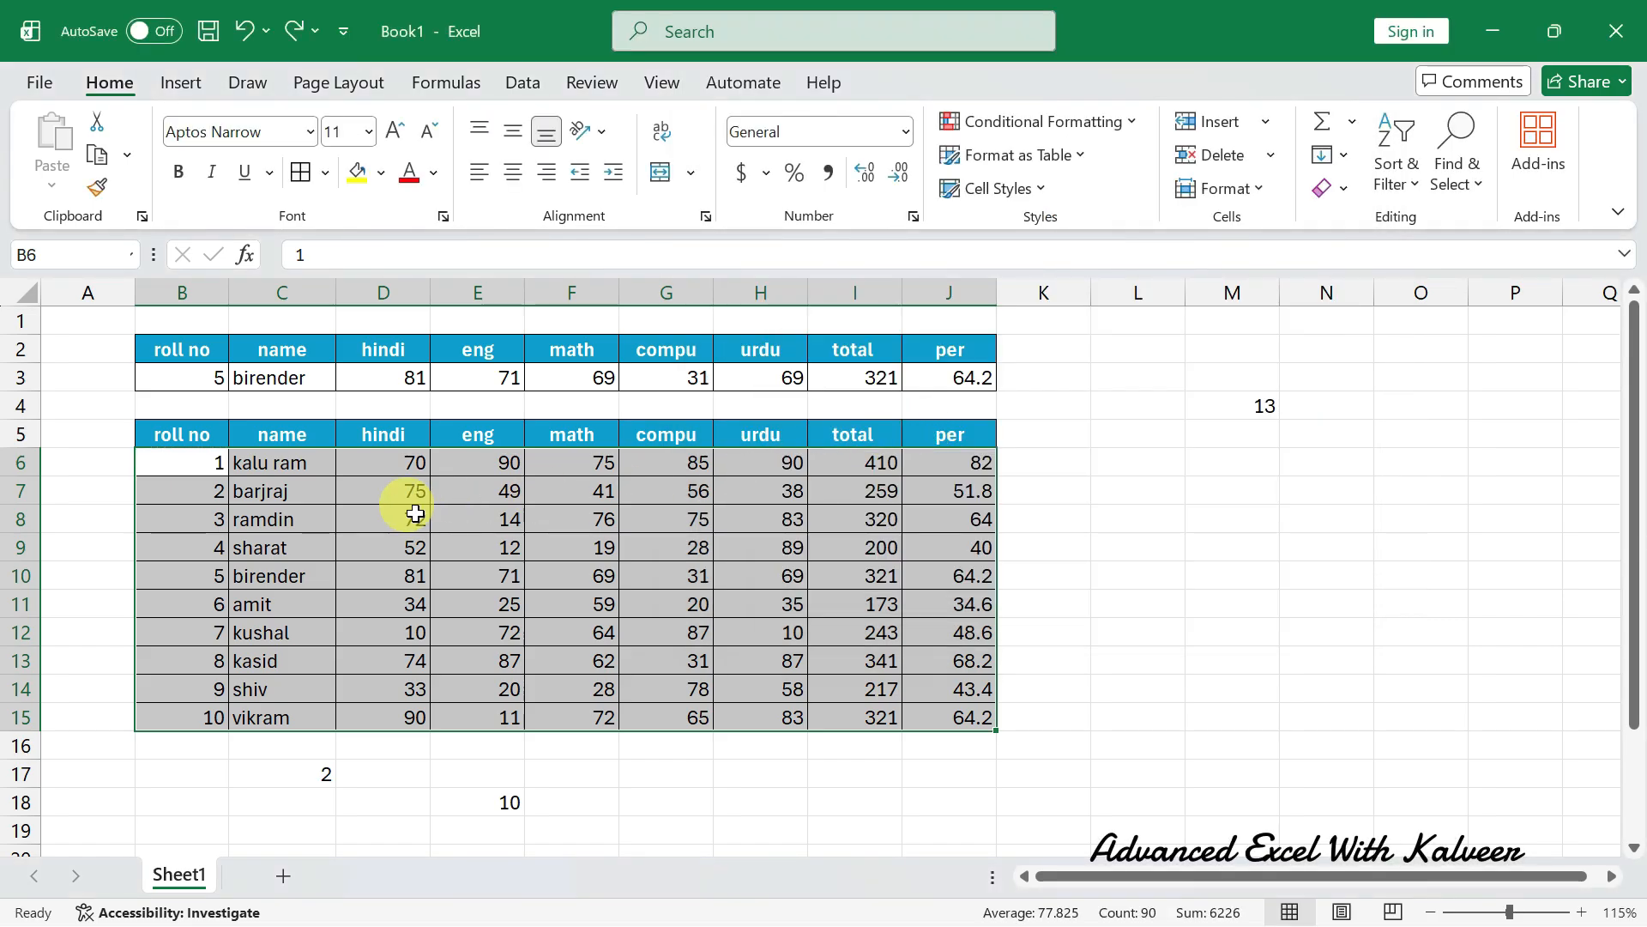
# Step: Start a formula-based conditional formatting rule for the selected records with the formula =$B6=$B$3
pyautogui.click(1000, 125)
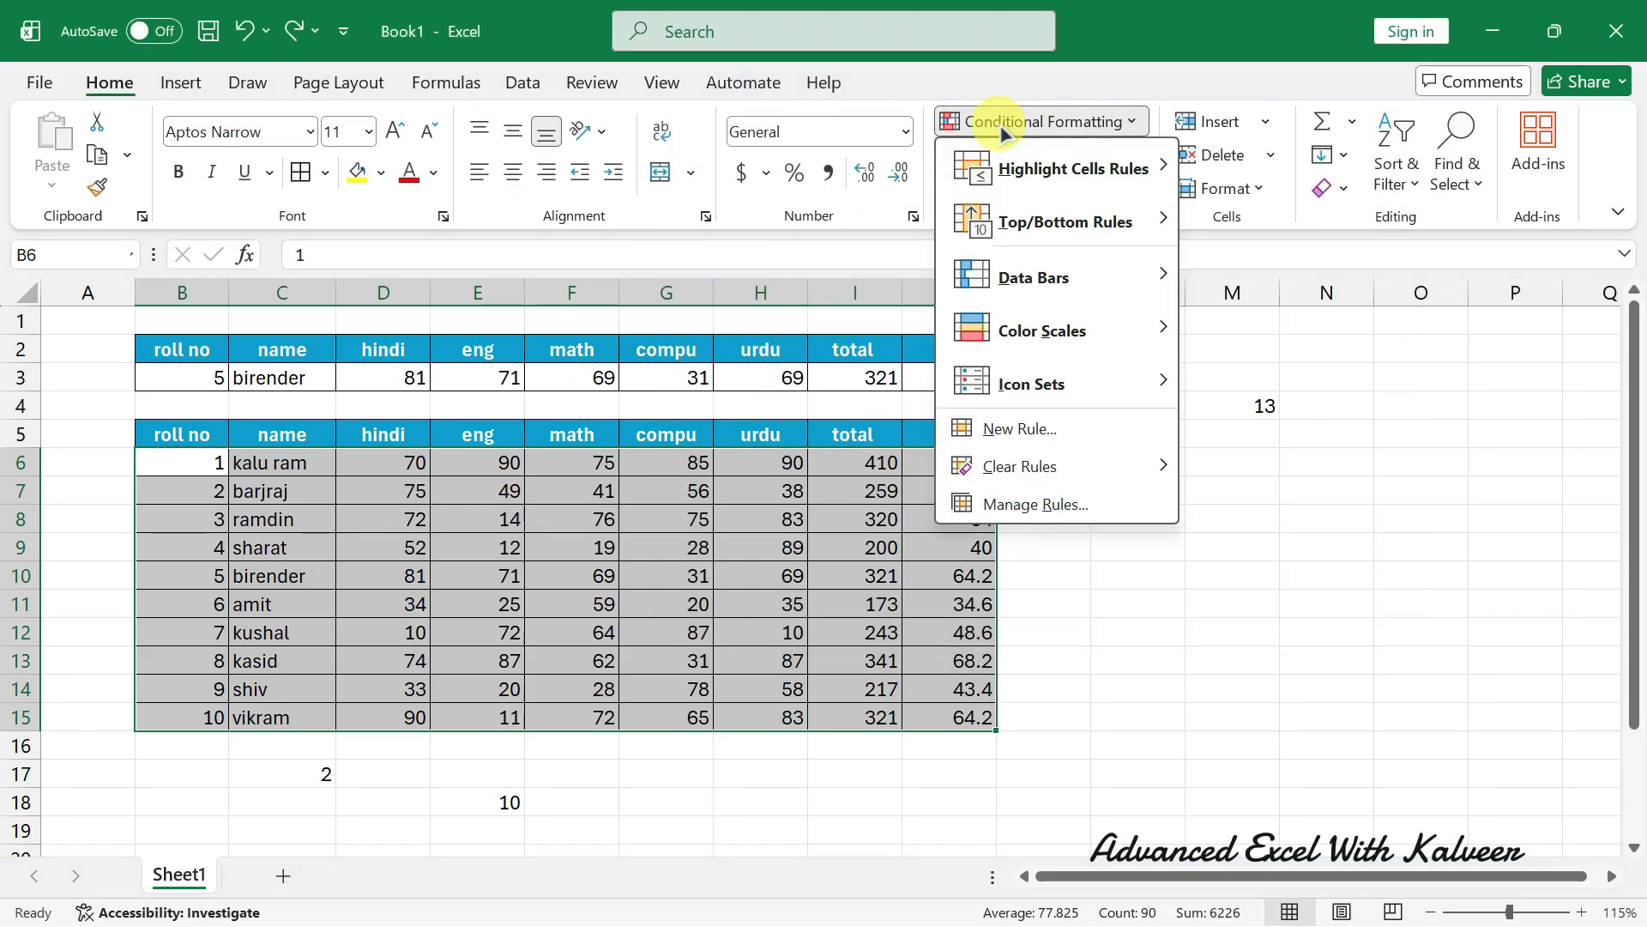
pyautogui.click(1038, 429)
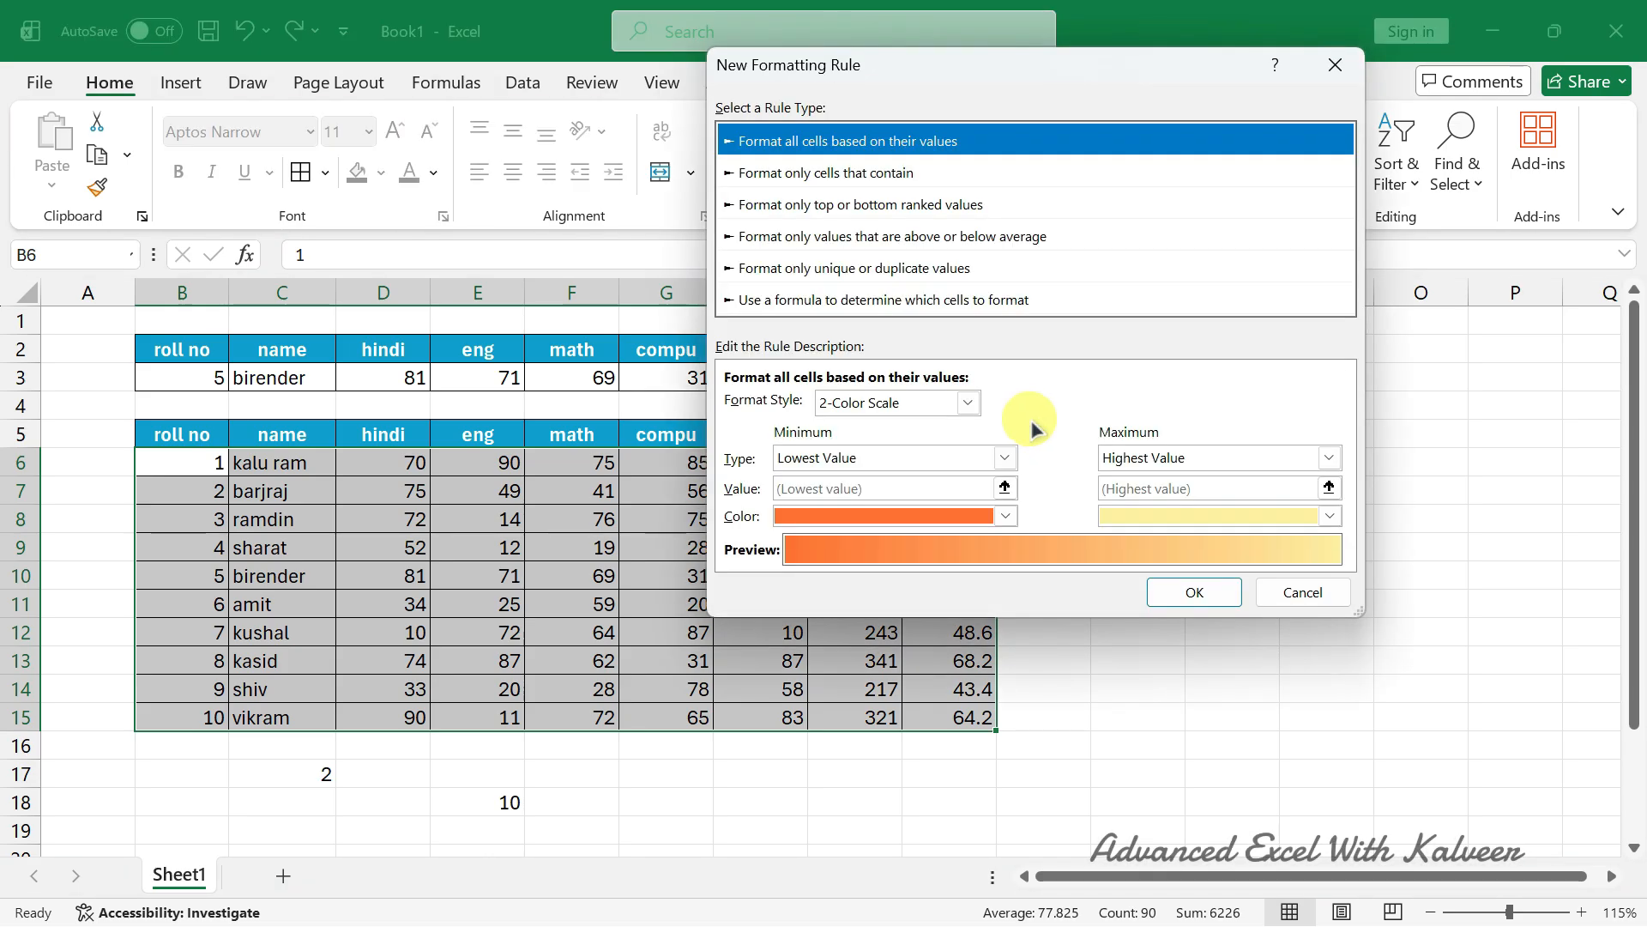
pyautogui.click(782, 299)
pyautogui.click(782, 396)
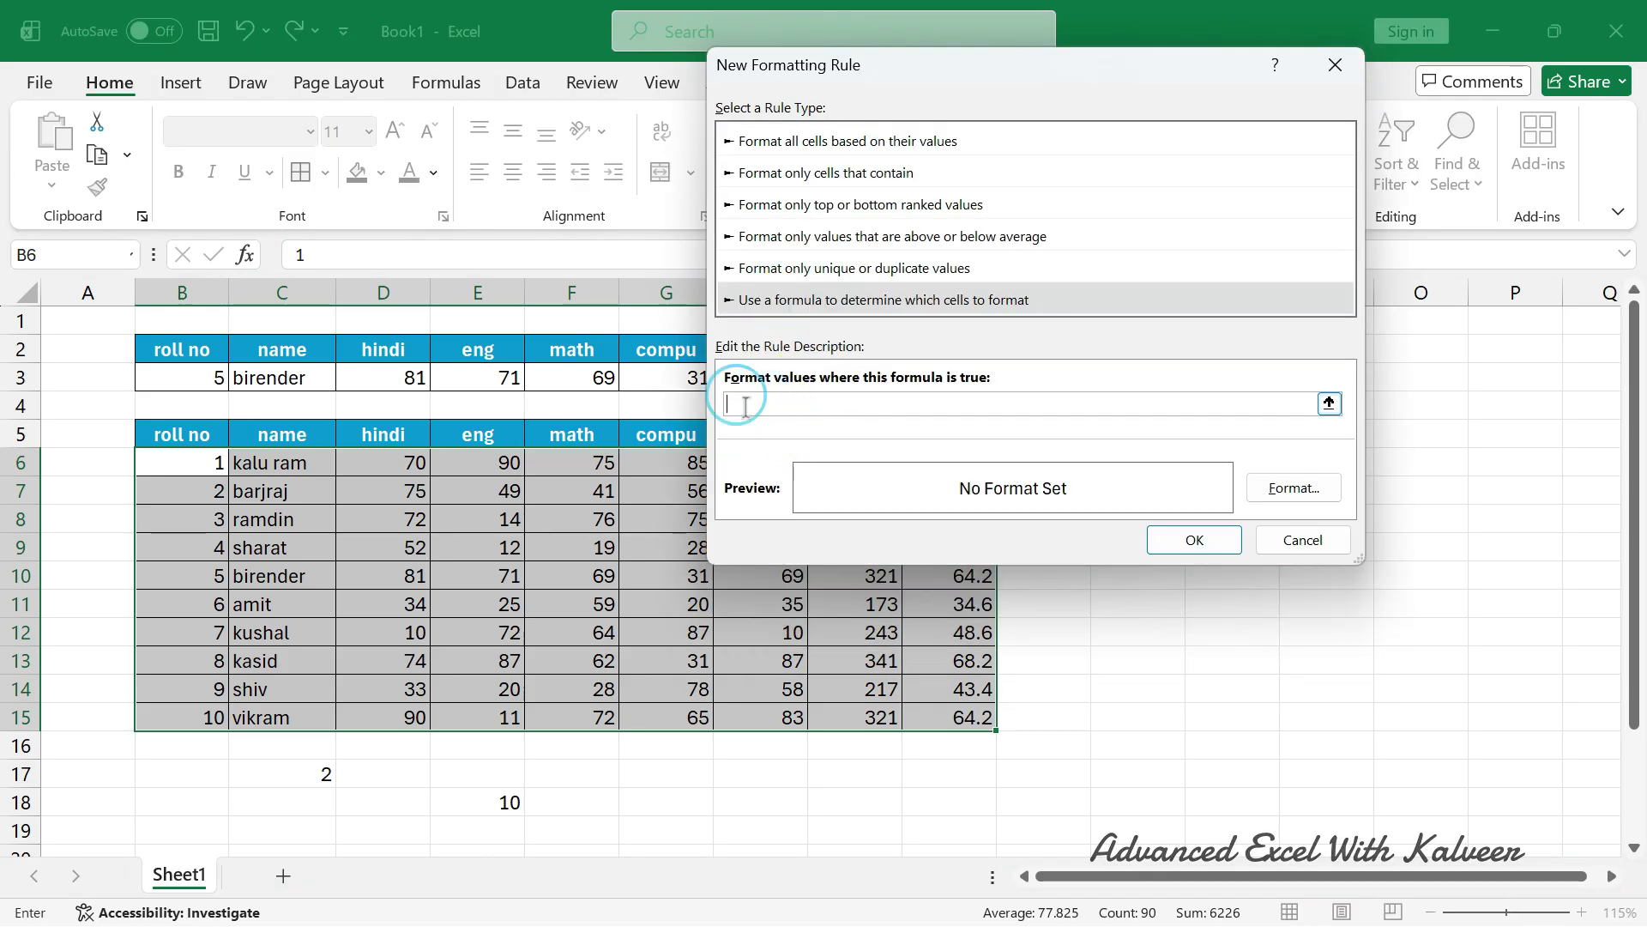
pyautogui.click(180, 460)
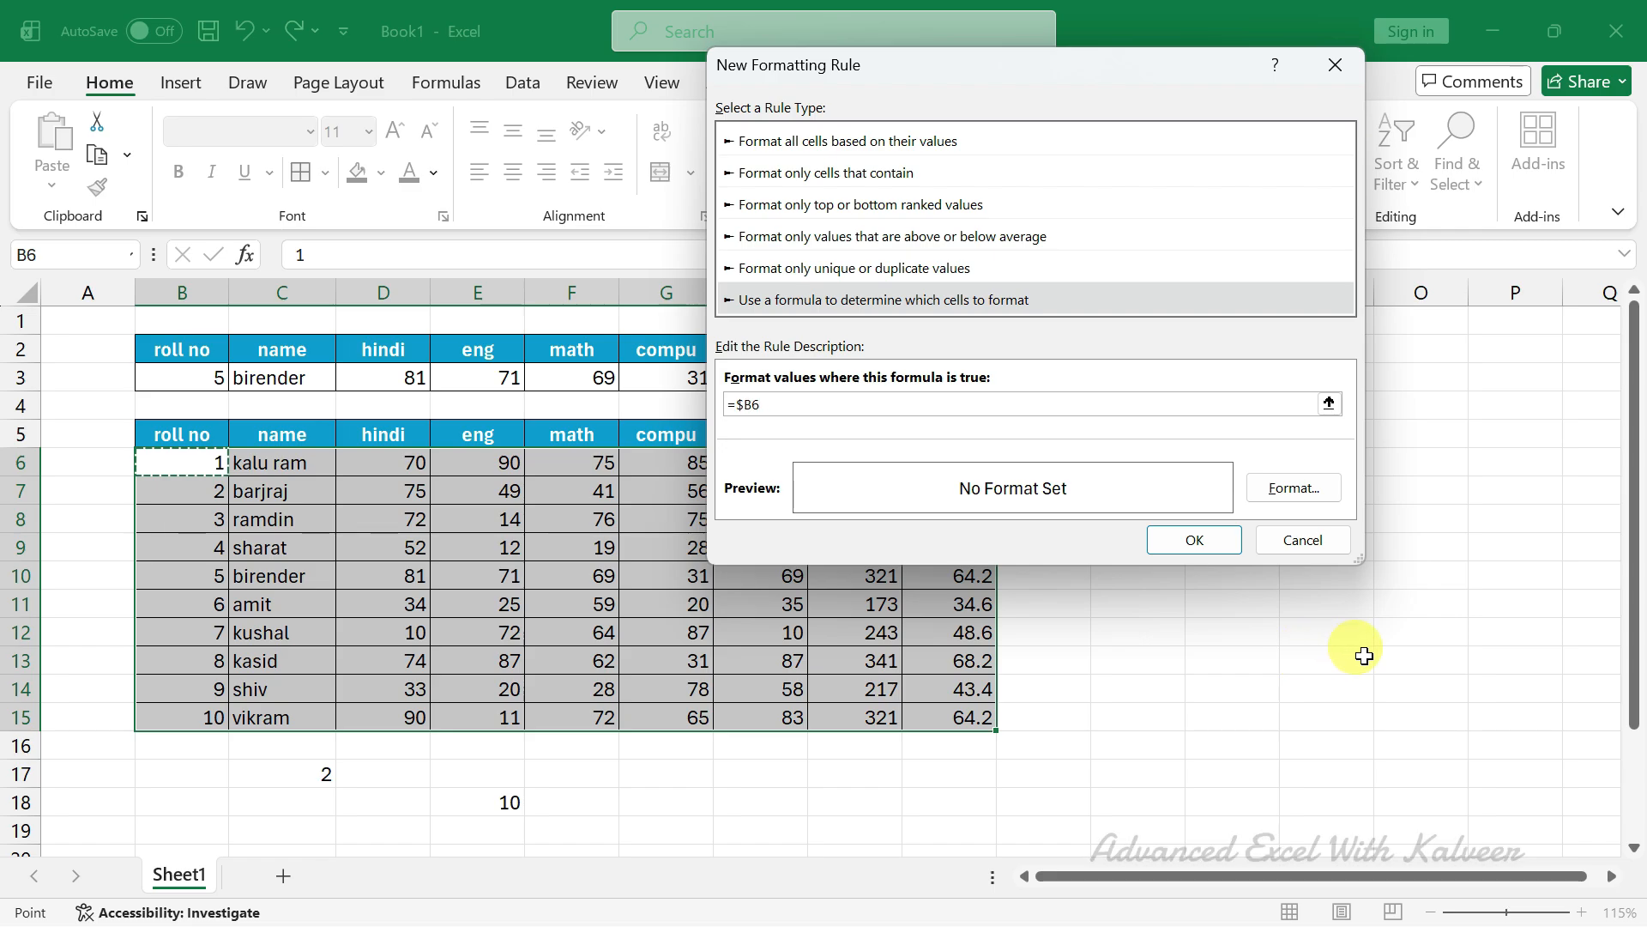
pyautogui.write('=')
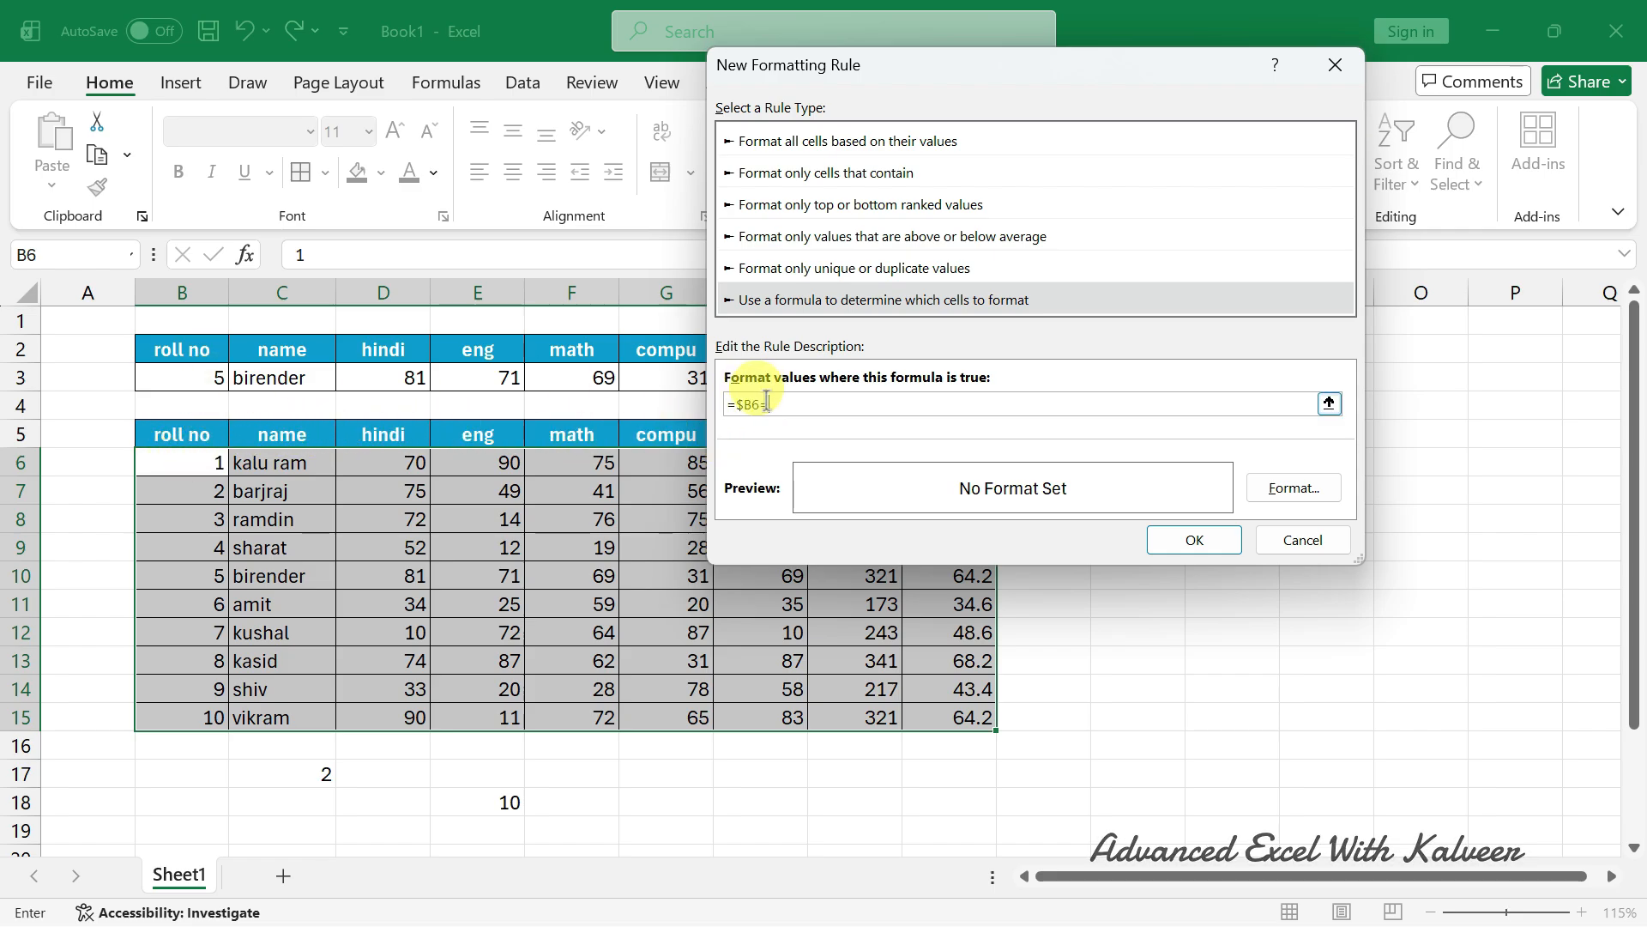
pyautogui.click(197, 376)
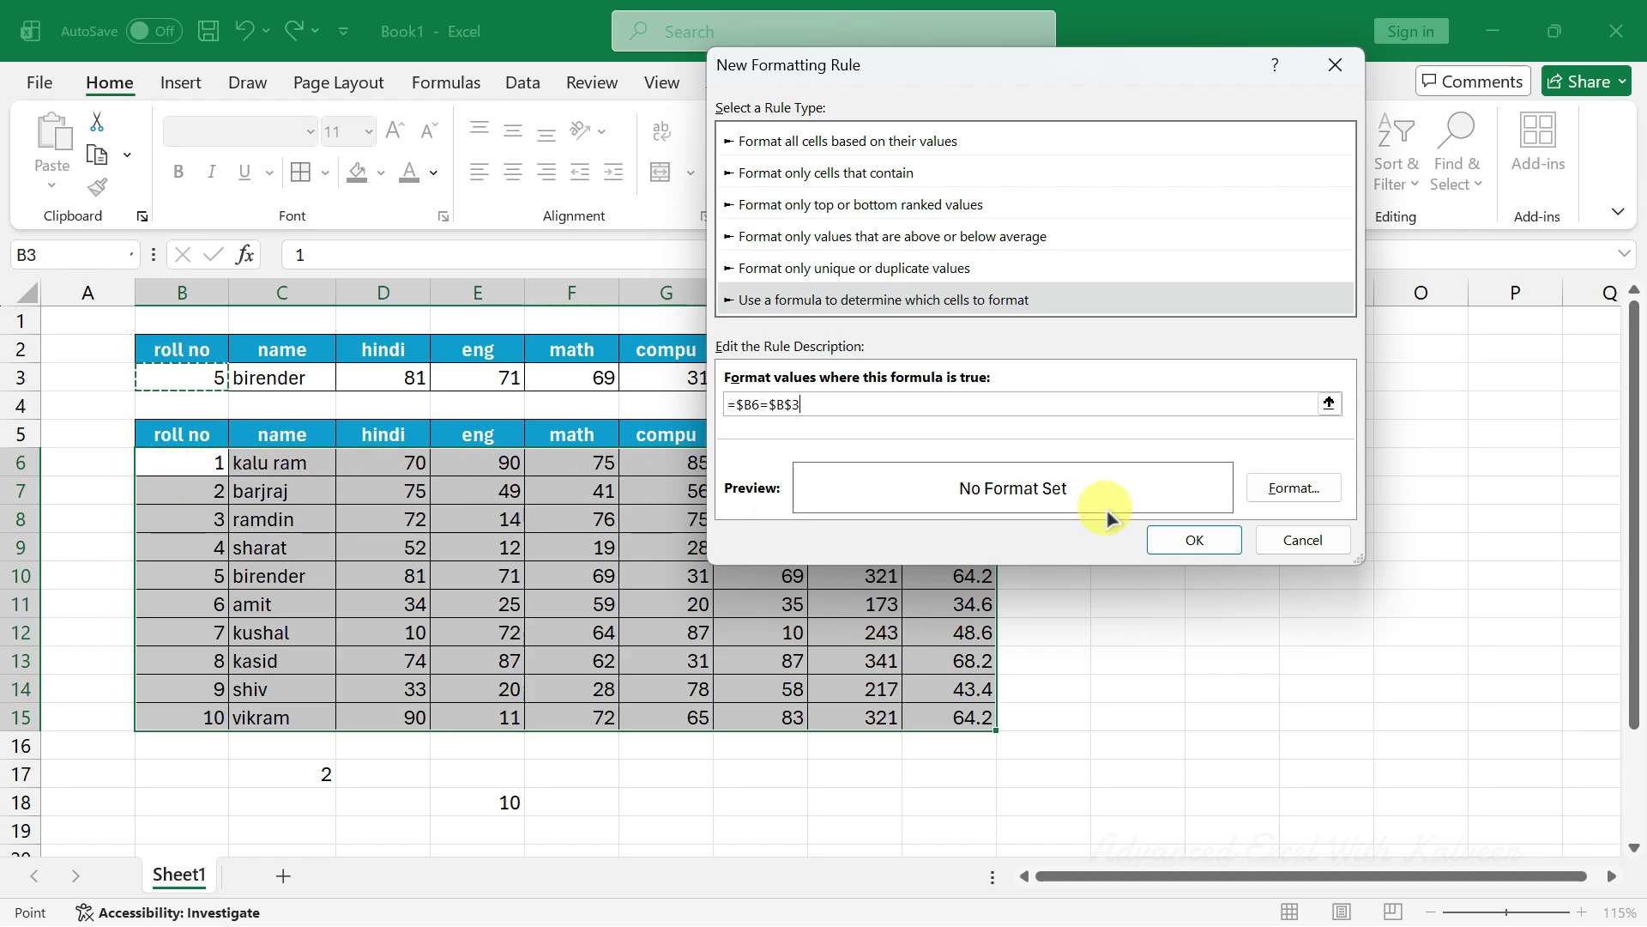
# Step: Give the rule's format a gold background fill from the standard colors
pyautogui.click(1294, 489)
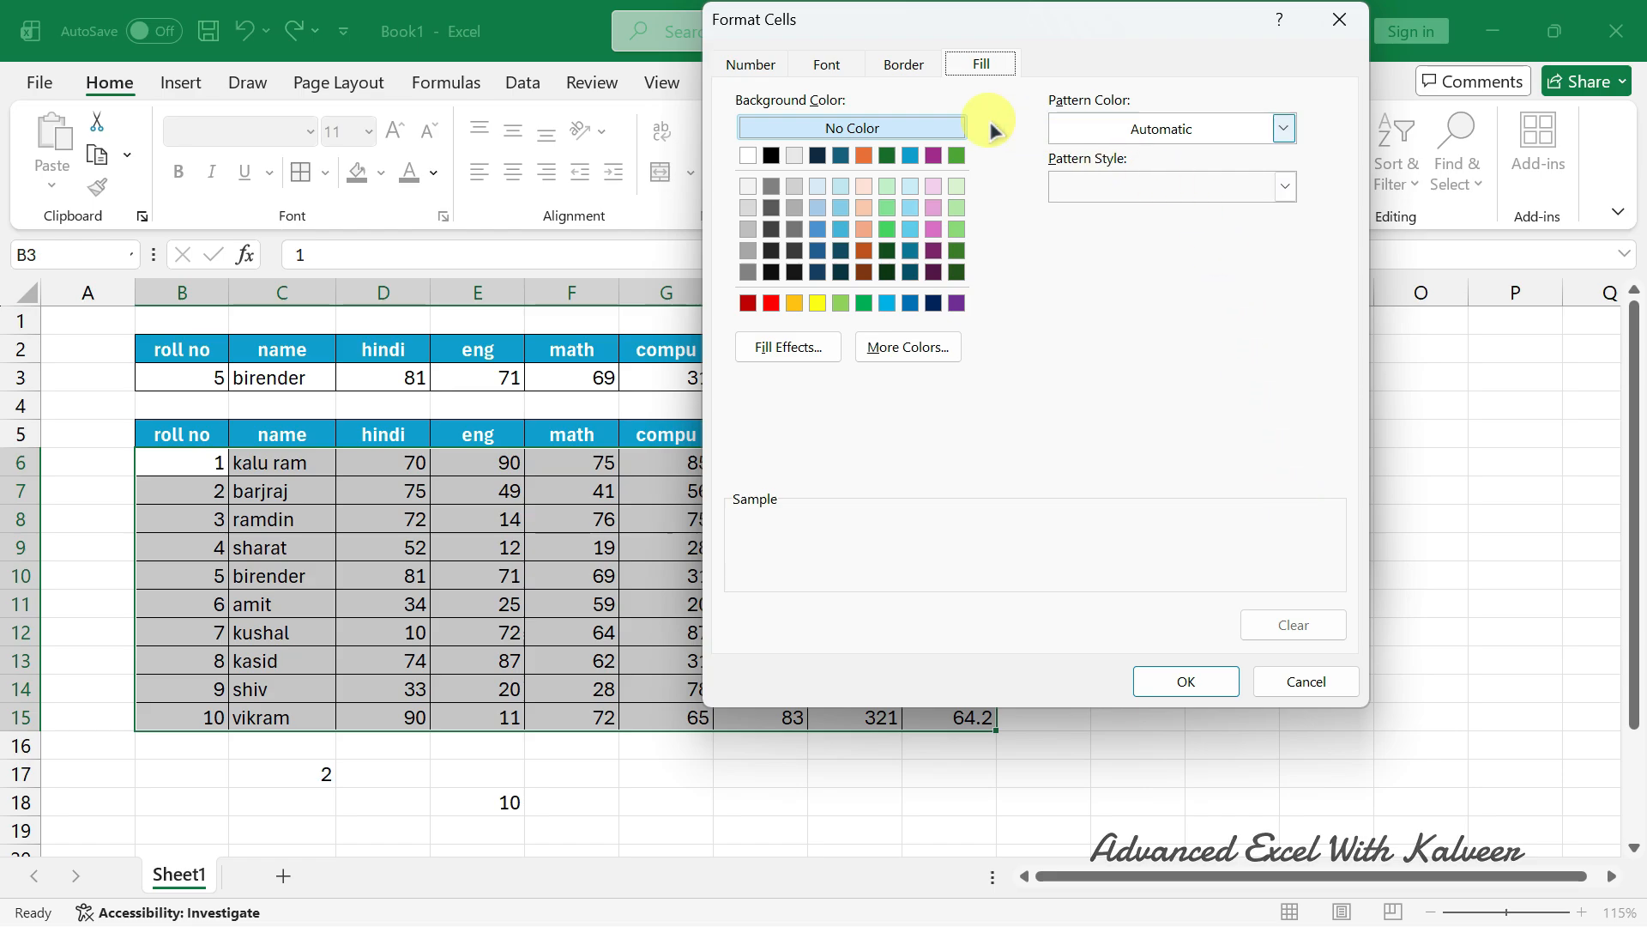
pyautogui.click(901, 65)
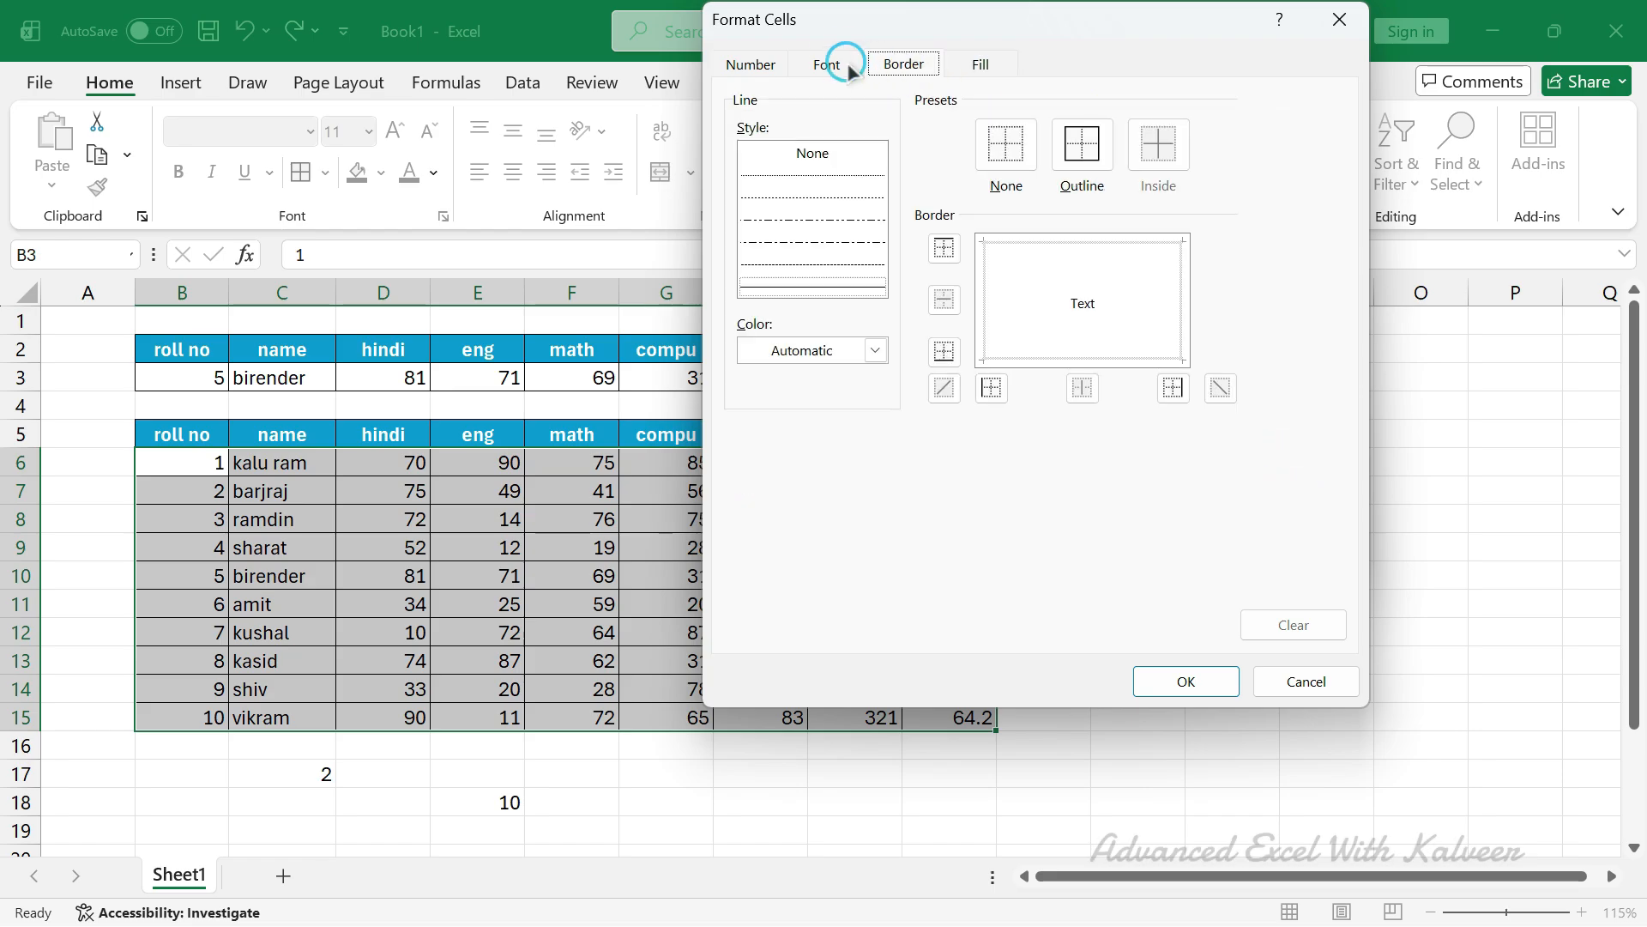
pyautogui.click(977, 63)
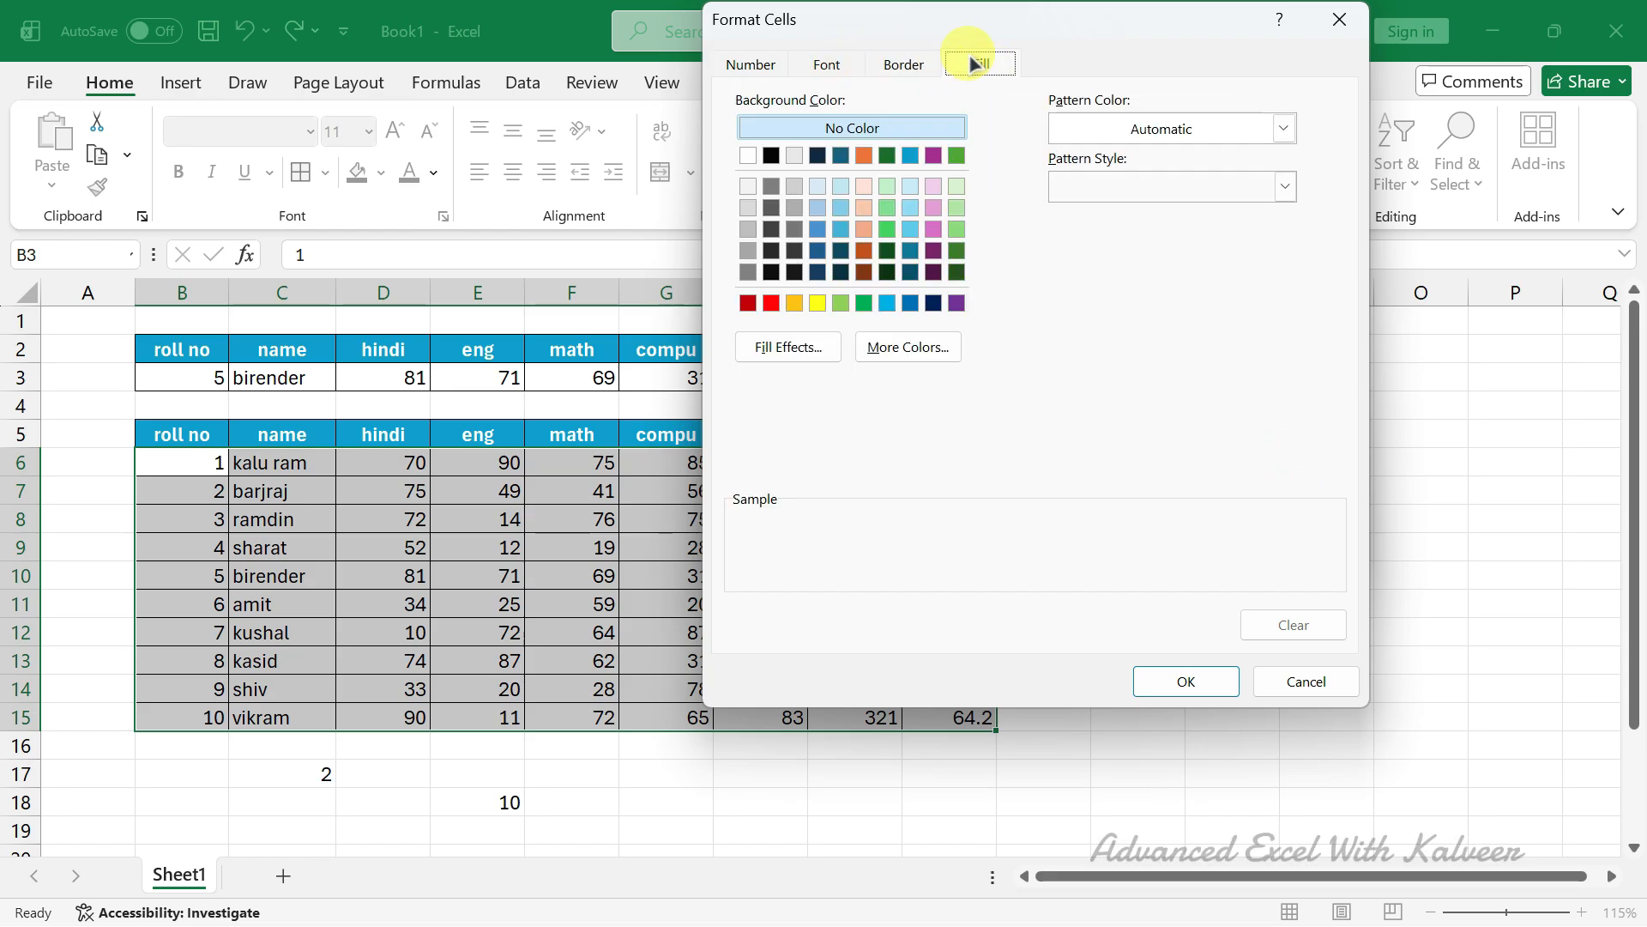
pyautogui.click(794, 303)
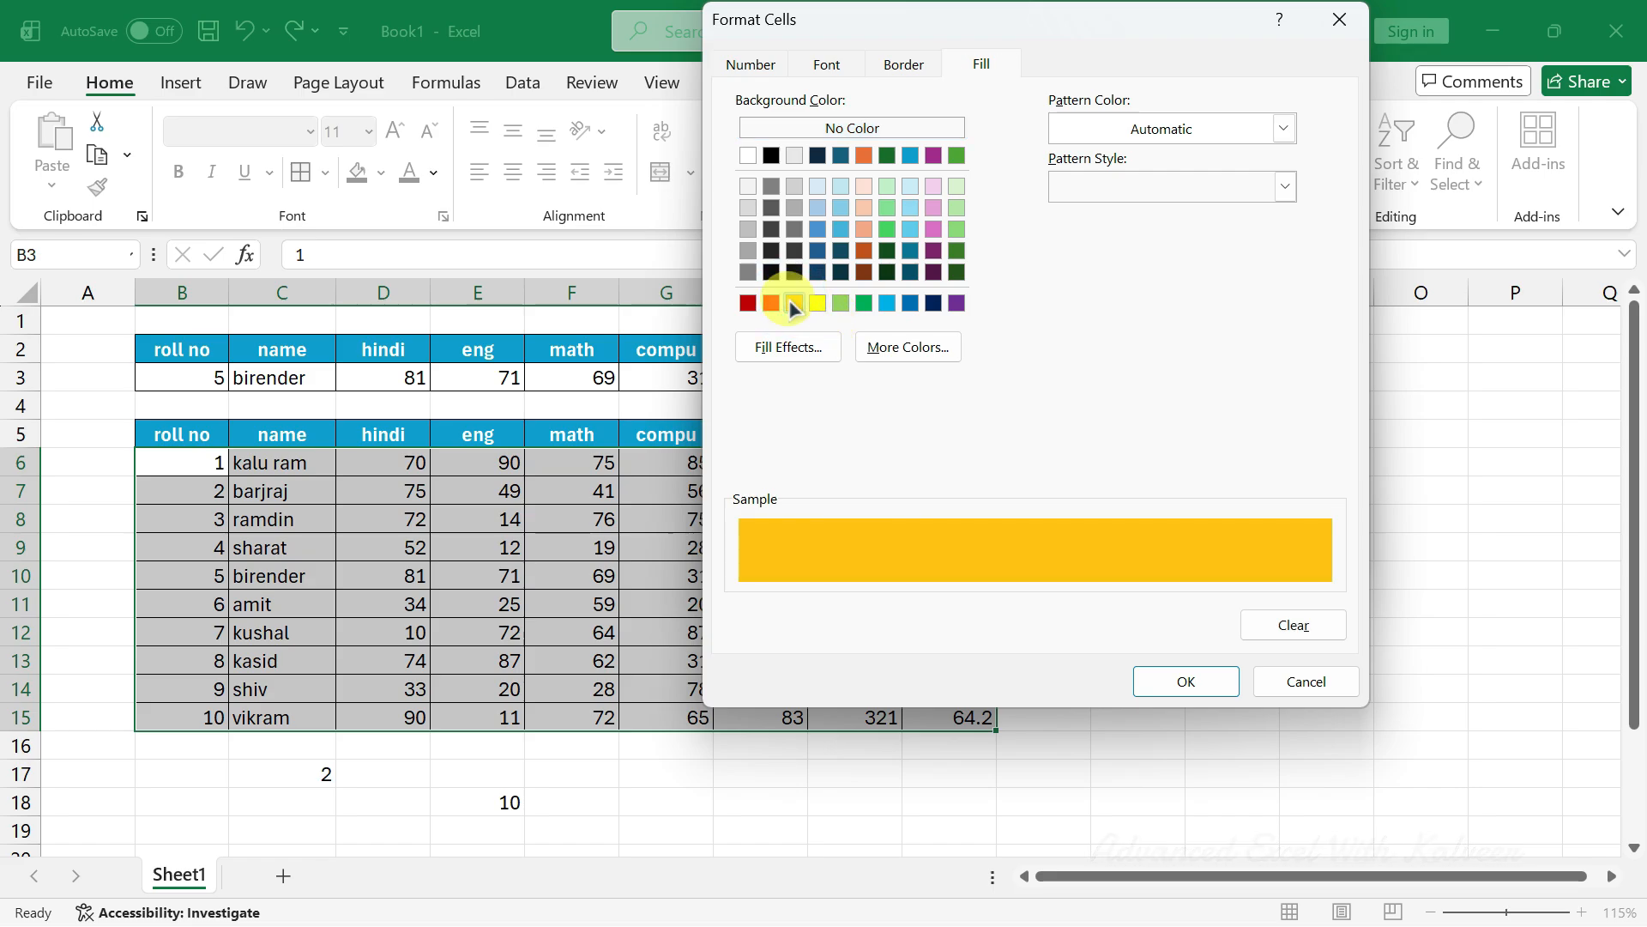
pyautogui.click(1254, 136)
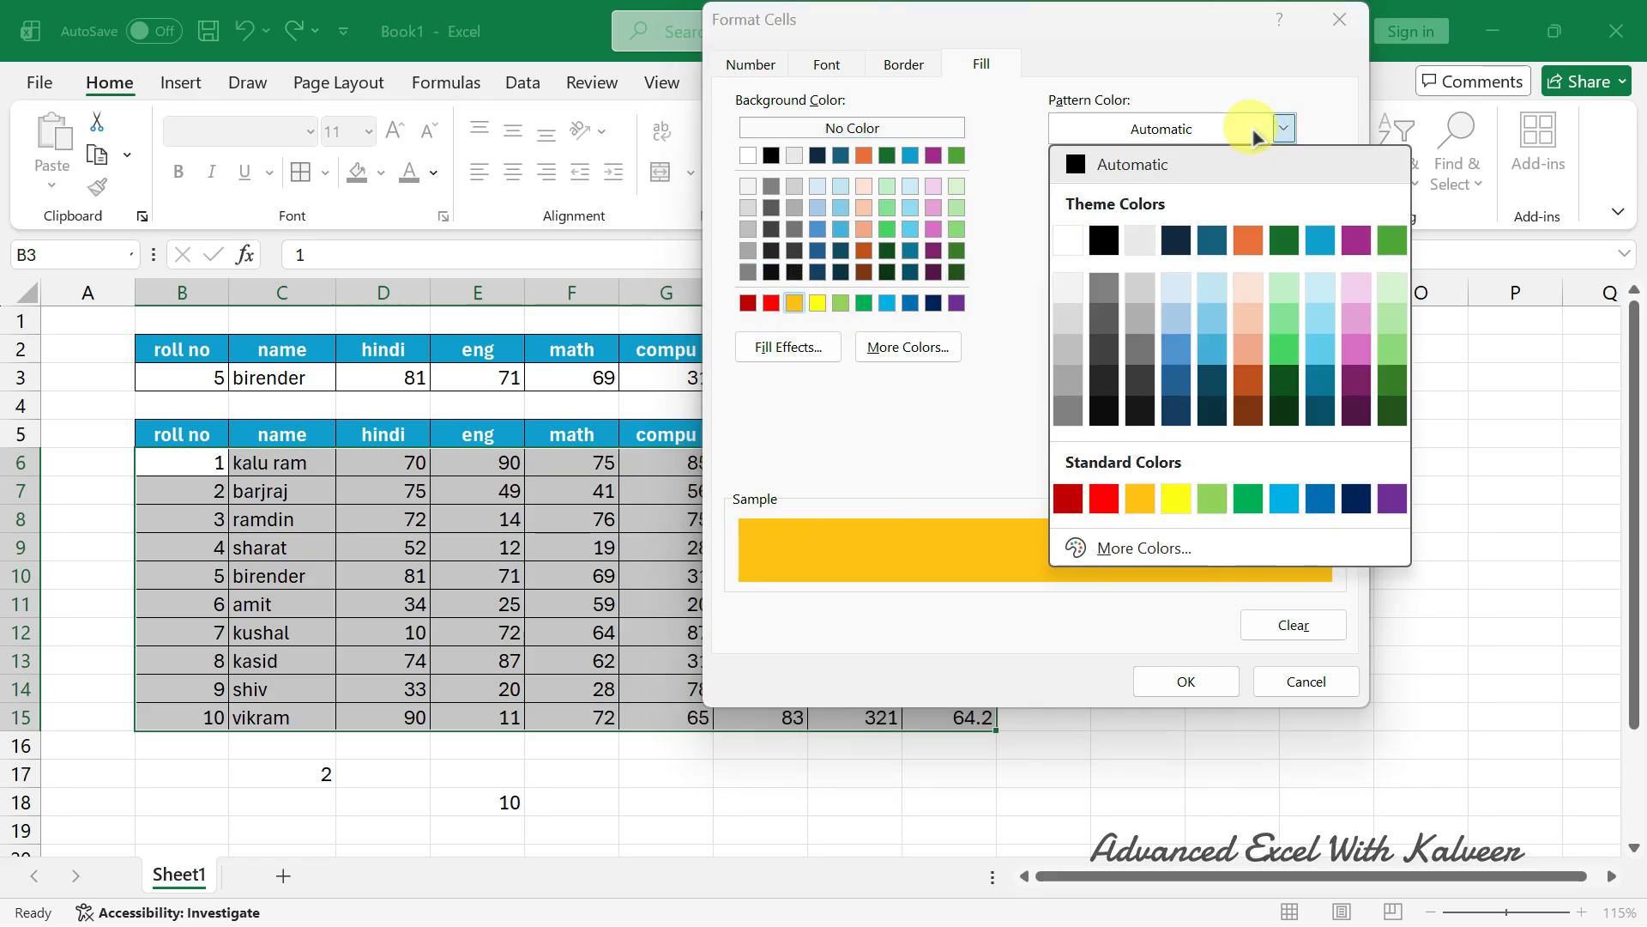
pyautogui.click(1146, 546)
pyautogui.click(989, 144)
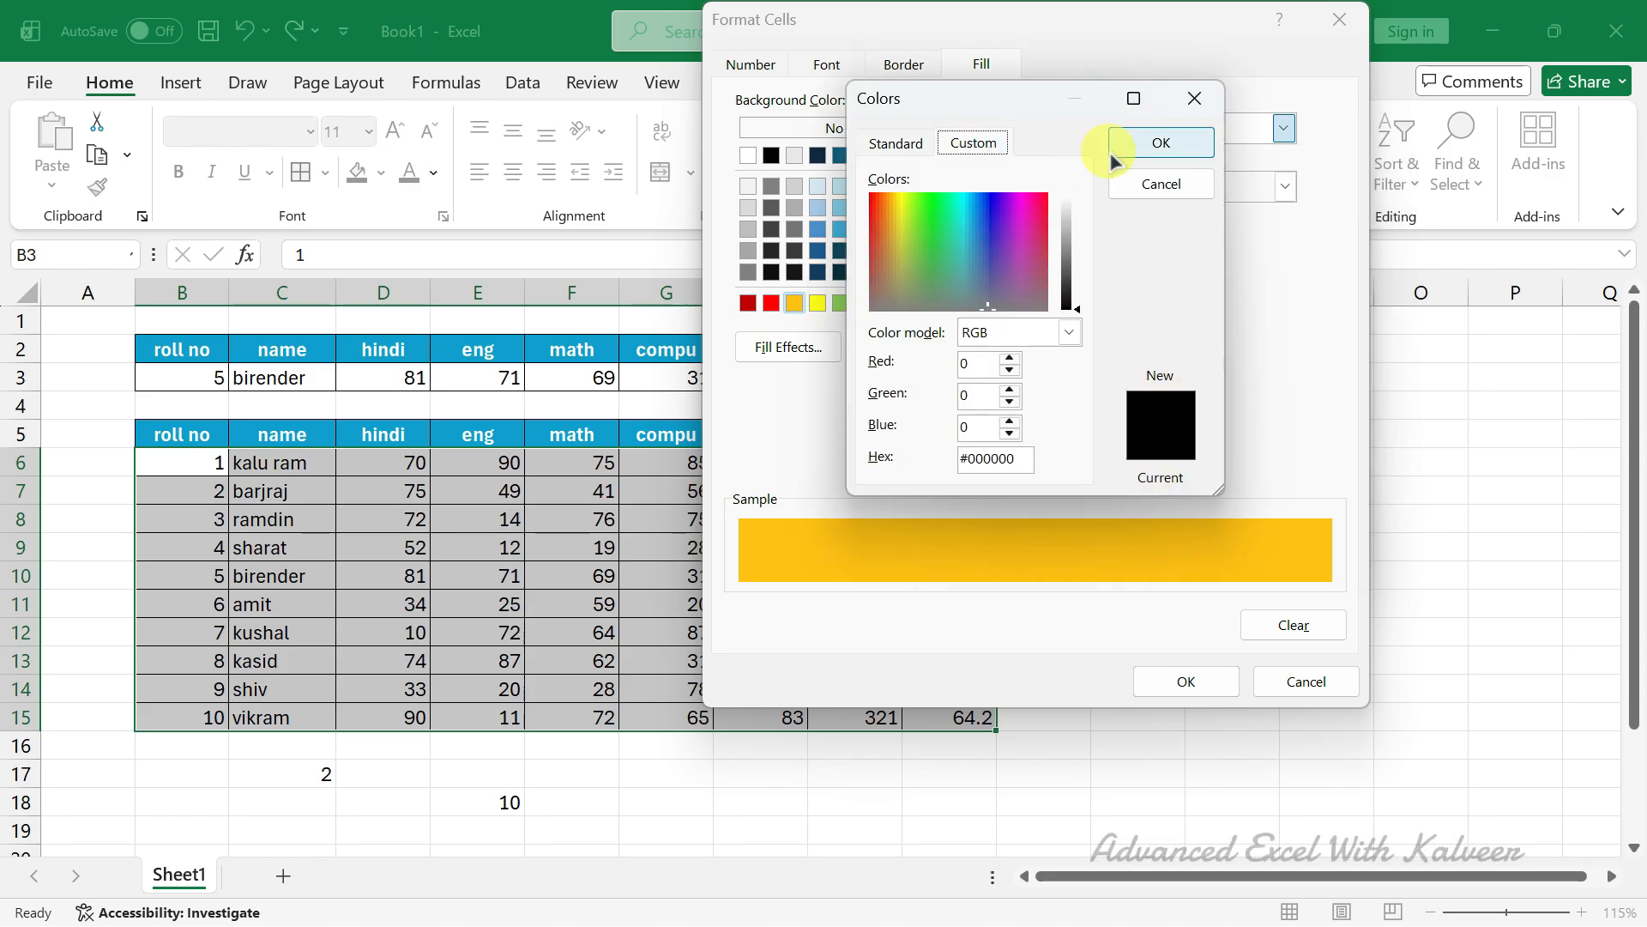
pyautogui.click(1193, 99)
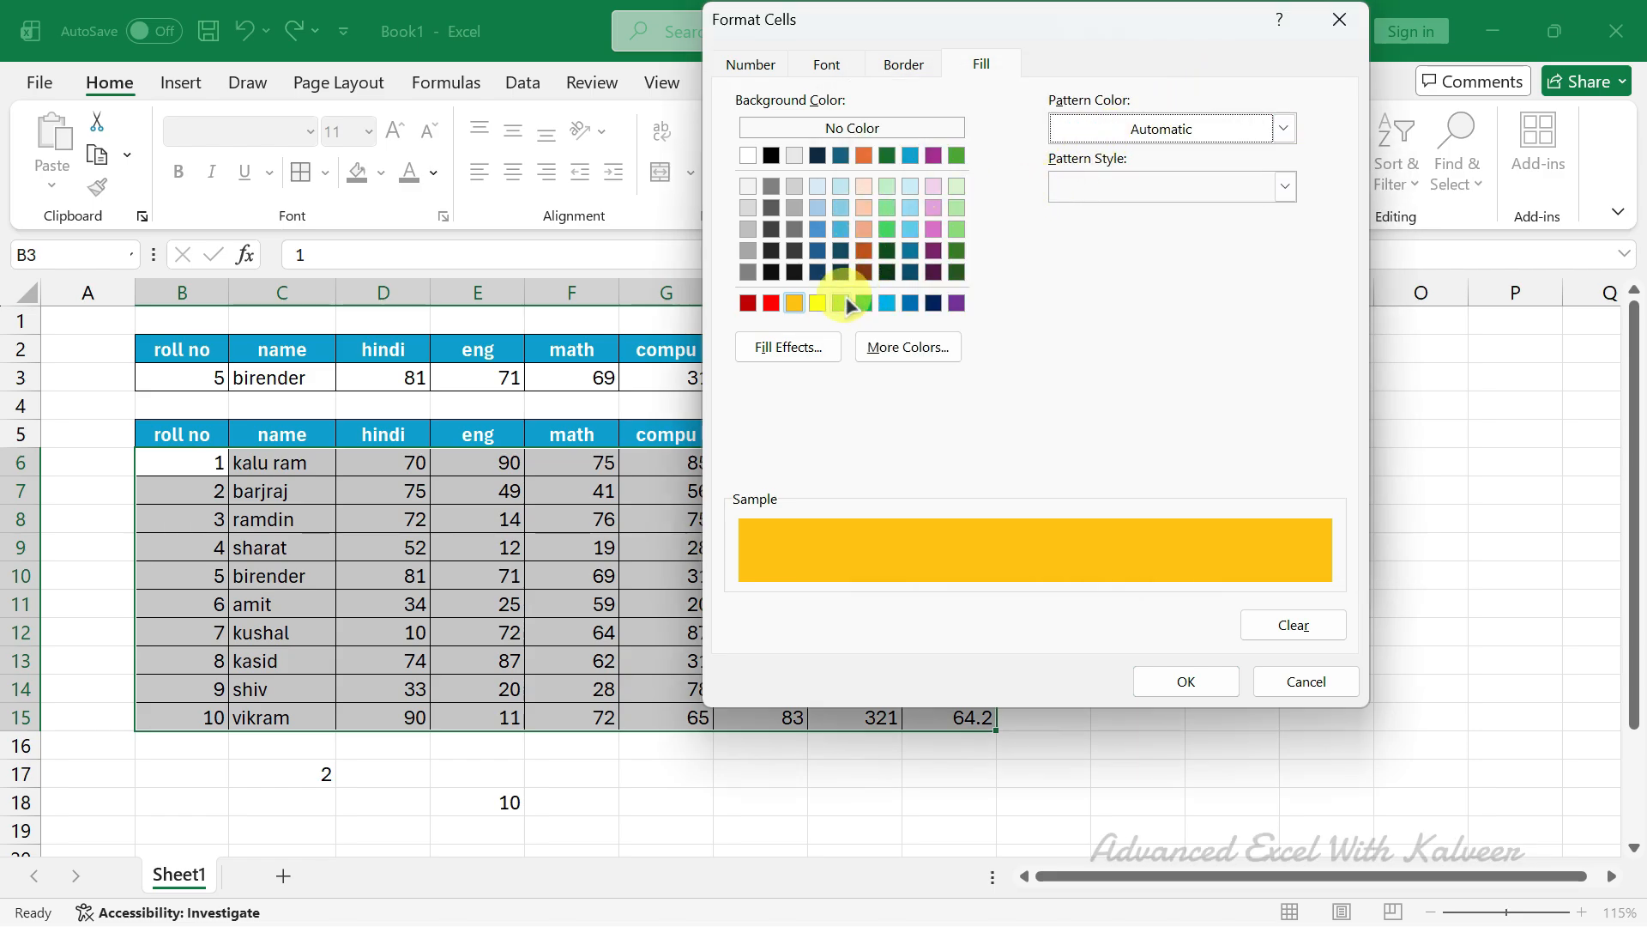
pyautogui.click(821, 305)
# Step: Choose the gold background again, confirm the format and apply the conditional formatting rule to the student records
pyautogui.click(795, 302)
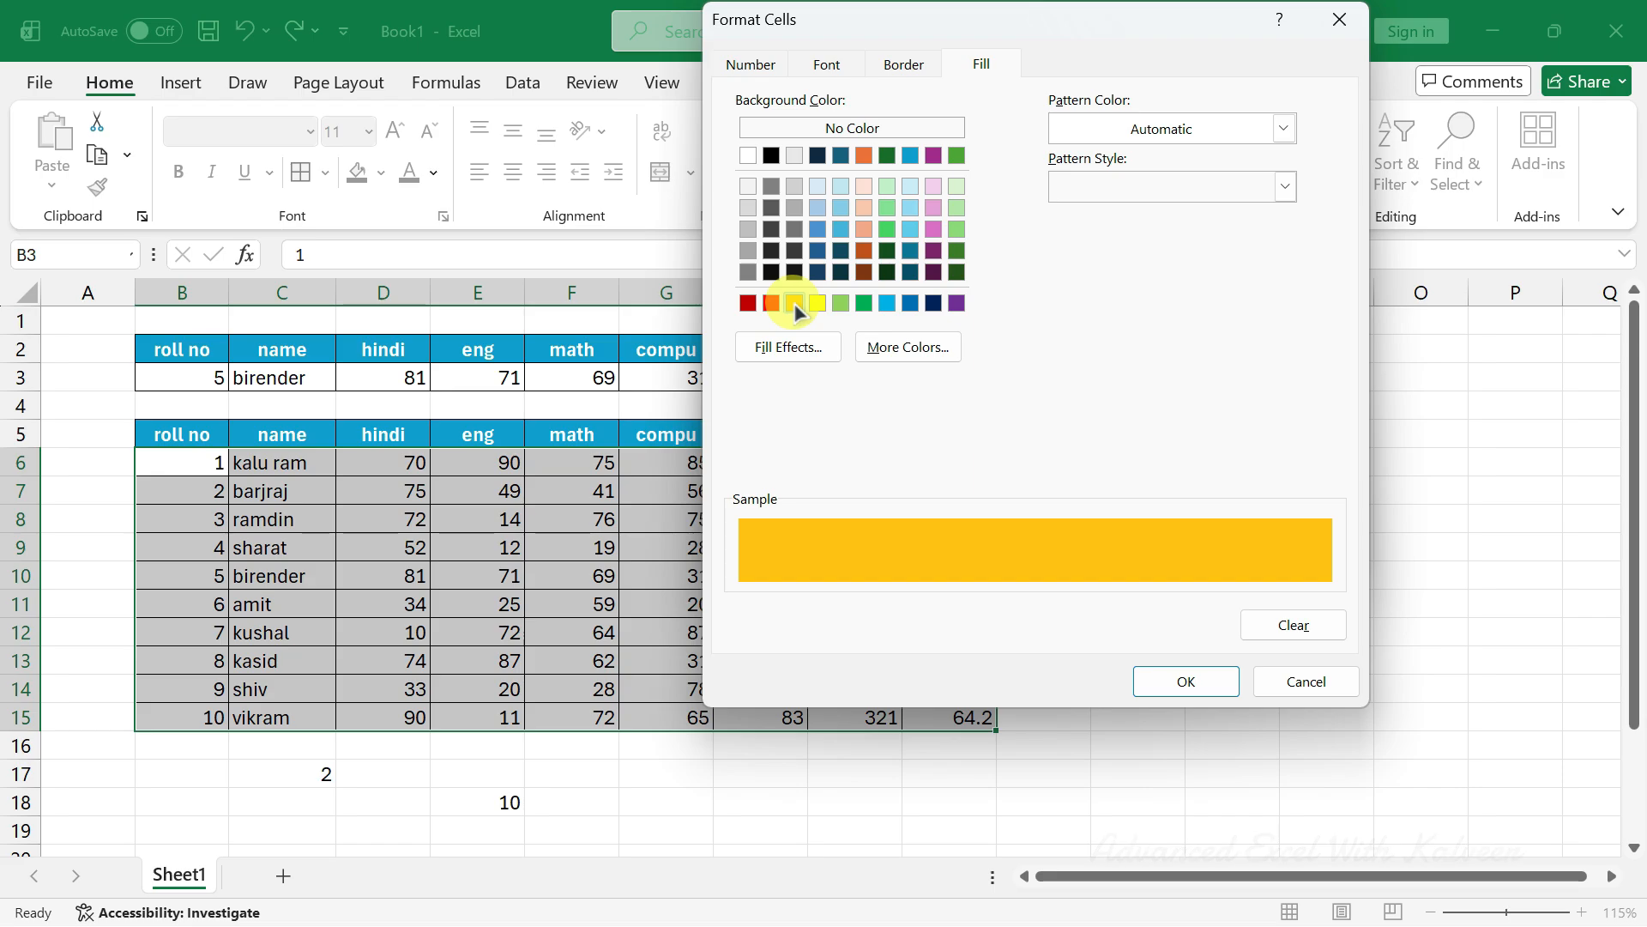
pyautogui.click(1187, 683)
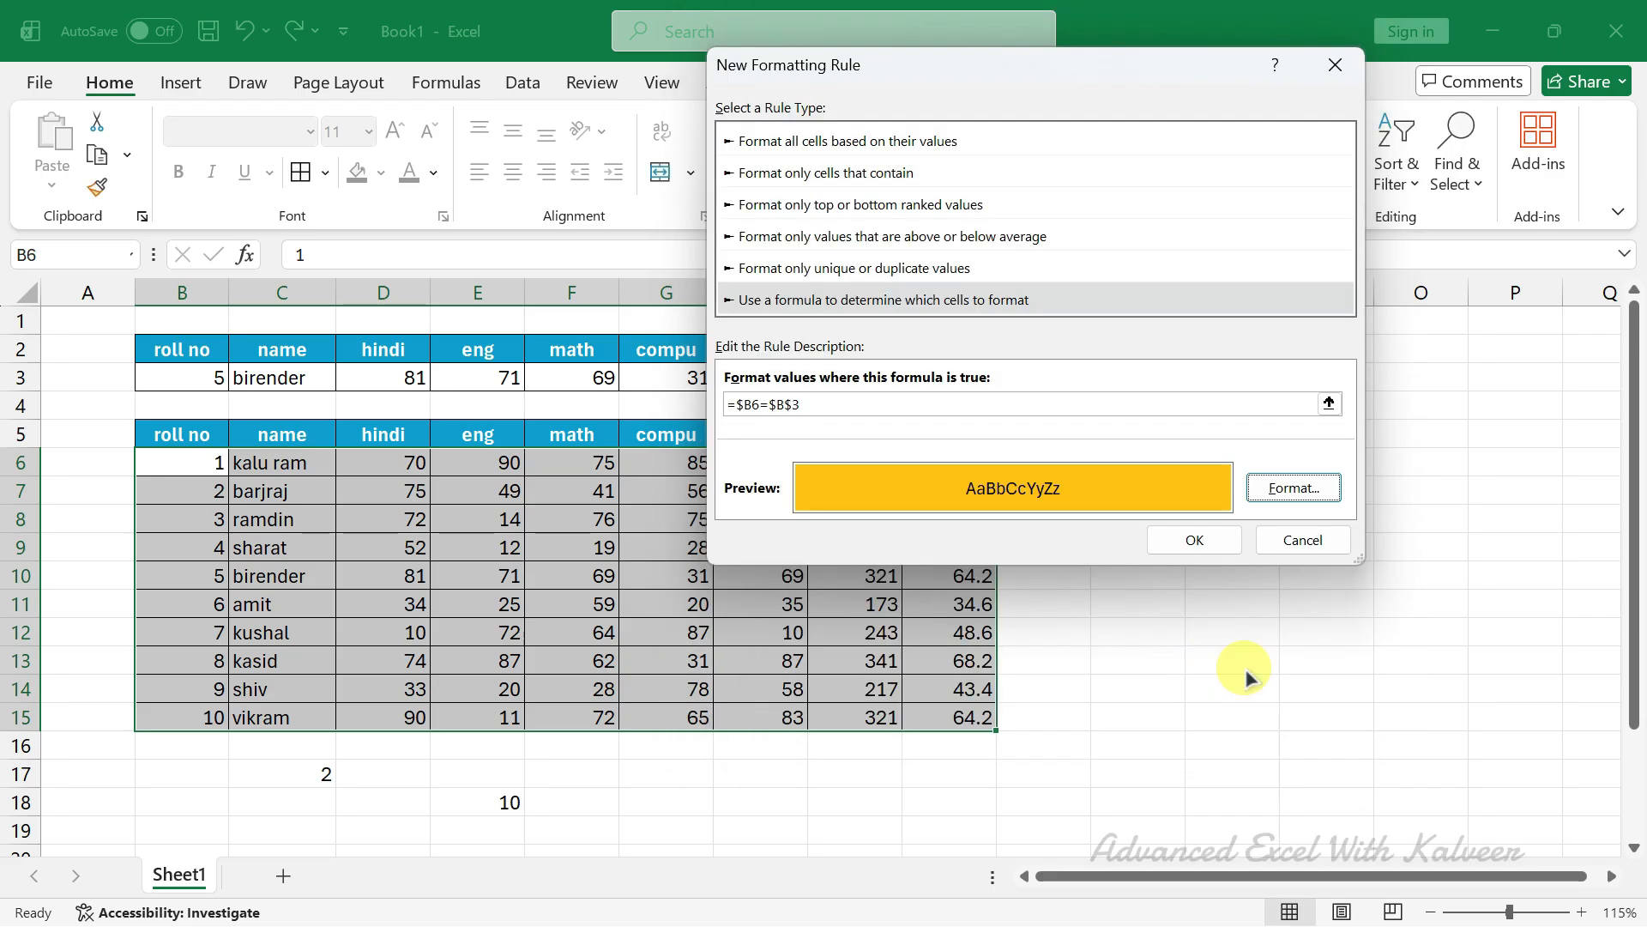
pyautogui.click(1208, 543)
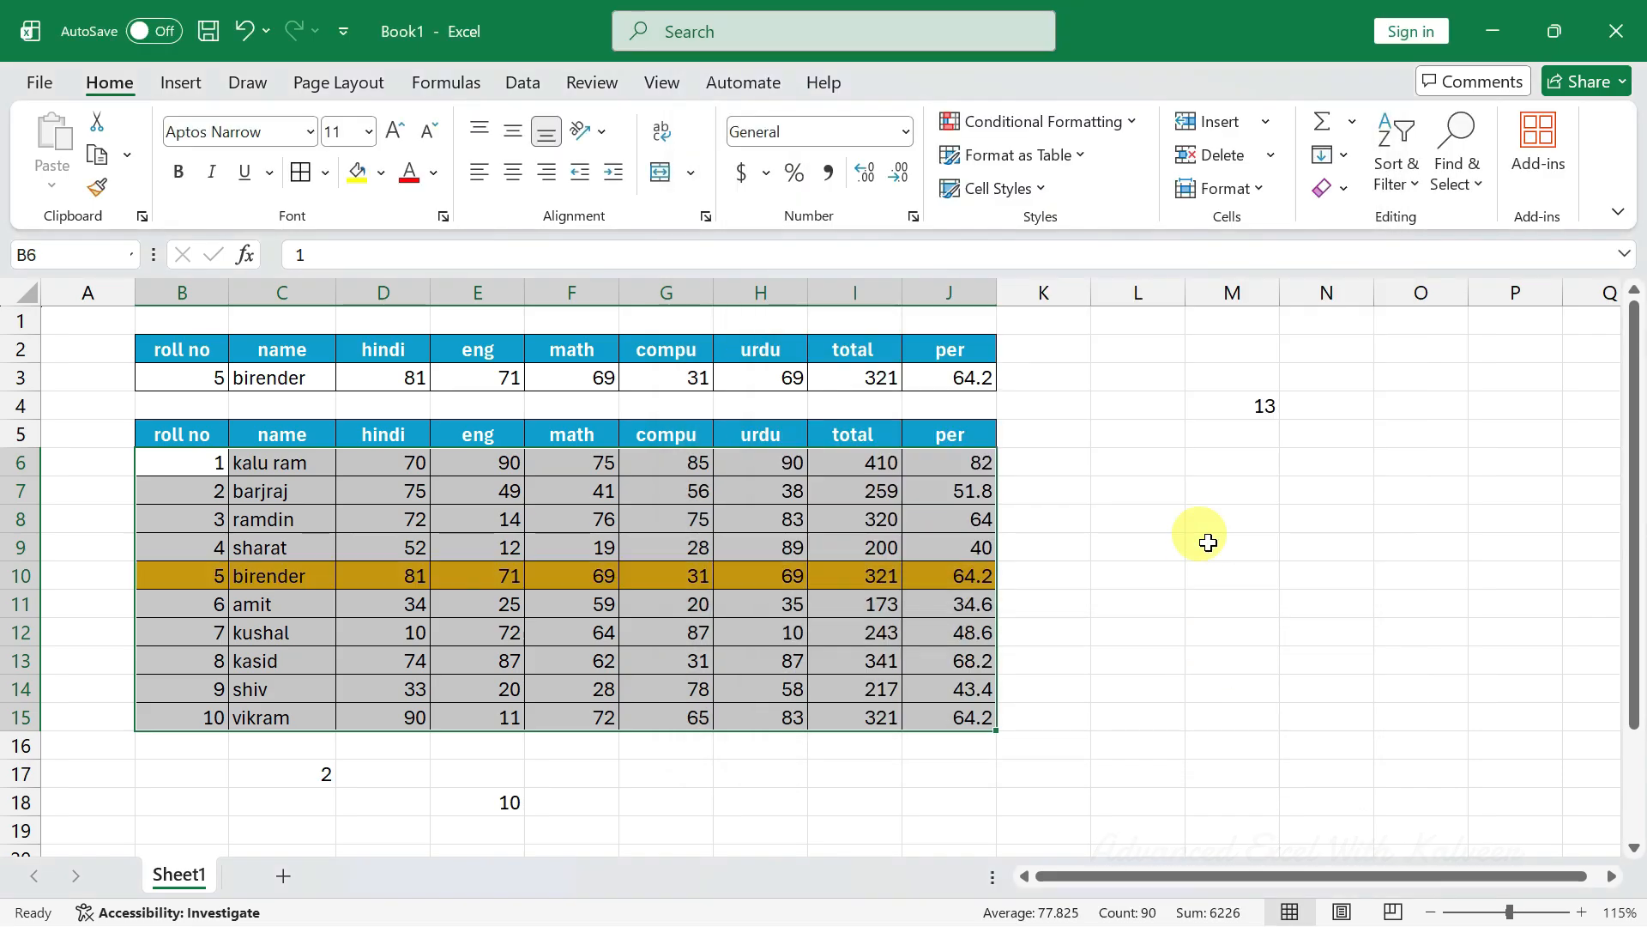
pyautogui.click(196, 378)
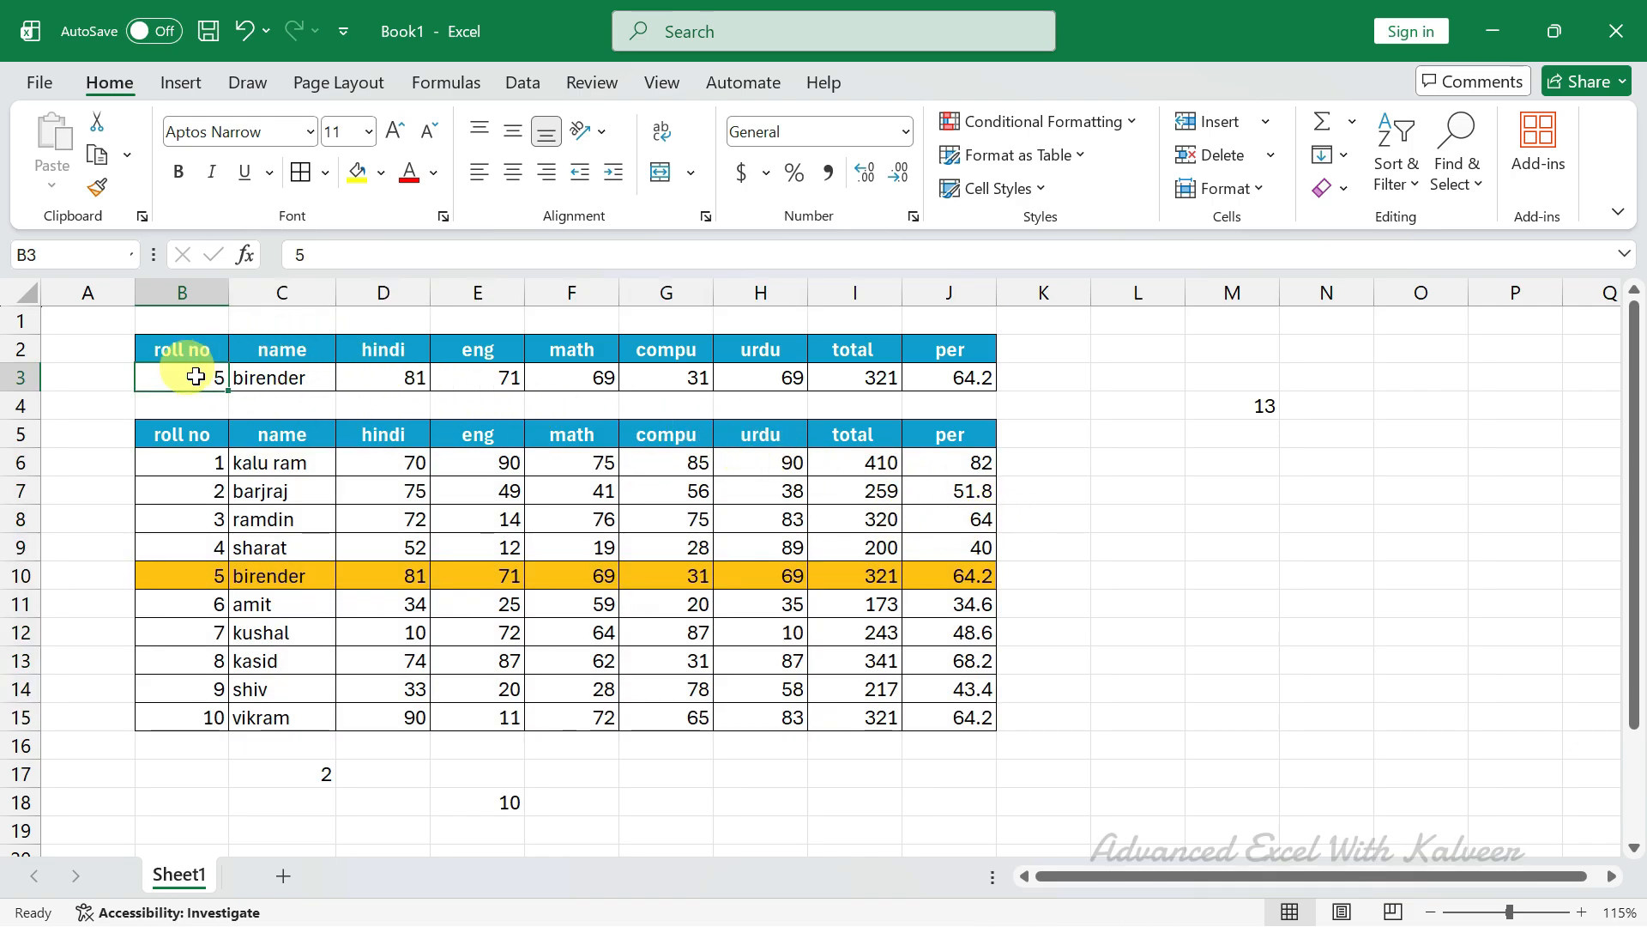
pyautogui.moveTo(196, 377); pyautogui.dragTo(571, 378)
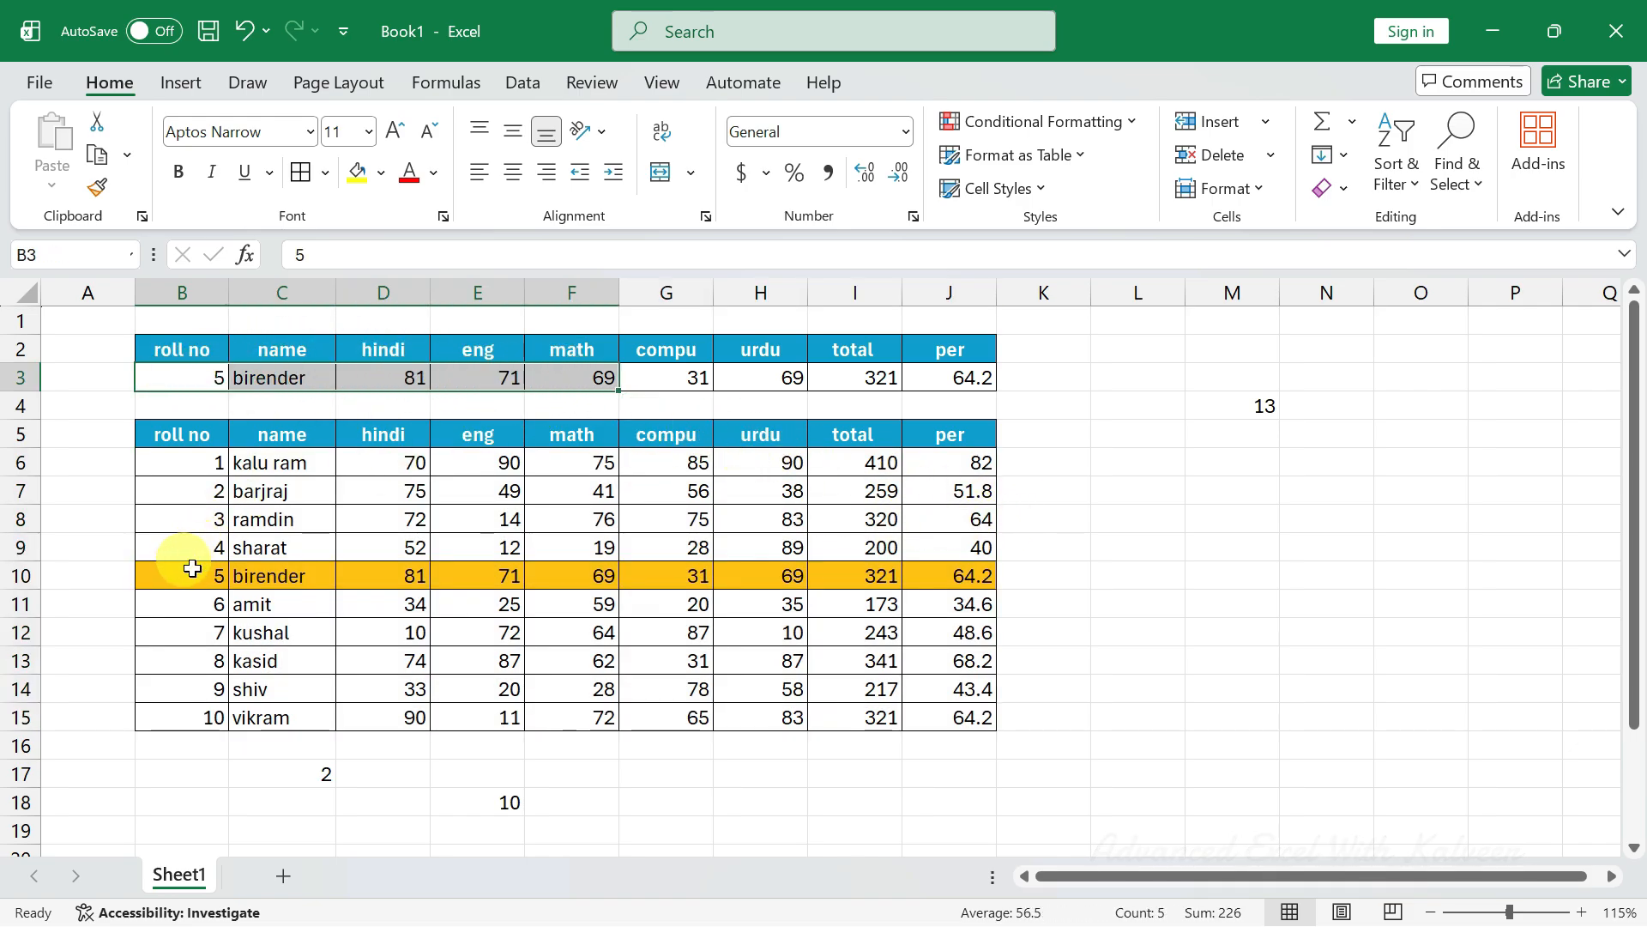
pyautogui.moveTo(193, 569); pyautogui.dragTo(402, 587)
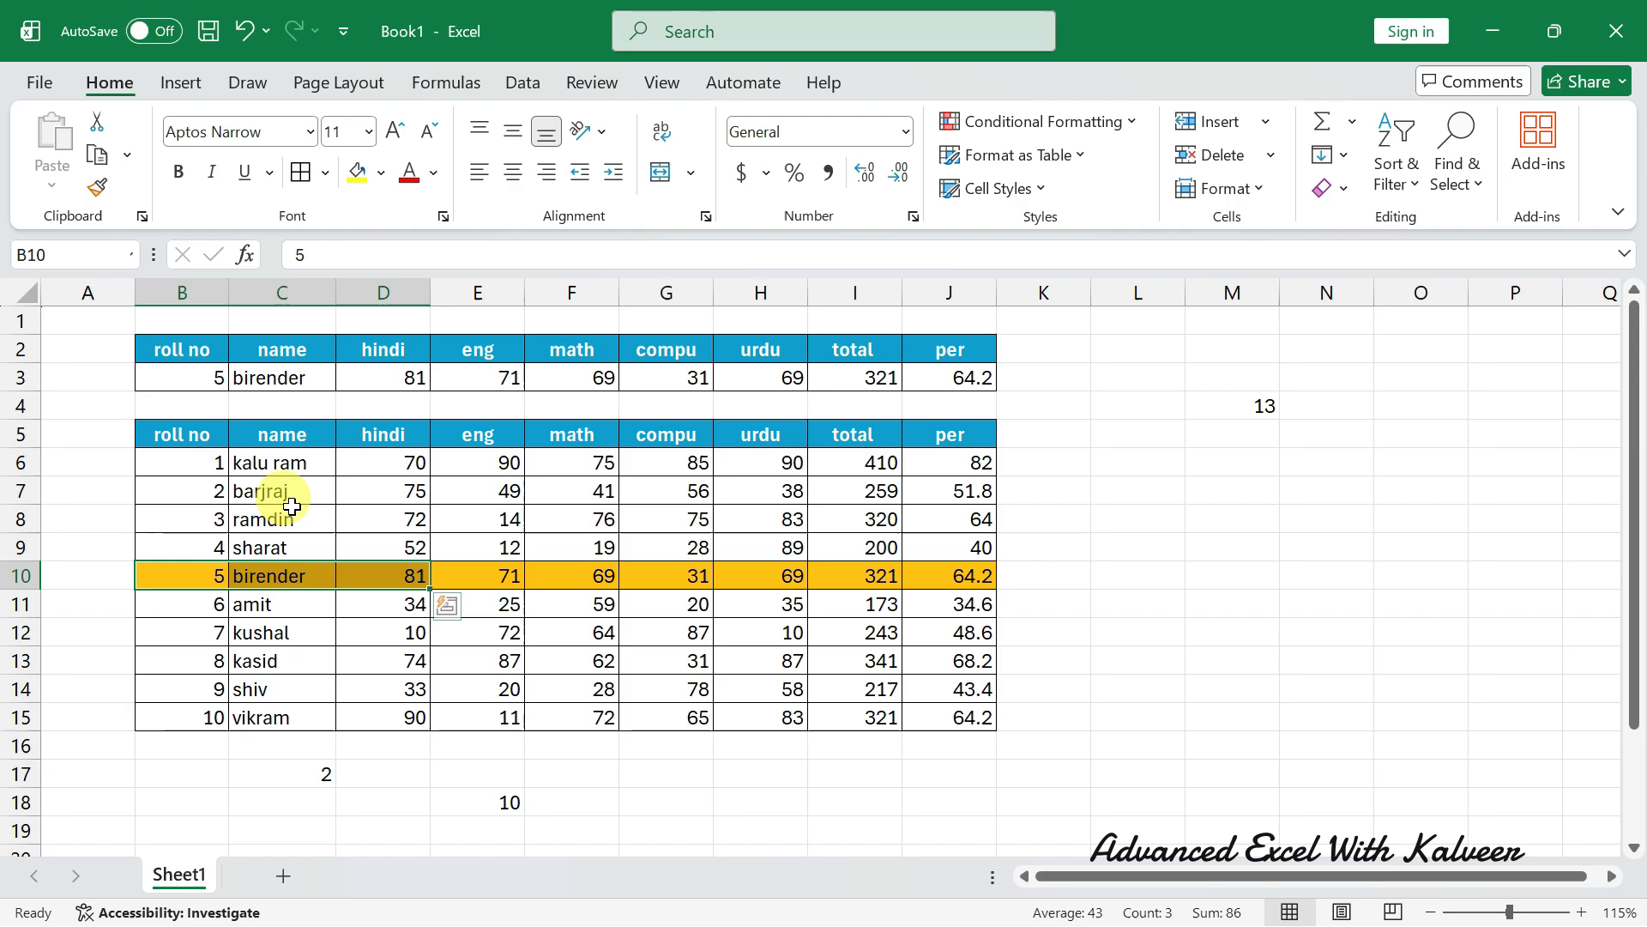
# Step: Test the row highlighting by setting the roll number in B3 to 1, to 10 and back to 5
pyautogui.click(211, 377)
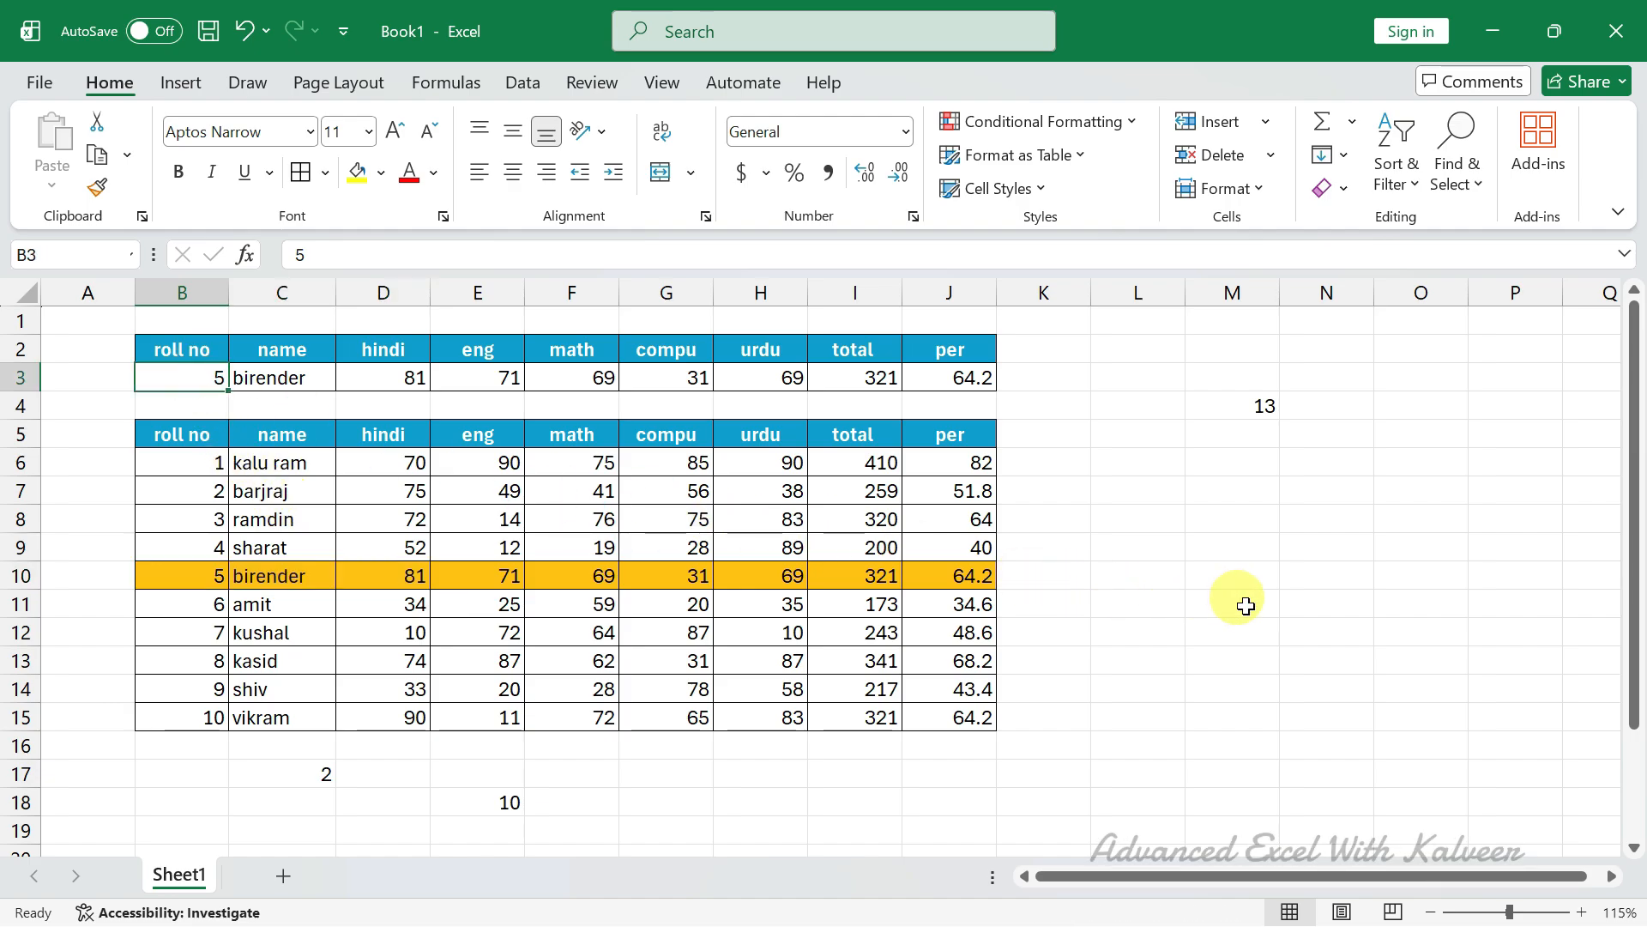
pyautogui.write('1')
pyautogui.press('Return')
pyautogui.press('Up')
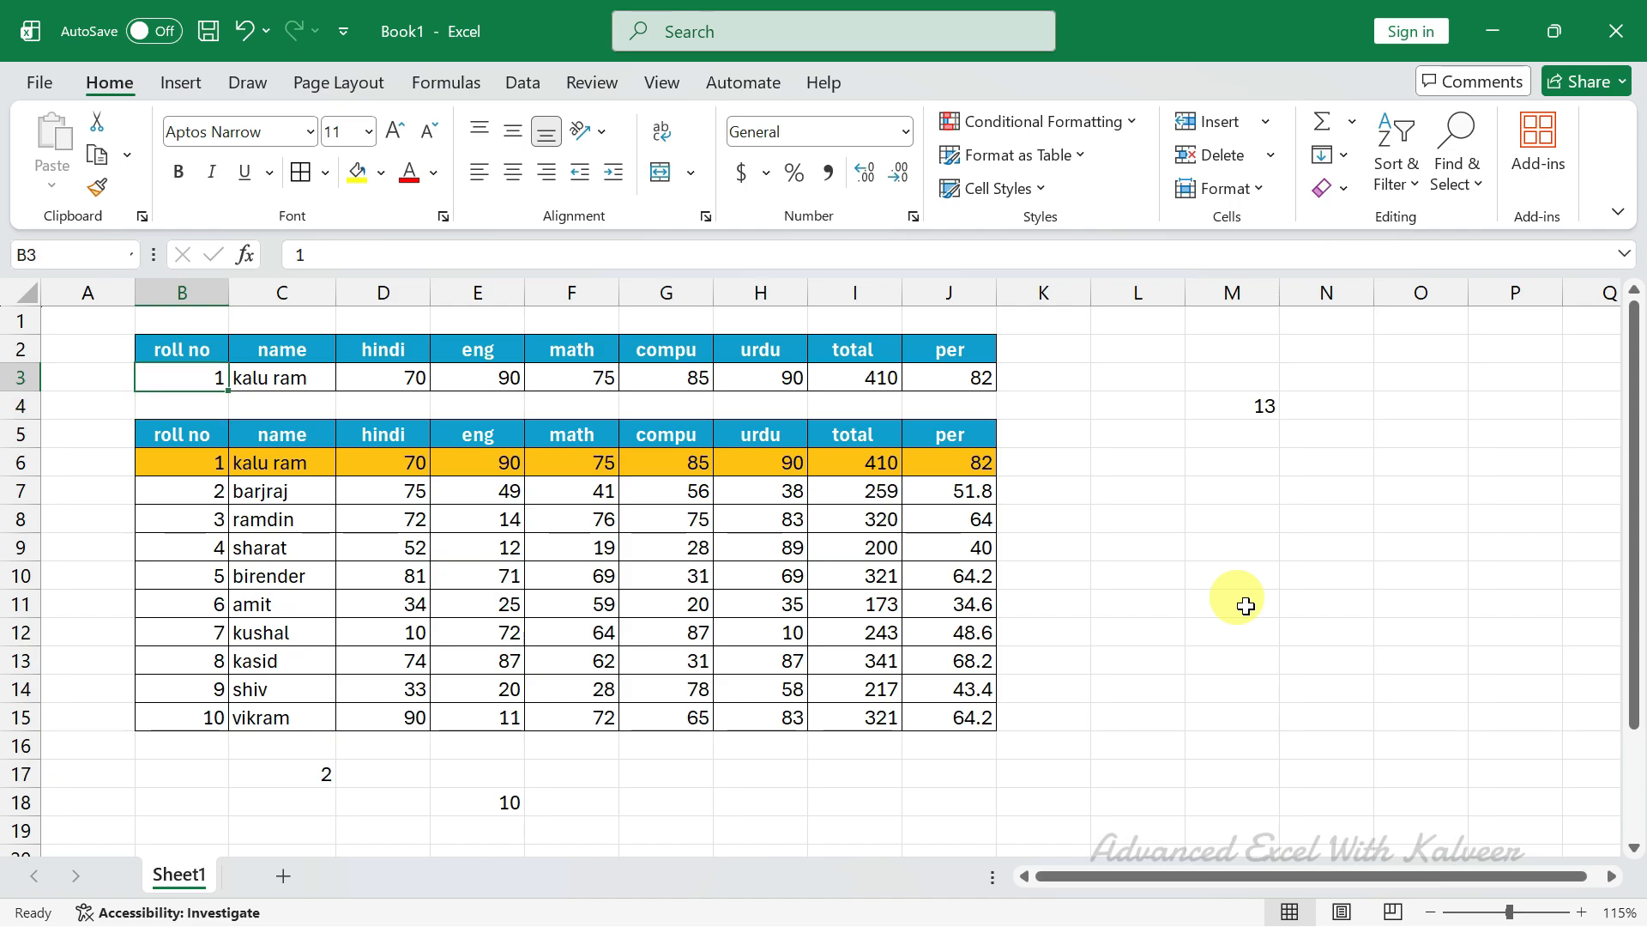
pyautogui.write('1')
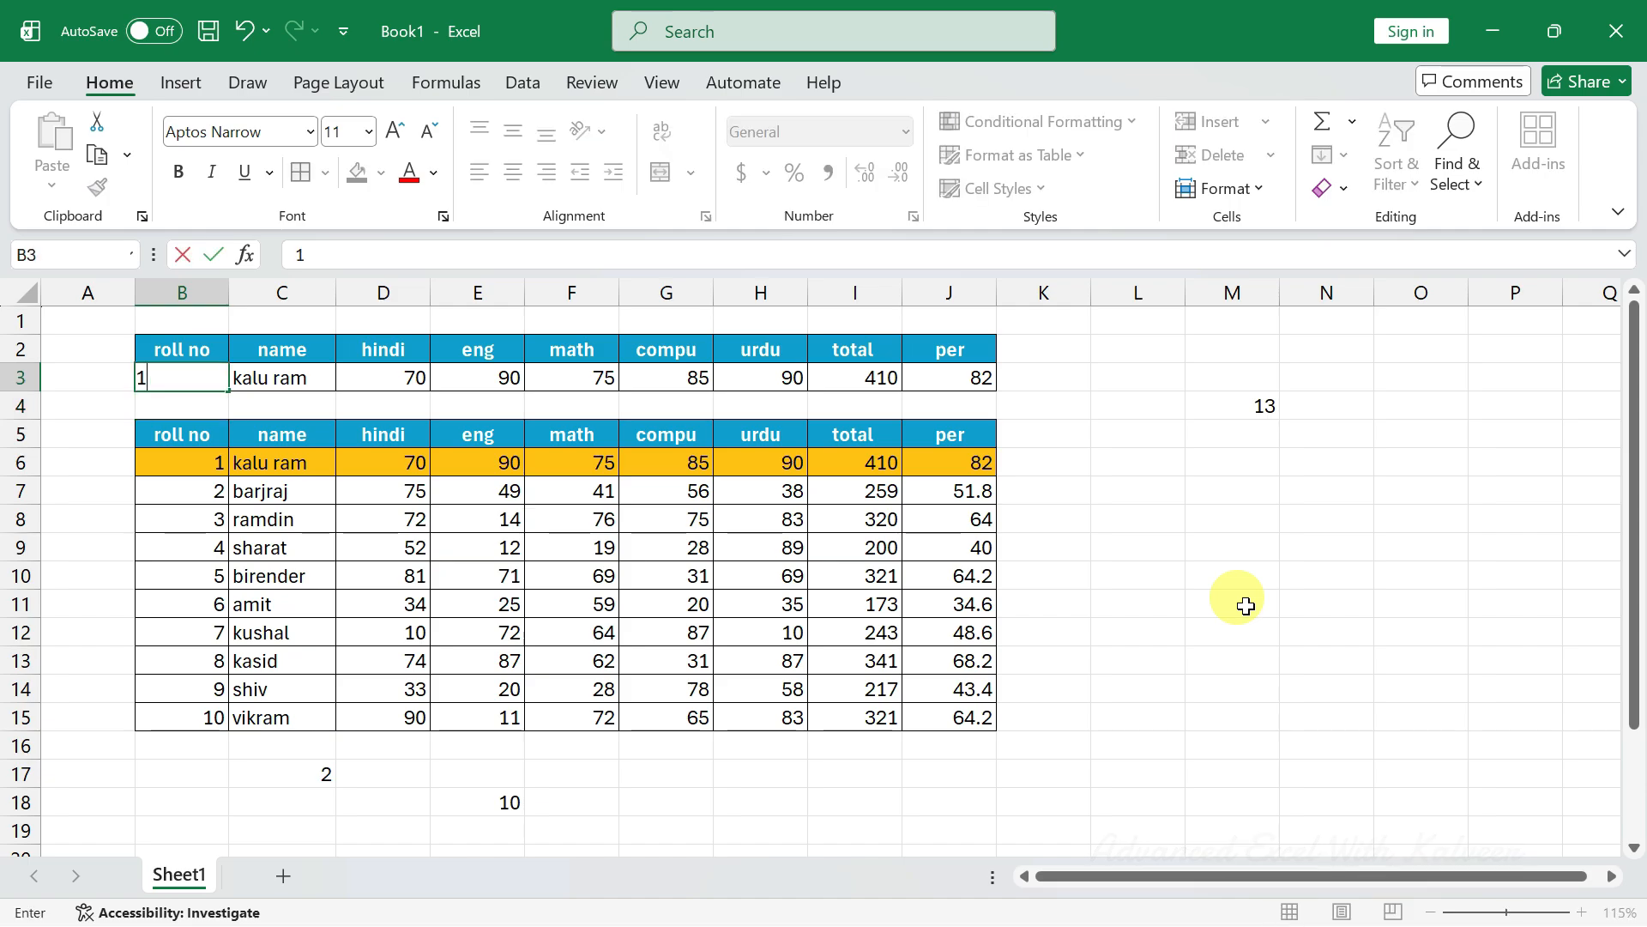
pyautogui.press('Return')
pyautogui.press('Up')
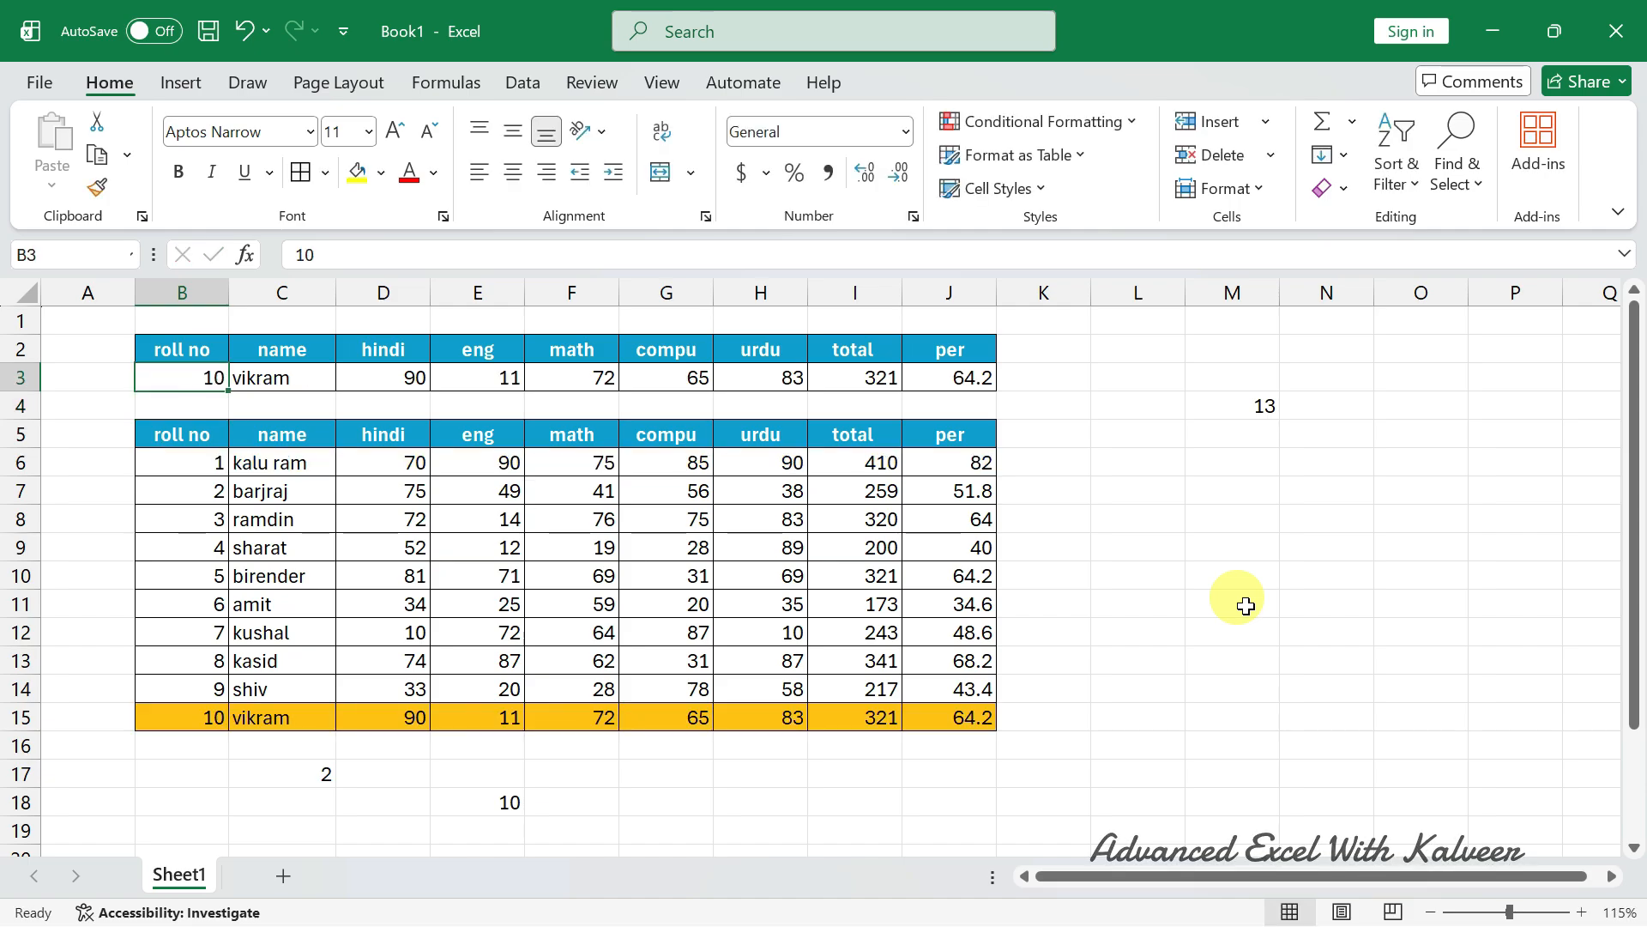
pyautogui.write('5')
pyautogui.press('Return')
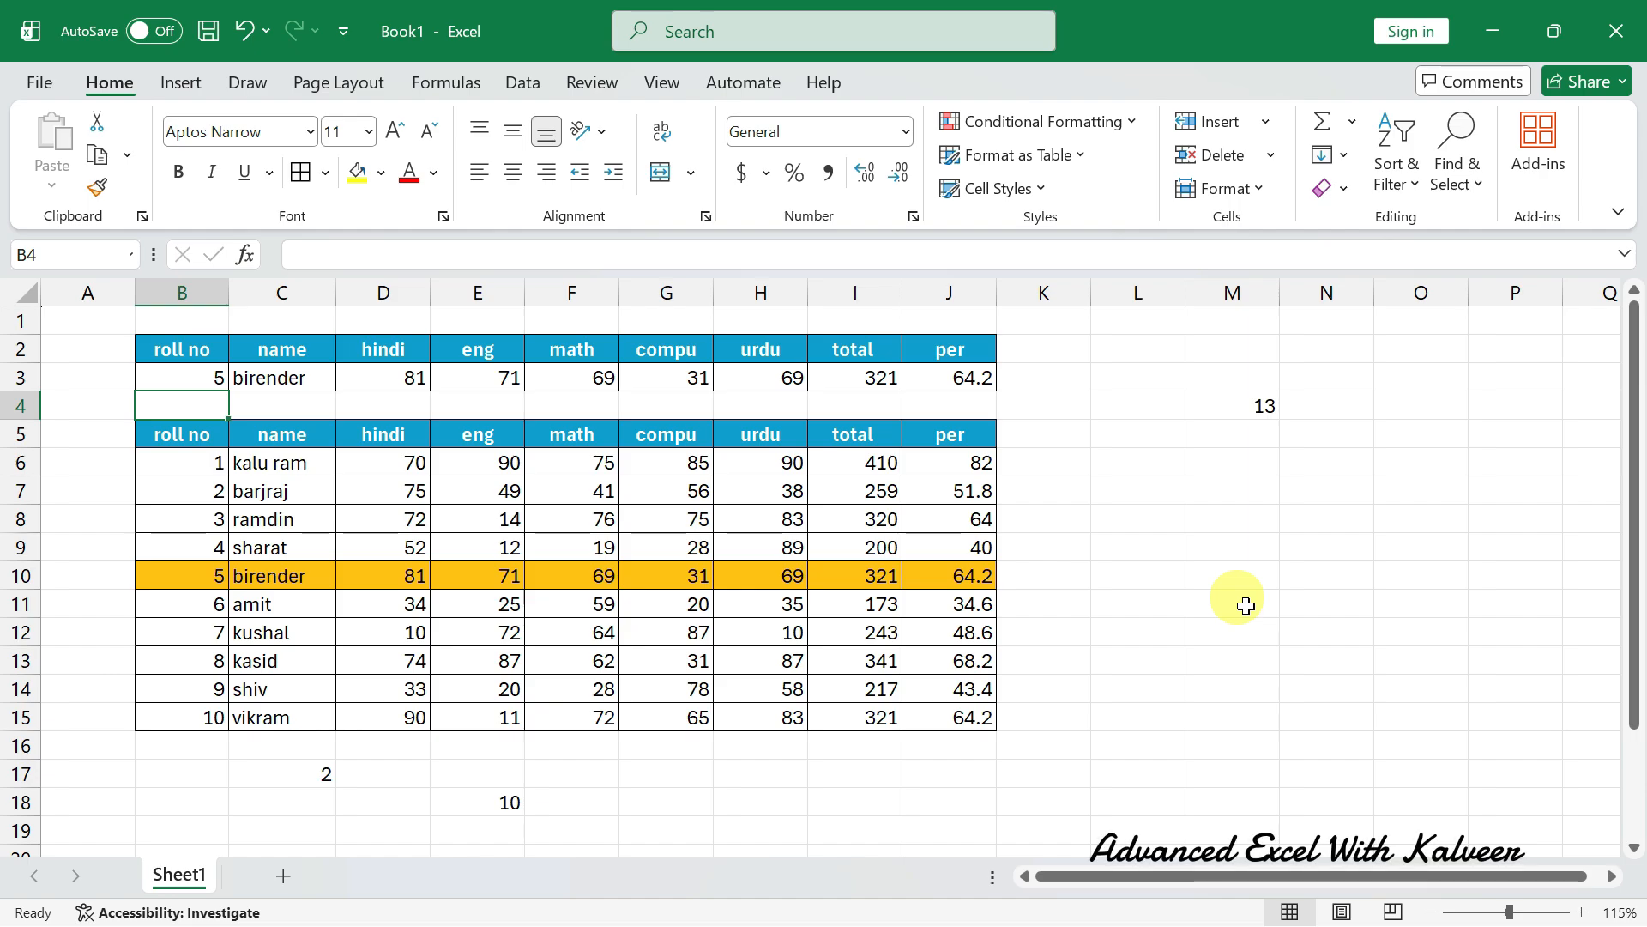
pyautogui.click(187, 376)
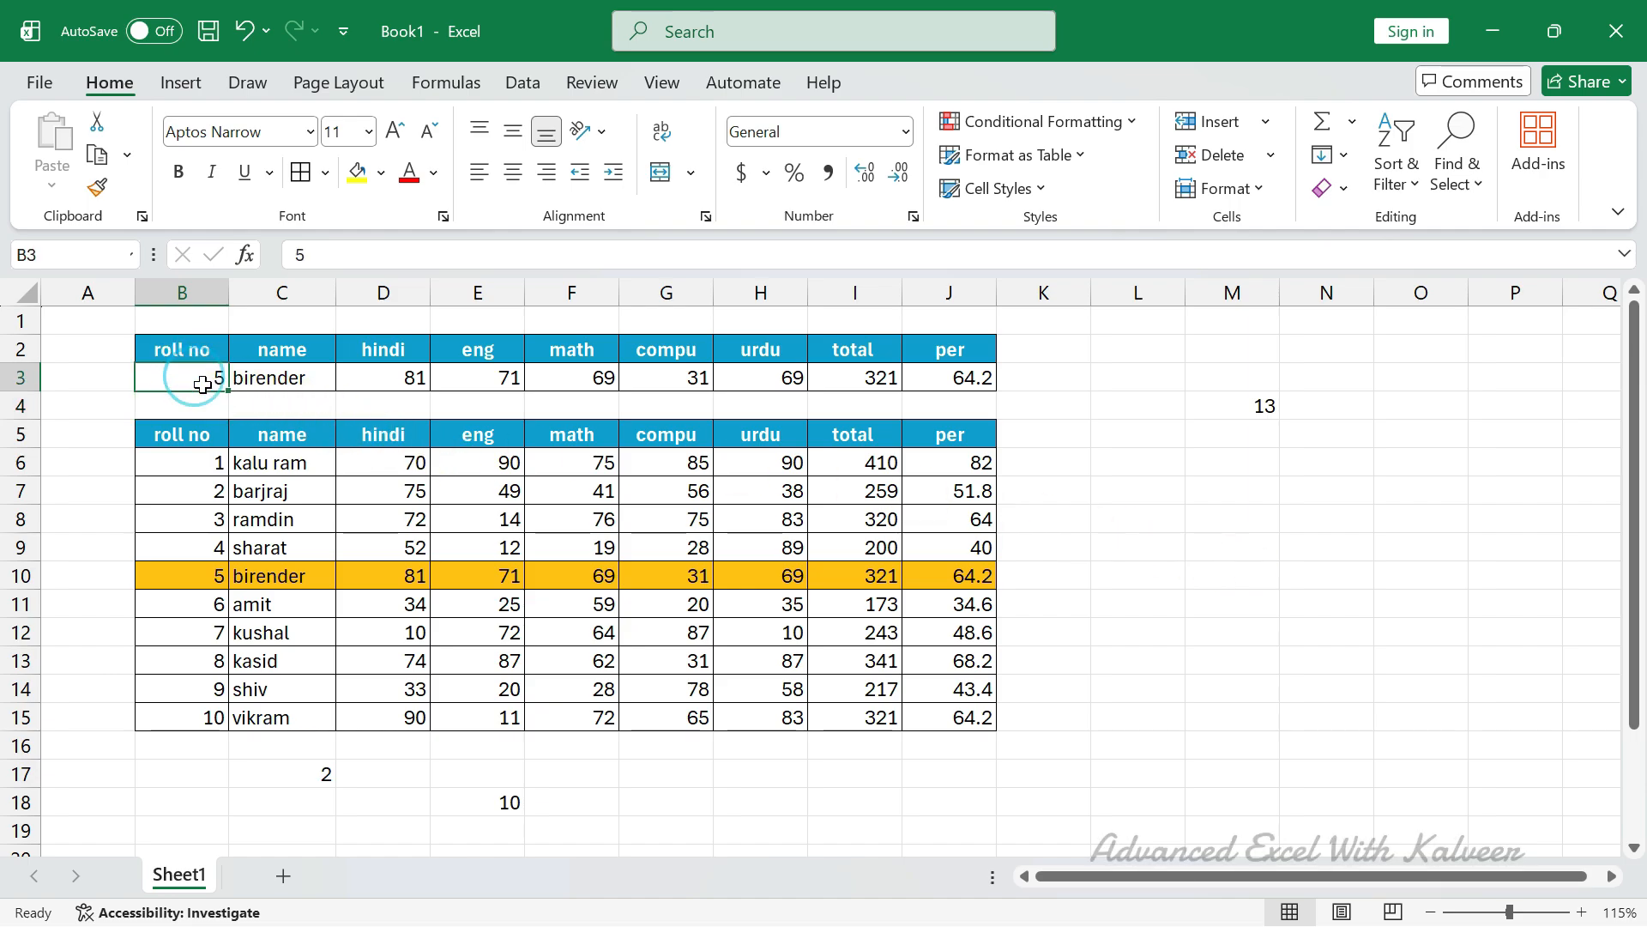